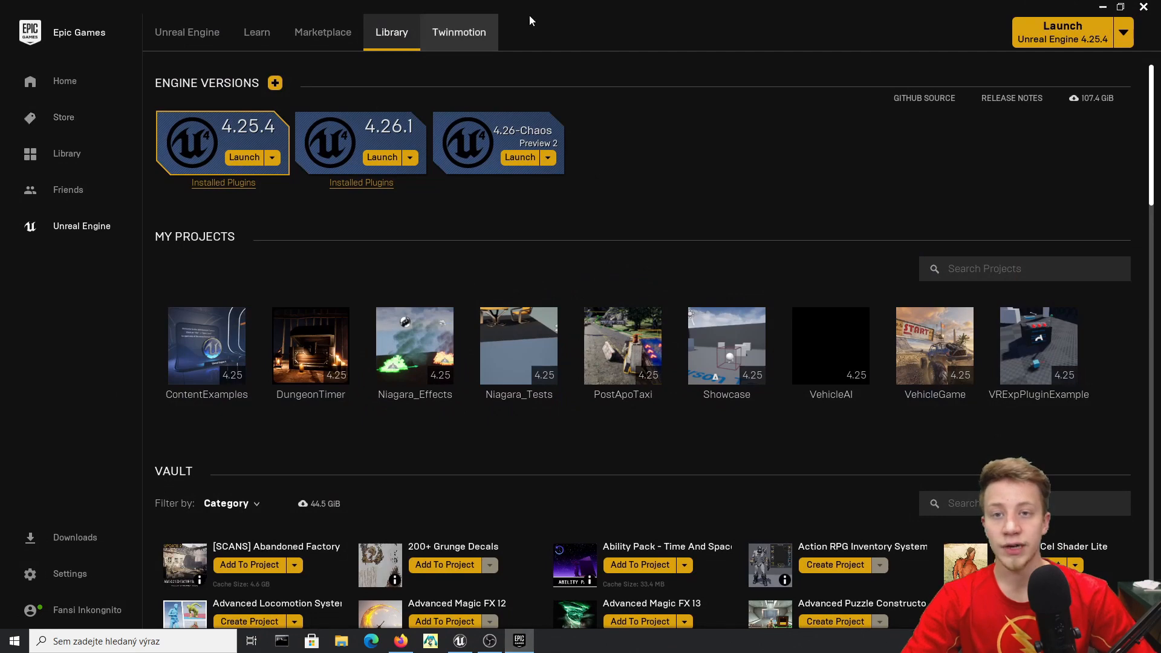
# Switch to the Niagara_Effects project in Unreal Editor and open the plugin manager maximized.
pyautogui.doubleClick(529, 16)
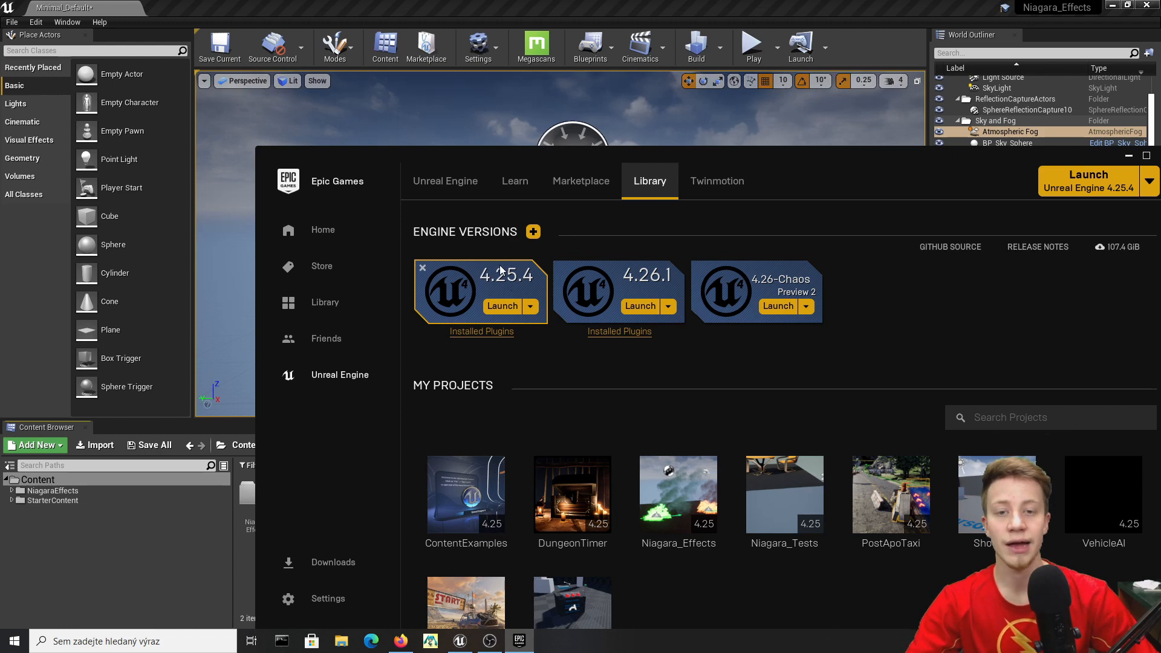
pyautogui.click(253, 132)
pyautogui.click(36, 22)
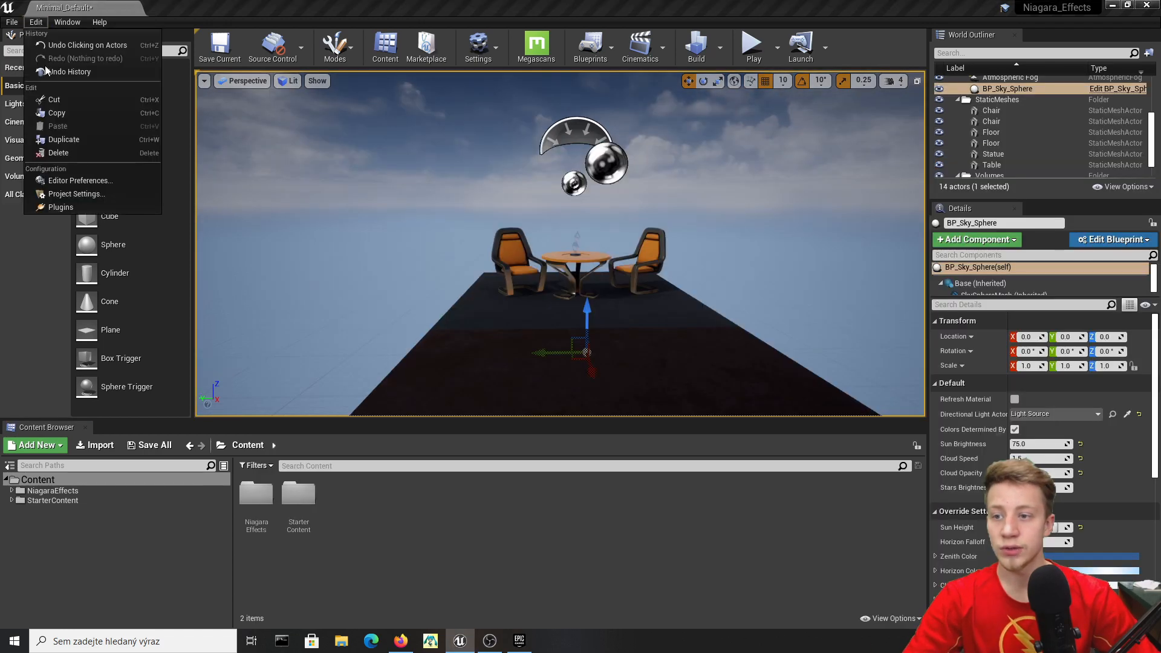
pyautogui.click(76, 209)
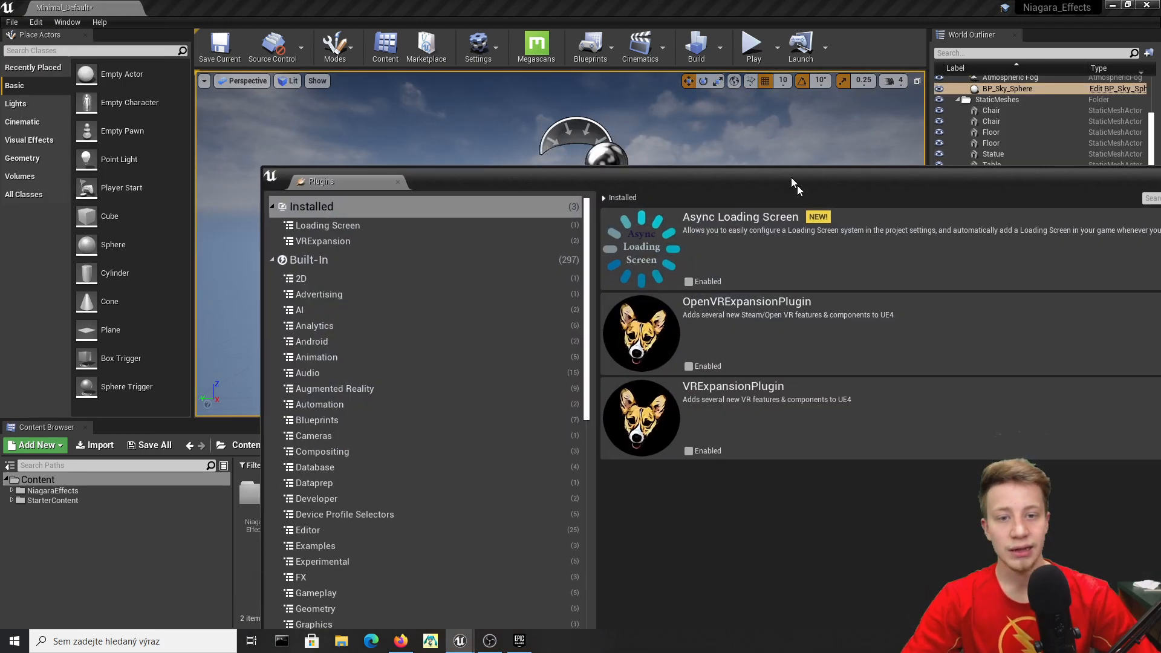
pyautogui.doubleClick(797, 185)
# Search the built-in plugins for "niagara" to check which are enabled, and close the plugin manager.
pyautogui.click(107, 88)
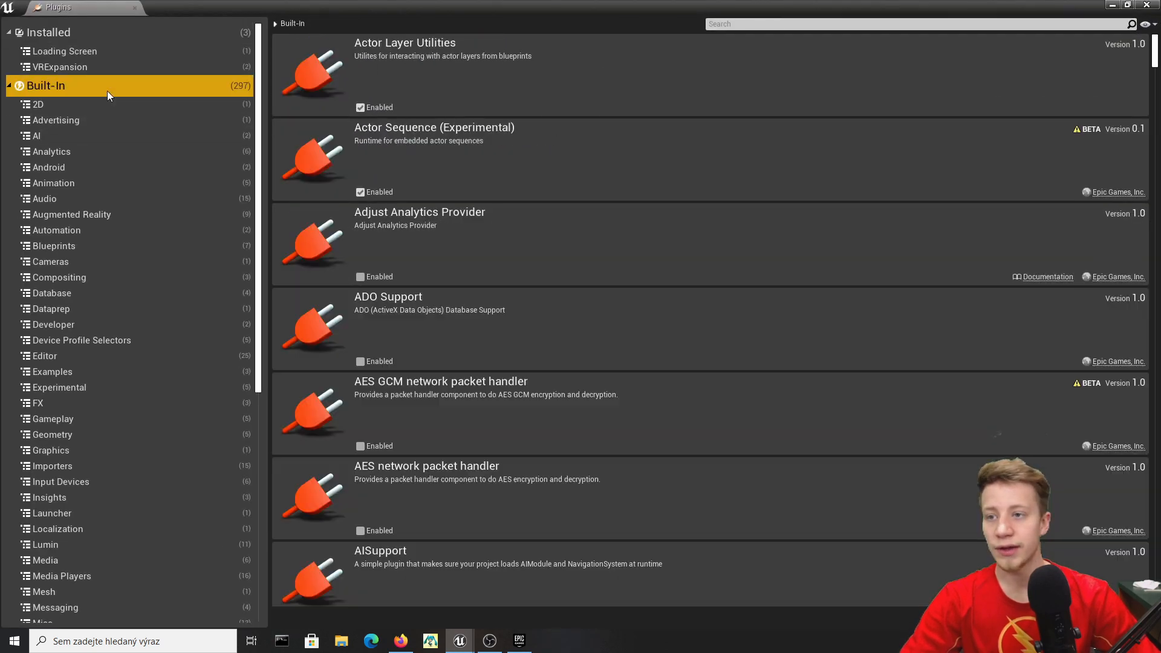
pyautogui.click(721, 24)
pyautogui.write('niagara')
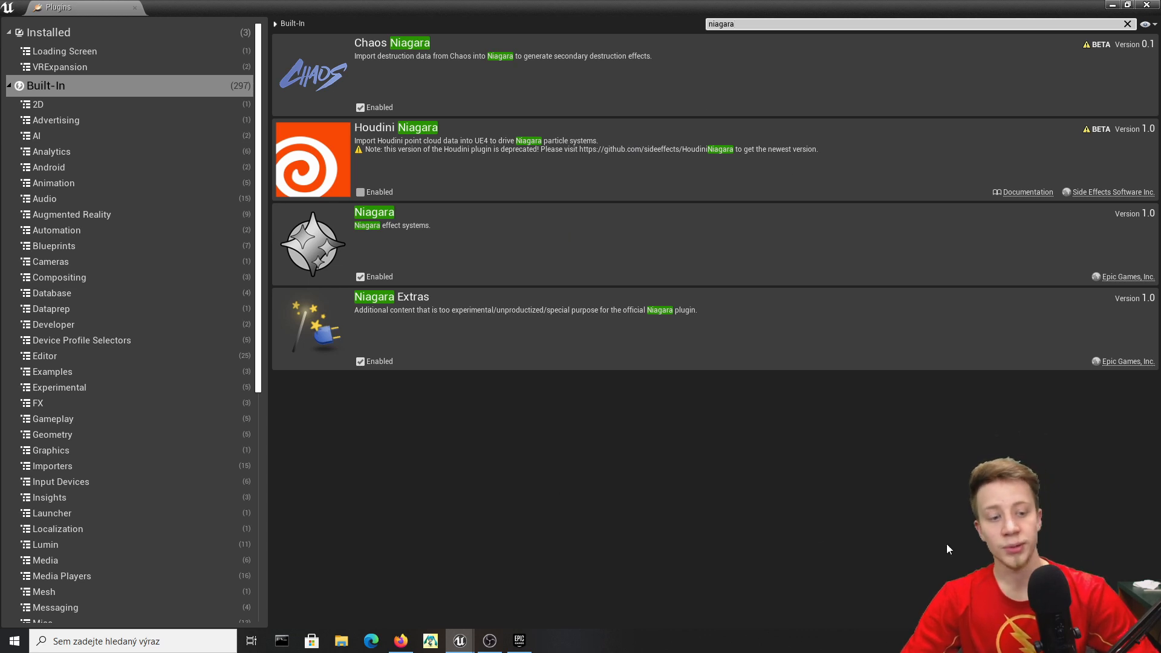
pyautogui.click(1157, 5)
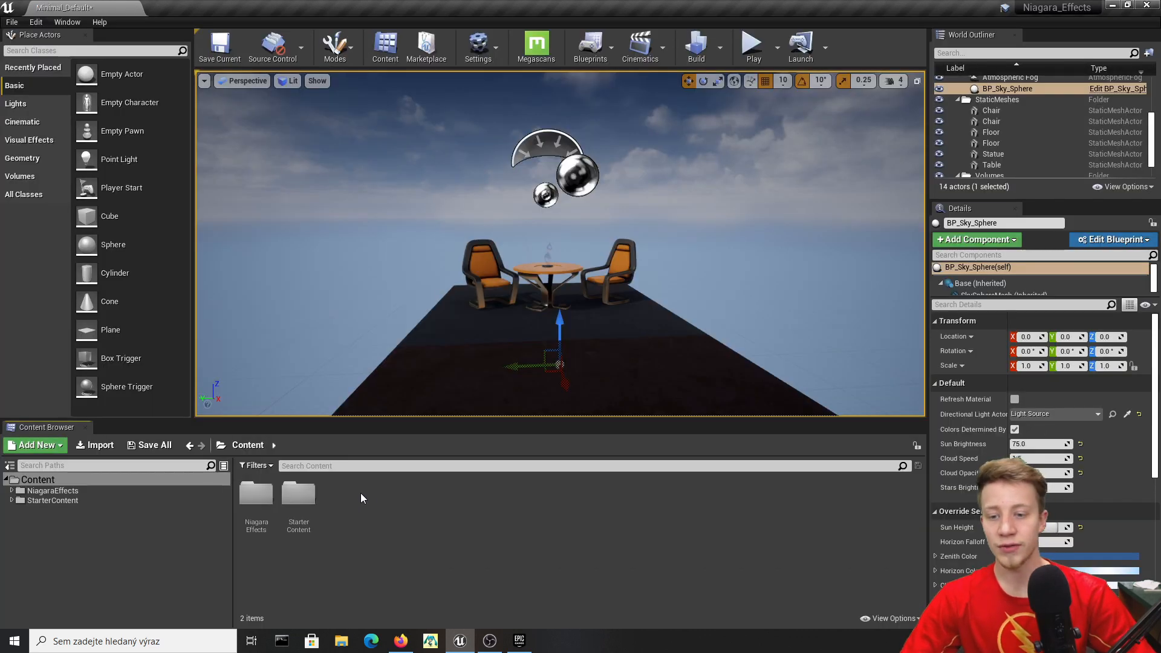
# Start creating a new Niagara System asset in the Content folder.
pyautogui.rightClick(361, 492)
pyautogui.moveTo(398, 394)
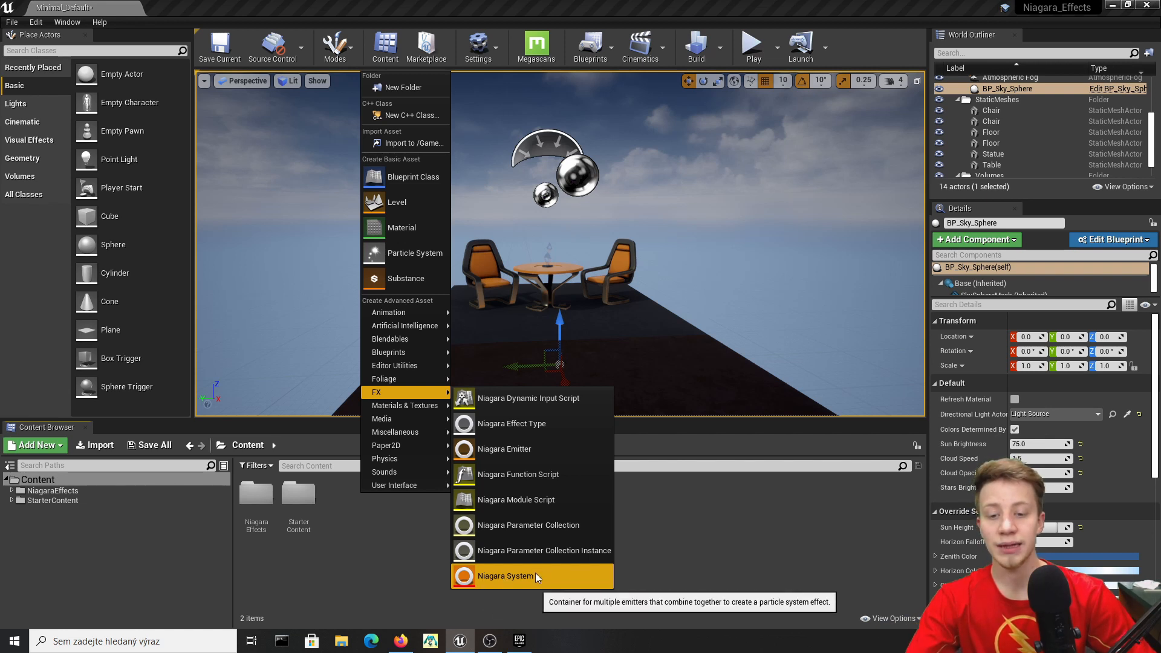
pyautogui.moveTo(424, 459)
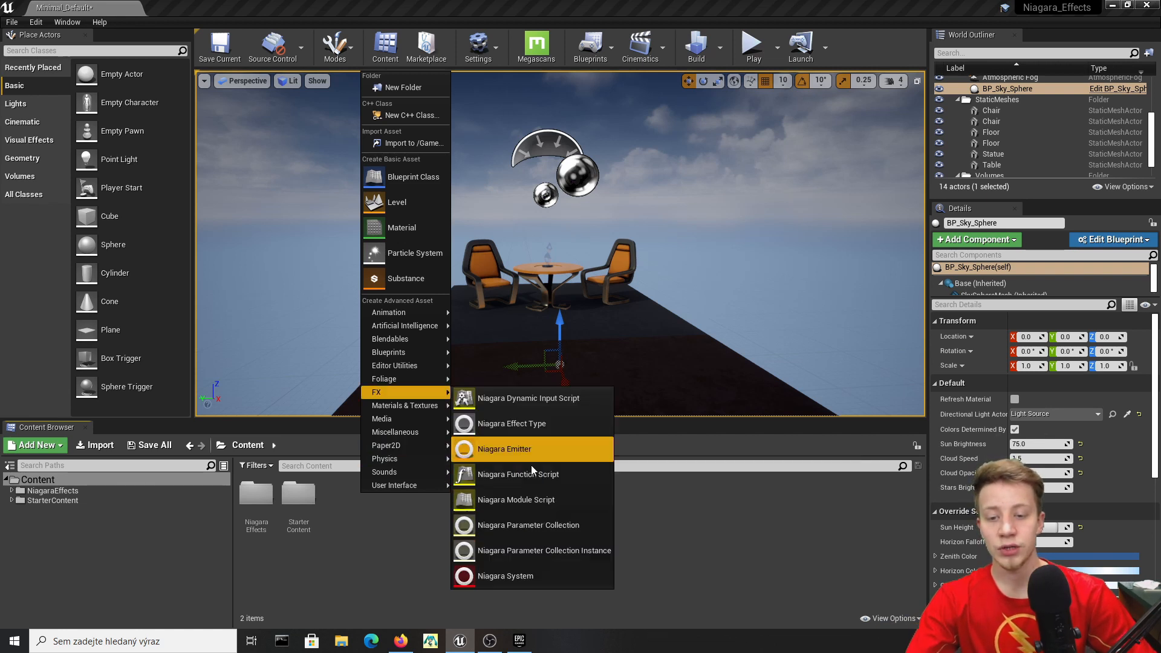
pyautogui.click(568, 575)
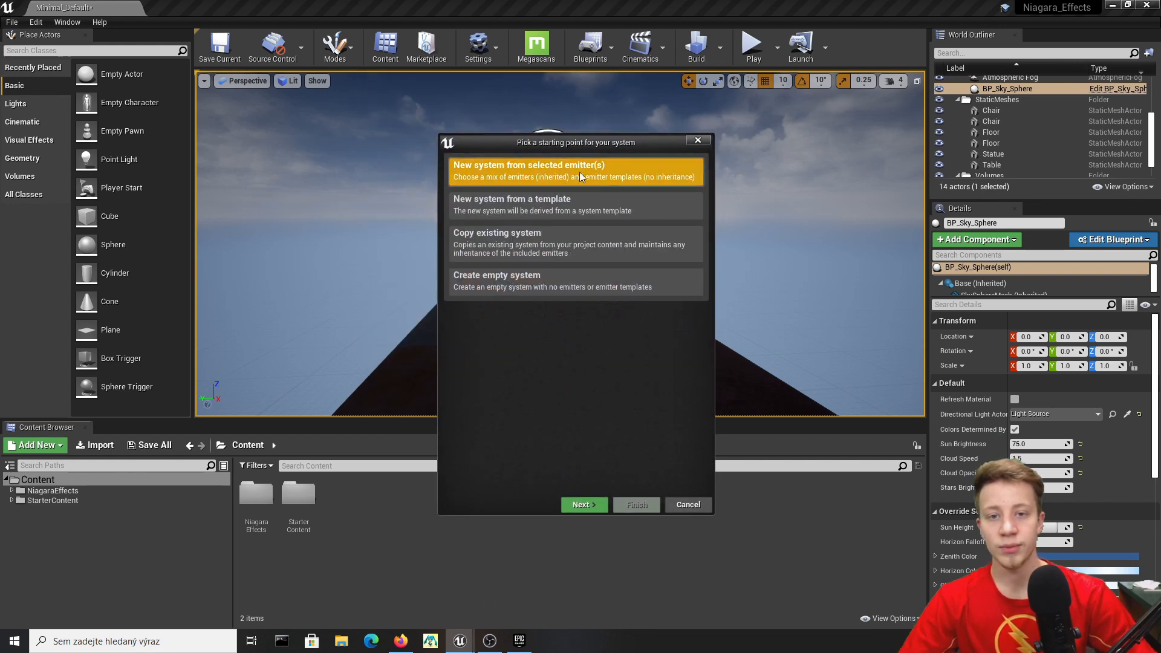
# Review the starting points for the new system and the system templates such as Directional Burst and Radial Burst.
pyautogui.click(512, 206)
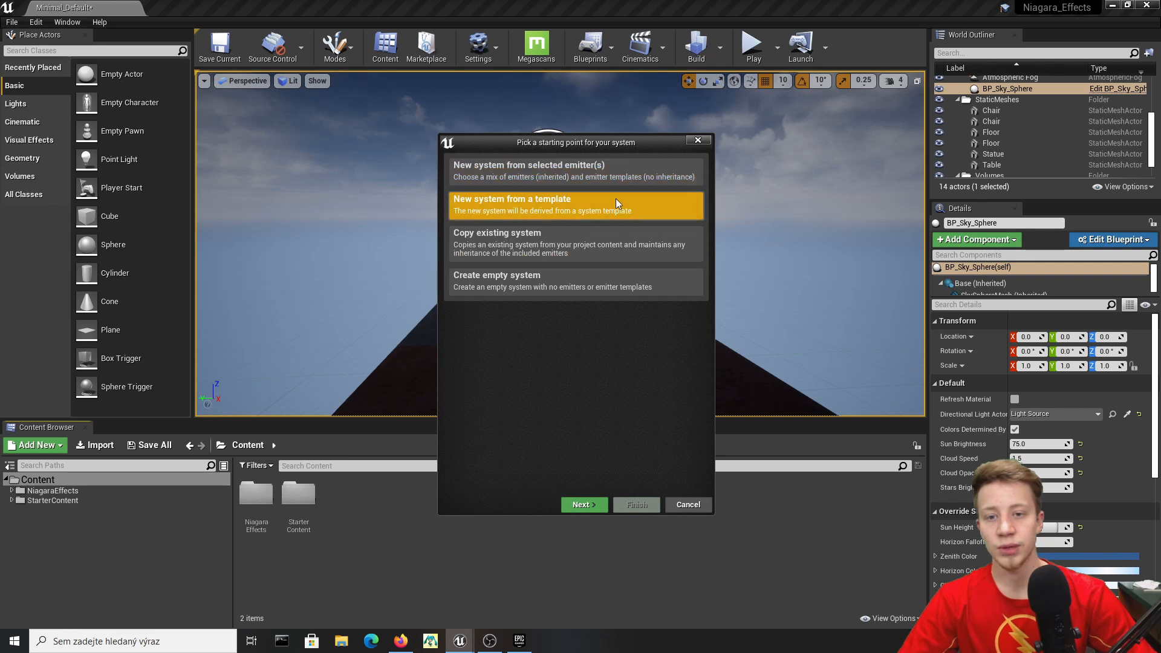
pyautogui.click(536, 238)
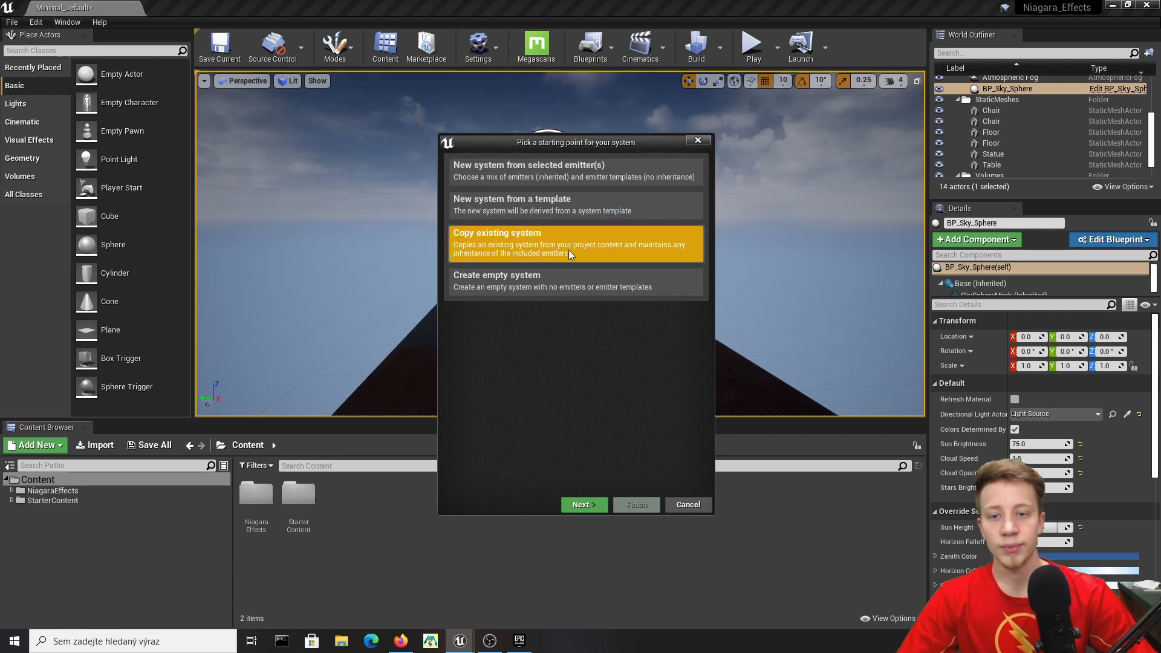
pyautogui.click(623, 291)
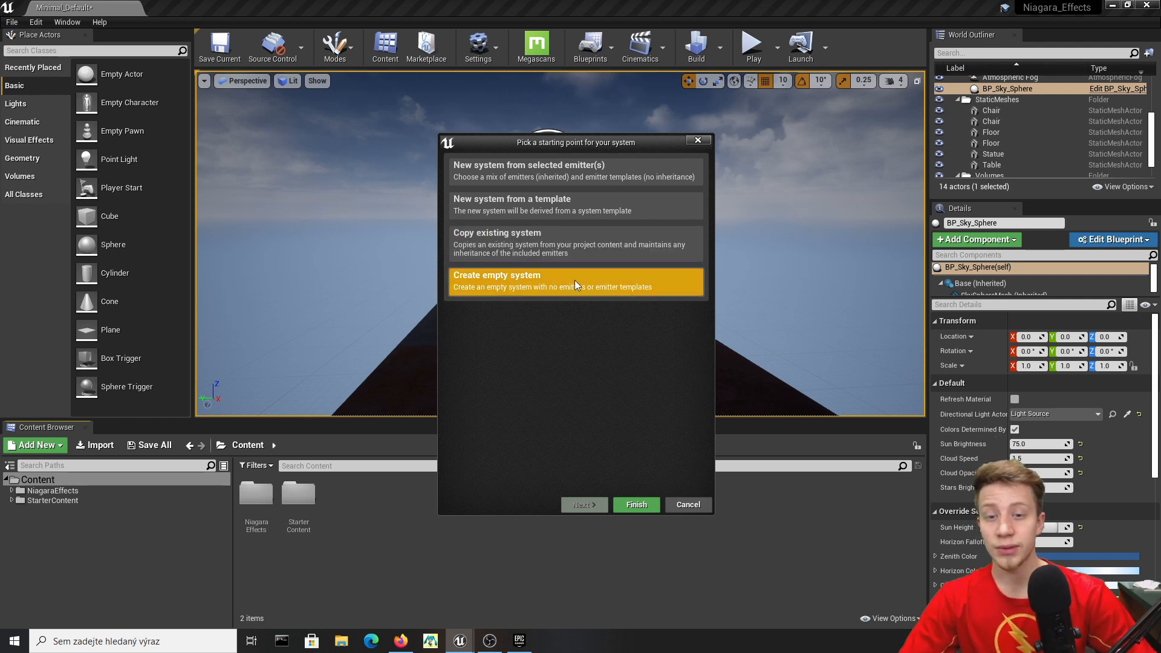
pyautogui.click(527, 166)
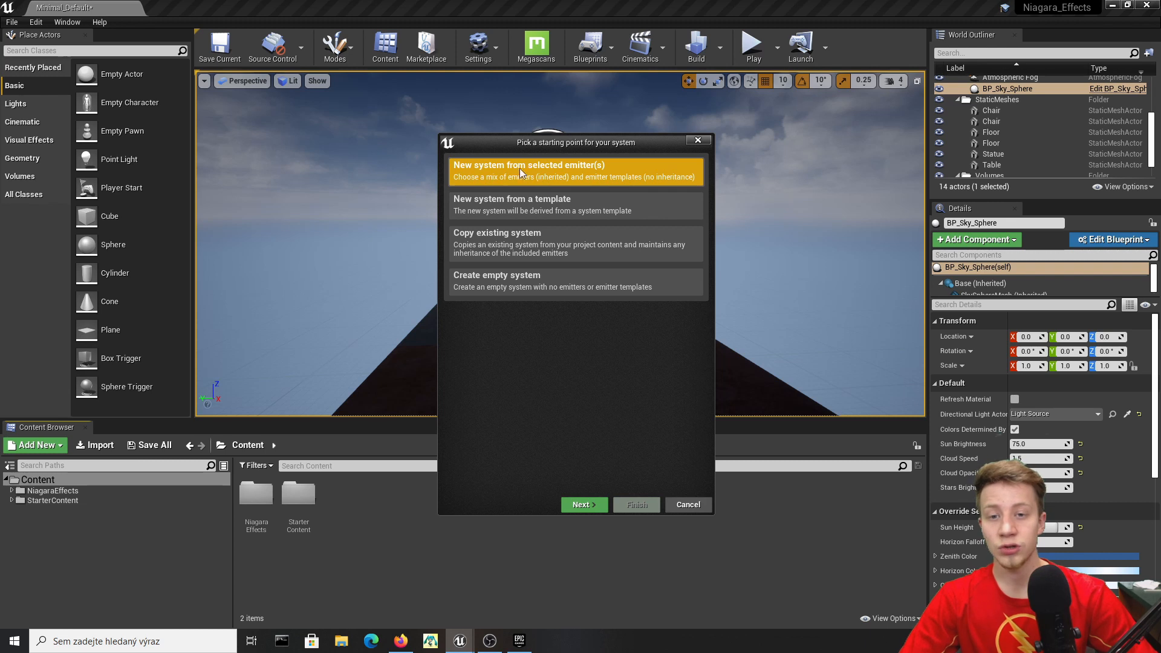
pyautogui.click(563, 211)
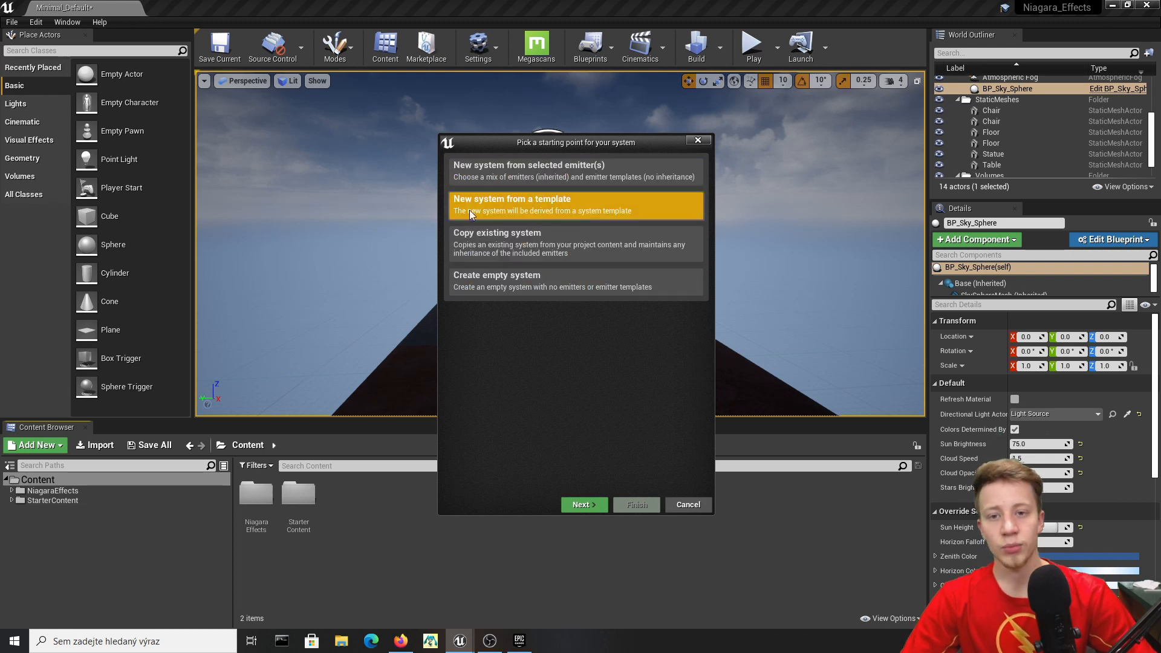
pyautogui.click(582, 504)
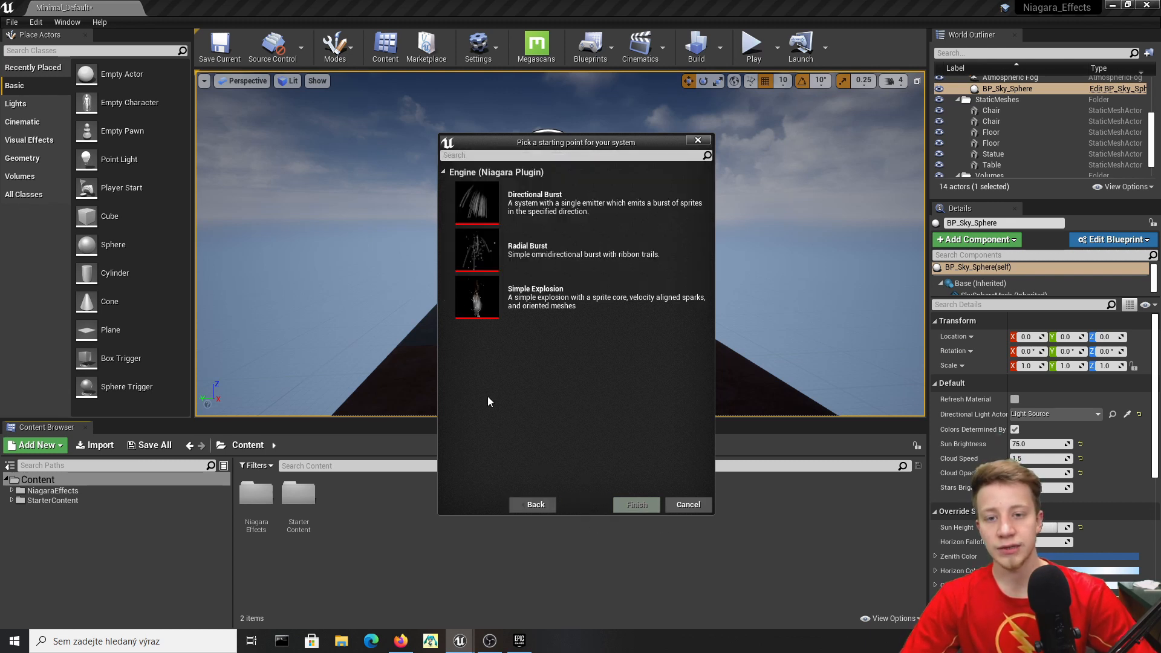
pyautogui.click(543, 249)
pyautogui.click(545, 203)
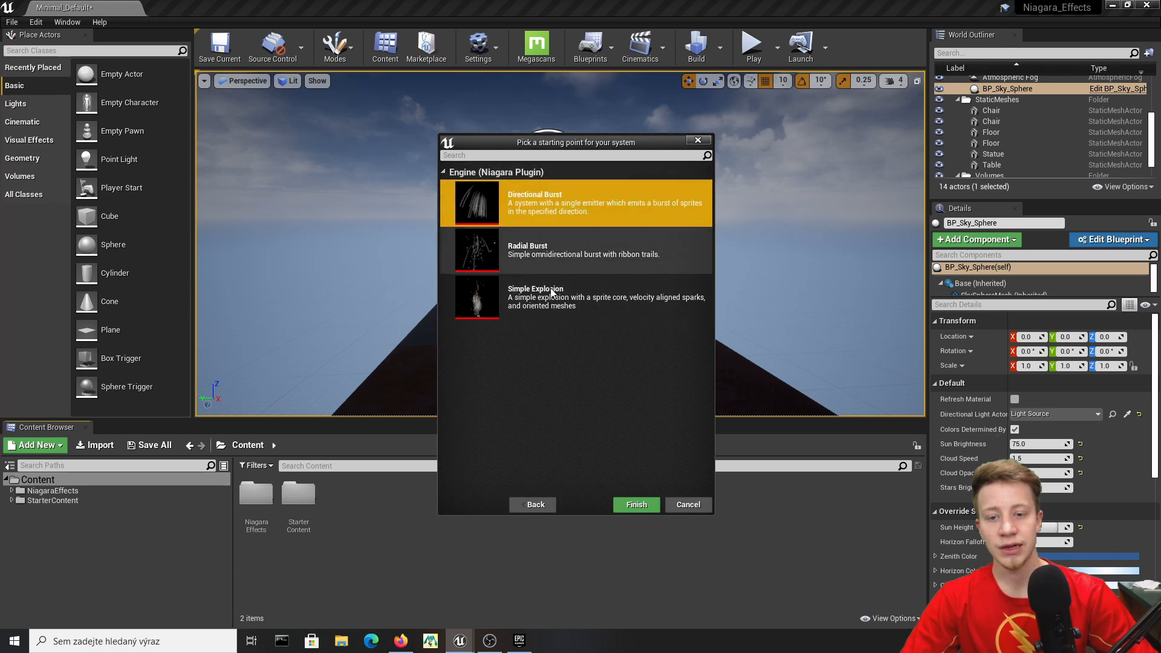
pyautogui.click(540, 505)
# Base the new system on selected emitters and browse the available template and non-template emitters.
pyautogui.click(514, 174)
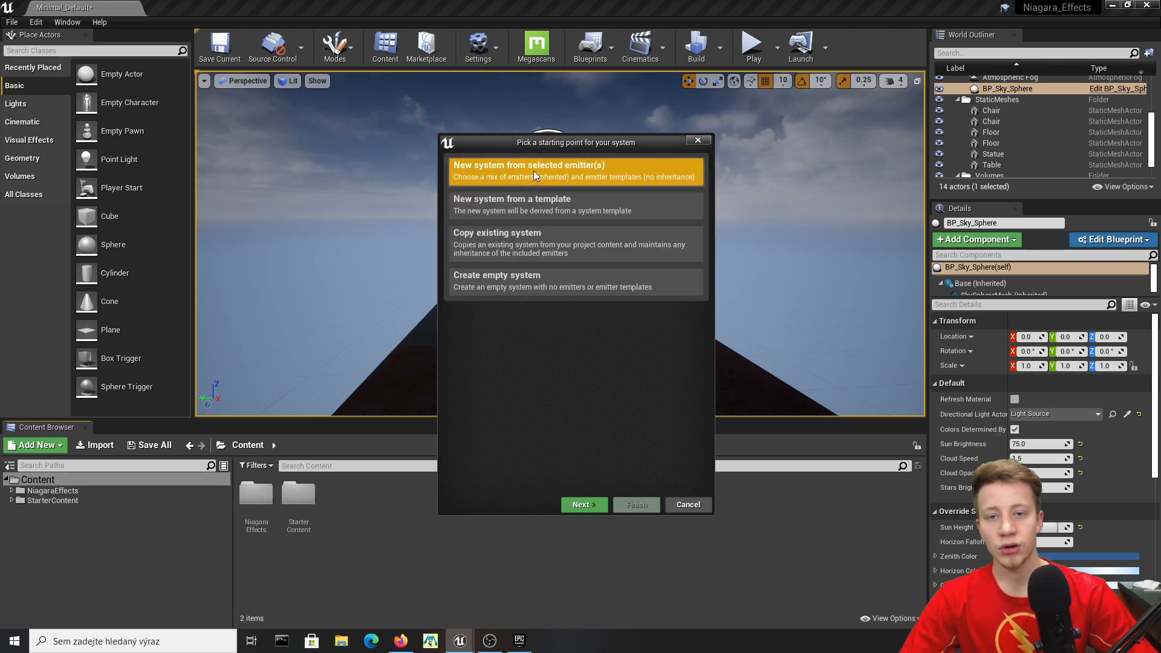
pyautogui.click(584, 504)
pyautogui.moveTo(550, 140); pyautogui.dragTo(556, 101)
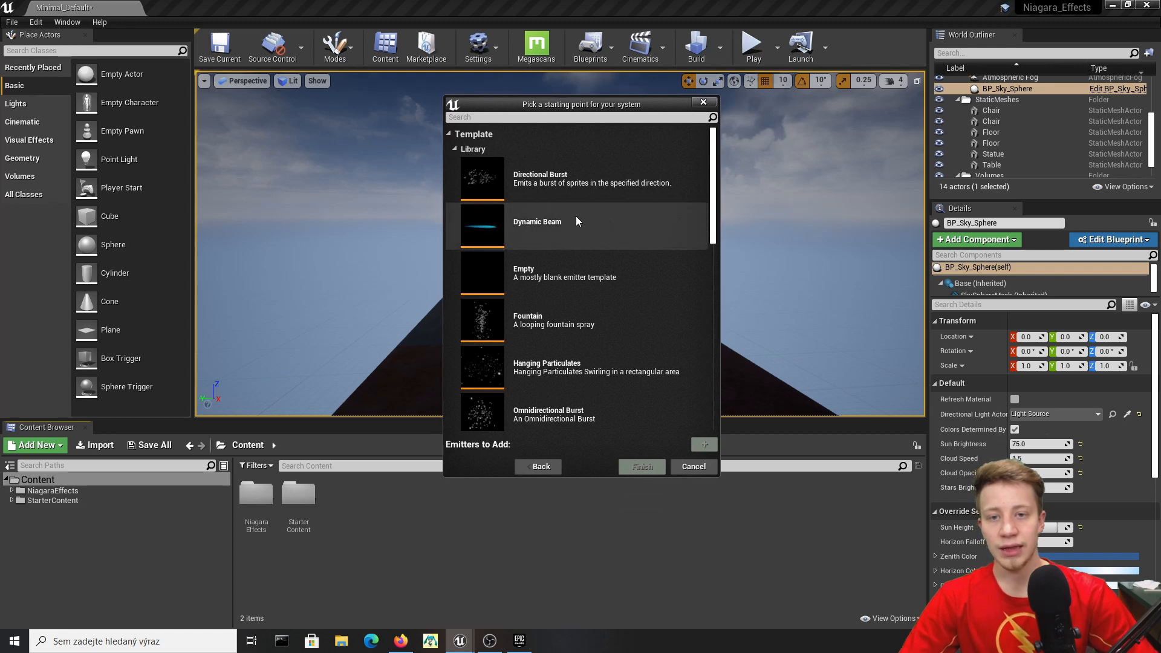
pyautogui.scroll(-5, 508, 188)
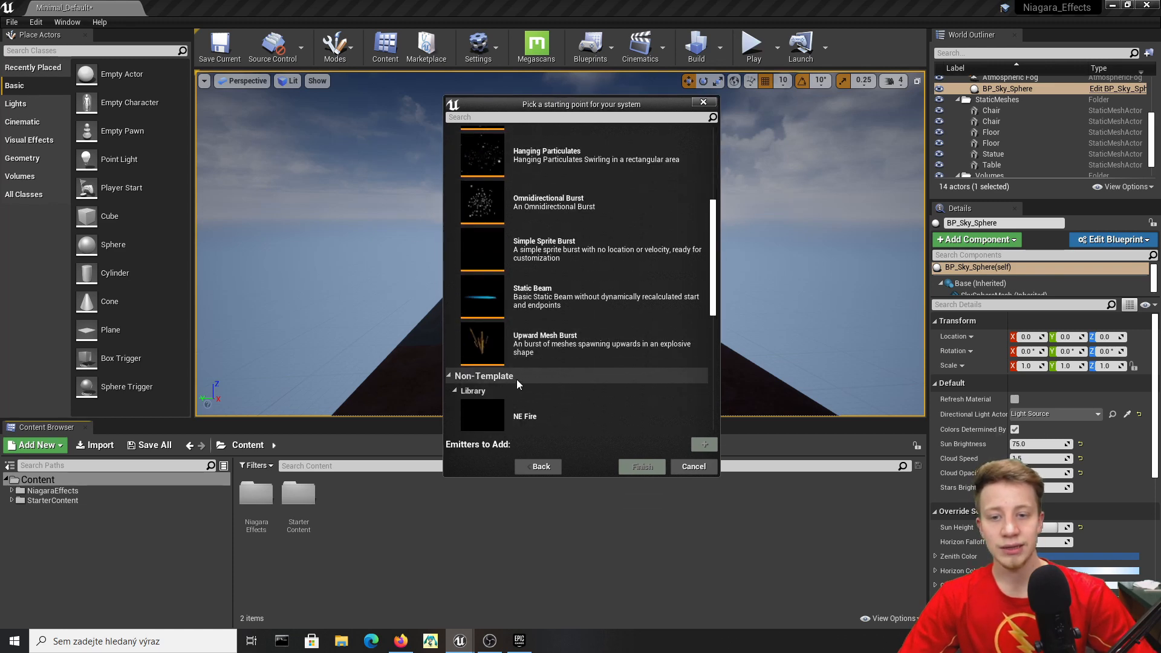
pyautogui.scroll(3, 556, 363)
pyautogui.scroll(3, 569, 314)
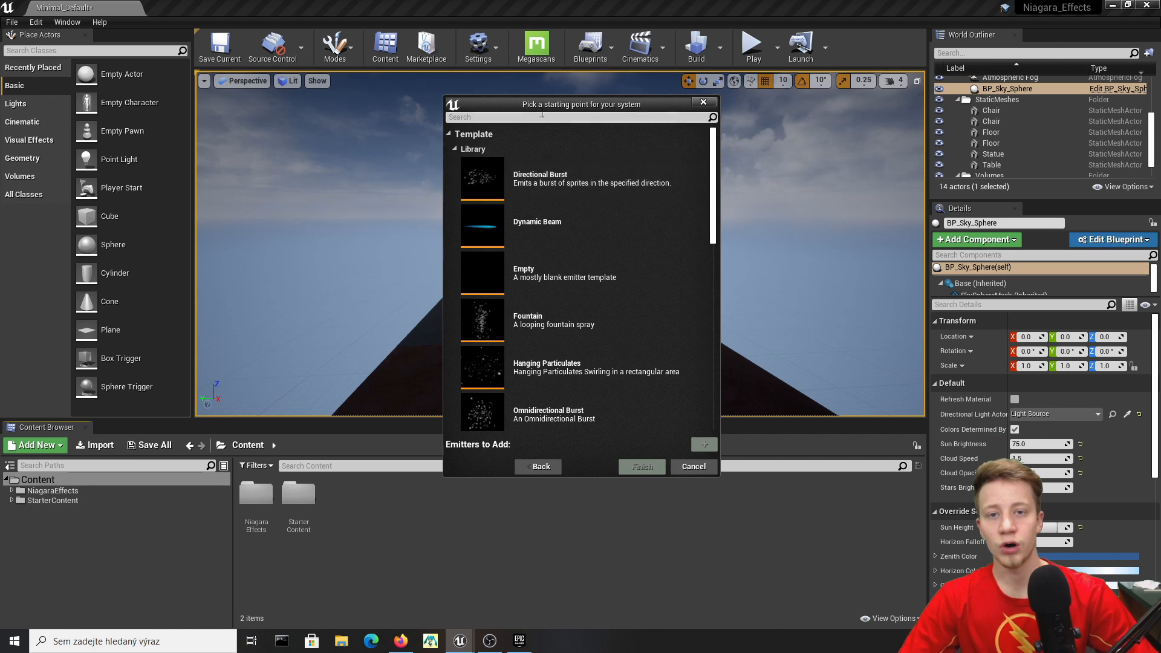
pyautogui.moveTo(566, 105); pyautogui.dragTo(568, 128)
pyautogui.scroll(-2, 574, 301)
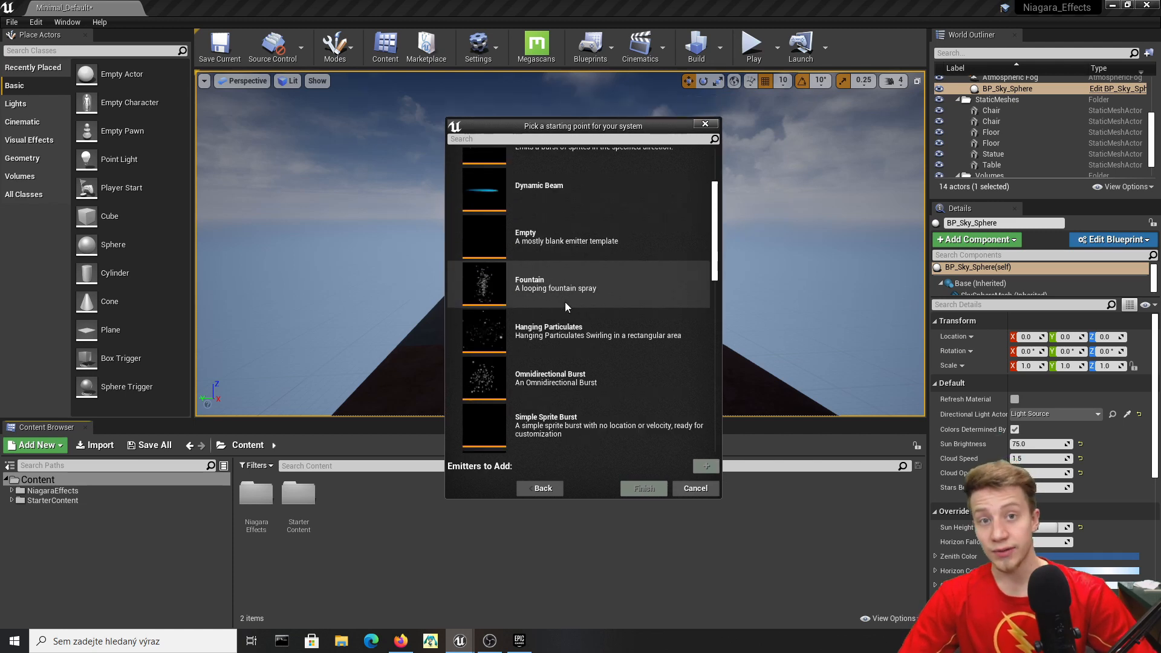
pyautogui.scroll(-3, 565, 393)
pyautogui.scroll(5, 587, 347)
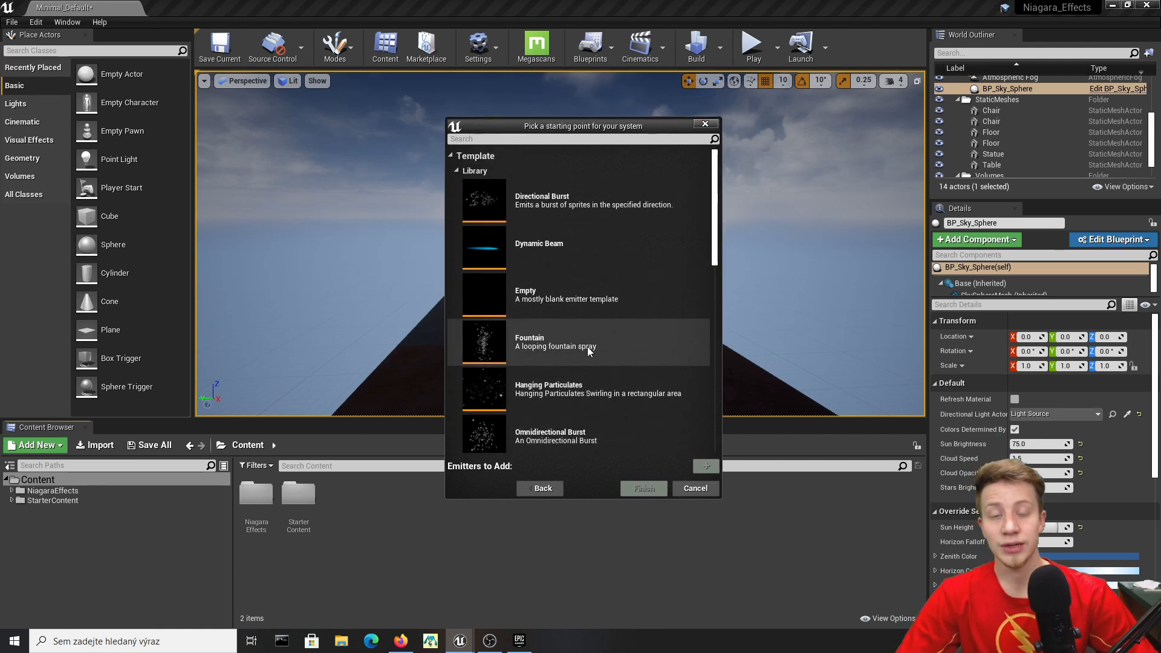
# Add the Directional Burst and Dynamic Beam emitters to the new system's list, leaving out the Empty emitter.
pyautogui.doubleClick(554, 193)
pyautogui.doubleClick(550, 235)
pyautogui.doubleClick(542, 303)
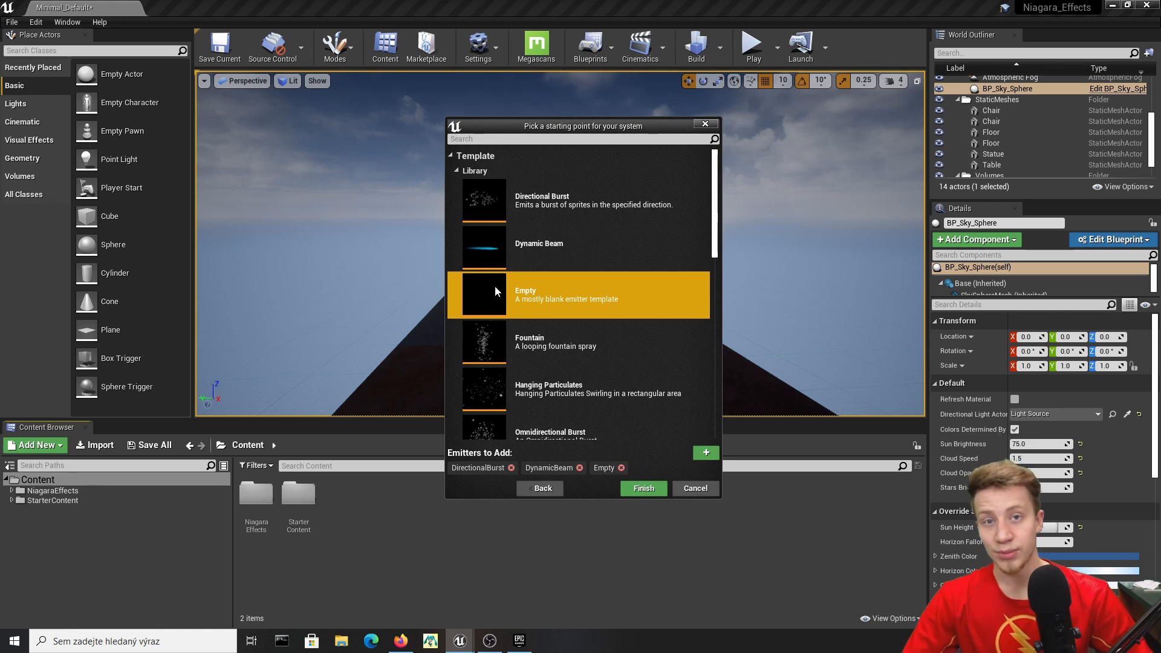
pyautogui.scroll(-3, 626, 428)
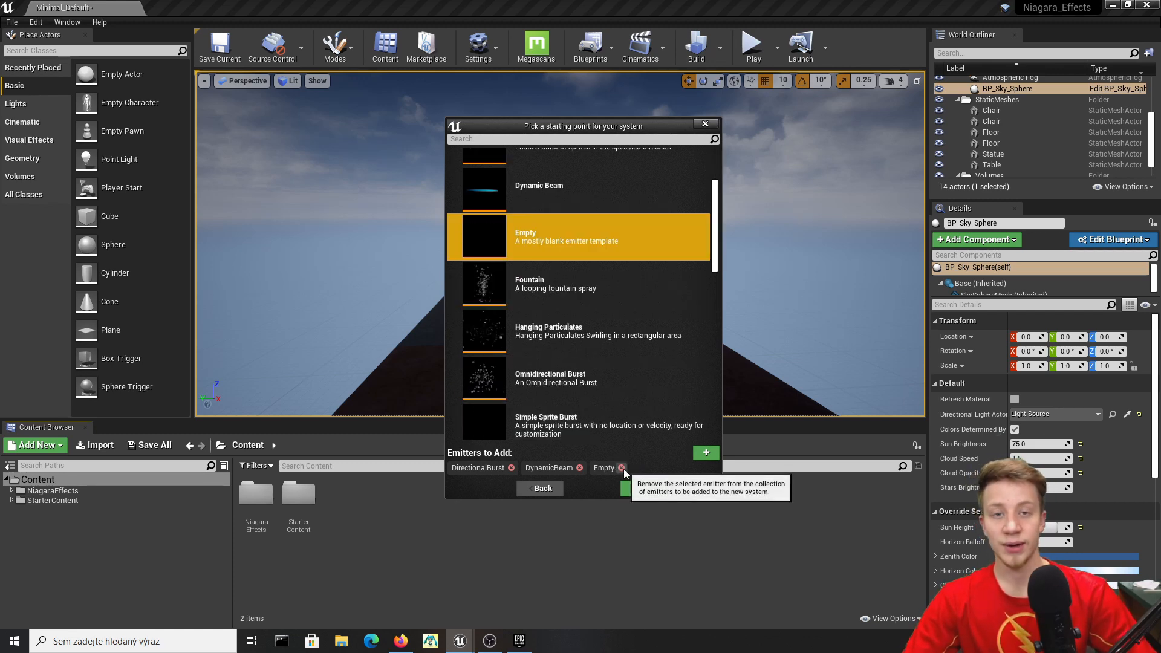
pyautogui.click(624, 471)
# Add the Fountain, Hanging Particulates, Omnidirectional Burst, Simple Sprite Burst, Static Beam and Upward Mesh Burst emitters and finish creating the system.
pyautogui.doubleClick(544, 284)
pyautogui.doubleClick(545, 332)
pyautogui.doubleClick(544, 378)
pyautogui.scroll(-5, 542, 387)
pyautogui.doubleClick(541, 387)
pyautogui.doubleClick(532, 242)
pyautogui.scroll(-10, 526, 242)
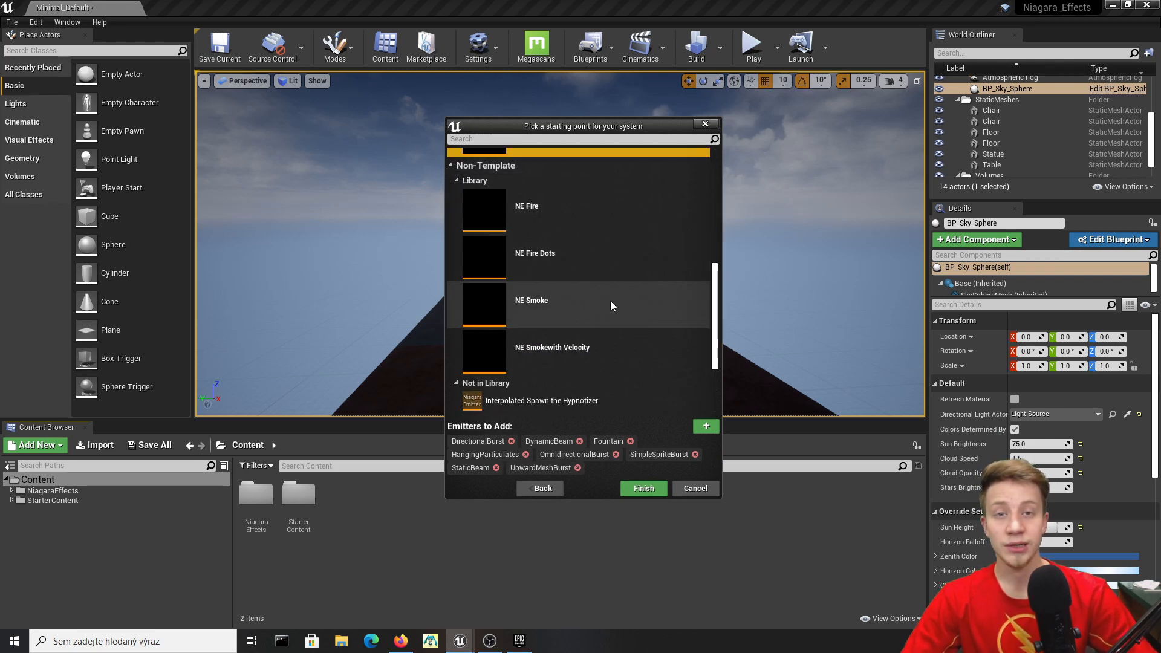
pyautogui.click(644, 488)
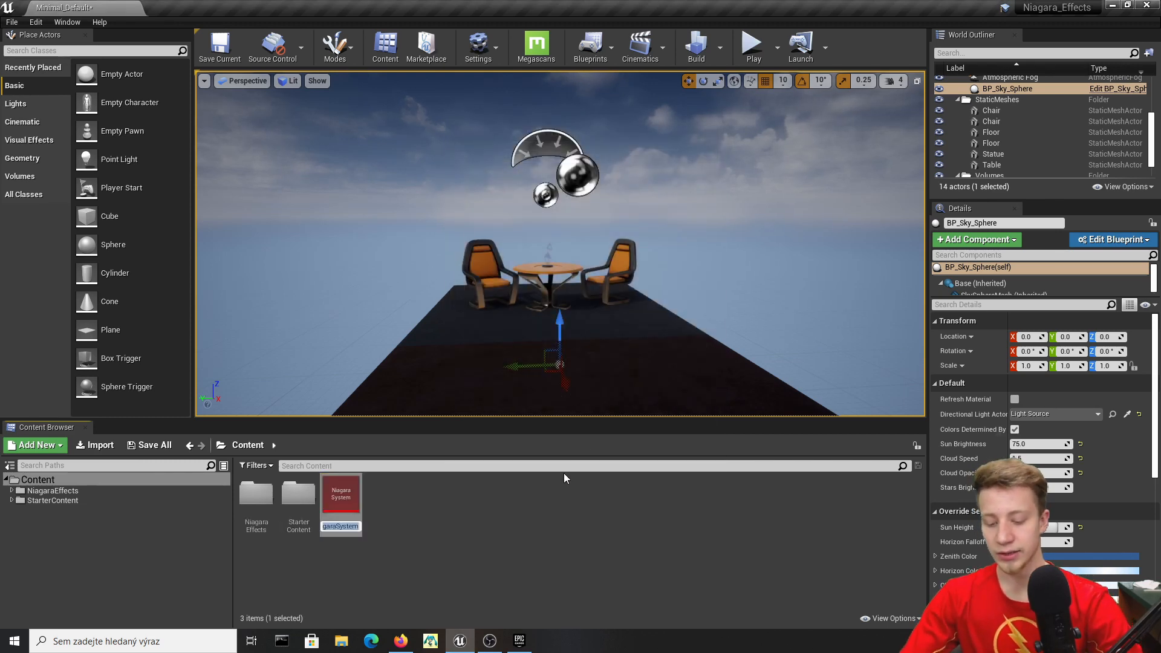
# Name the new Niagara system NS_Test and open it for editing.
pyautogui.write('NS')
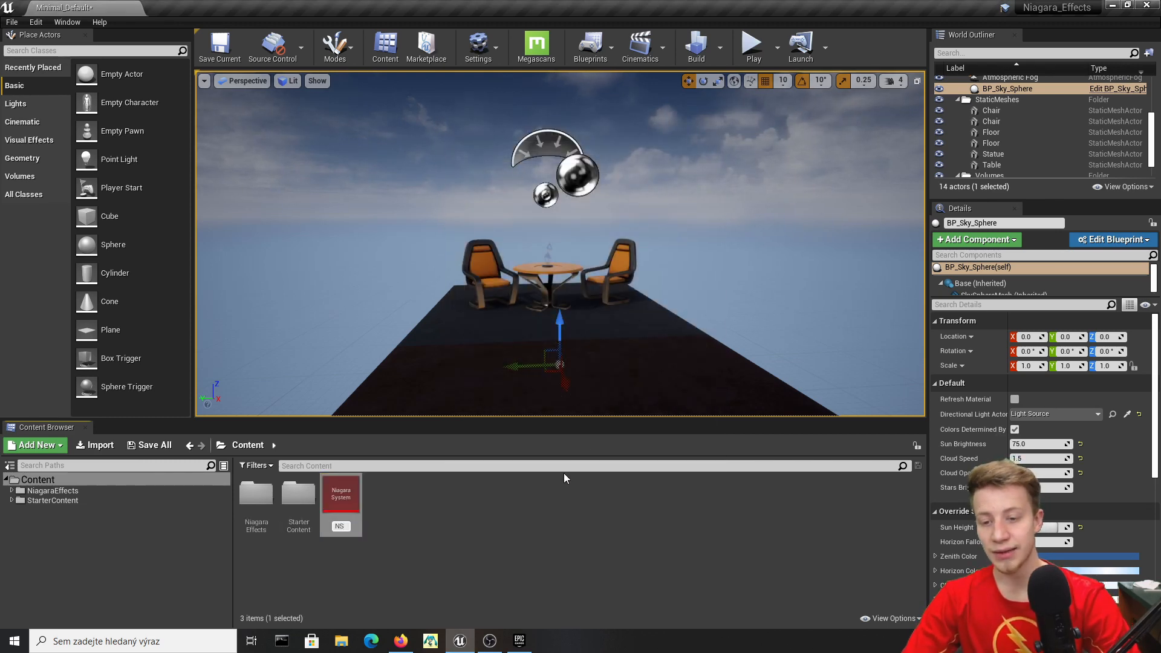
pyautogui.press('BackSpace')
pyautogui.press('BackSpace')
pyautogui.write('NS_Test')
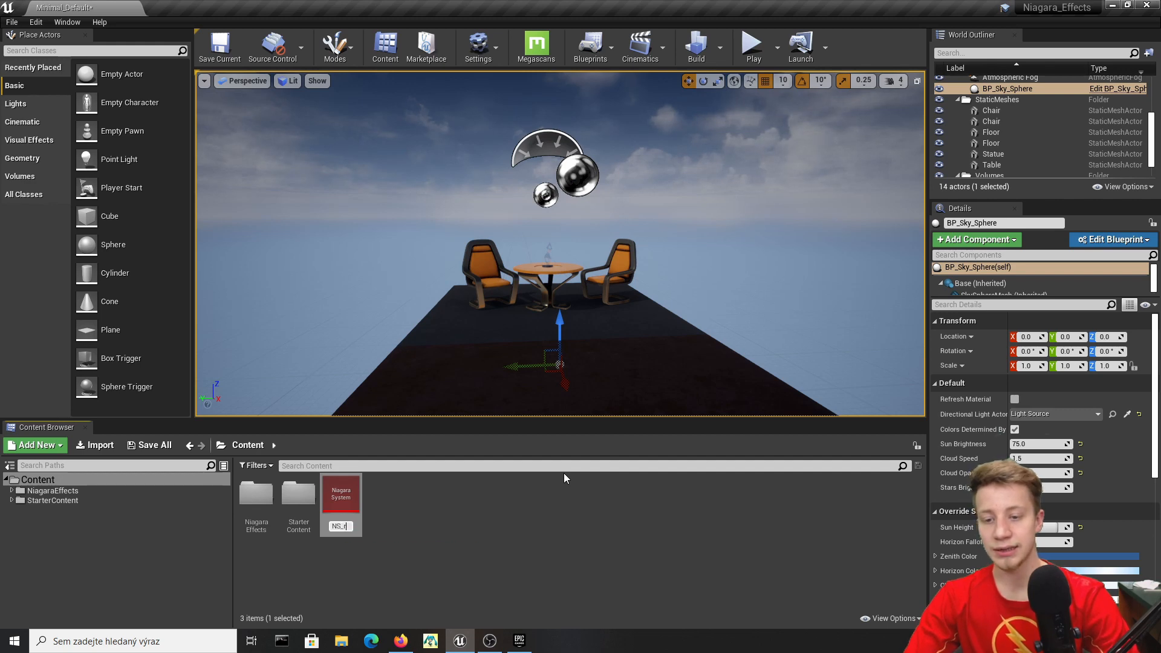
pyautogui.click(564, 474)
pyautogui.doubleClick(325, 497)
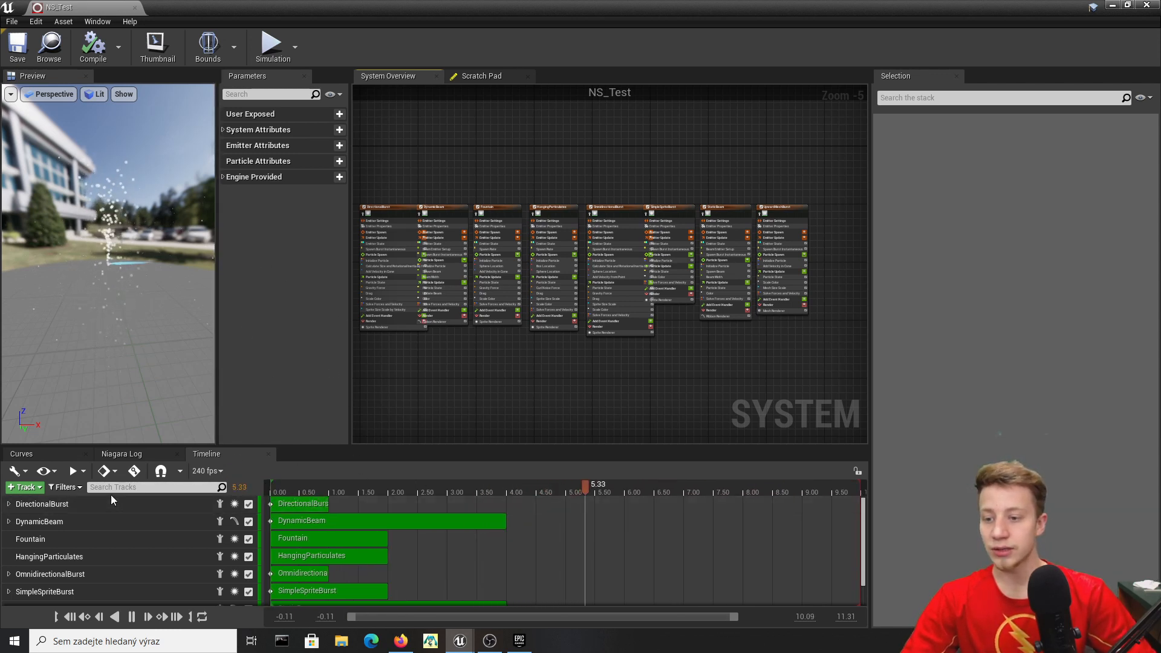
# Disable the DynamicBeam, Fountain, HangingParticulates and OmnidirectionalBurst emitters in the timeline.
pyautogui.click(68, 518)
pyautogui.scroll(-2, 235, 584)
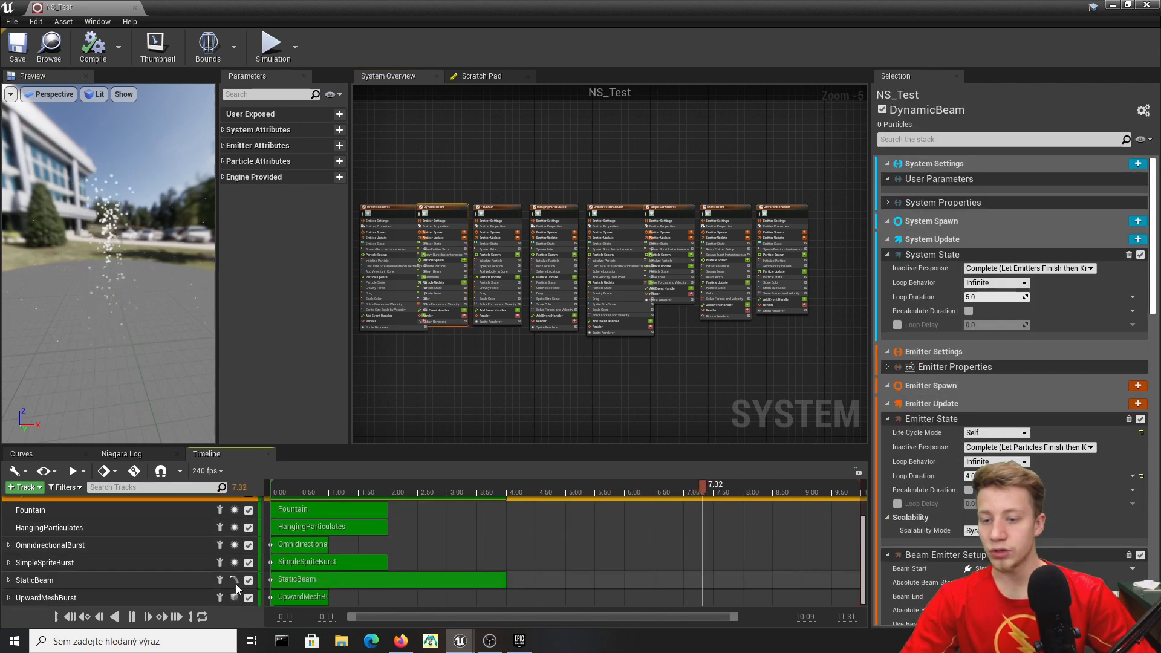
pyautogui.scroll(2, 181, 556)
pyautogui.scroll(-2, 151, 537)
pyautogui.scroll(2, 34, 546)
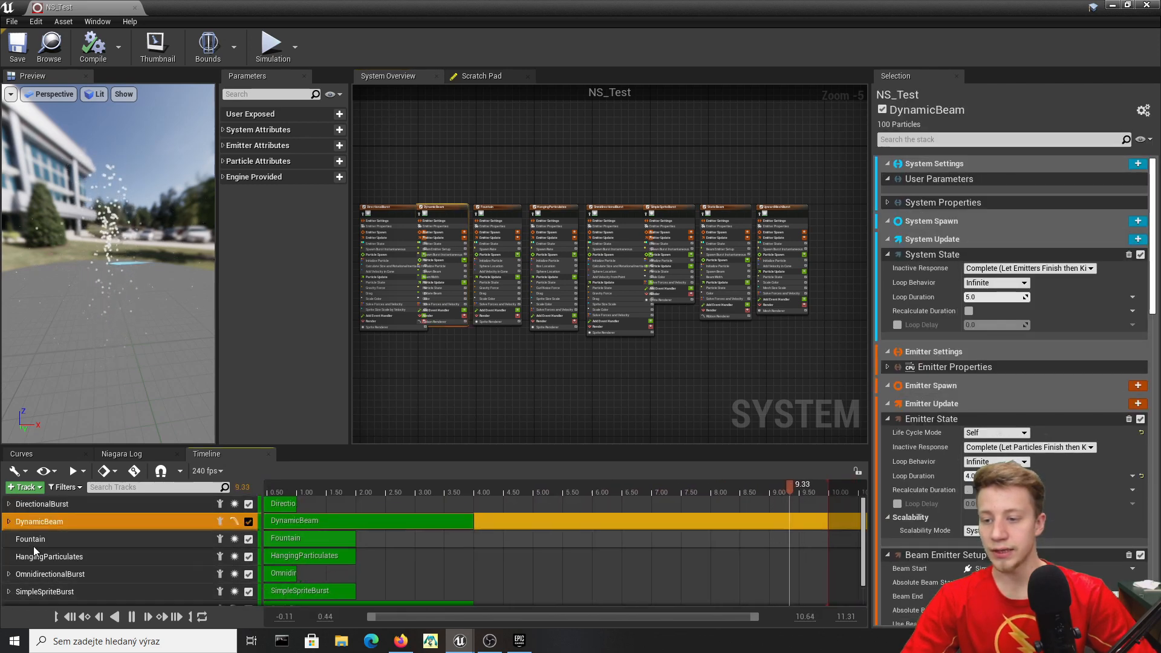
pyautogui.click(249, 522)
pyautogui.click(248, 539)
pyautogui.click(249, 557)
pyautogui.click(249, 574)
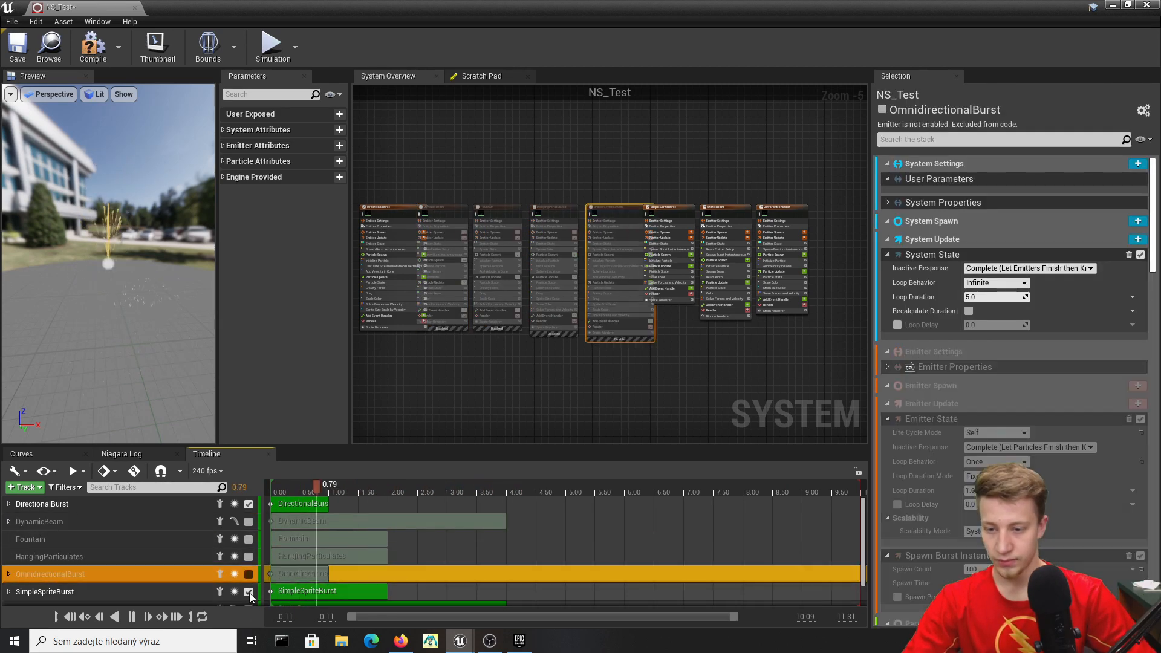
# Disable the SimpleSpriteBurst, StaticBeam and UpwardMeshBurst emitters, leaving only DirectionalBurst active.
pyautogui.click(249, 592)
pyautogui.scroll(-2, 248, 592)
pyautogui.click(249, 579)
pyautogui.click(249, 597)
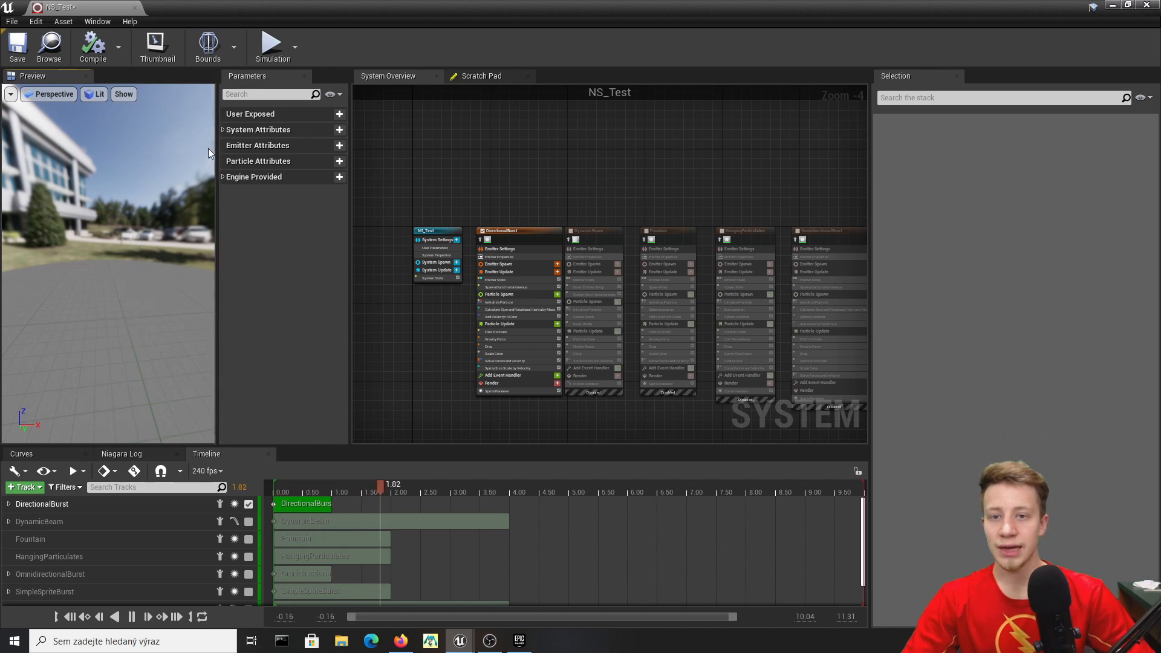
# Restore the NS_Test editor from full screen and move its window to uncover the level viewport.
pyautogui.click(37, 94)
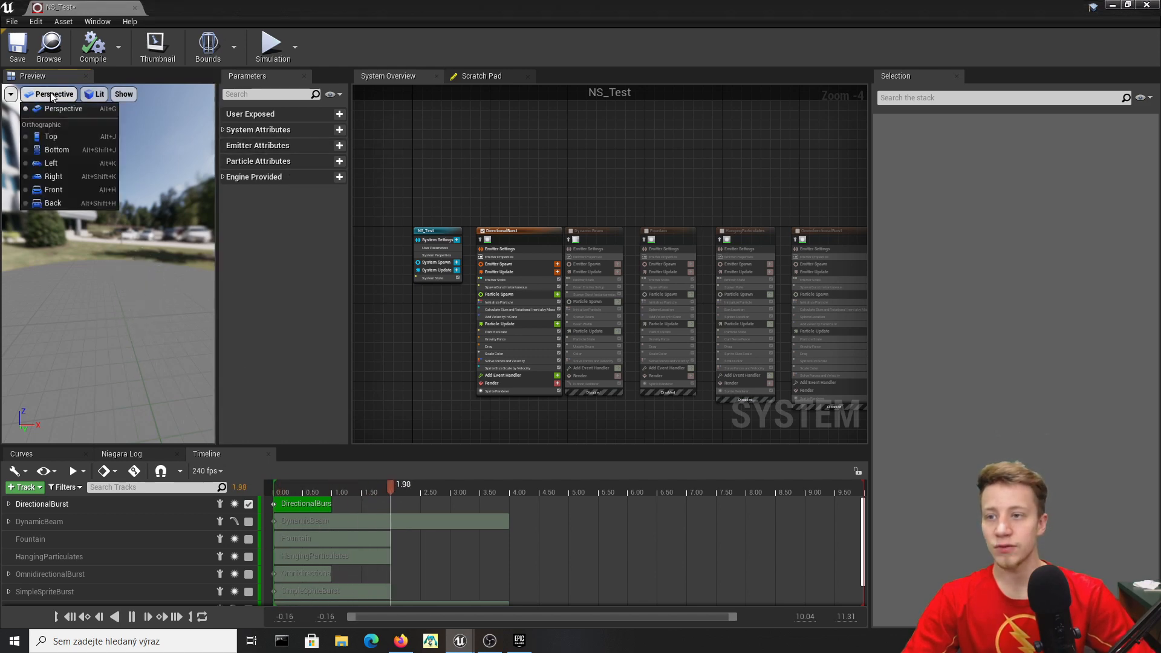
pyautogui.click(177, 175)
pyautogui.moveTo(358, 8); pyautogui.dragTo(386, 273)
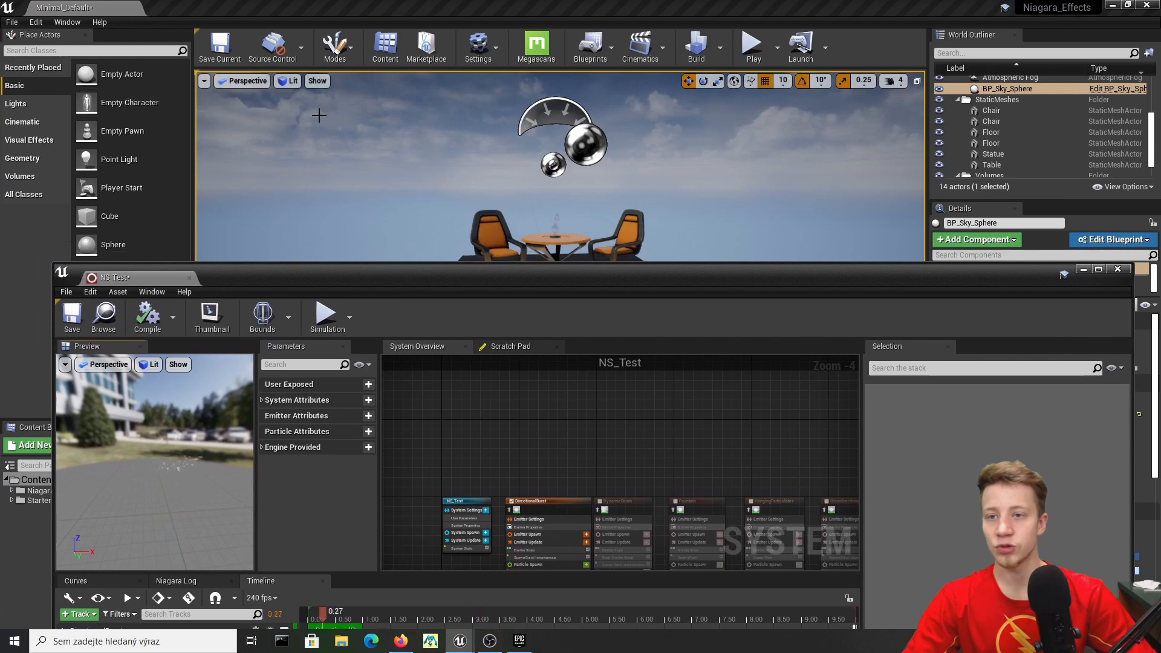
# Maximize the NS_Test editor and move the SimpleSpriteBurst, StaticBeam and UpwardMeshBurst nodes clear of the OmnidirectionalBurst node.
pyautogui.doubleClick(483, 279)
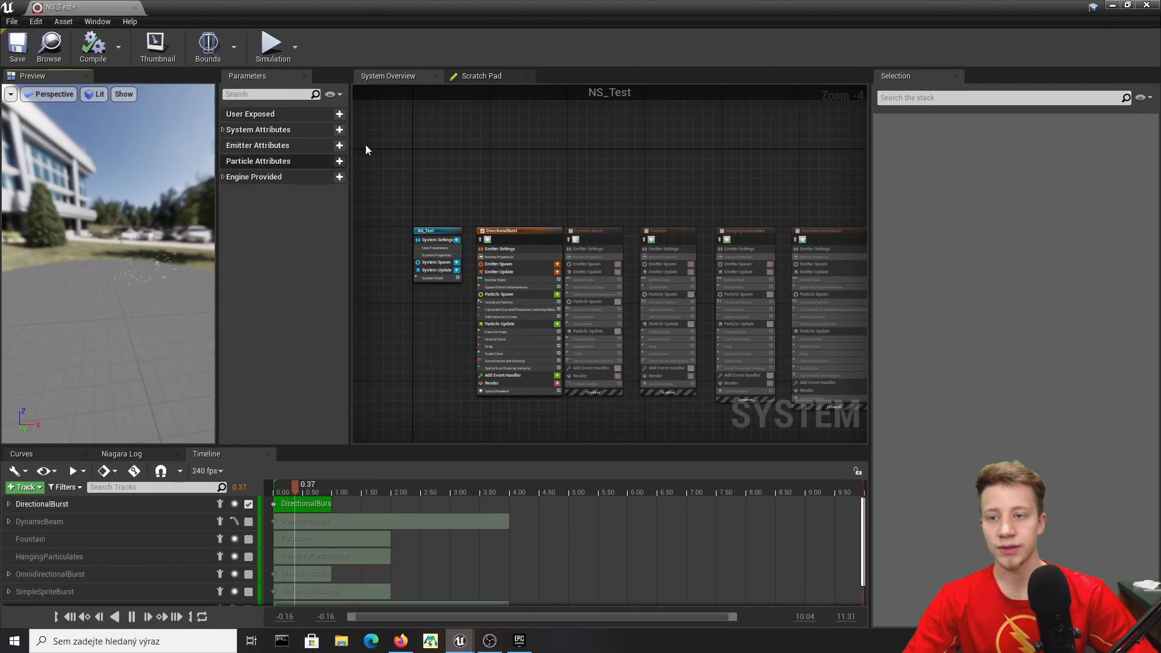
pyautogui.moveTo(692, 164); pyautogui.dragTo(594, 176, button='right')
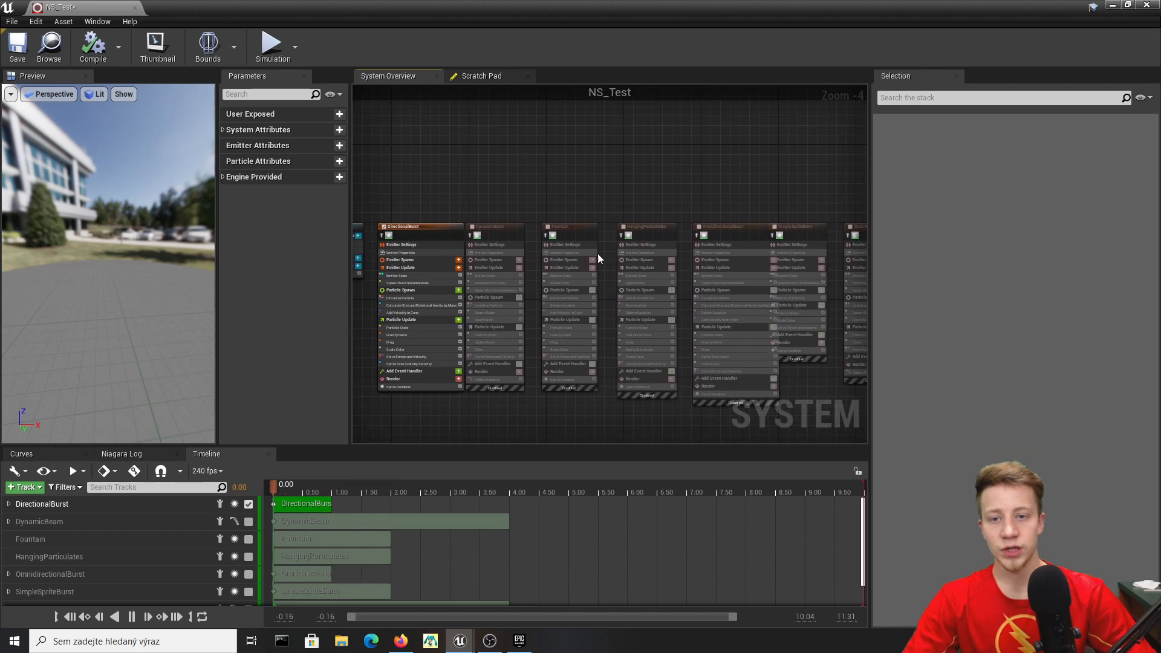
pyautogui.moveTo(786, 432); pyautogui.dragTo(555, 408, button='right')
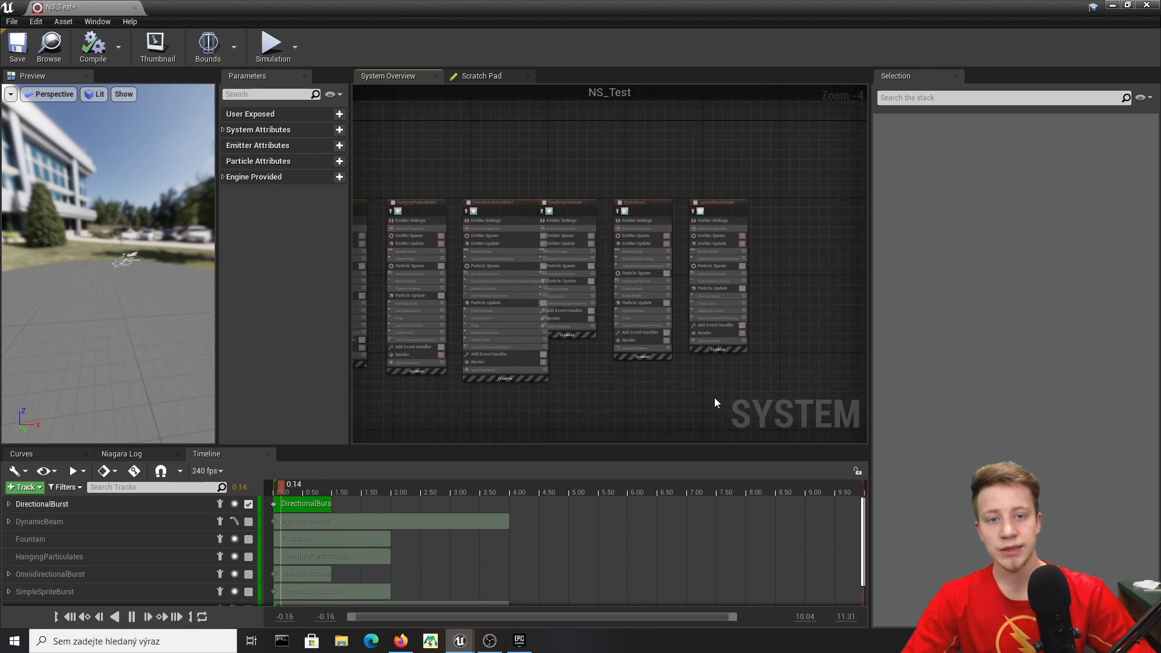
pyautogui.moveTo(711, 395); pyautogui.dragTo(608, 217)
pyautogui.moveTo(519, 199); pyautogui.dragTo(702, 171, button='right')
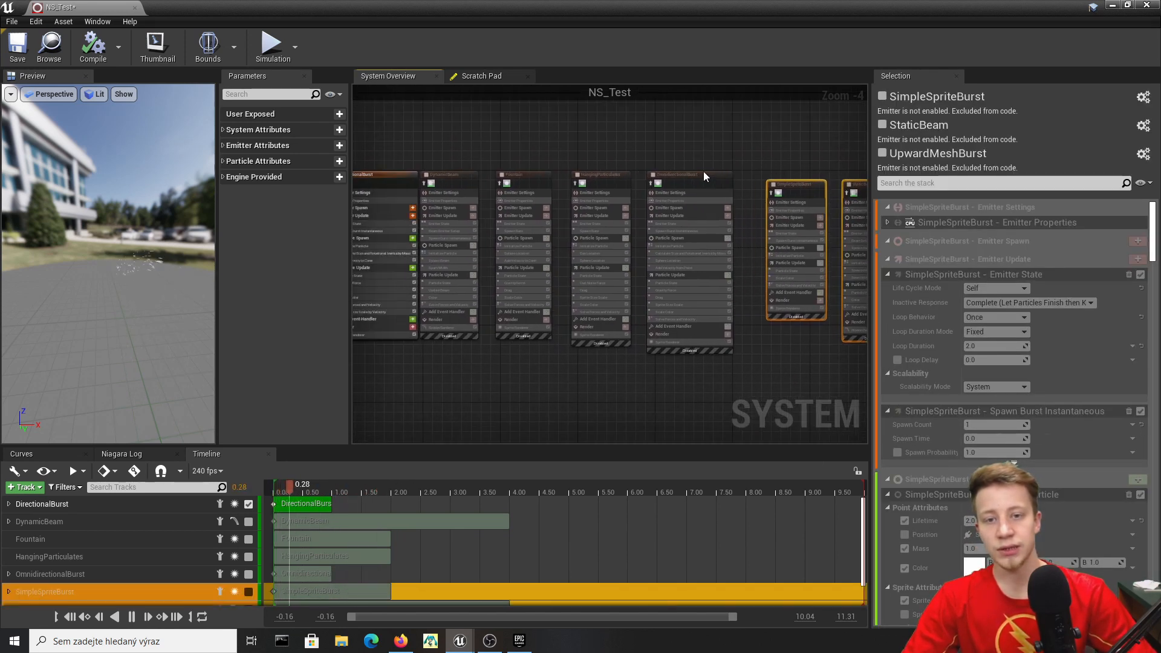
# Select the DynamicBeam, Fountain and HangingParticulates emitter nodes in turn to view their settings.
pyautogui.moveTo(514, 160); pyautogui.dragTo(657, 167, button='right')
pyautogui.click(599, 191)
pyautogui.click(684, 184)
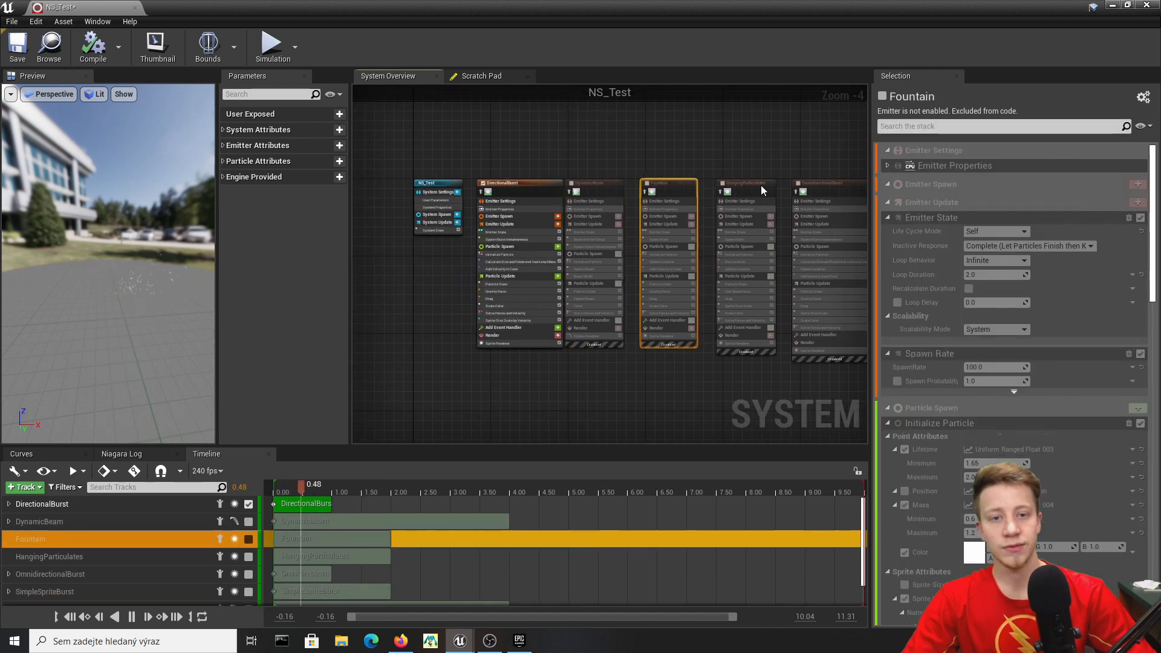
pyautogui.click(761, 185)
# Examine the DirectionalBurst emitter's full stack, including its Emitter Spawn, Initialize Particle and Emitter Settings entries.
pyautogui.click(543, 193)
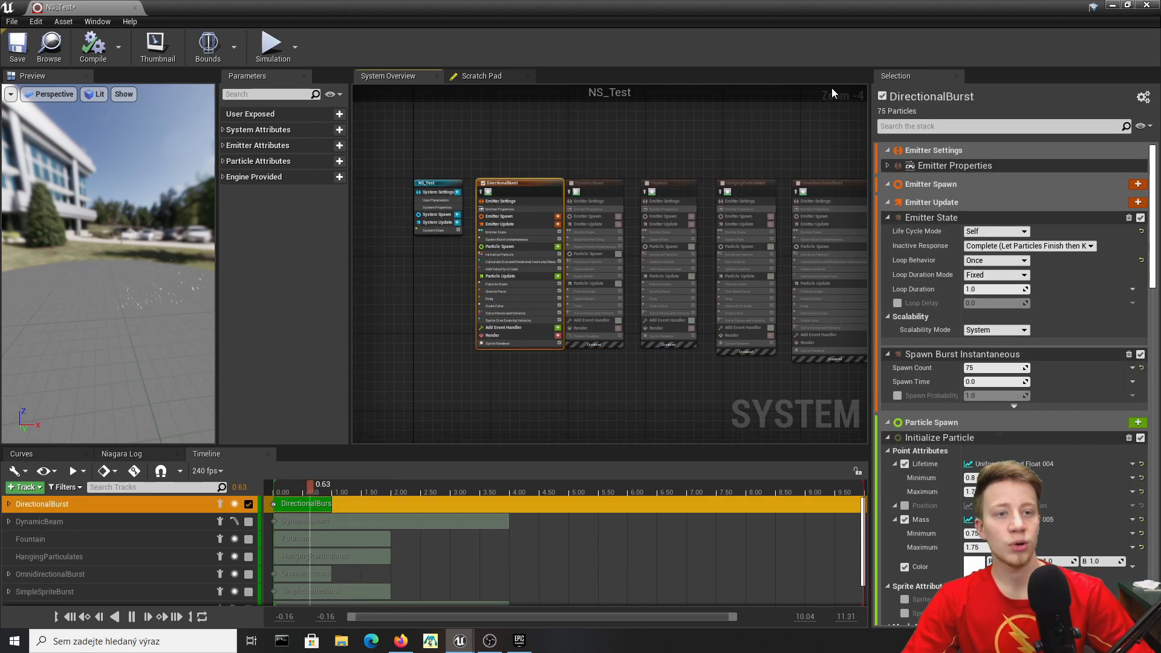
pyautogui.scroll(1, 610, 201)
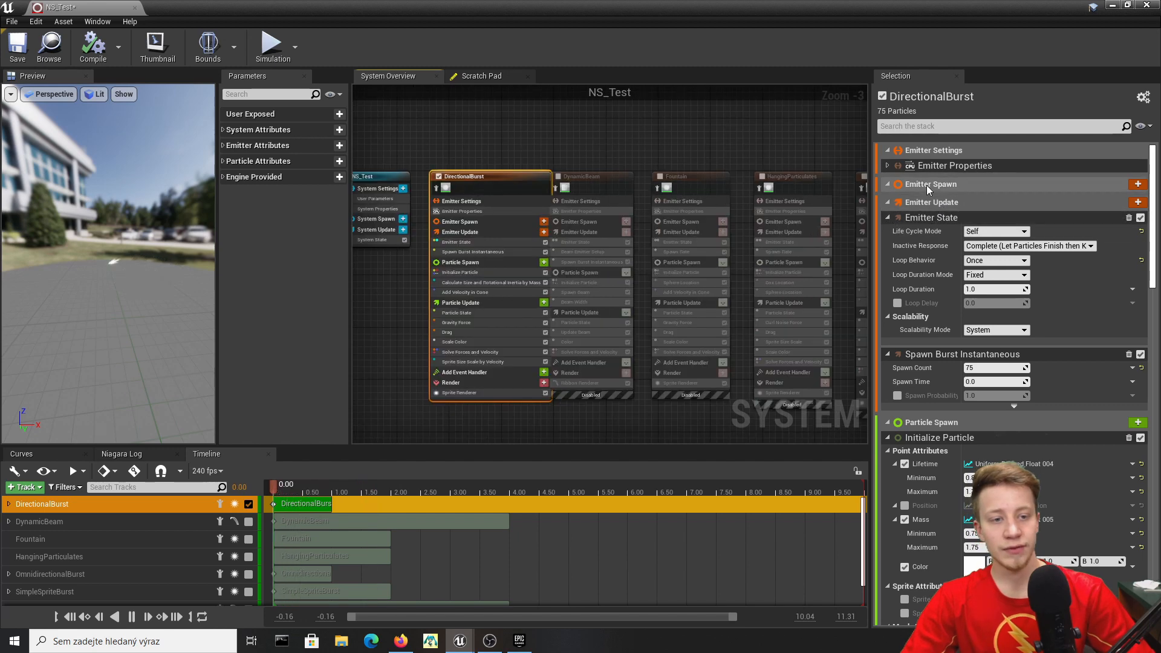
pyautogui.scroll(-10, 956, 211)
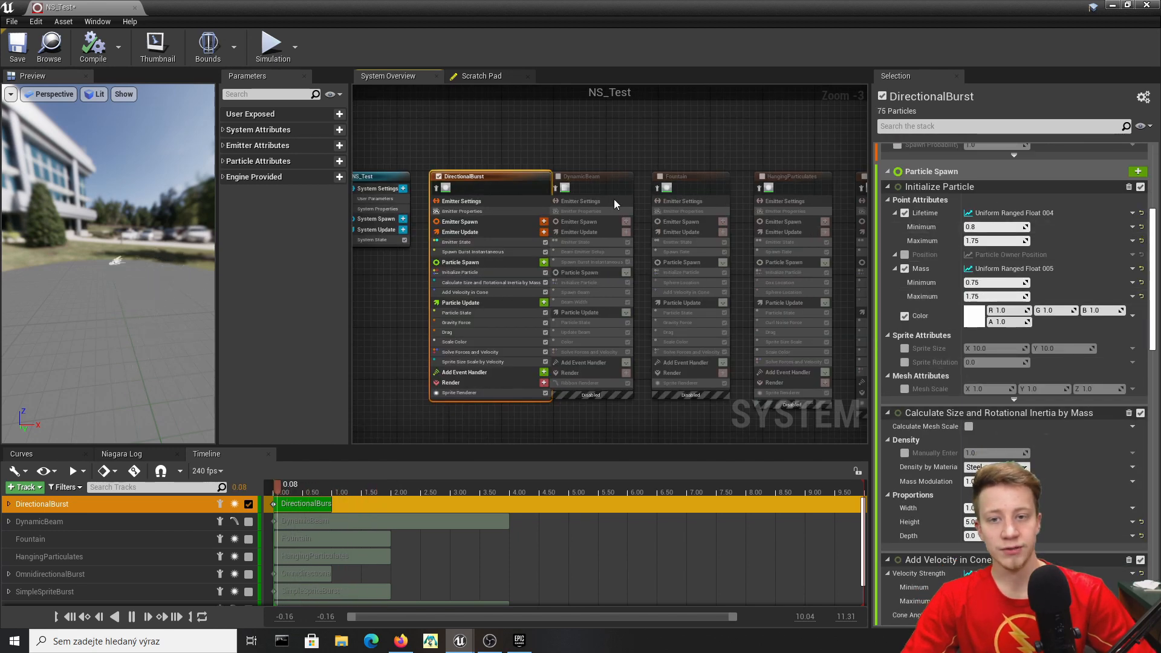
pyautogui.click(471, 223)
pyautogui.click(470, 272)
pyautogui.click(472, 202)
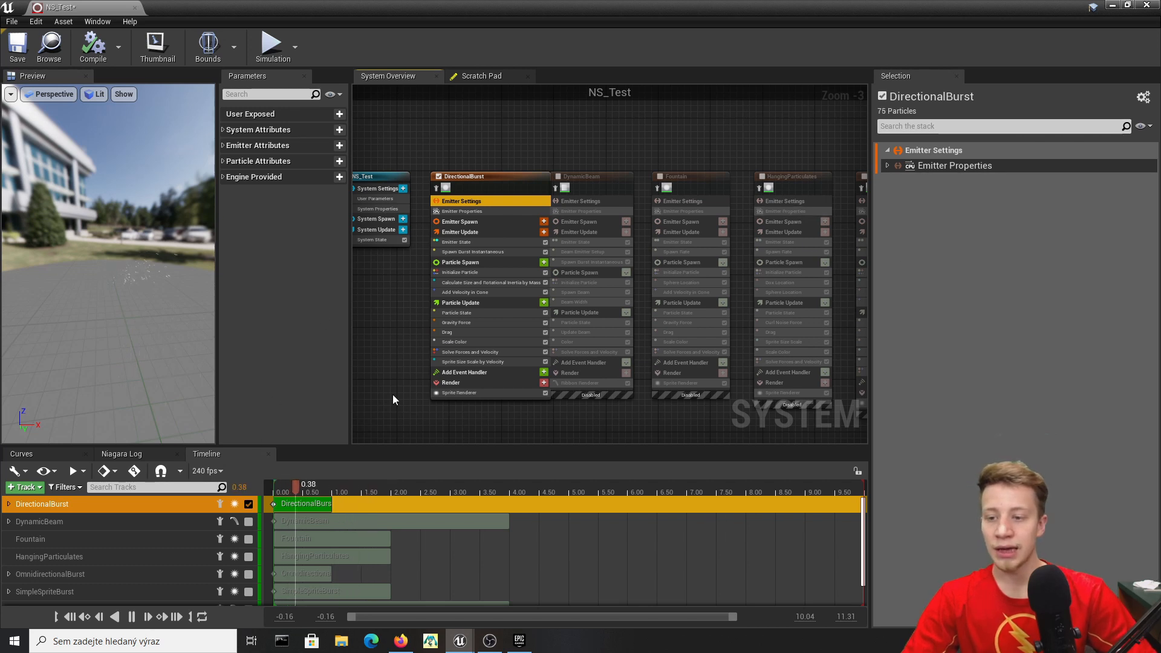
# Move the disabled emitter nodes away from DirectionalBurst so that it stands apart in the system graph.
pyautogui.moveTo(419, 388); pyautogui.dragTo(429, 351, button='right')
pyautogui.moveTo(284, 486)
pyautogui.mouseDown()
pyautogui.moveTo(543, 495)
pyautogui.moveTo(268, 488)
pyautogui.moveTo(310, 488)
pyautogui.moveTo(278, 491)
pyautogui.moveTo(290, 489)
pyautogui.mouseUp()
pyautogui.press('space')
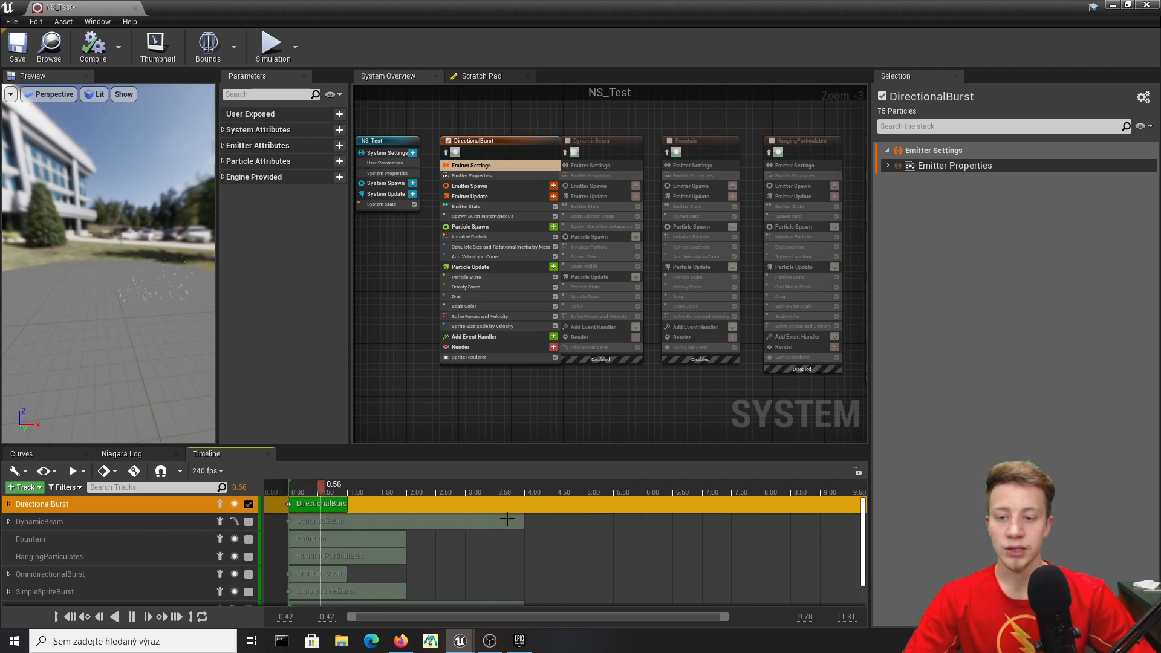
pyautogui.scroll(-3, 590, 400)
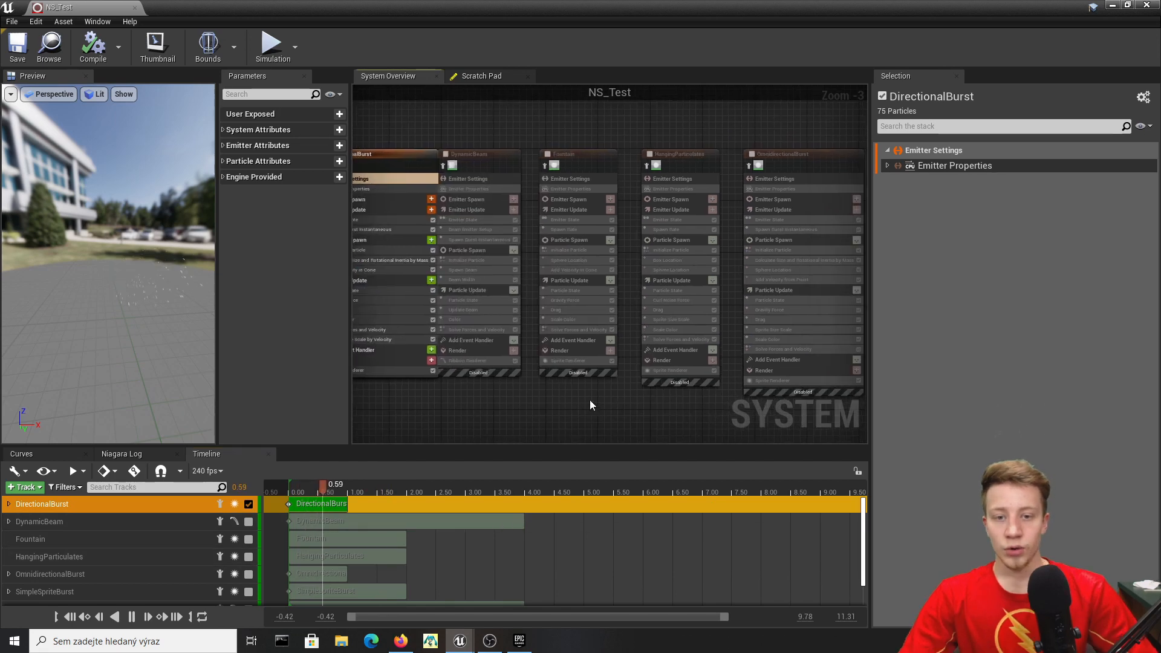
pyautogui.moveTo(629, 299); pyautogui.dragTo(561, 280)
pyautogui.click(488, 244)
pyautogui.scroll(6, 446, 282)
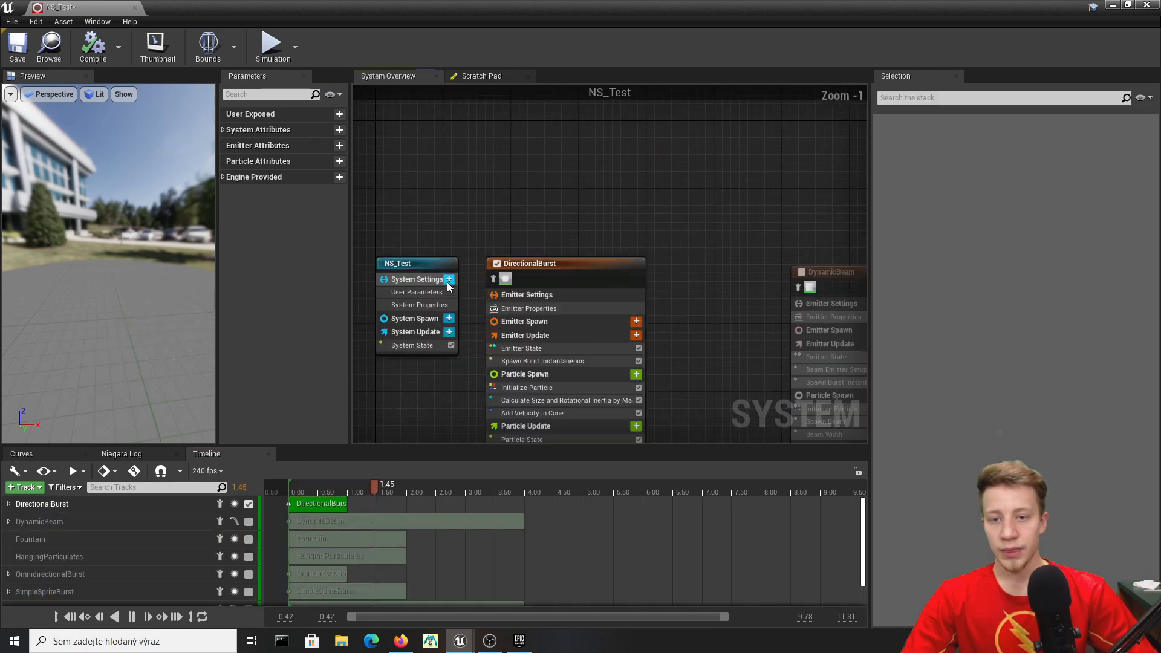
pyautogui.moveTo(448, 281); pyautogui.dragTo(430, 200, button='right')
pyautogui.click(575, 180)
pyautogui.moveTo(658, 231); pyautogui.dragTo(651, 207, button='right')
pyautogui.click(667, 189)
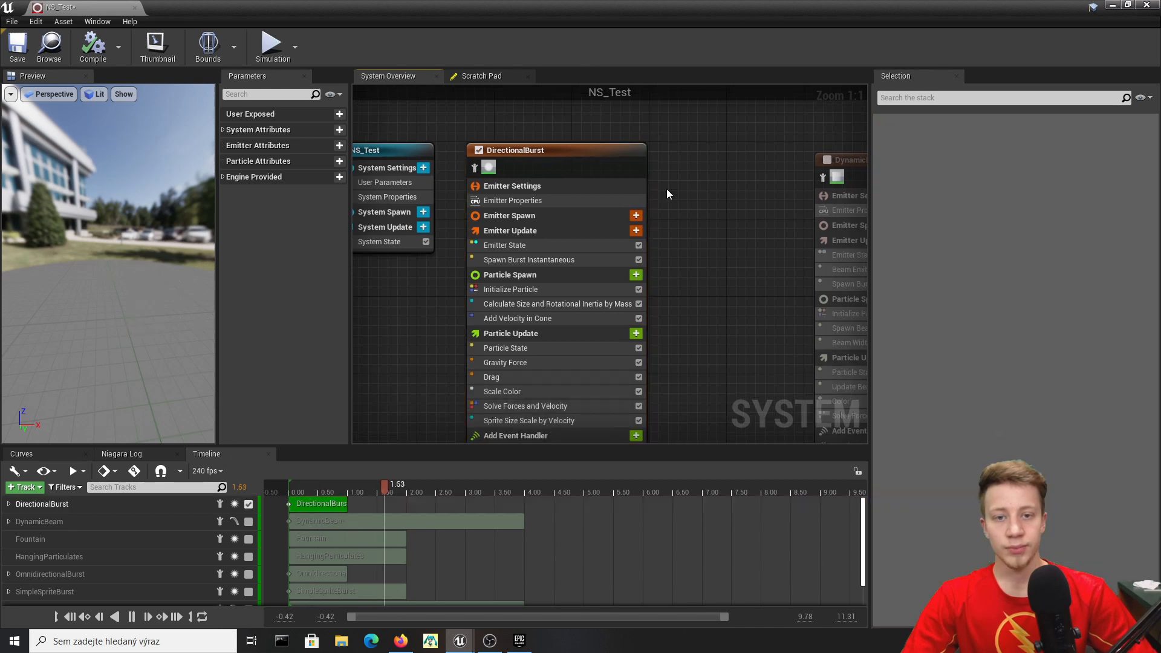
# Park the timeline playhead just before the start of the DirectionalBurst section and select the NS_Test system node to view its settings.
pyautogui.click(284, 488)
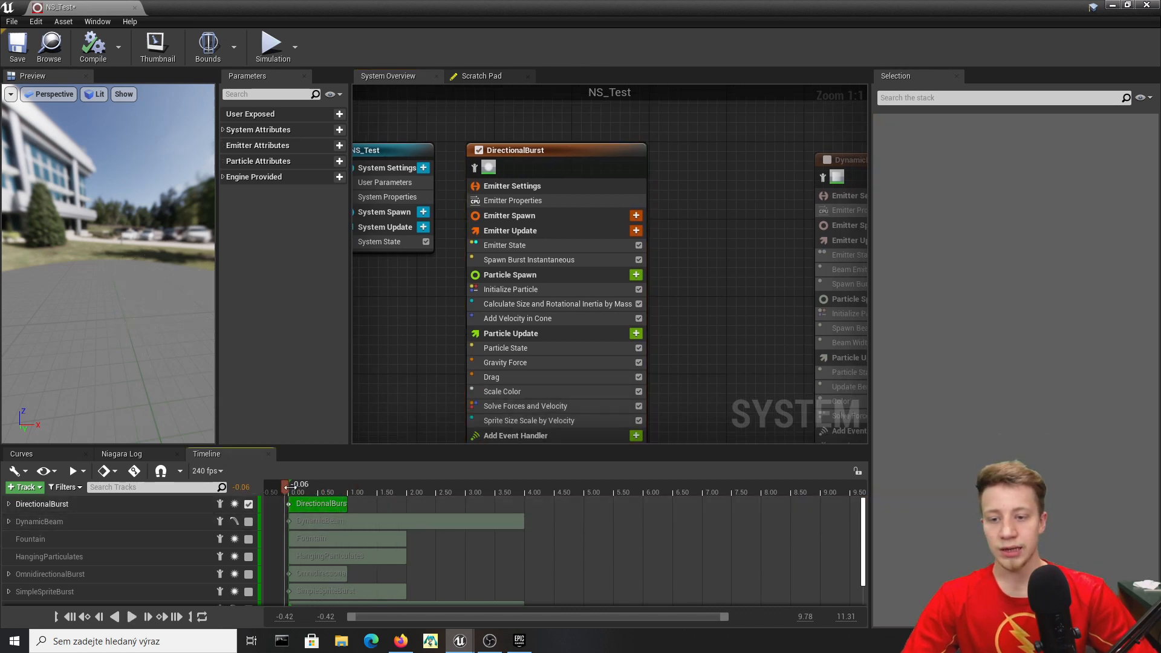
pyautogui.moveTo(708, 241); pyautogui.dragTo(754, 277, button='right')
pyautogui.moveTo(755, 278); pyautogui.dragTo(847, 276, button='right')
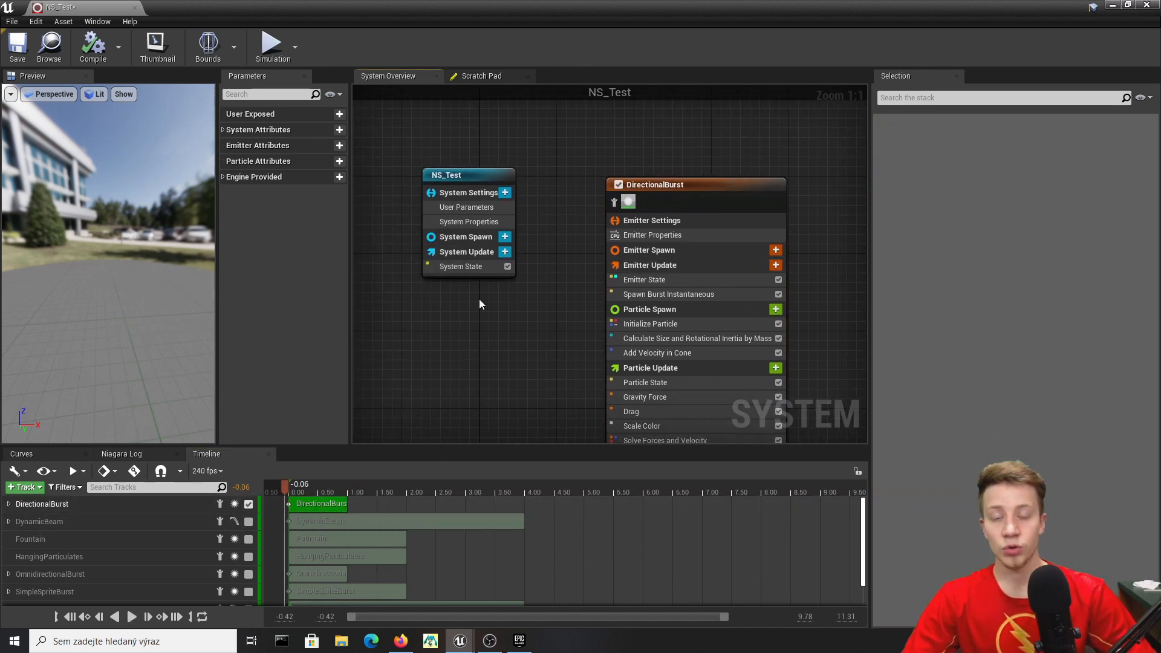
pyautogui.moveTo(465, 214); pyautogui.dragTo(512, 222)
pyautogui.moveTo(457, 158); pyautogui.dragTo(530, 232)
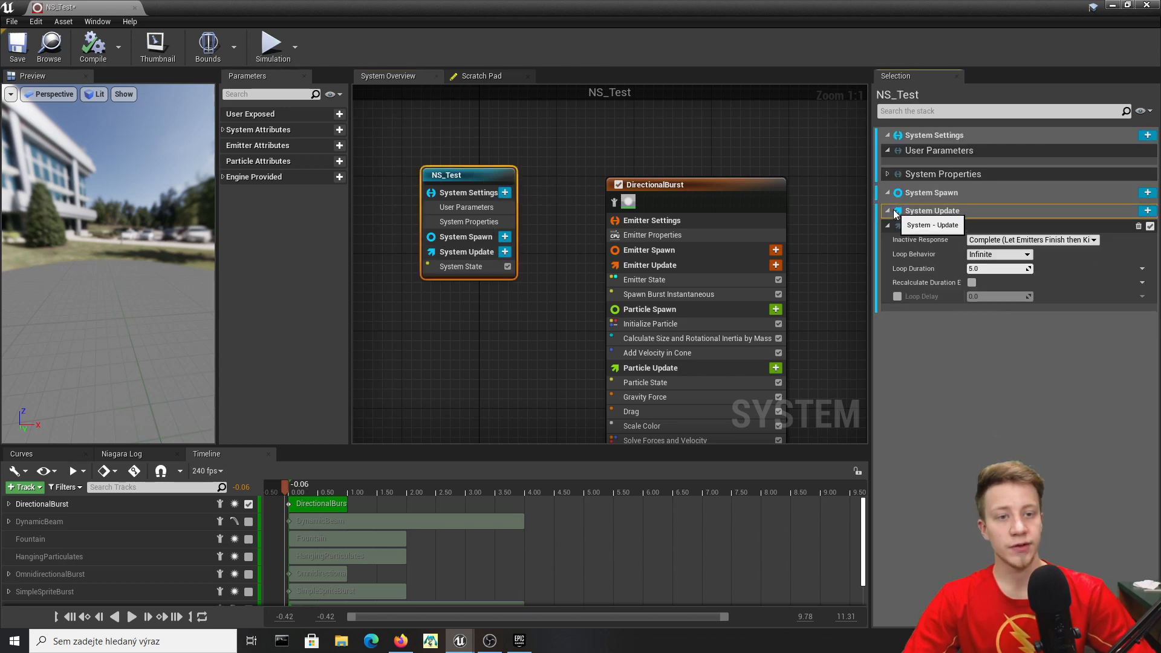
pyautogui.scroll(-12, 529, 179)
# Select the DirectionalBurst emitter node to show its module stack.
pyautogui.moveTo(534, 125); pyautogui.dragTo(515, 162)
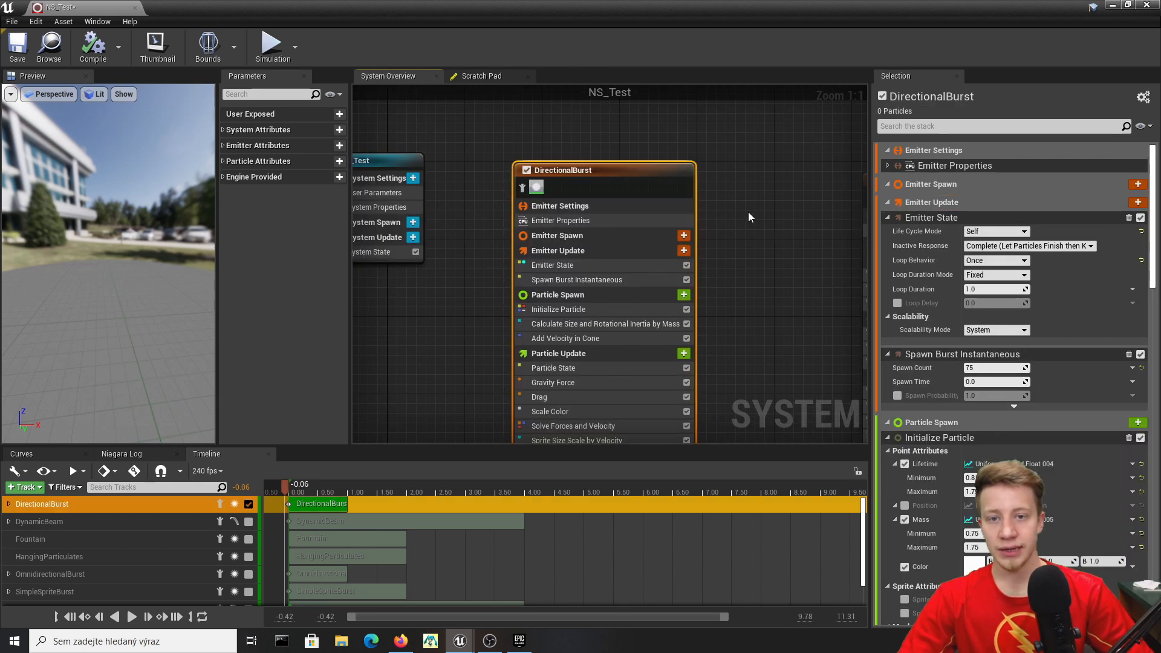
pyautogui.moveTo(749, 212); pyautogui.dragTo(749, 201, button='right')
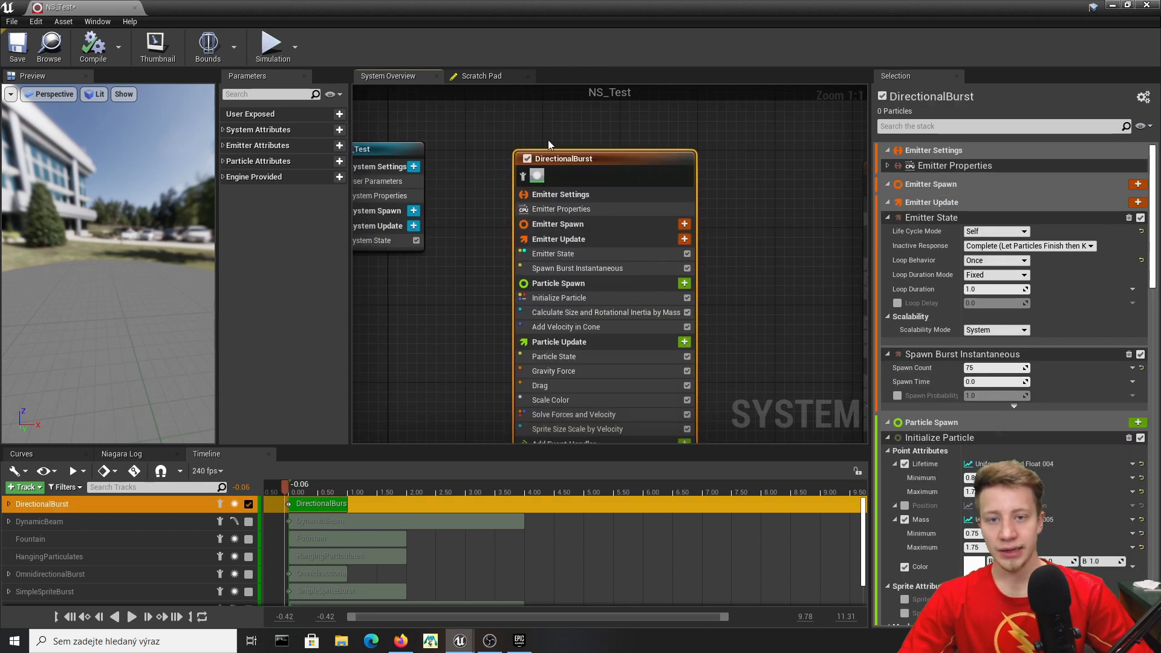
pyautogui.click(550, 140)
pyautogui.click(643, 176)
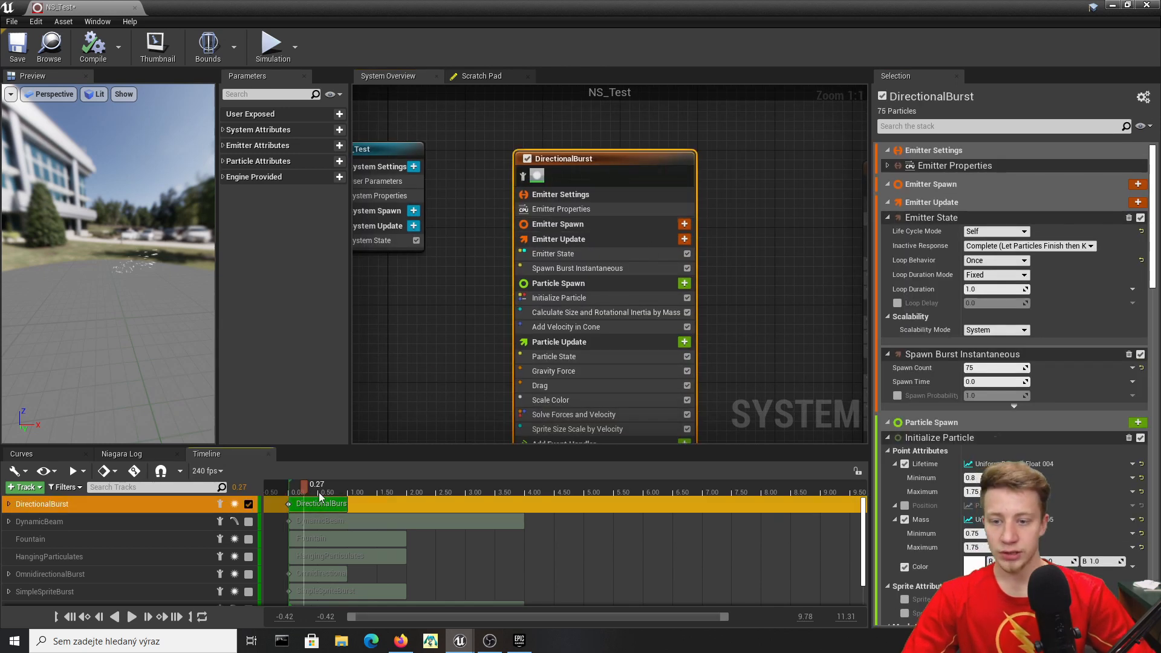
# Scrub the timeline to 0.20 and frame the burst particles close up in the preview.
pyautogui.moveTo(304, 489)
pyautogui.mouseDown()
pyautogui.moveTo(291, 491)
pyautogui.moveTo(304, 492)
pyautogui.mouseUp()
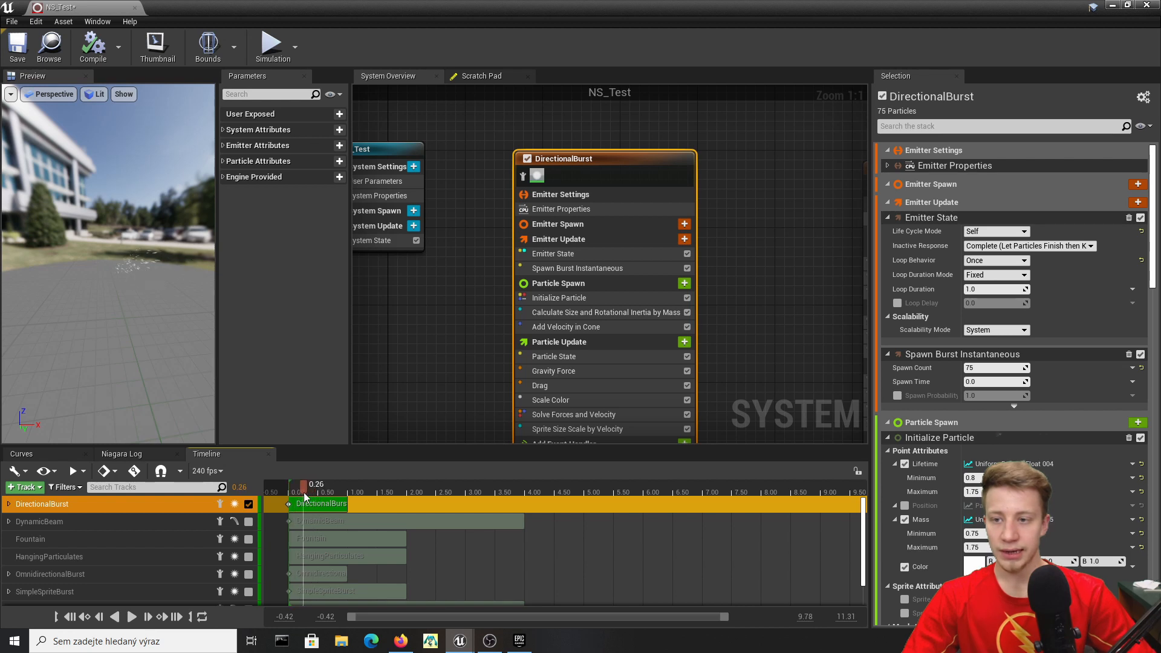
pyautogui.scroll(5, 124, 278)
pyautogui.moveTo(125, 278); pyautogui.dragTo(125, 308, button='middle')
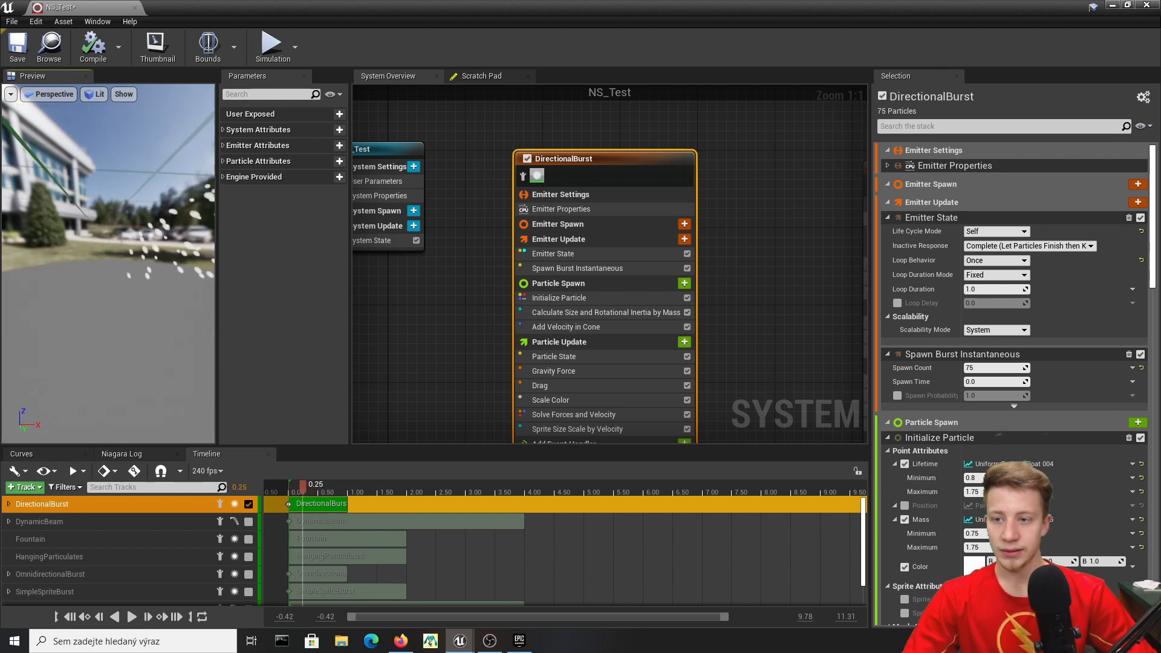
pyautogui.moveTo(81, 278)
pyautogui.mouseDown()
pyautogui.moveTo(81, 260)
pyautogui.moveTo(82, 287)
pyautogui.mouseUp()
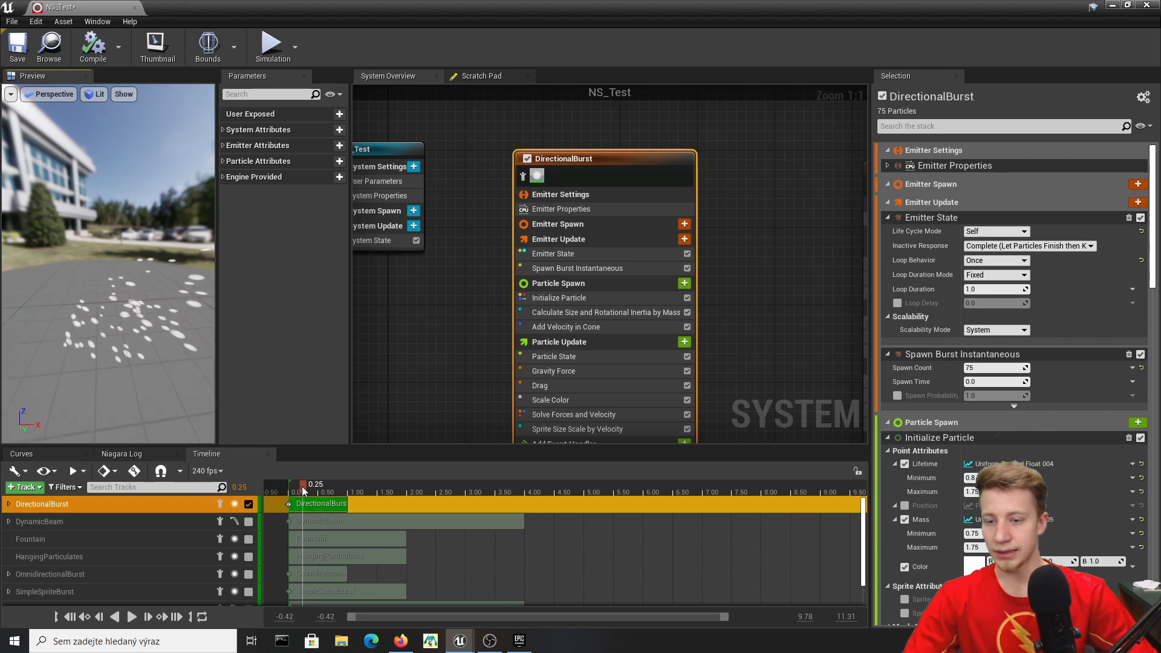
pyautogui.moveTo(304, 490)
pyautogui.mouseDown()
pyautogui.moveTo(343, 487)
pyautogui.moveTo(313, 483)
pyautogui.mouseUp()
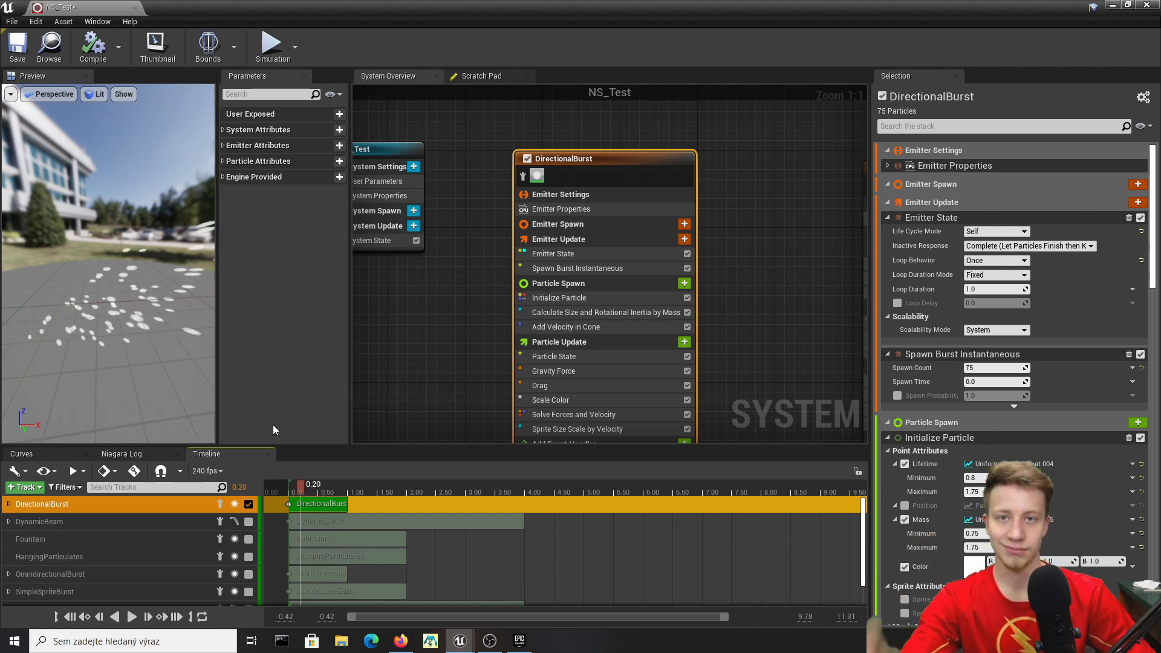
pyautogui.click(740, 203)
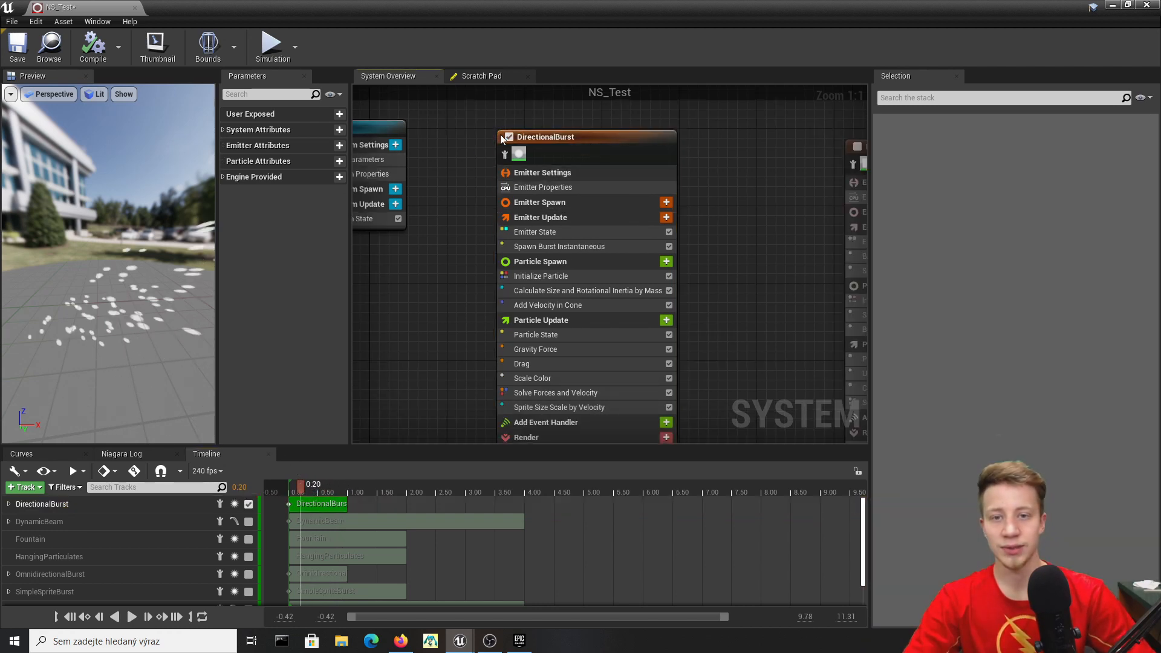
pyautogui.click(574, 137)
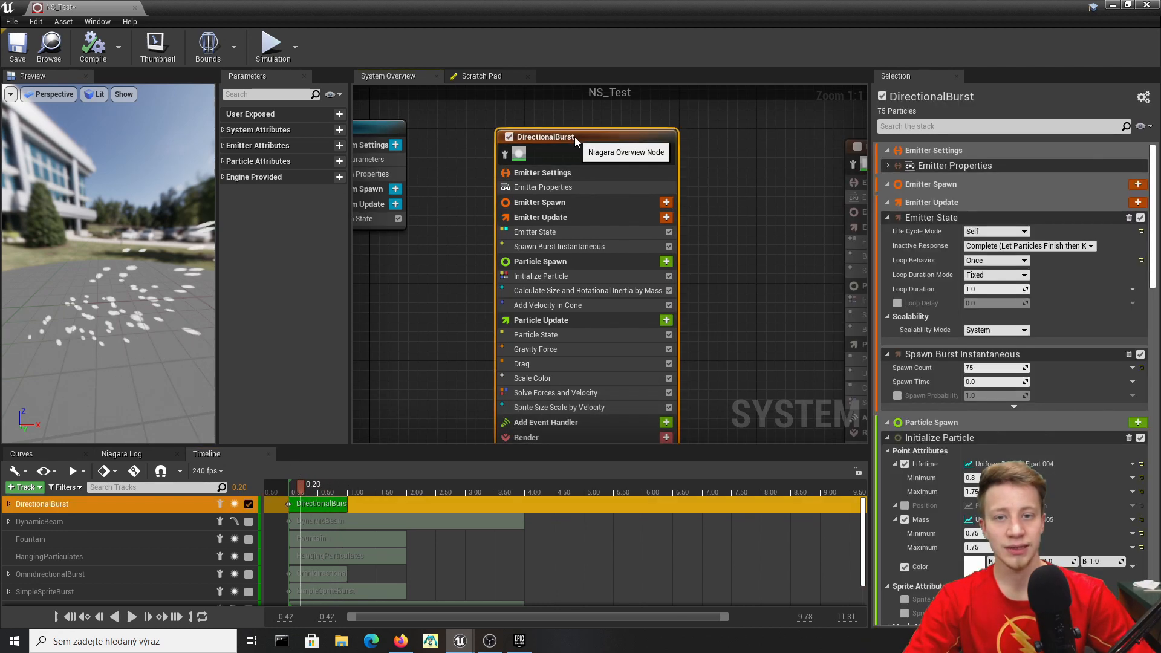
pyautogui.click(728, 180)
pyautogui.rightClick(728, 179)
pyautogui.click(757, 88)
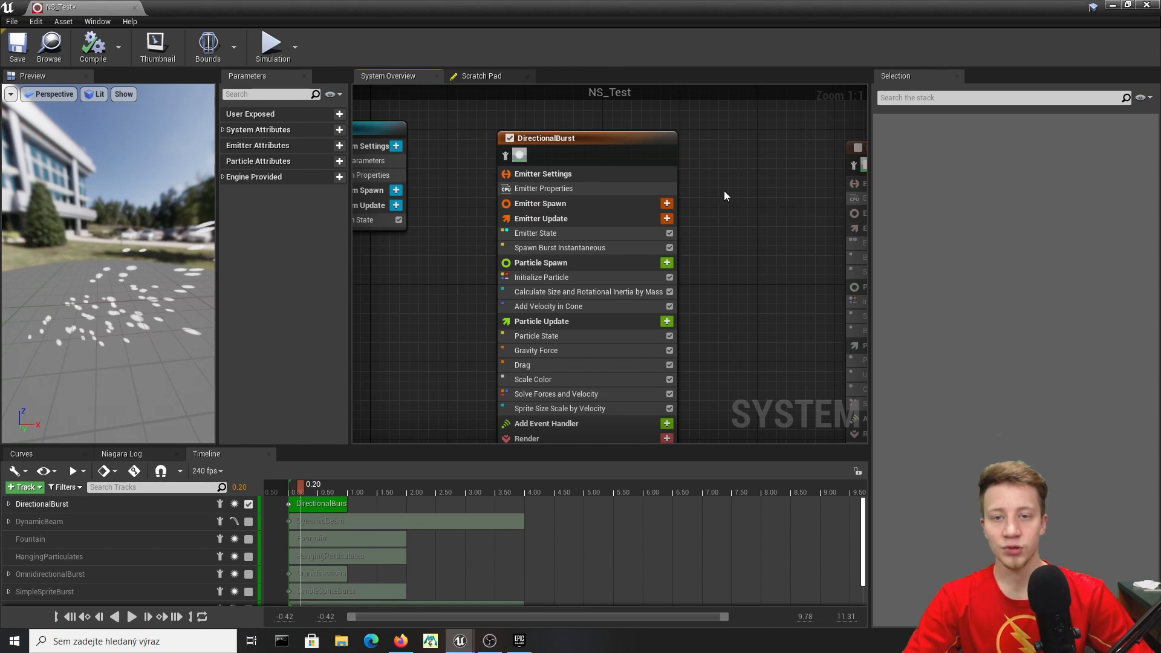
# Rename the DirectionalBurst emitter as dawdawdaw.
pyautogui.rightClick(541, 142)
pyautogui.click(594, 179)
pyautogui.write('daw')
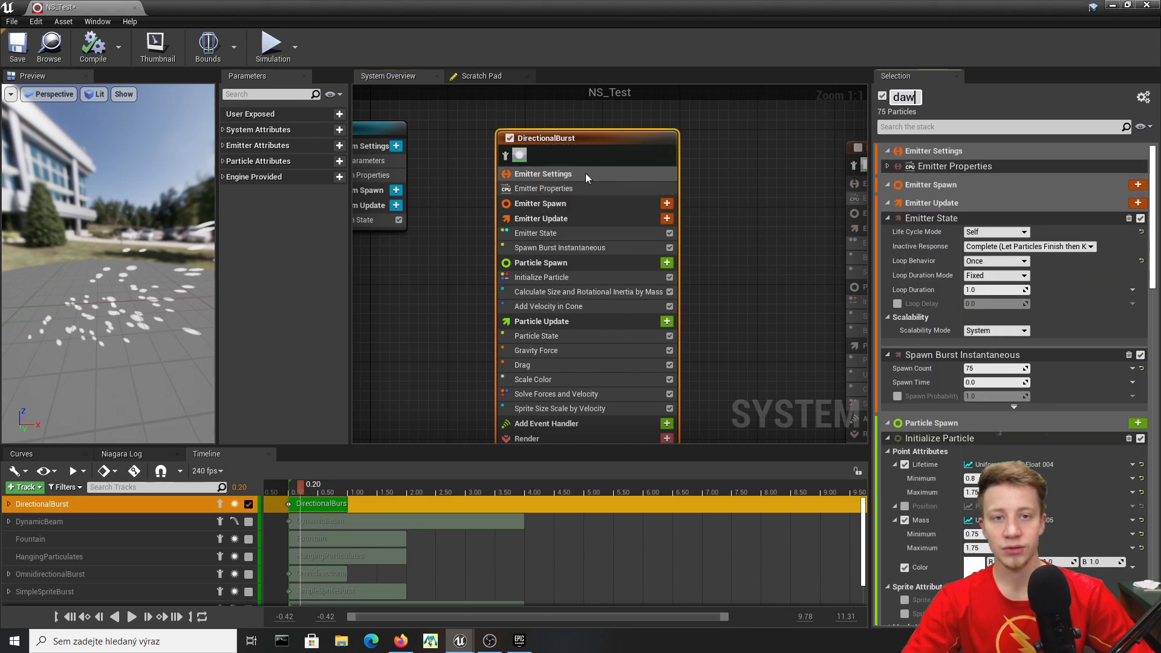
pyautogui.write('dawdaw')
pyautogui.press('Return')
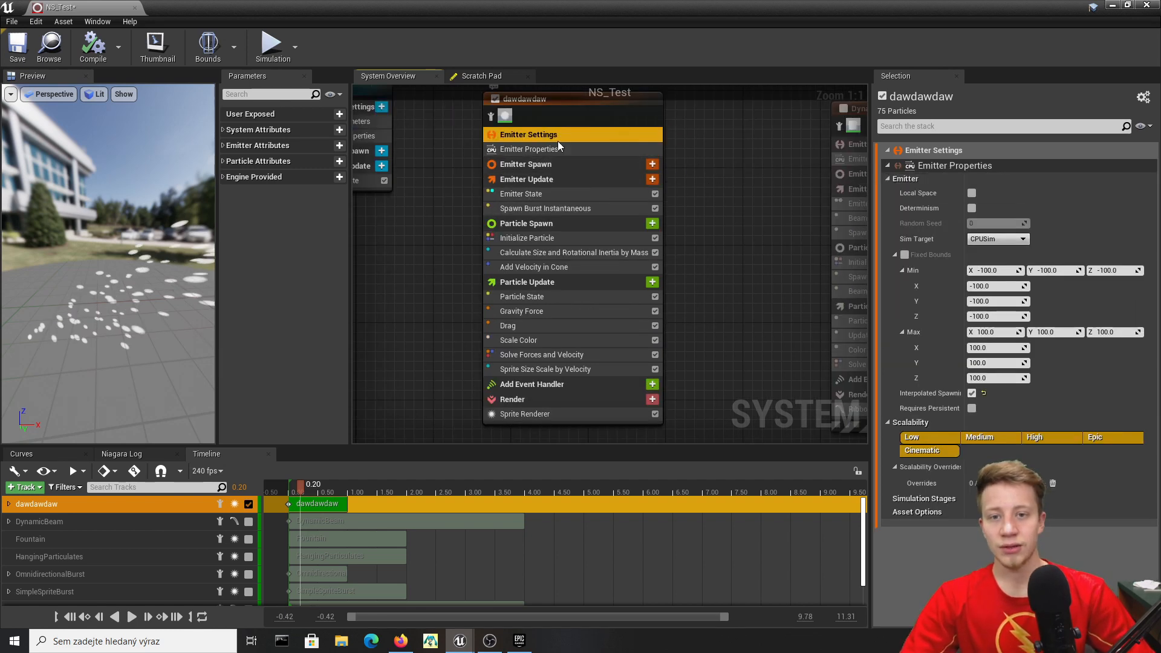
# Go through the Emitter Spawn, Emitter Update and Emitter Settings groups of the dawdawdaw emitter.
pyautogui.click(551, 165)
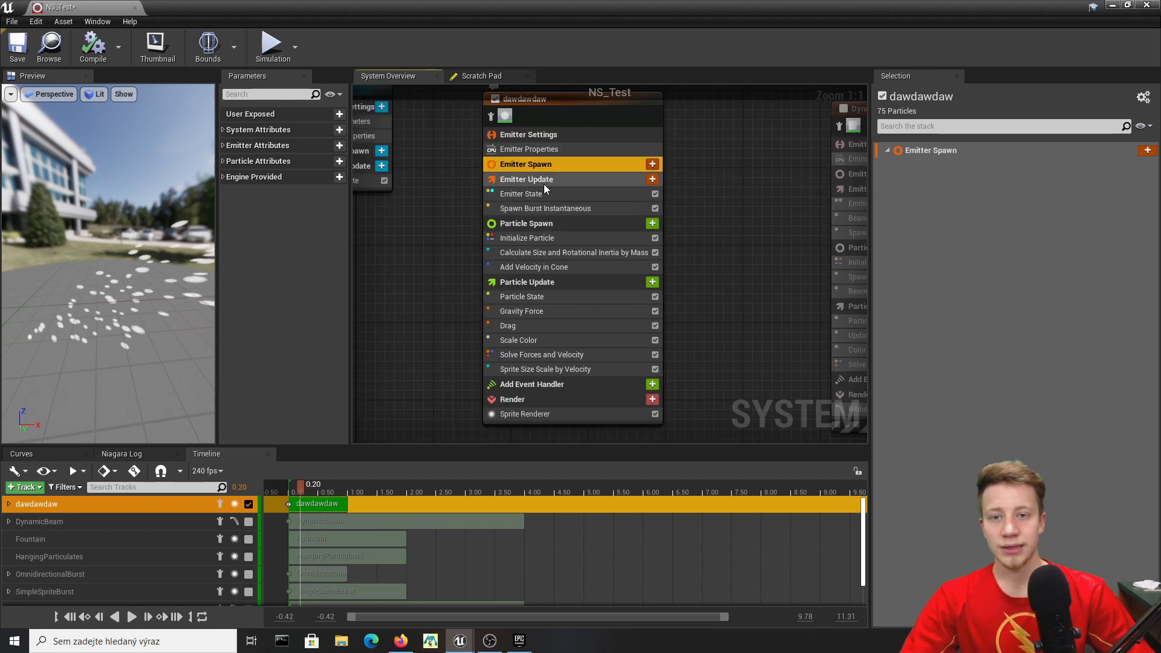
pyautogui.click(543, 183)
pyautogui.click(563, 139)
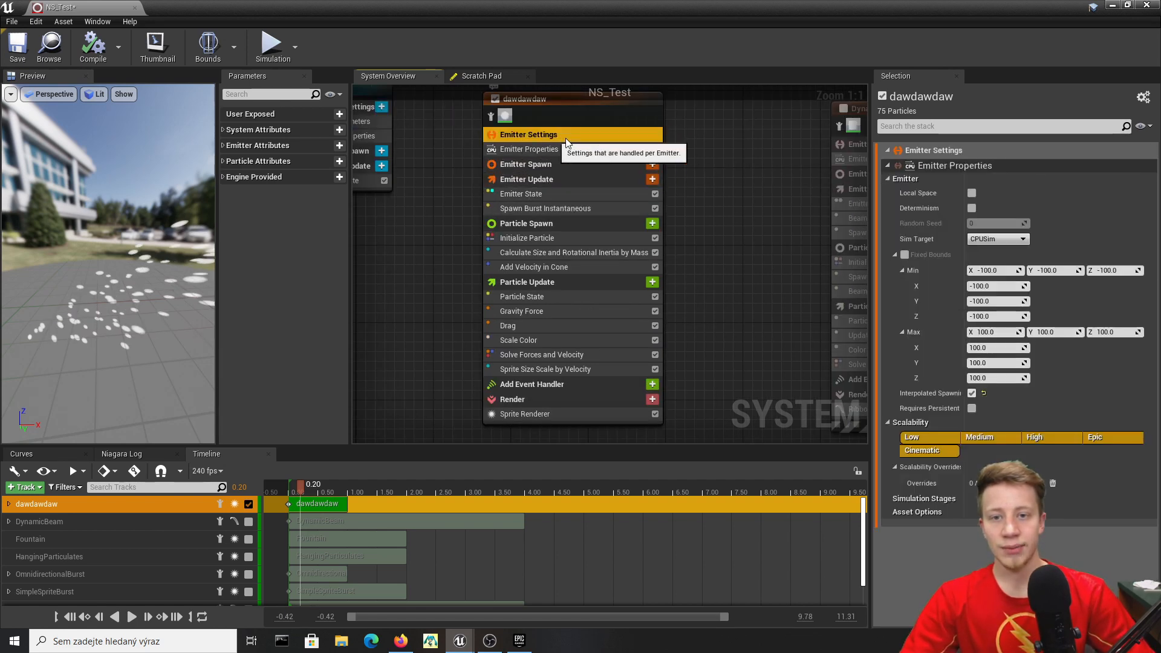
pyautogui.click(515, 169)
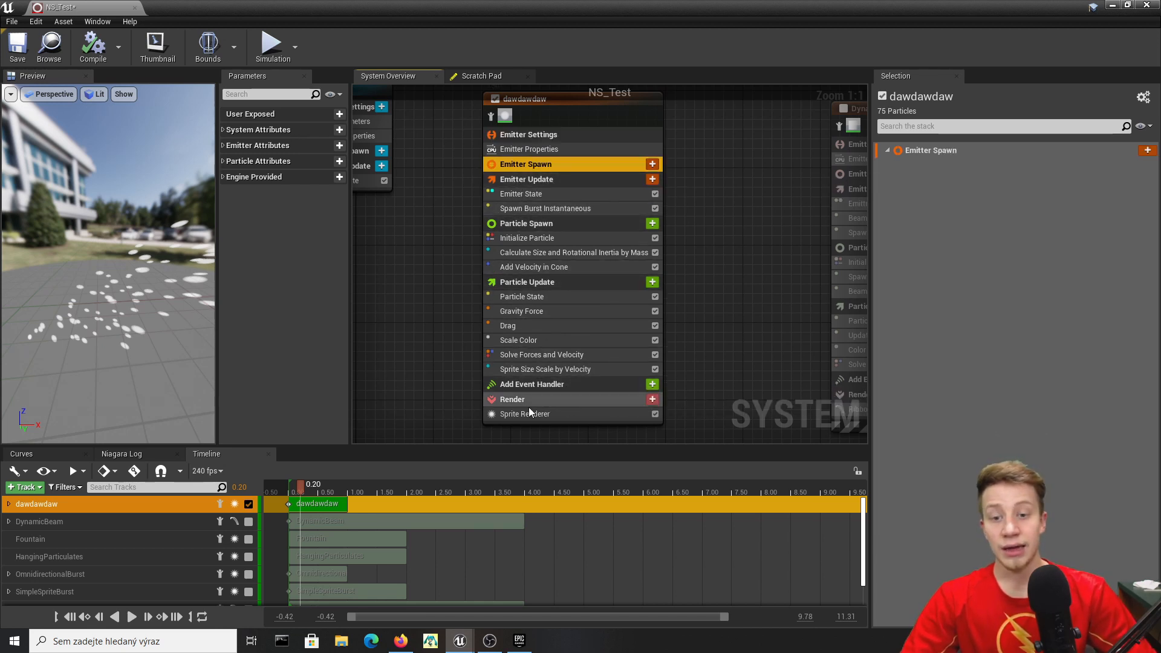
# Show the event handler group and the Render group's Sprite Renderer settings of the dawdawdaw emitter.
pyautogui.click(503, 385)
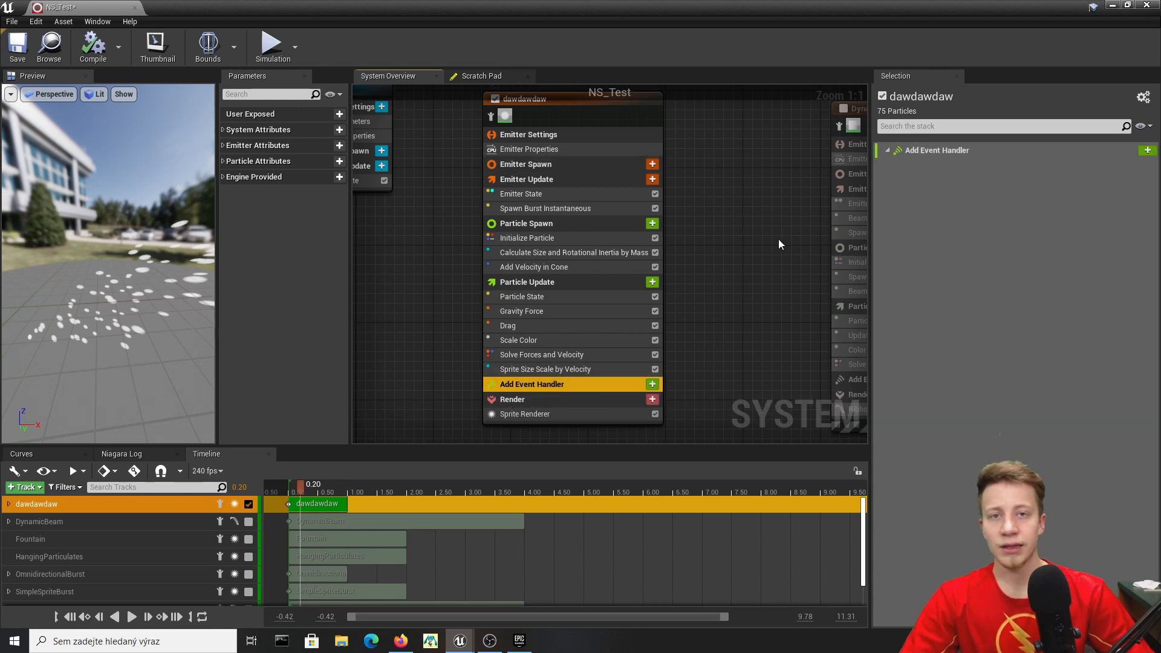
pyautogui.moveTo(789, 336); pyautogui.dragTo(736, 292, button='right')
pyautogui.click(505, 361)
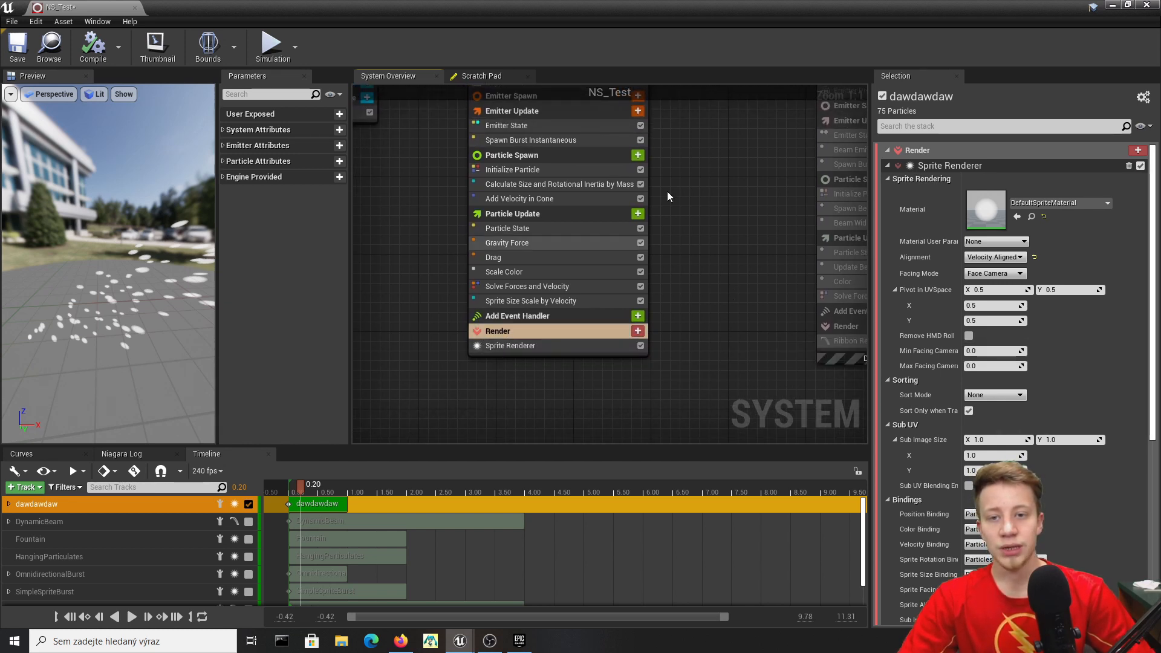
pyautogui.moveTo(667, 192); pyautogui.dragTo(667, 270, button='right')
pyautogui.moveTo(722, 338); pyautogui.dragTo(724, 274, button='right')
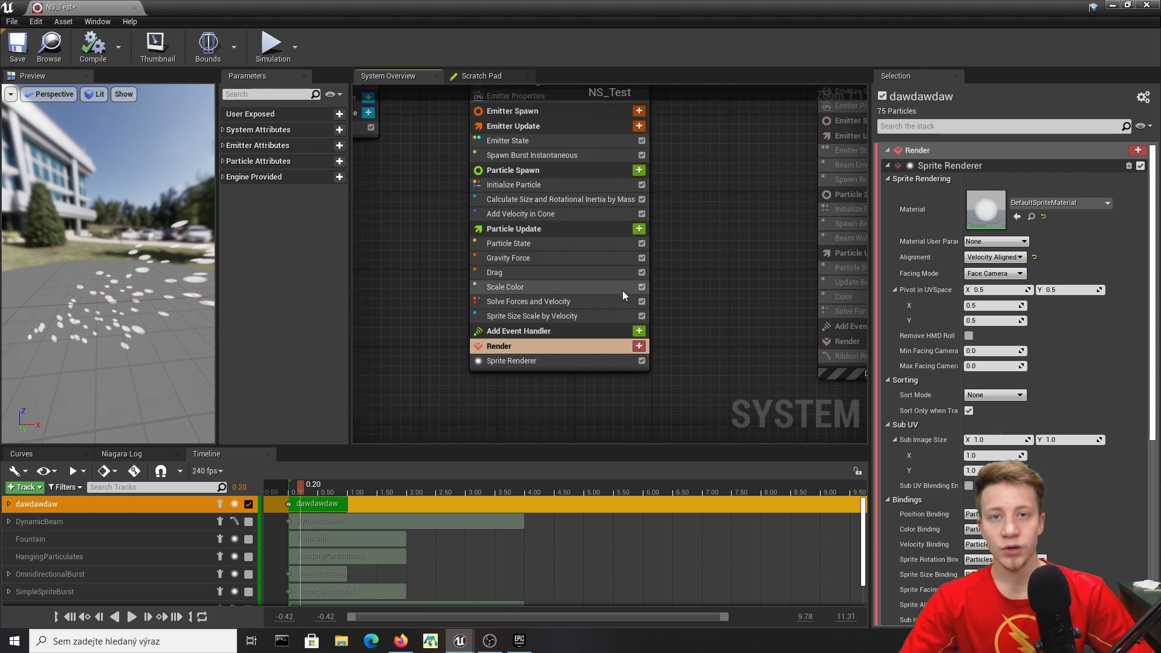
pyautogui.moveTo(695, 320); pyautogui.dragTo(716, 333, button='right')
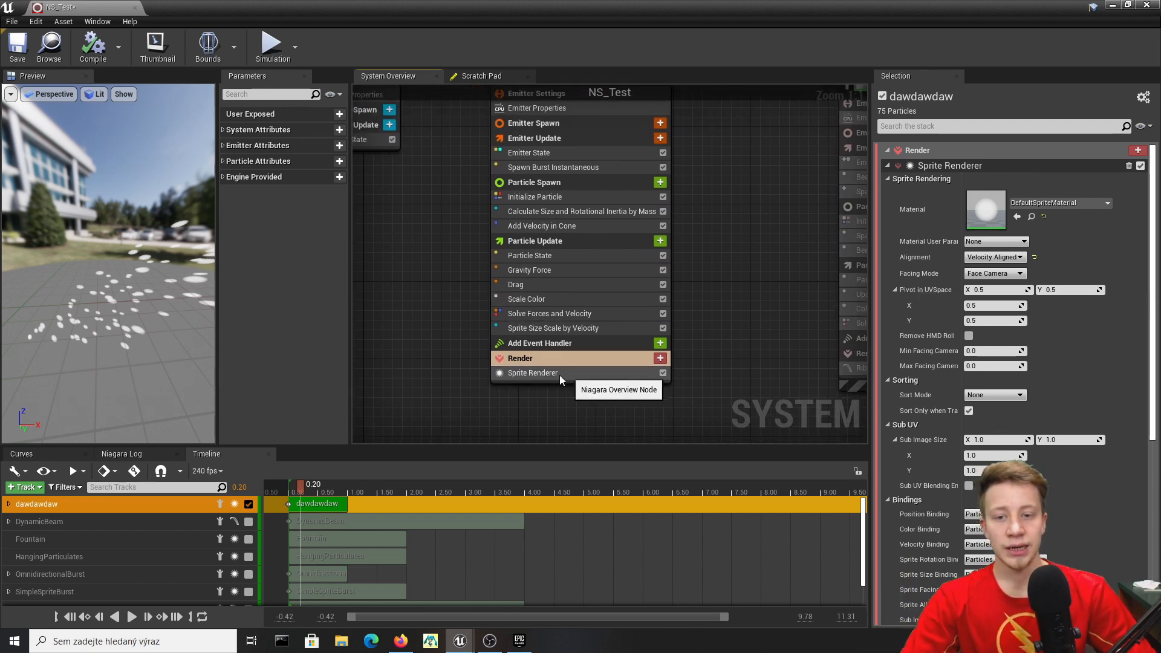
# Select the Sprite Renderer of the dawdawdaw emitter and review its material and other rendering settings.
pyautogui.click(638, 373)
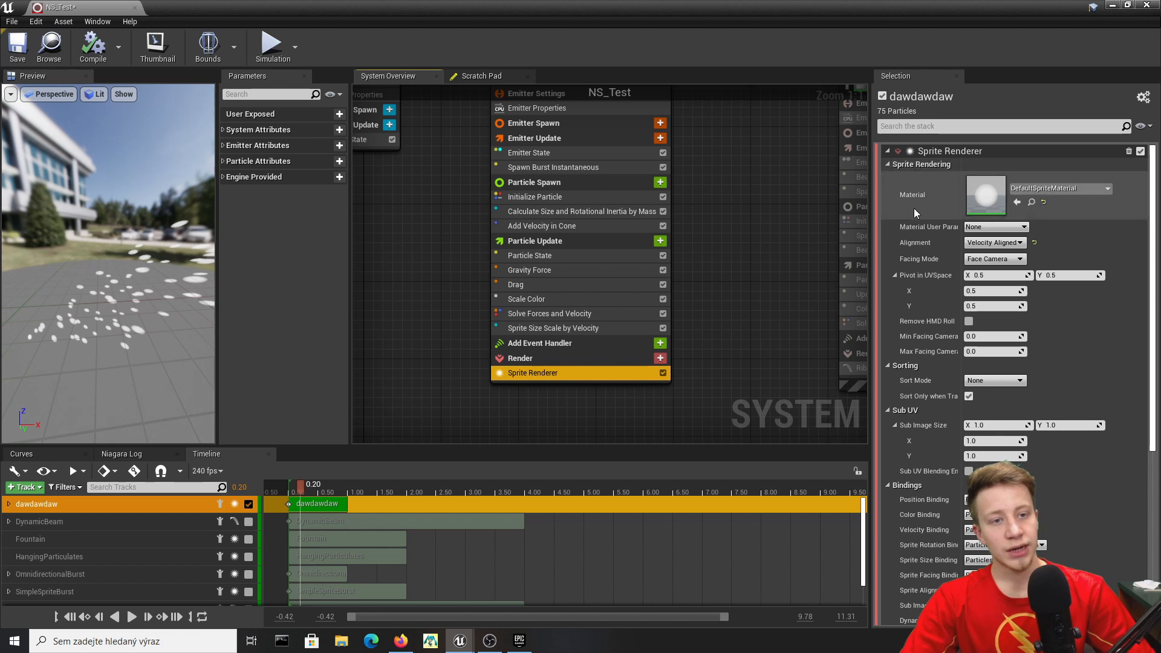
pyautogui.scroll(-2, 995, 196)
pyautogui.scroll(2, 989, 203)
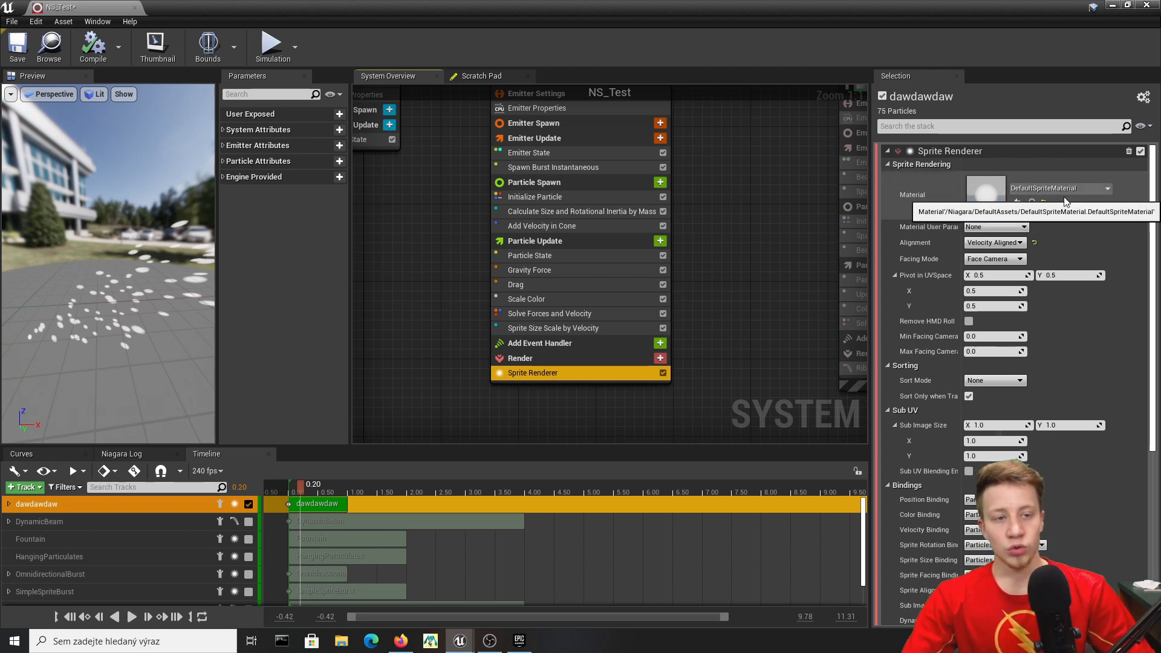
# Return to the level, place NS_Fire from the NiagaraEffects/Fire folder on the floor before the table and view it up close.
pyautogui.click(1113, 5)
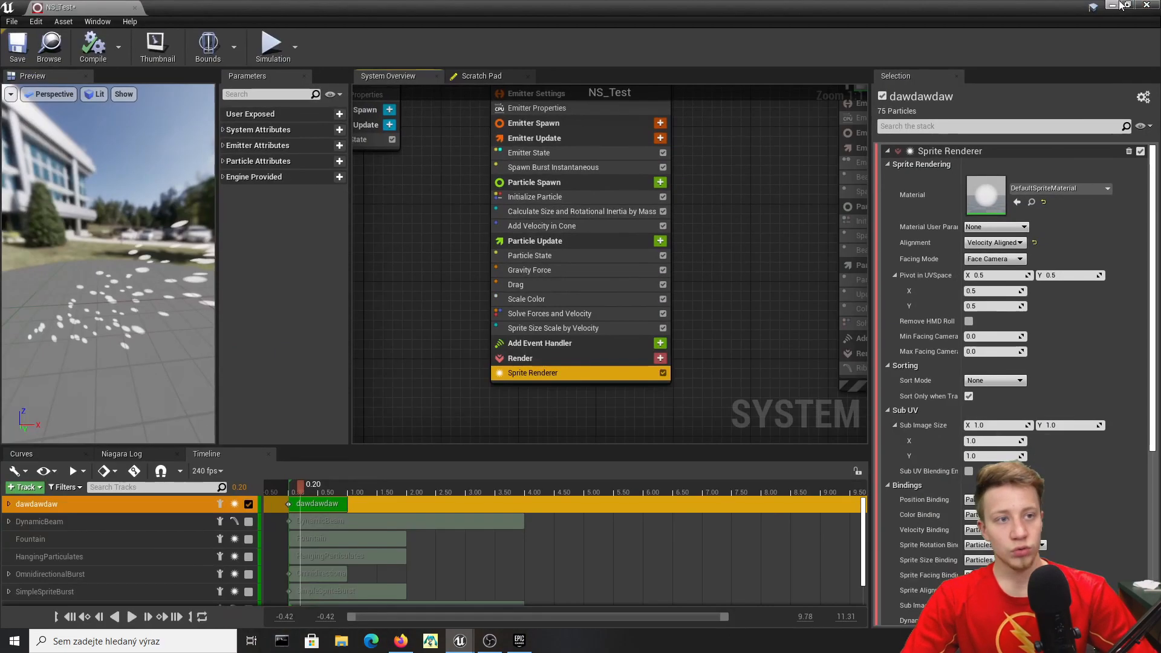
pyautogui.click(1117, 5)
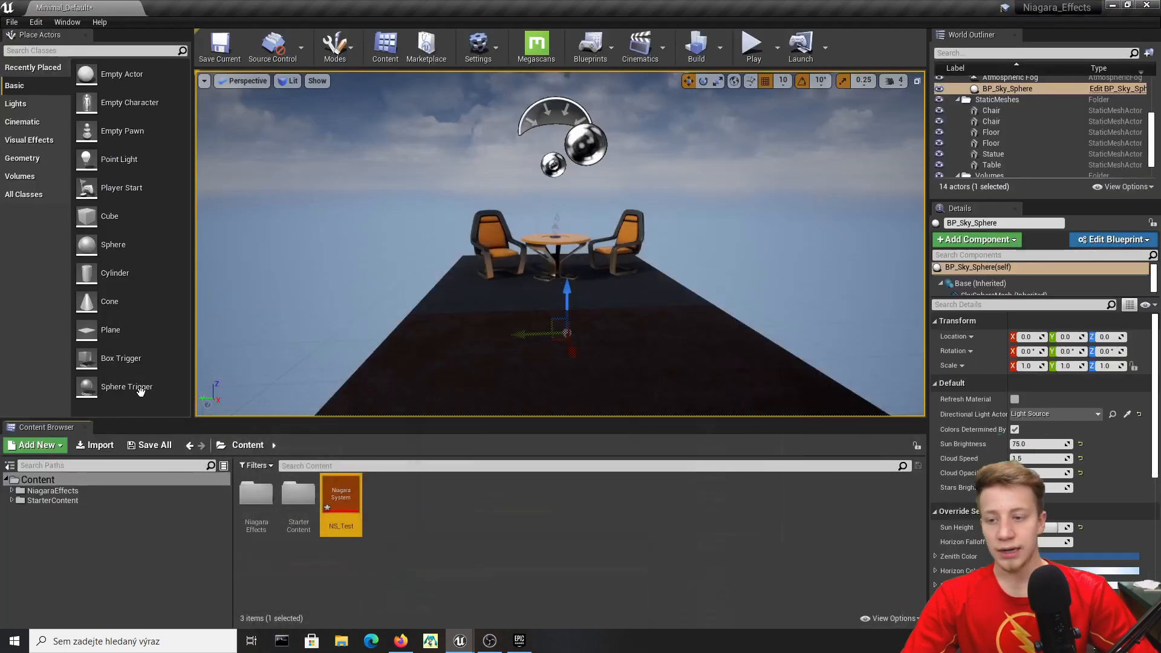
pyautogui.doubleClick(254, 495)
pyautogui.doubleClick(298, 494)
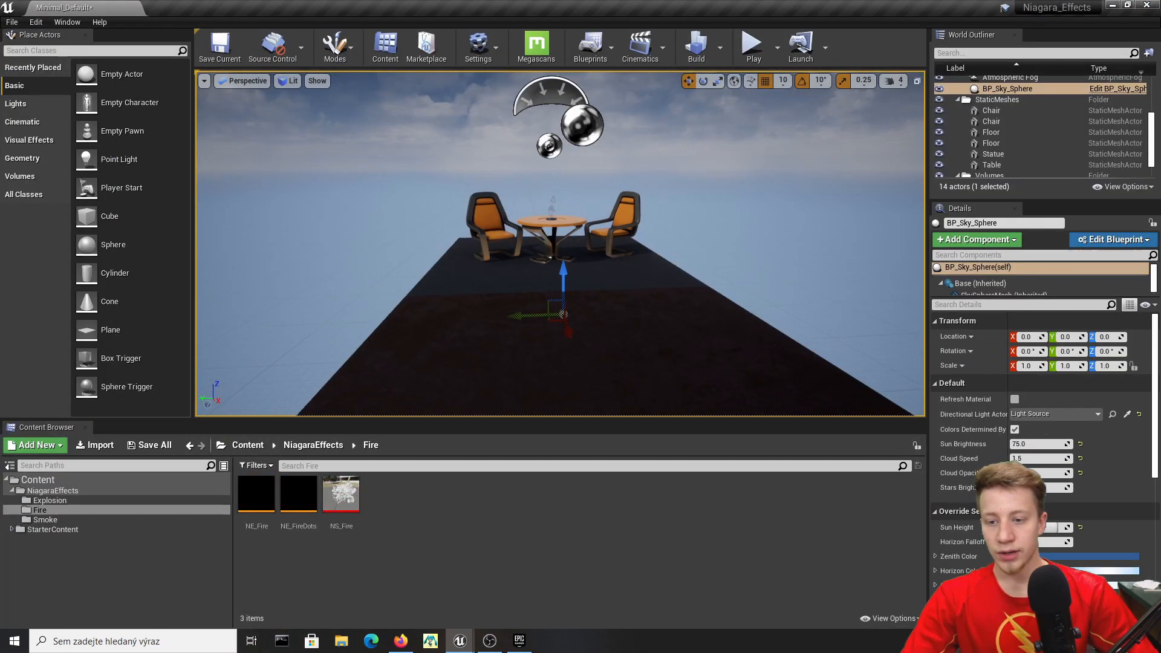
pyautogui.moveTo(346, 497); pyautogui.dragTo(487, 241)
pyautogui.press('f')
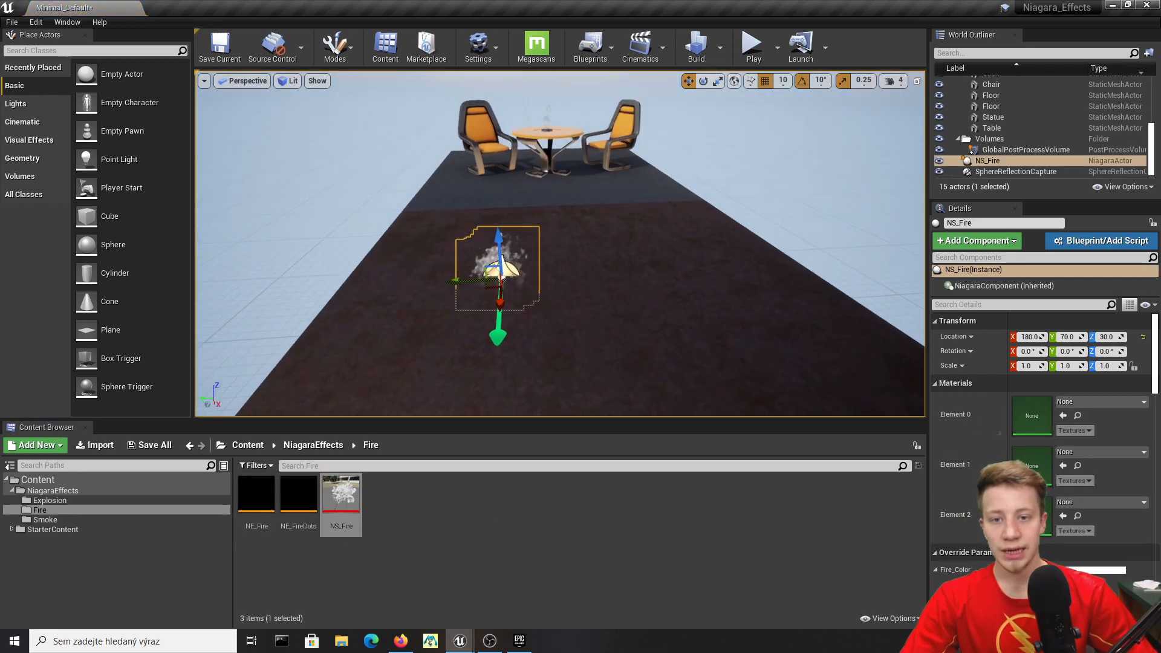
pyautogui.press('s')
pyautogui.moveTo(482, 240); pyautogui.dragTo(445, 211, button='right')
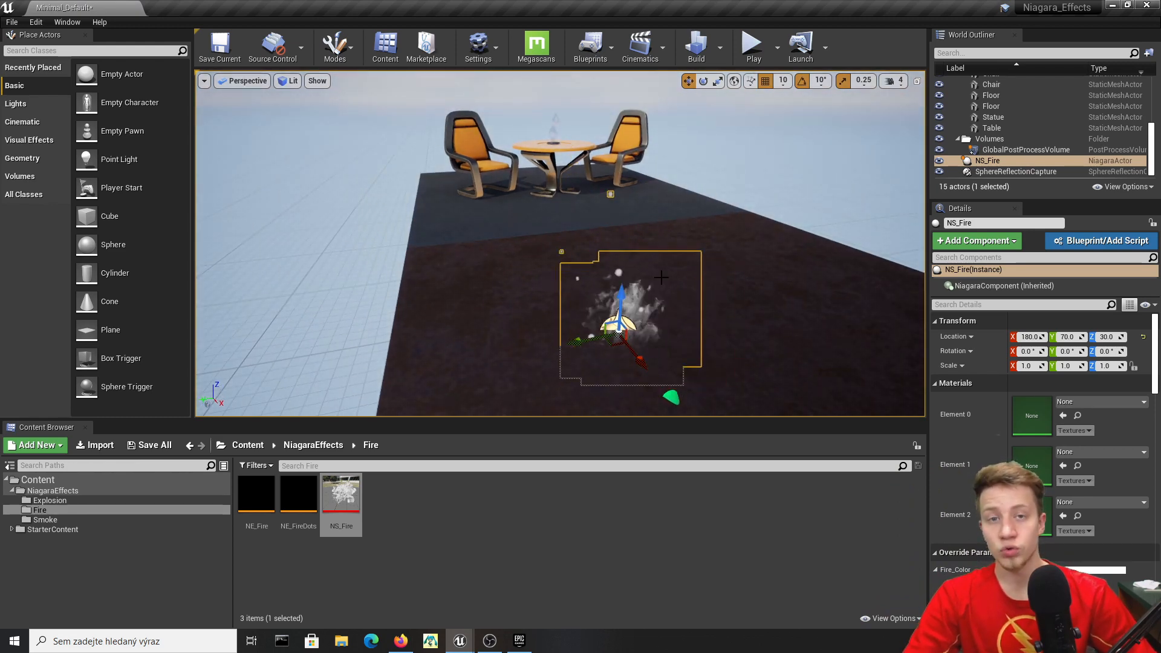
pyautogui.moveTo(662, 278); pyautogui.dragTo(674, 320, button='right')
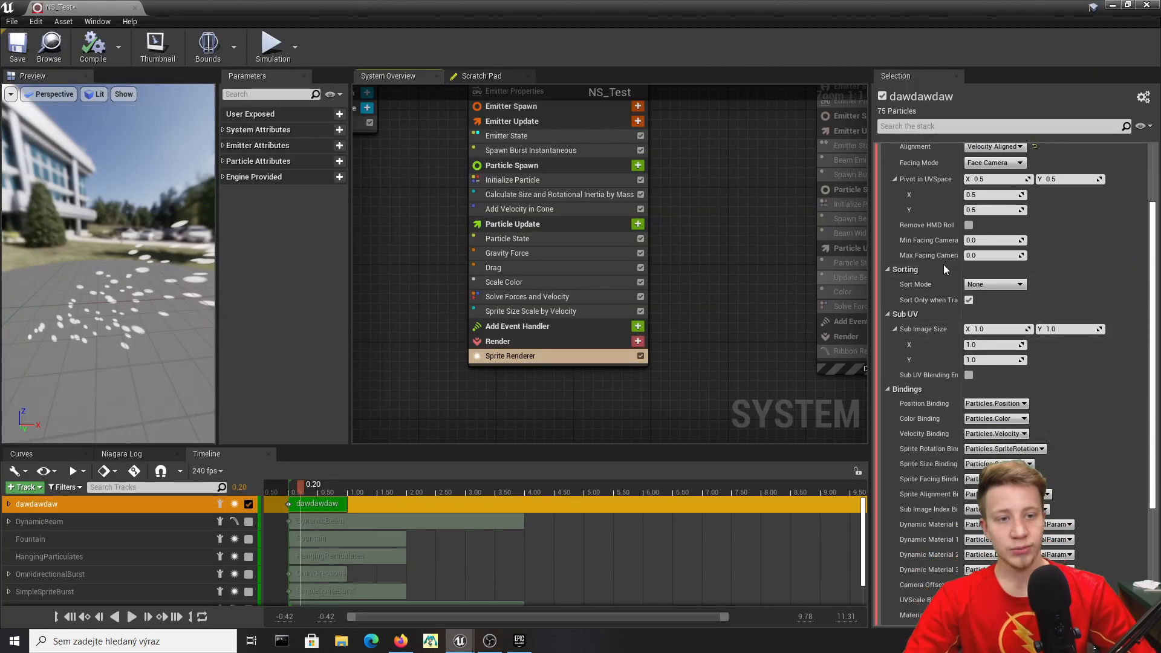
# Examine the Sprite Renderer's Facing Mode and Alignment options and view the burst particles from another angle in the preview.
pyautogui.scroll(3, 944, 264)
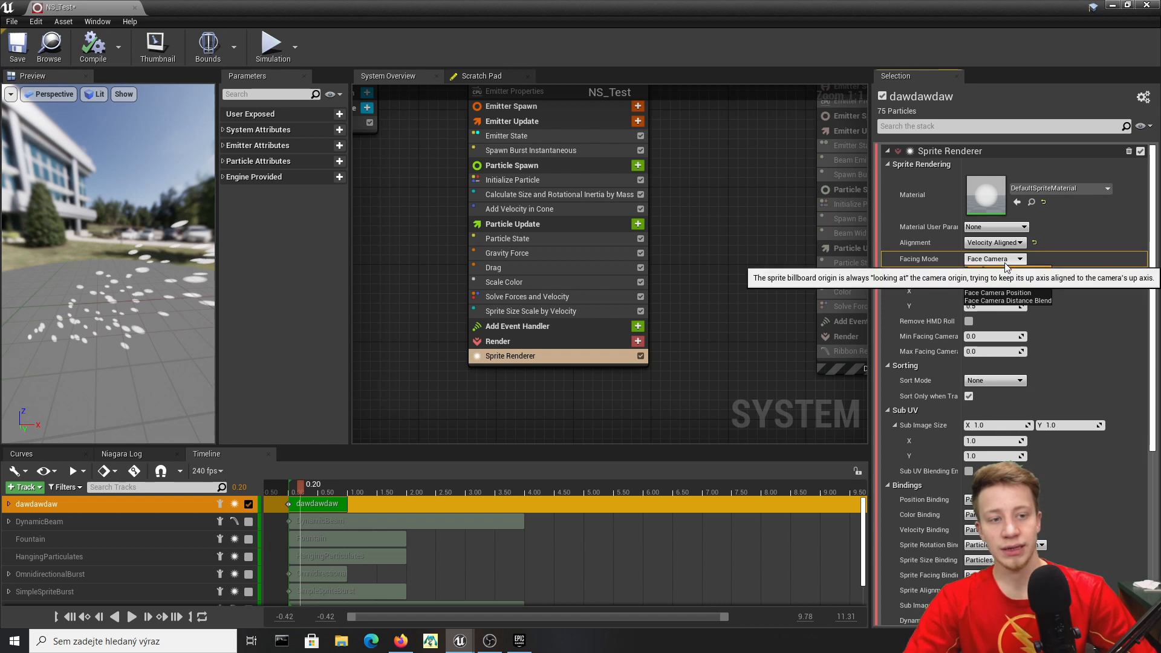
pyautogui.moveTo(165, 262)
pyautogui.mouseDown(button='right')
pyautogui.moveTo(170, 283)
pyautogui.moveTo(167, 270)
pyautogui.mouseUp(button='right')
pyautogui.moveTo(167, 265)
pyautogui.mouseDown()
pyautogui.moveTo(48, 245)
pyautogui.moveTo(121, 241)
pyautogui.moveTo(165, 271)
pyautogui.mouseUp()
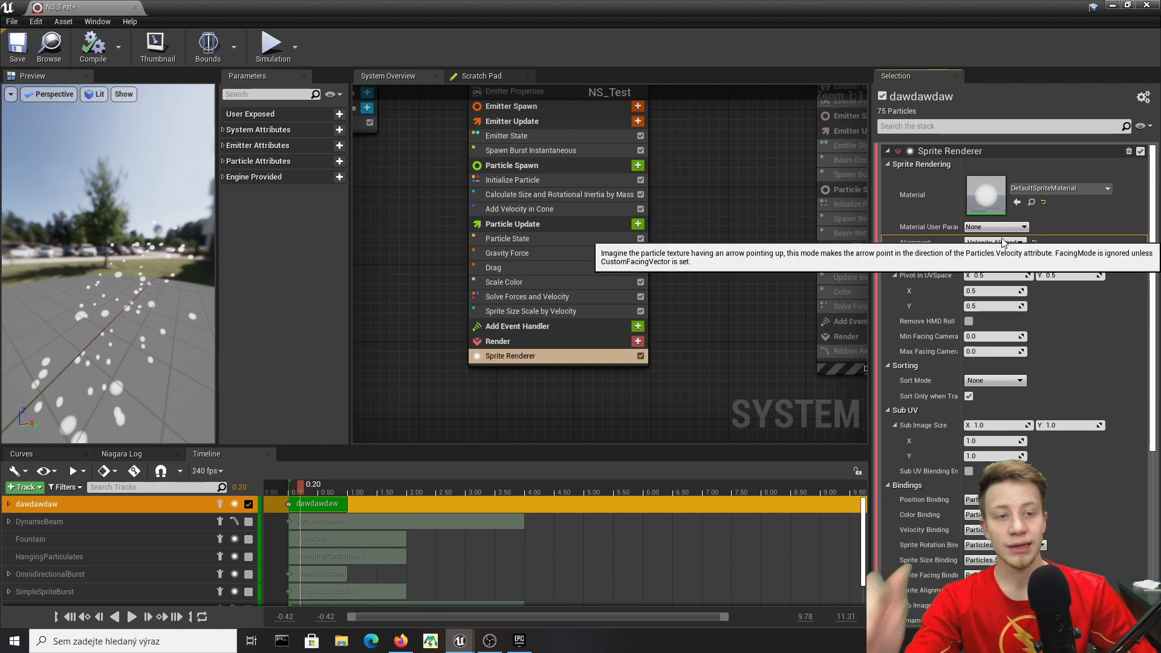
pyautogui.click(971, 243)
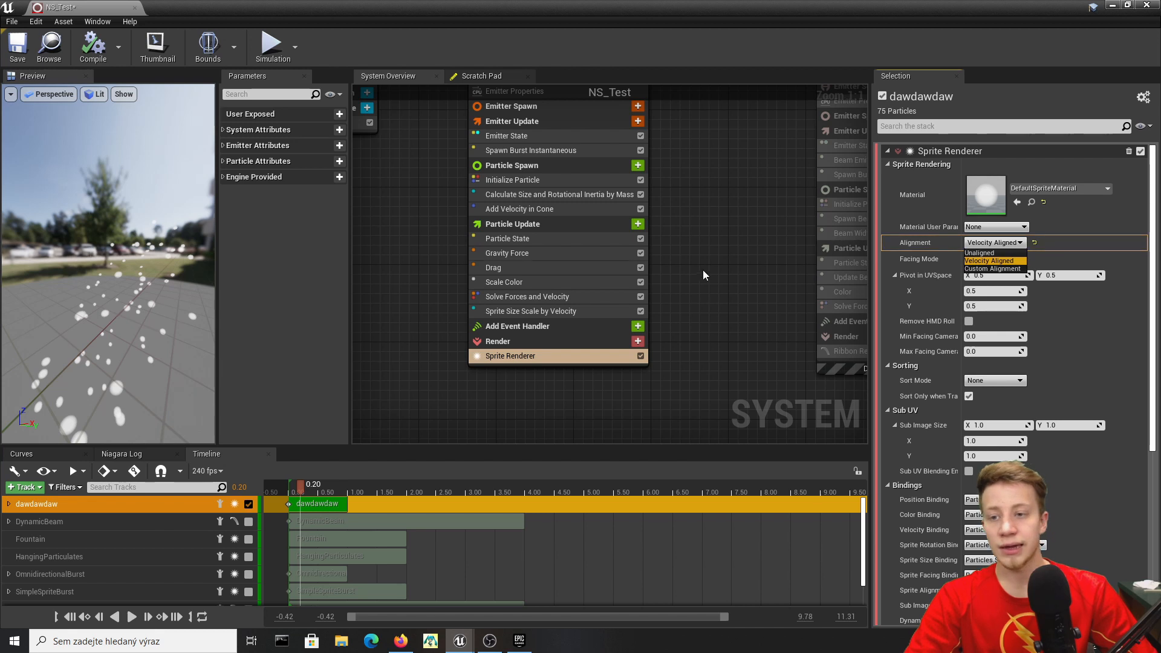
pyautogui.moveTo(749, 288); pyautogui.dragTo(742, 263, button='right')
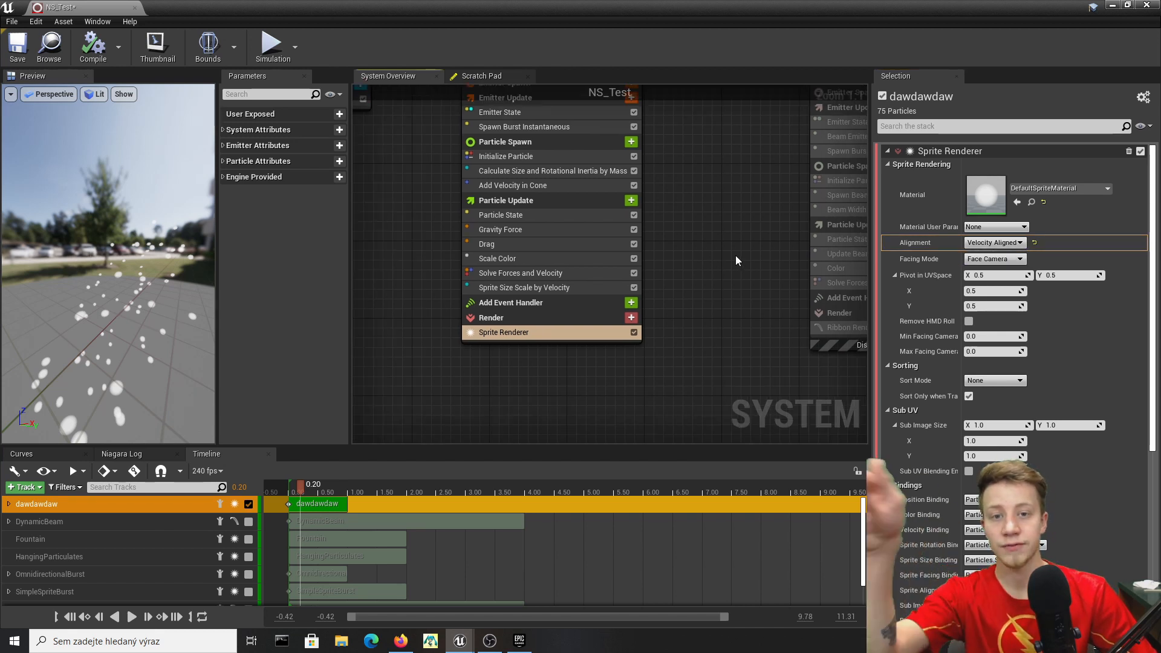
# Add a Light Renderer to the dawdawdaw emitter's Render group and show its settings.
pyautogui.moveTo(666, 360); pyautogui.dragTo(652, 382, button='right')
pyautogui.click(616, 339)
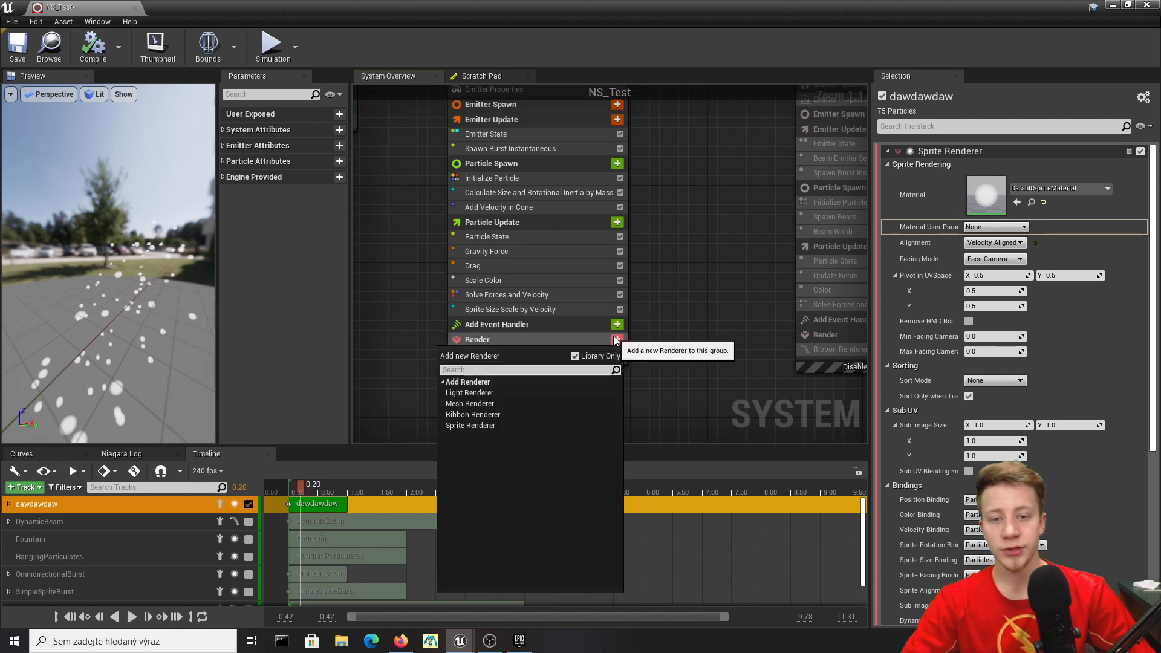
pyautogui.click(512, 394)
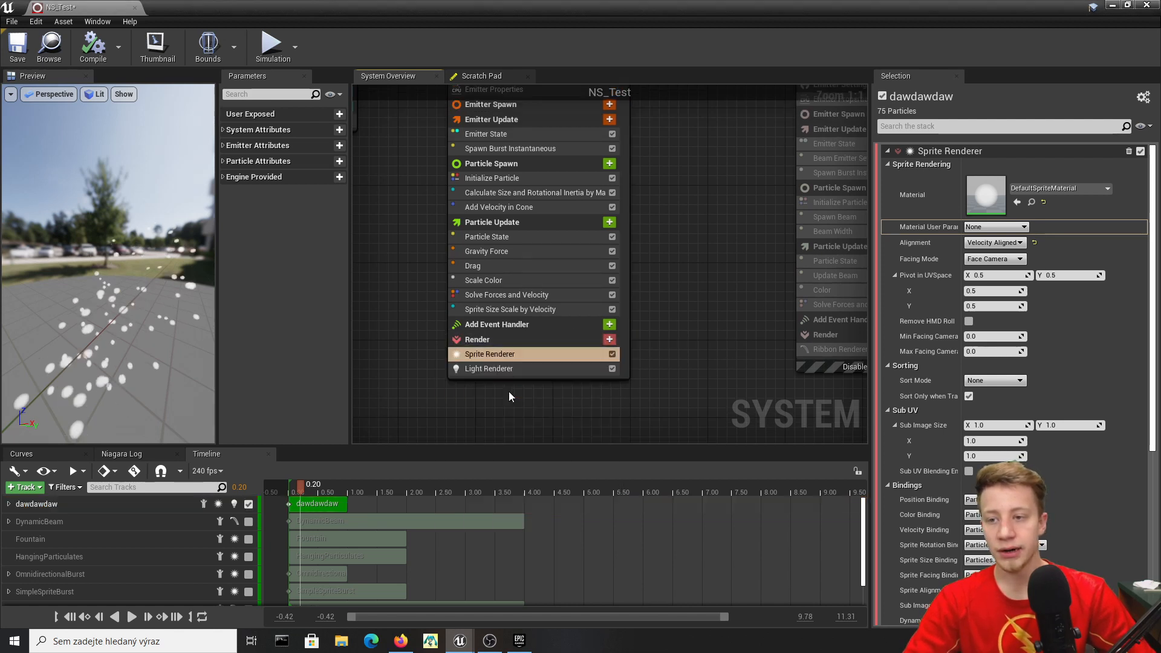
pyautogui.click(567, 368)
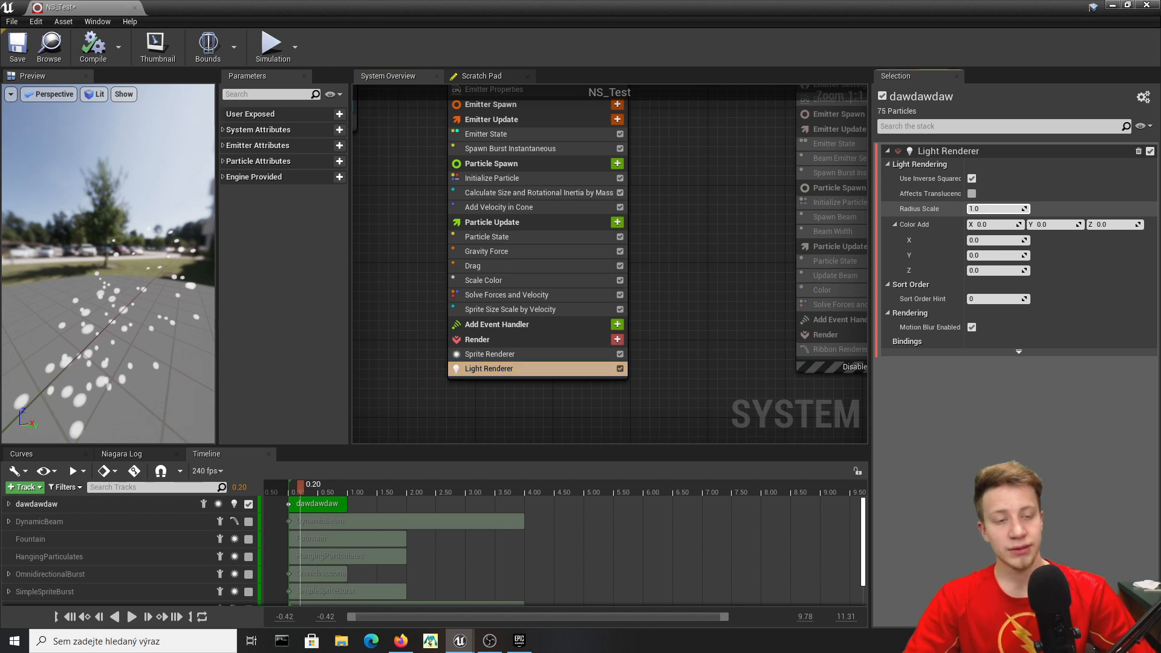
# Return to the level, place NS_Test from the Content folder on the floor before the table and raise it to Z 60.
pyautogui.moveTo(861, 8); pyautogui.dragTo(659, 57)
pyautogui.click(936, 56)
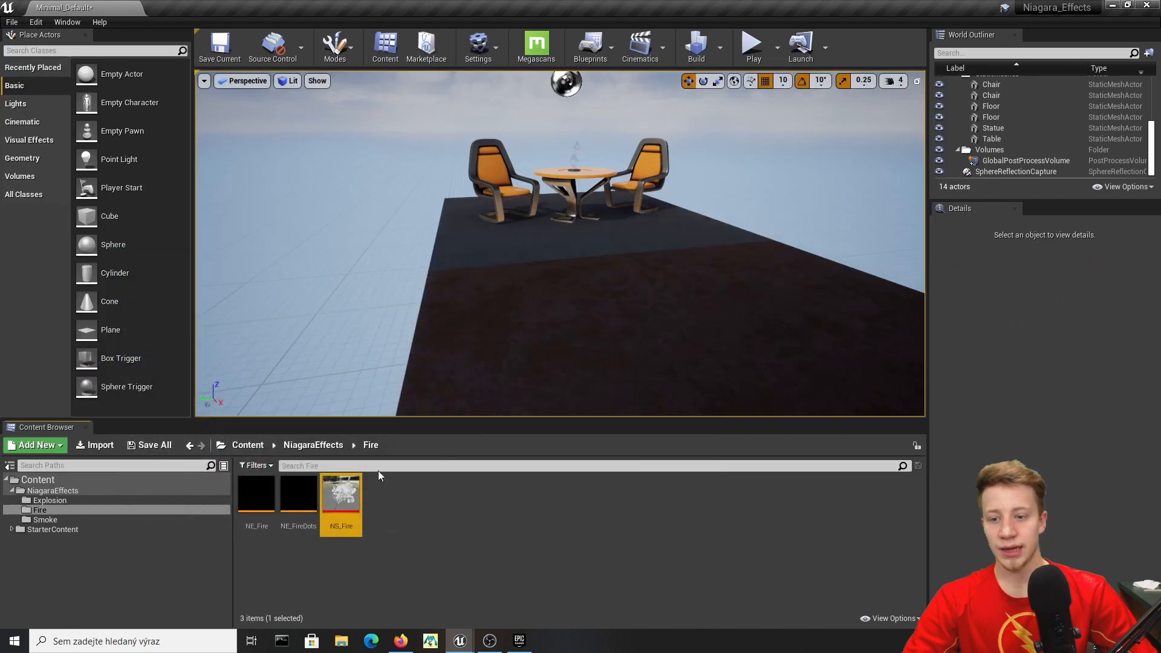
pyautogui.click(249, 448)
pyautogui.moveTo(341, 493); pyautogui.dragTo(637, 277)
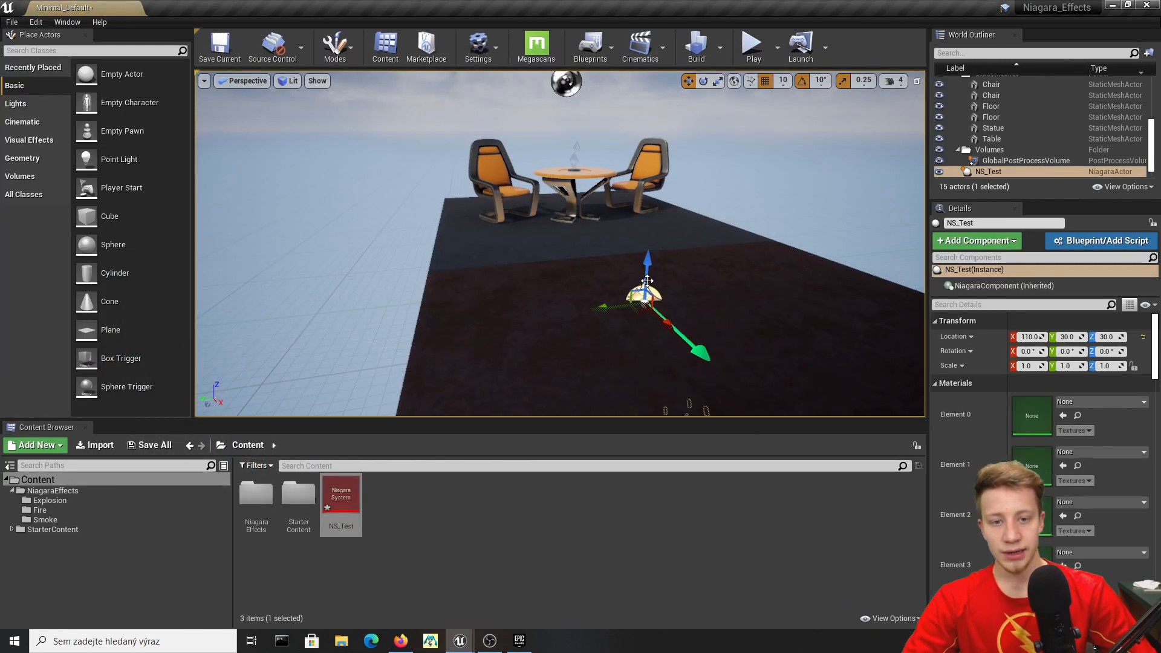
pyautogui.moveTo(636, 277); pyautogui.dragTo(787, 290, button='right')
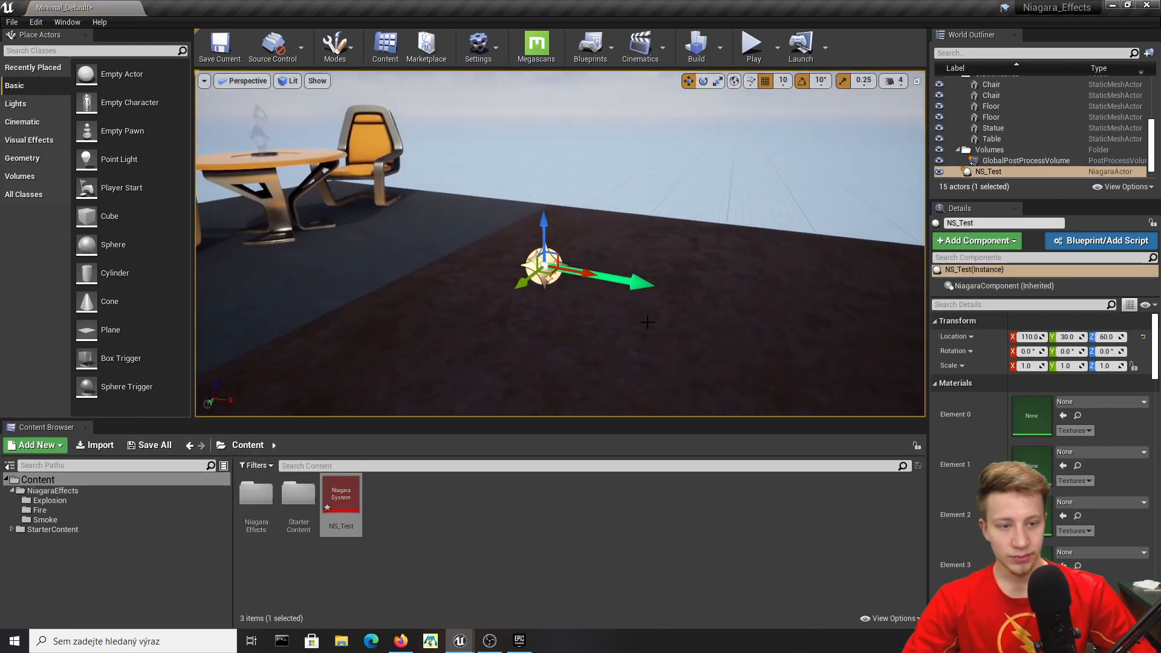
# Switch Force Solo on and off for the placed NS_Test actor to replay the burst in the level.
pyautogui.scroll(-7, 1006, 349)
pyautogui.scroll(-4, 1006, 348)
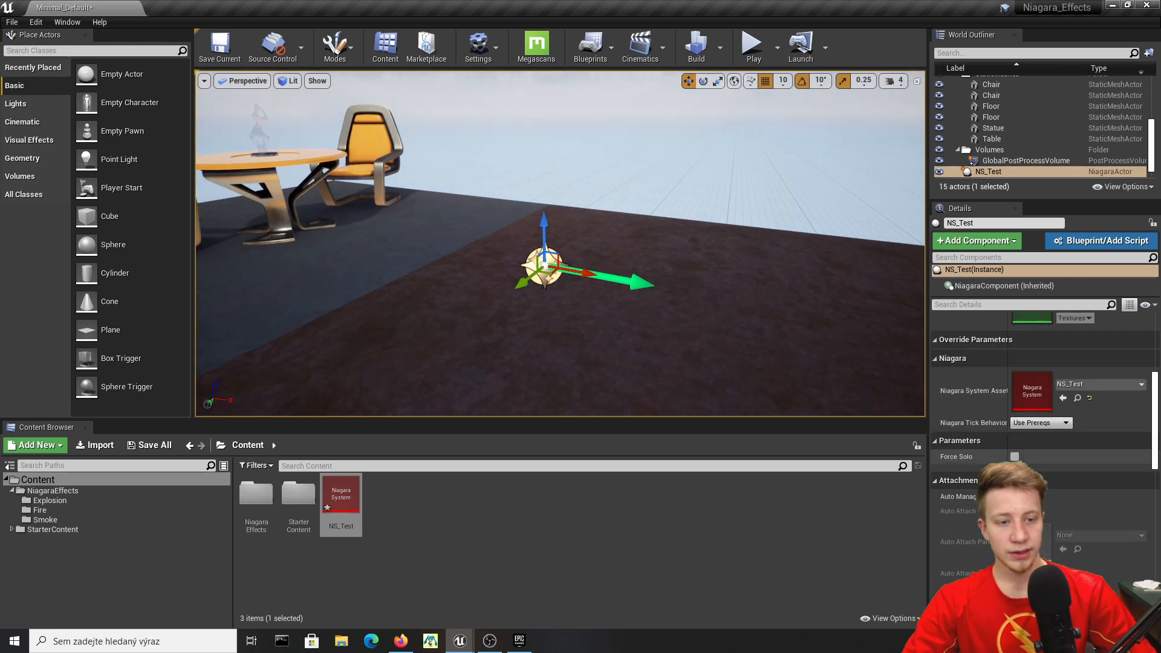
pyautogui.click(1015, 457)
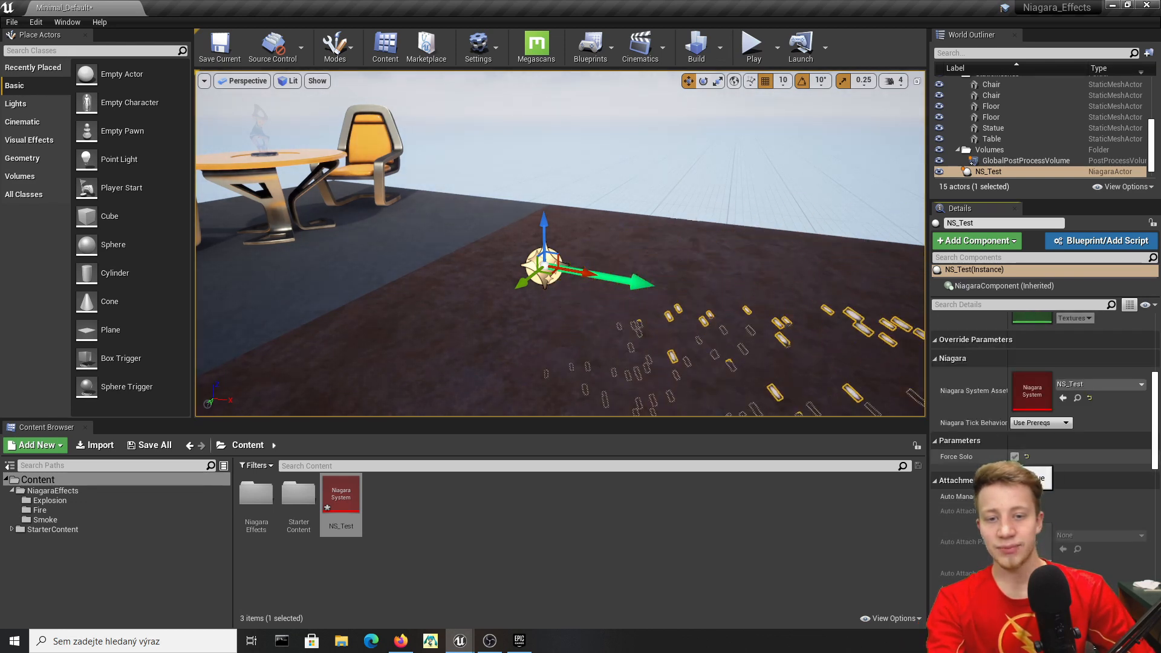
pyautogui.click(1015, 457)
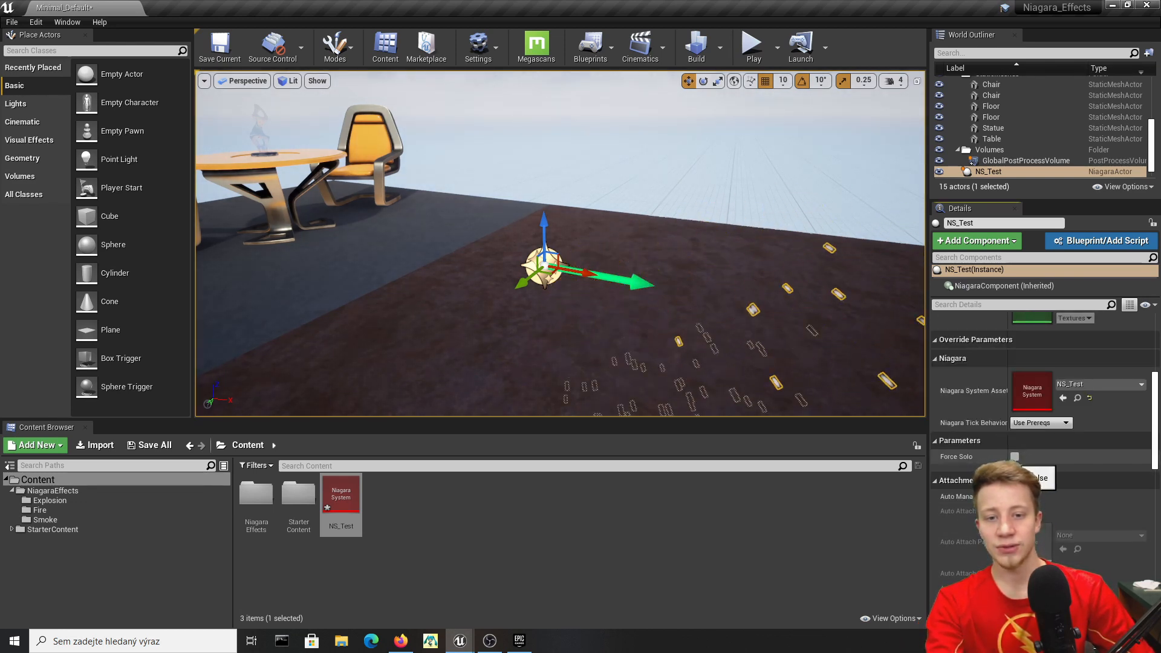
# Set the Light Renderer's Radius Scale to 500 in NS_Test, check the light in the level and return to the Niagara editor.
pyautogui.doubleClick(337, 492)
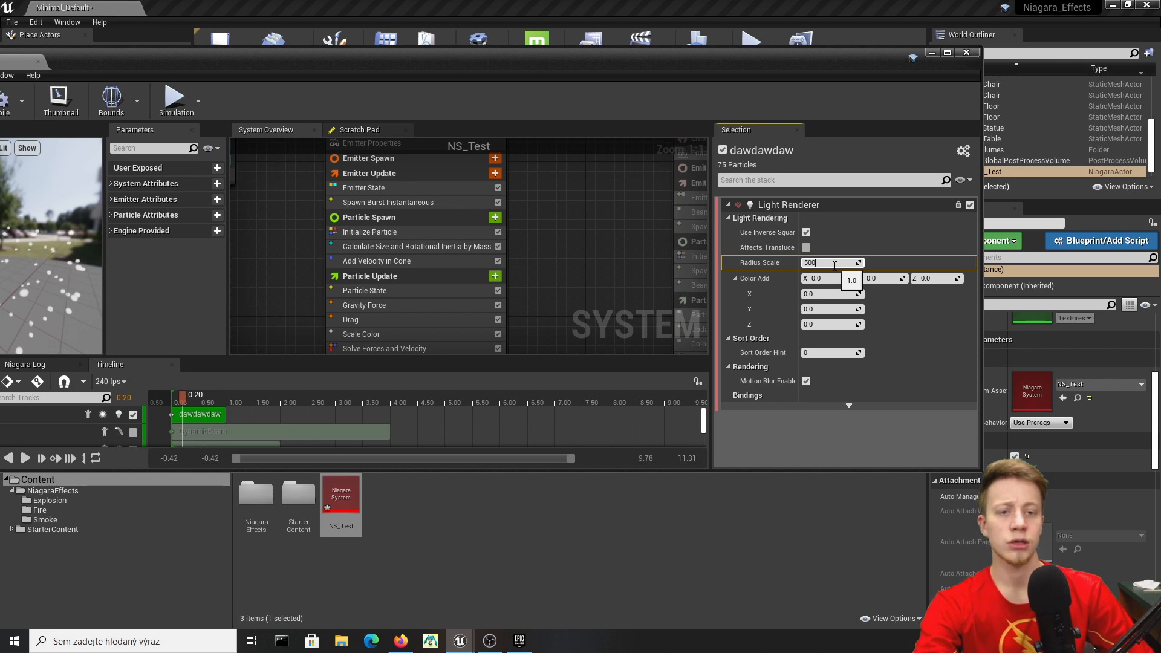
pyautogui.click(931, 53)
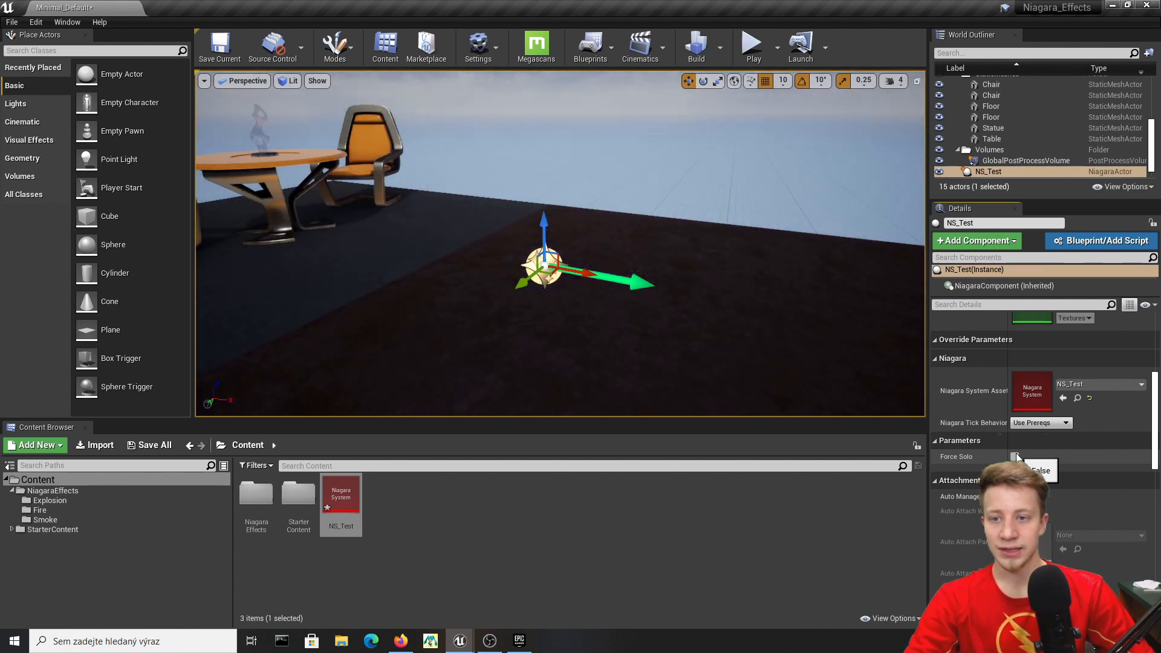
pyautogui.doubleClick(342, 512)
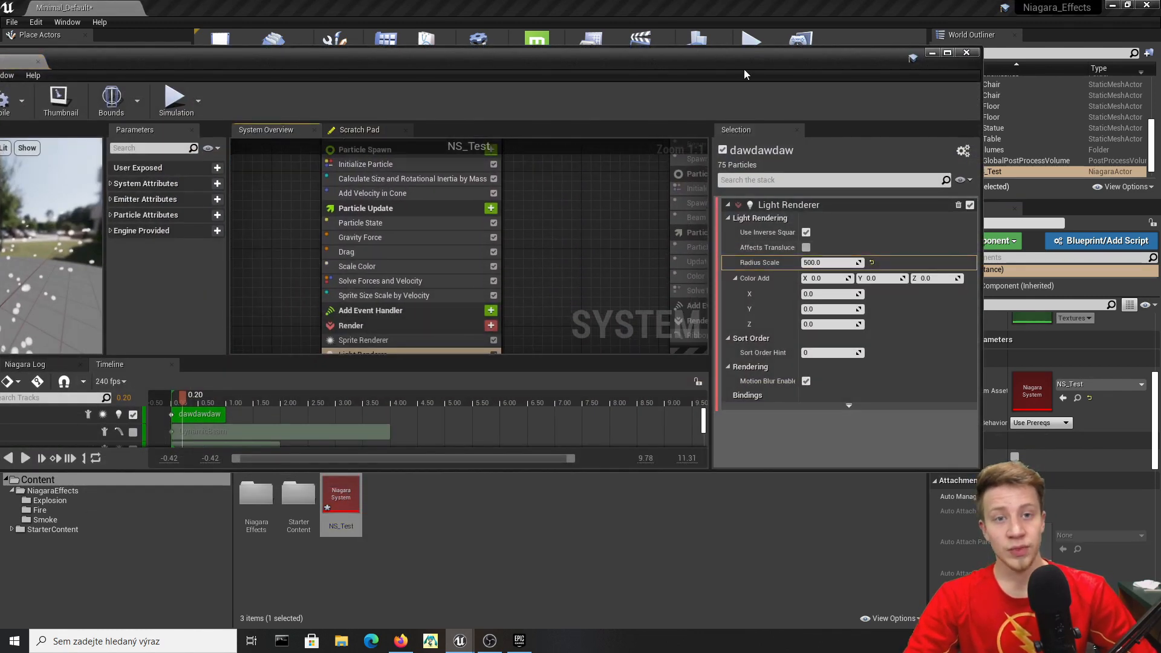
pyautogui.moveTo(744, 71); pyautogui.dragTo(787, 1)
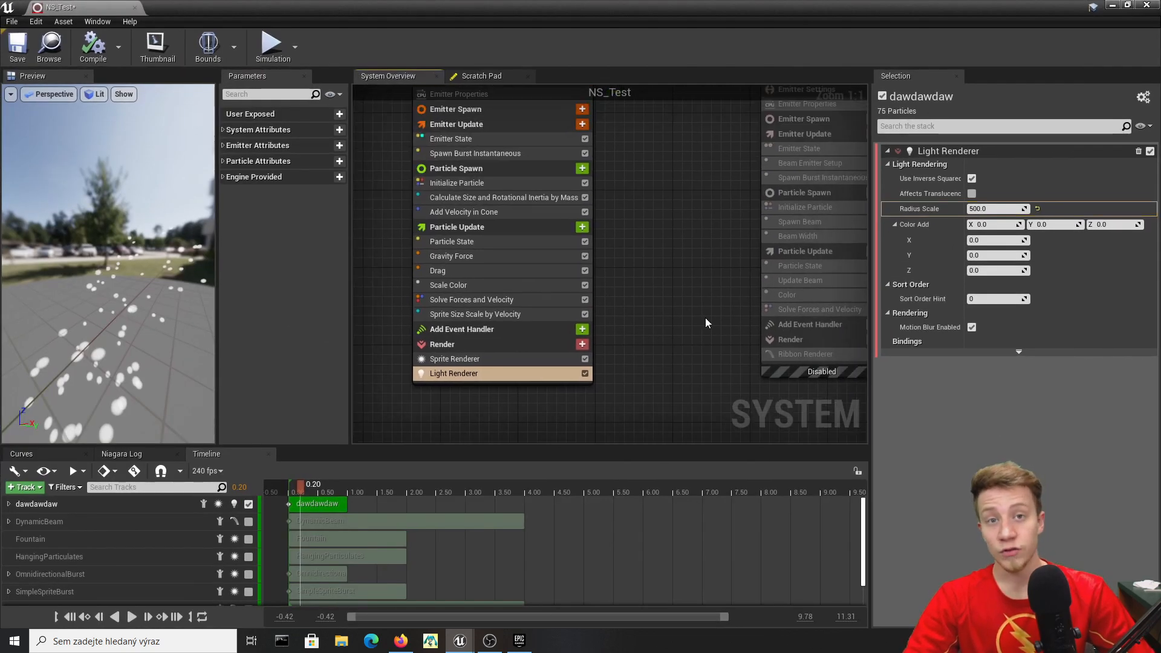
# Replace the Light Renderer with a Mesh Renderer in the Render group and set its Particle Mesh to Shape_Cylinder.
pyautogui.click(582, 344)
pyautogui.click(469, 409)
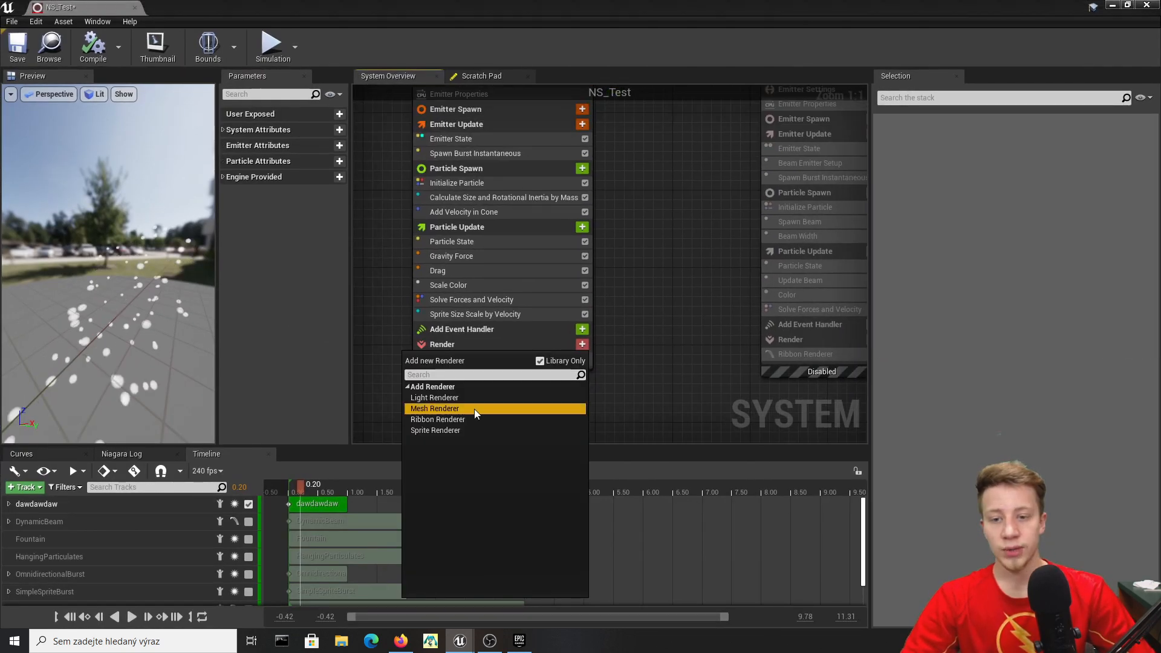
pyautogui.click(517, 375)
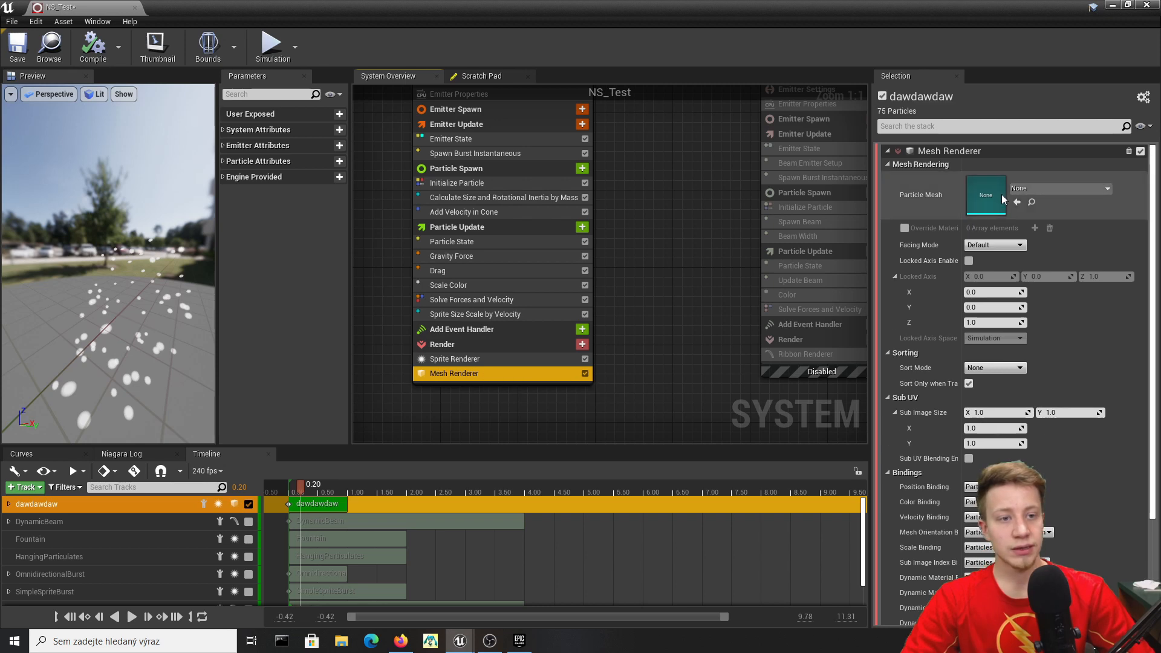
pyautogui.click(1083, 188)
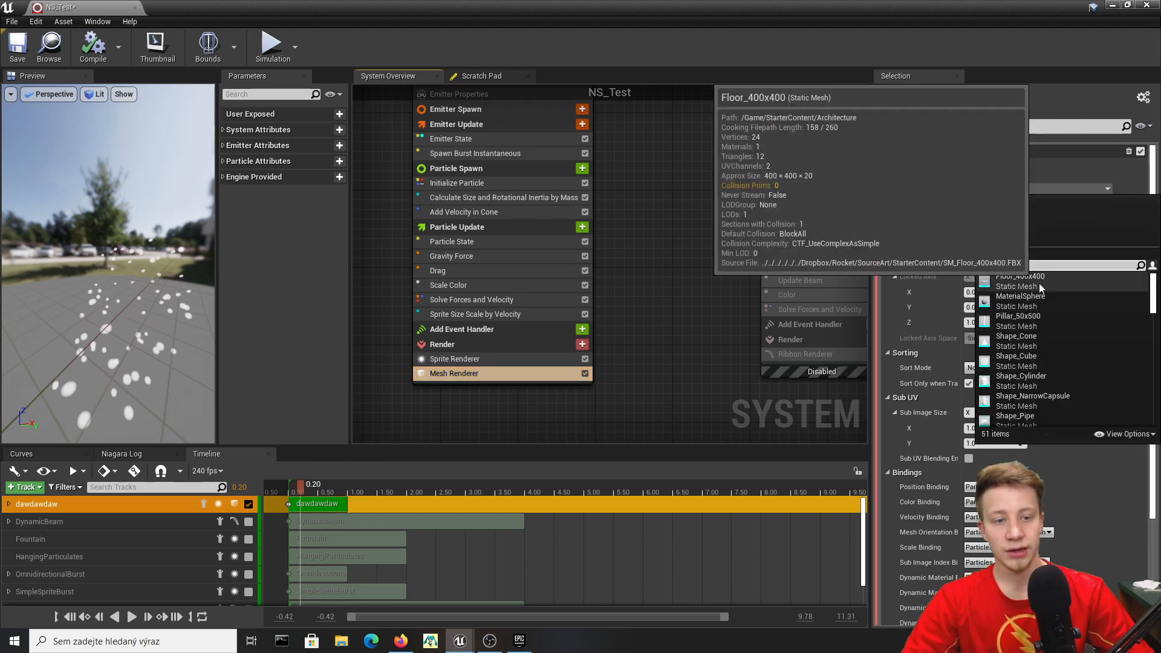
pyautogui.click(1020, 376)
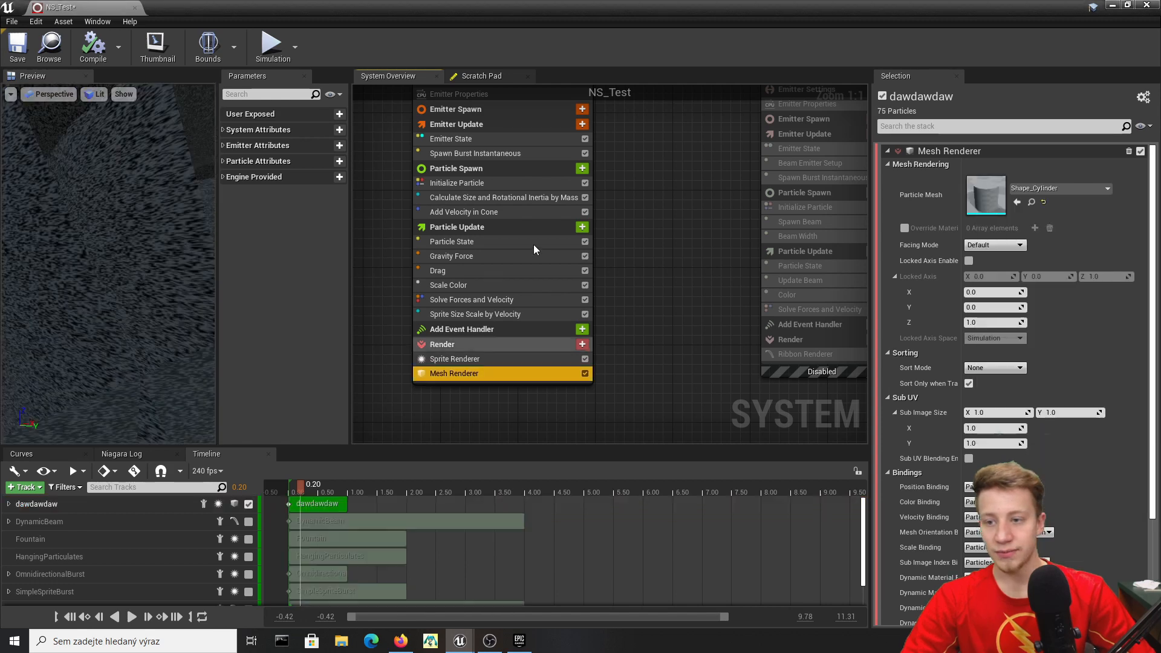
# Check the cylinder particles in the level and go through the Mesh Renderer's Sorting, Sub UV and Bindings settings.
pyautogui.moveTo(801, 9); pyautogui.dragTo(315, 357)
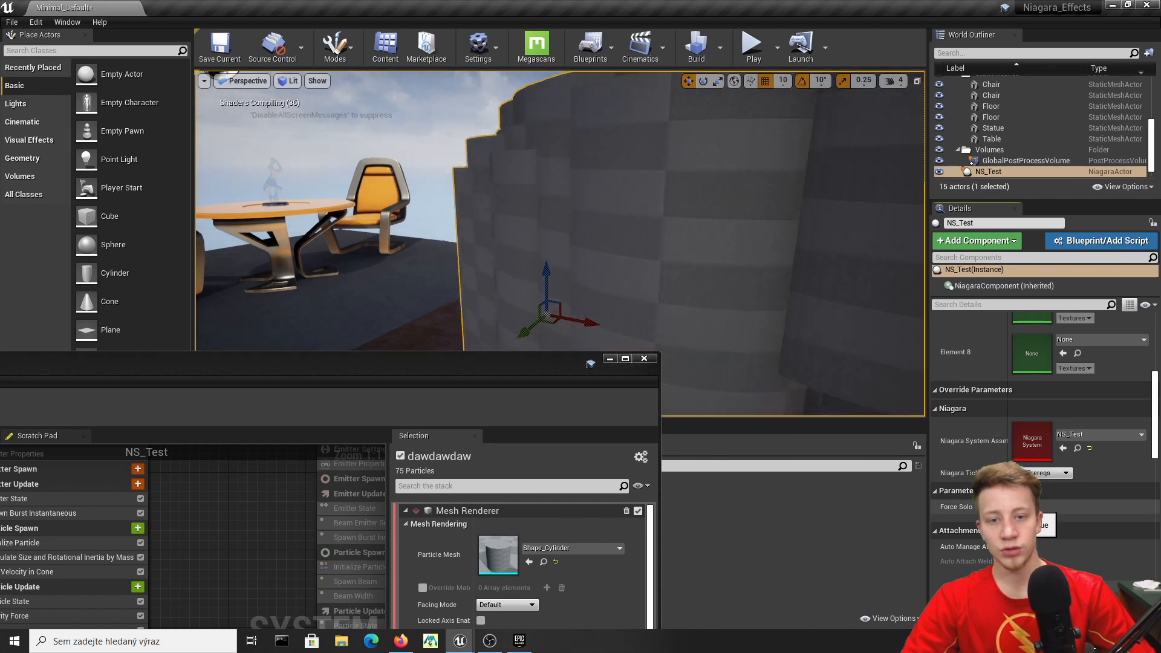
pyautogui.doubleClick(444, 375)
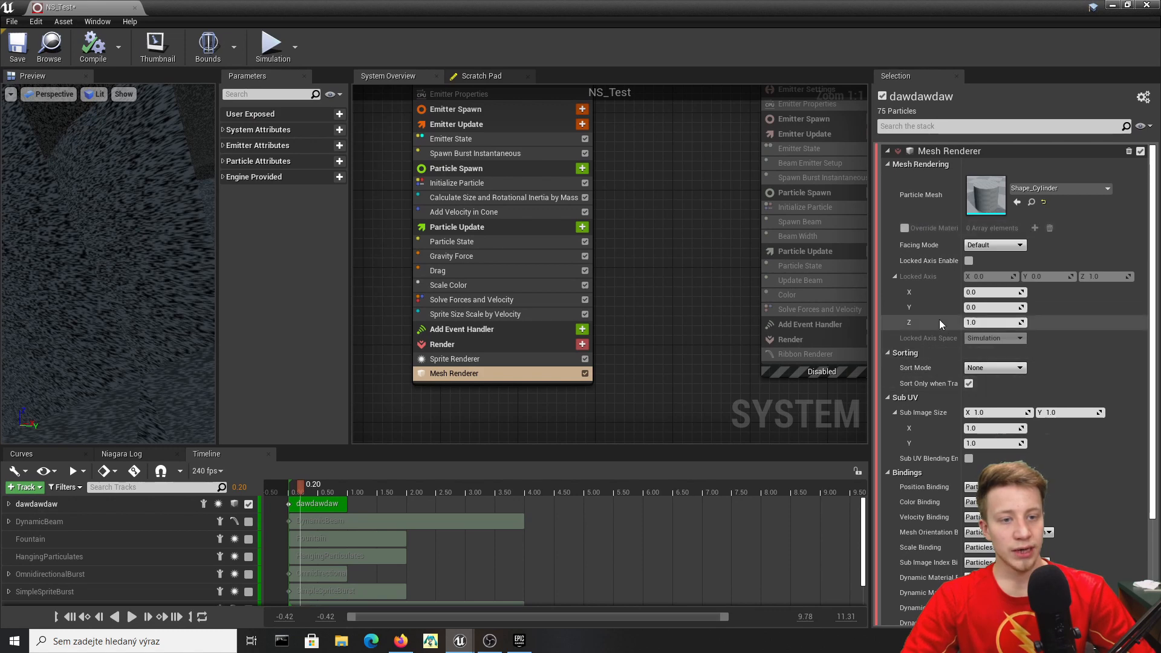
pyautogui.scroll(-3, 927, 411)
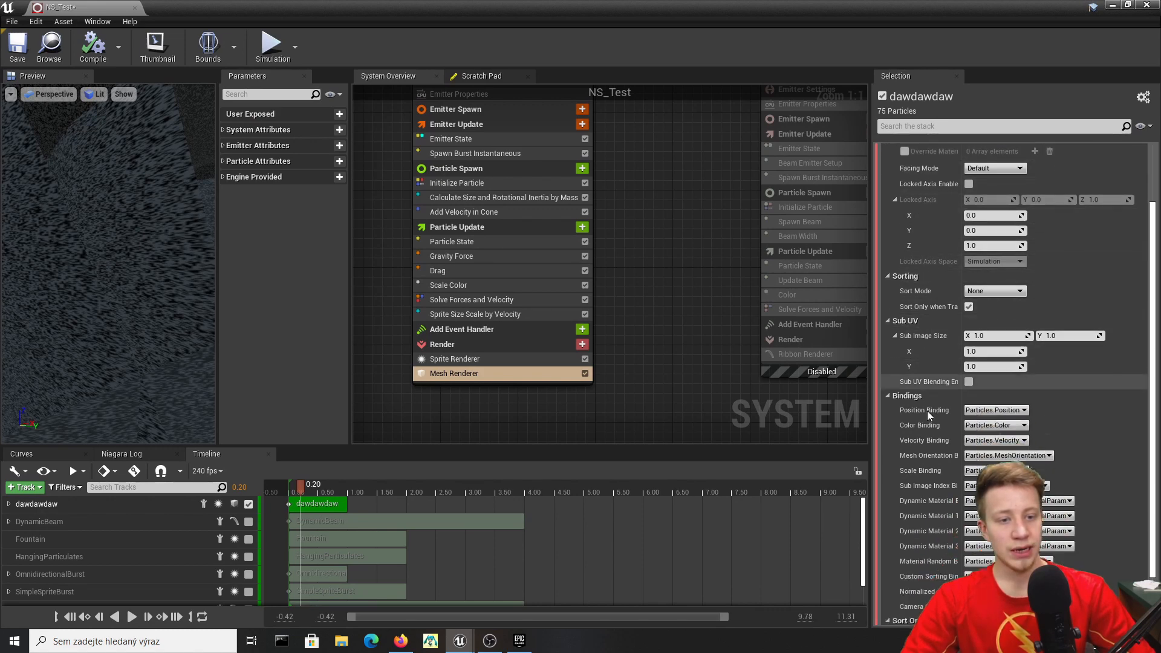
pyautogui.scroll(-2, 969, 473)
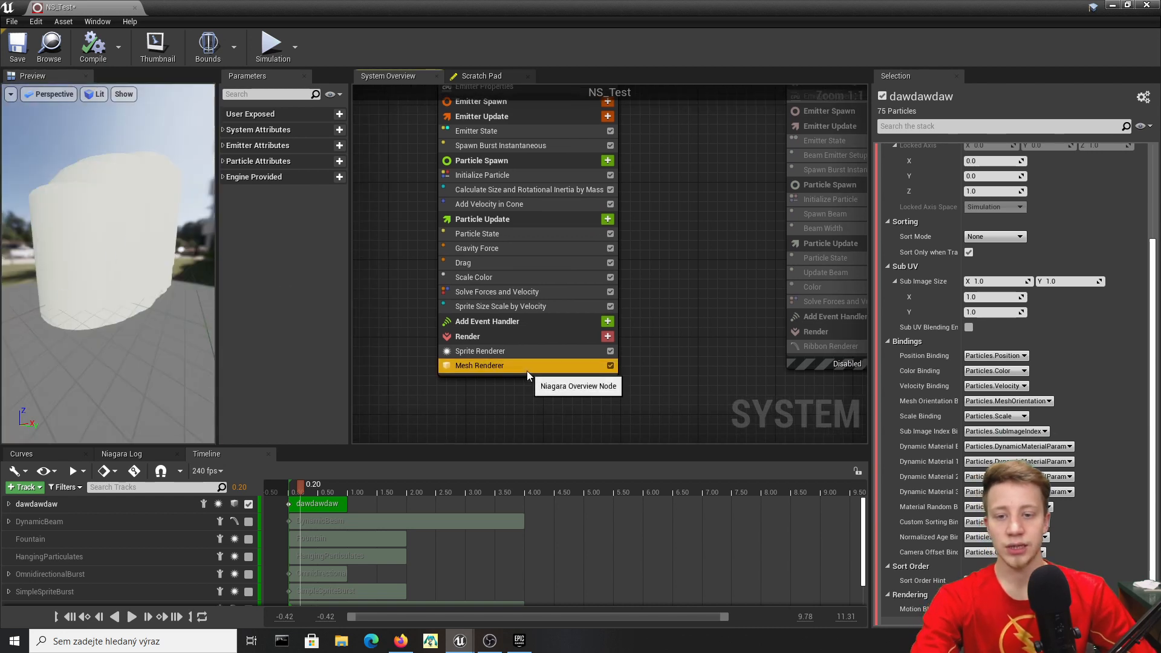
# Delete the Mesh Renderer from the dawdawdaw emitter's Render group.
pyautogui.press('Delete')
pyautogui.moveTo(711, 209); pyautogui.dragTo(730, 227, button='right')
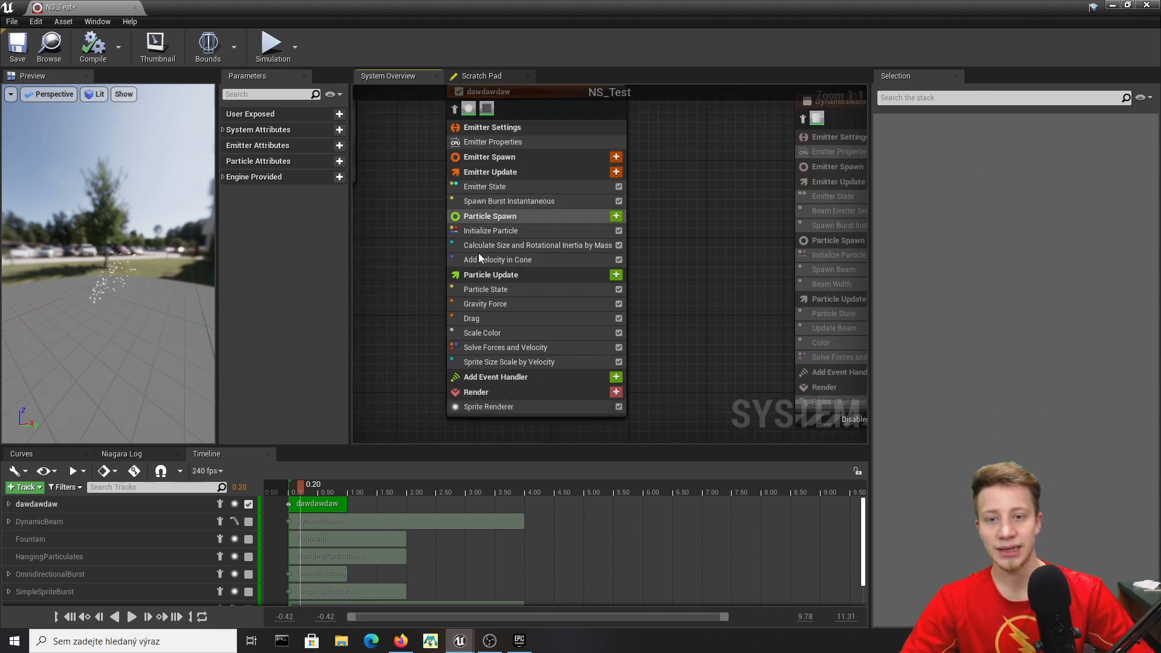
pyautogui.moveTo(712, 259); pyautogui.dragTo(705, 307, button='right')
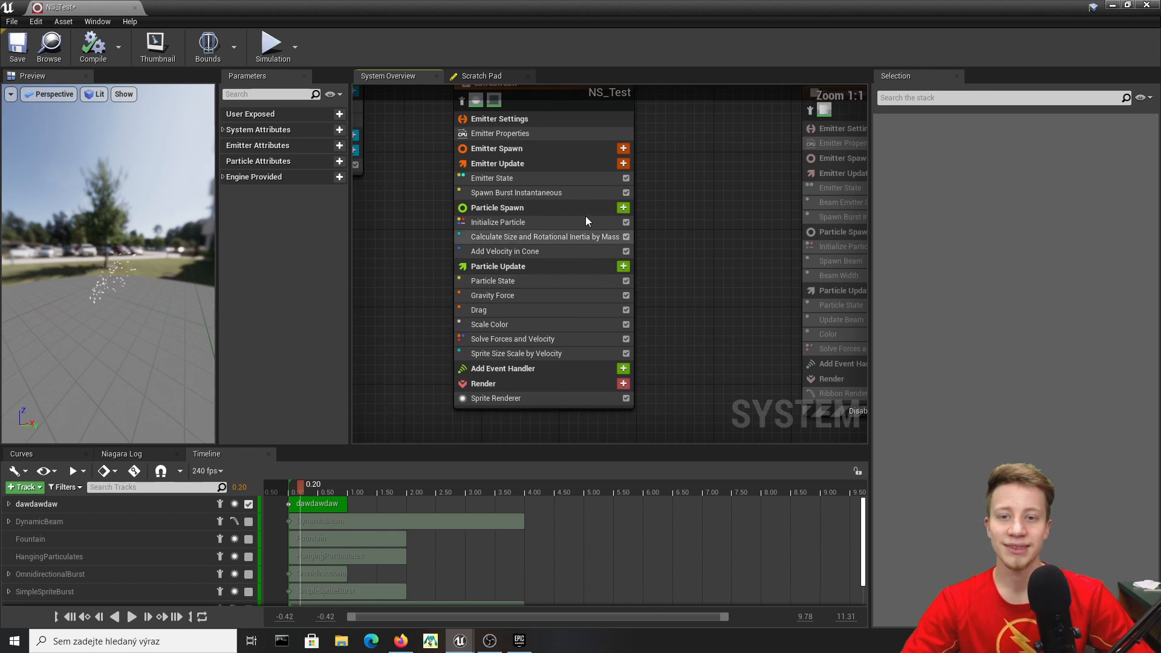
# Compare the dawdawdaw emitter's Emitter Spawn and Particle Spawn groups, including the modules available for Emitter Spawn.
pyautogui.click(593, 149)
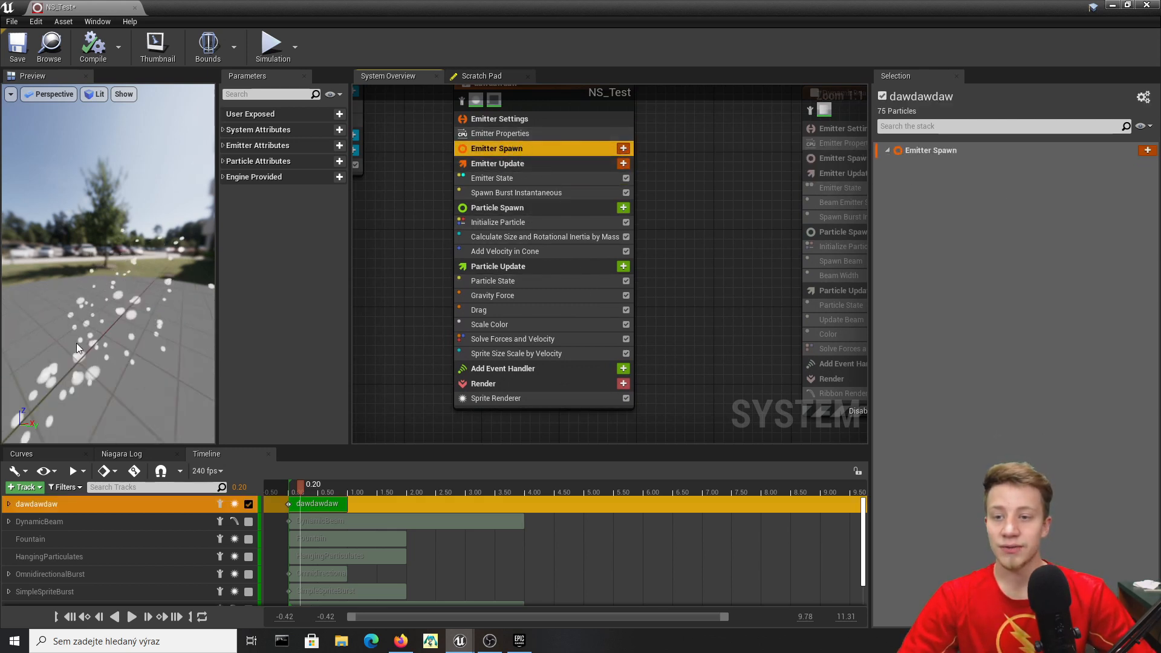
pyautogui.click(483, 208)
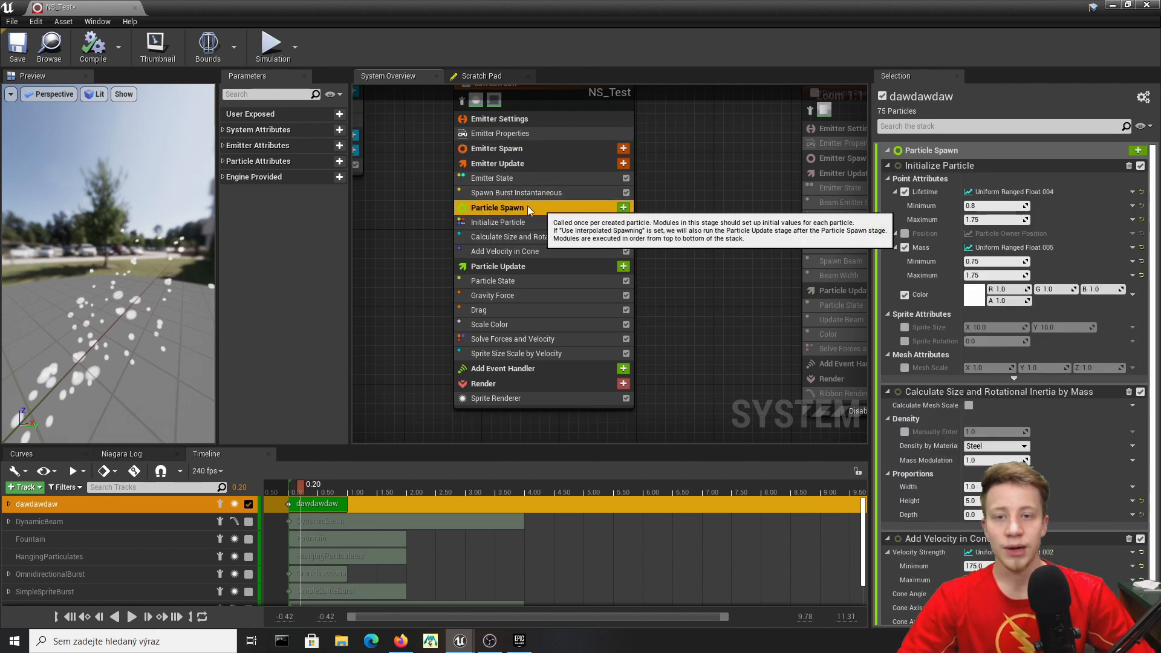
pyautogui.click(520, 148)
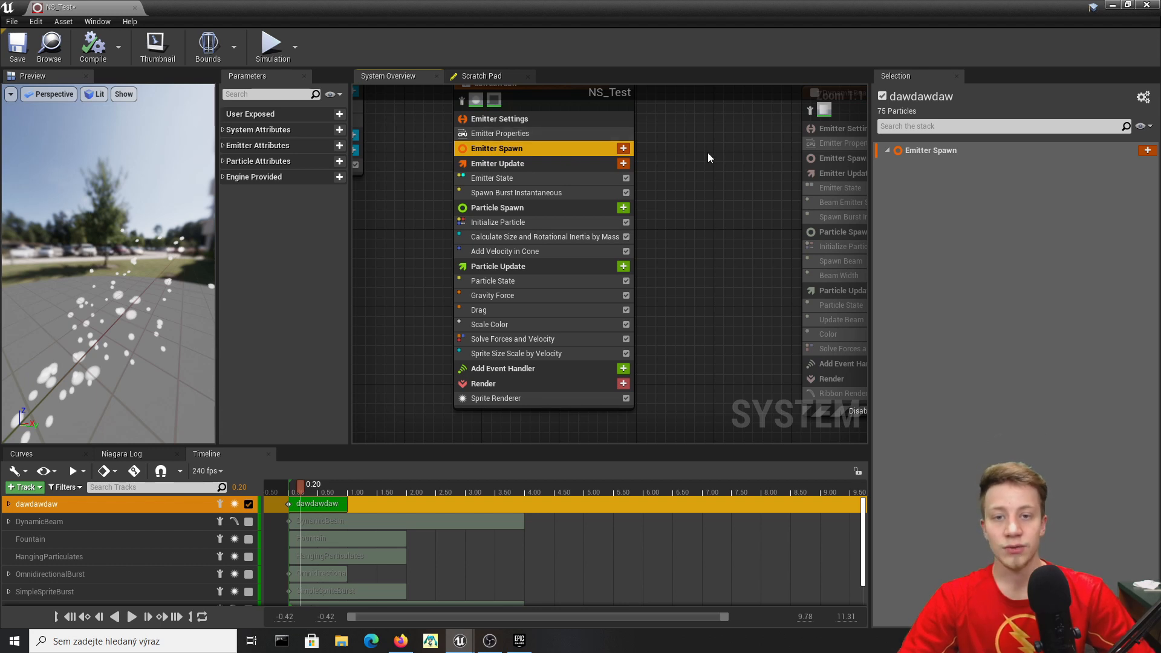
pyautogui.click(622, 148)
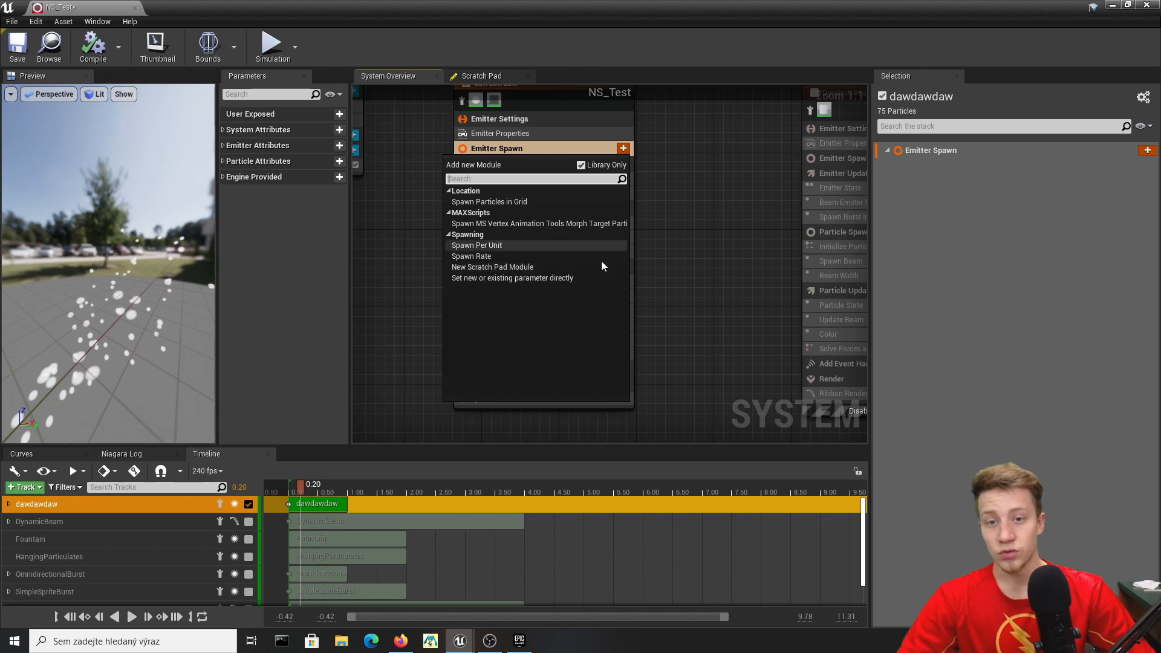
pyautogui.click(750, 241)
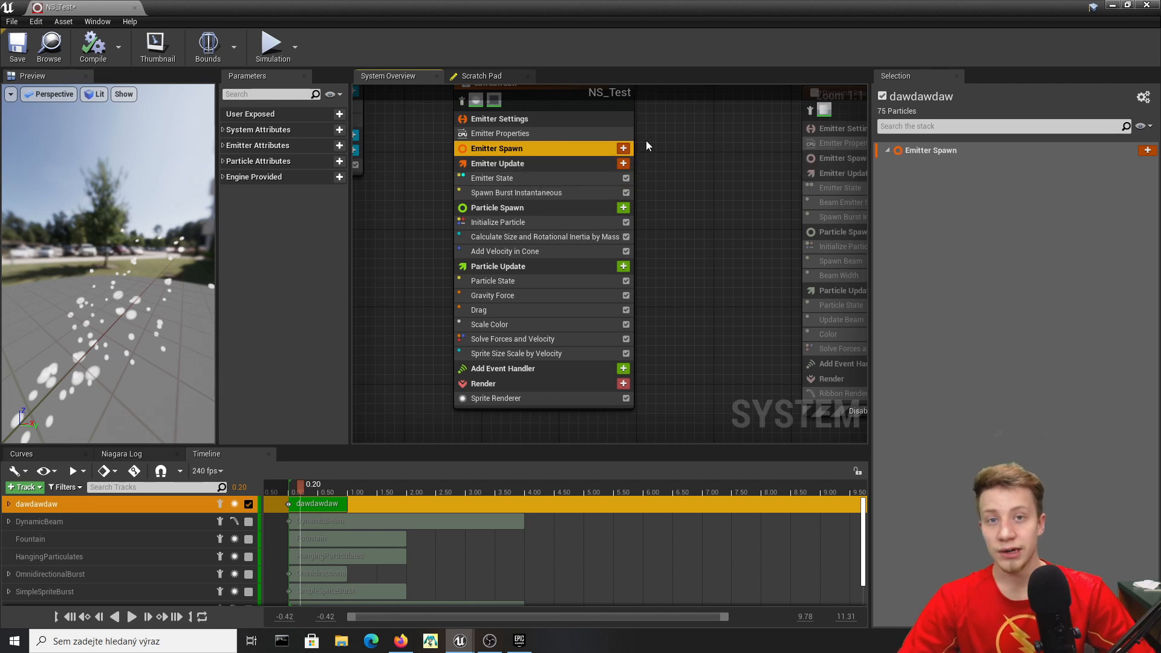
pyautogui.click(612, 207)
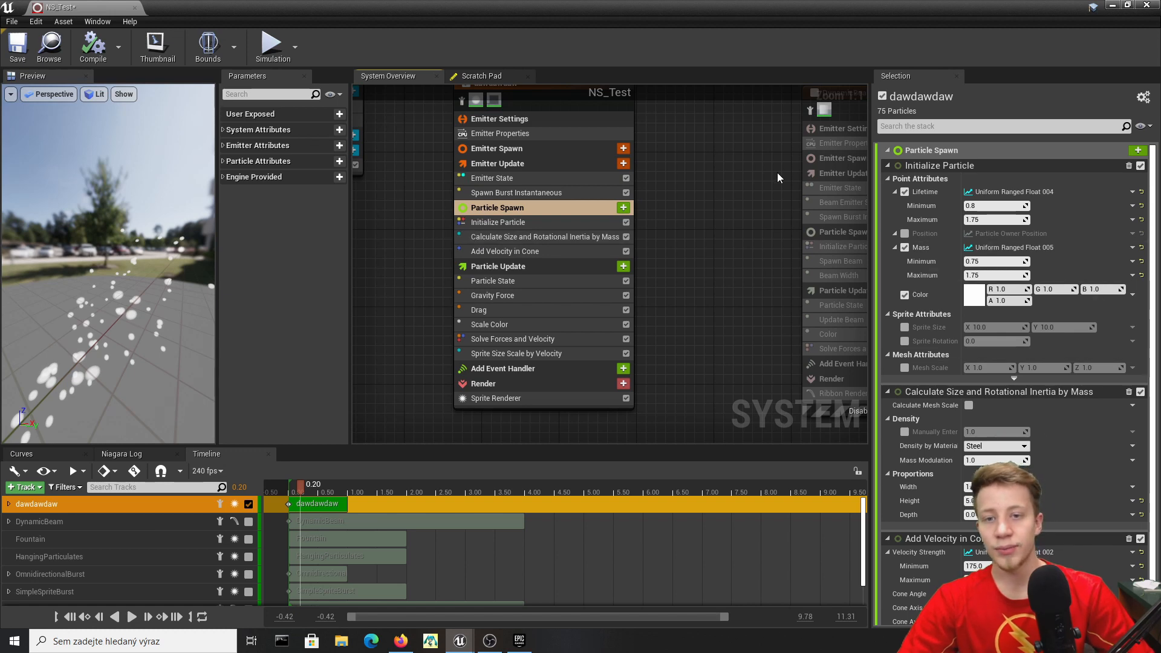
# Examine the Emitter Update, Particle Spawn and Particle Update groups, including the Add Velocity in Cone and Gravity Force settings.
pyautogui.click(617, 164)
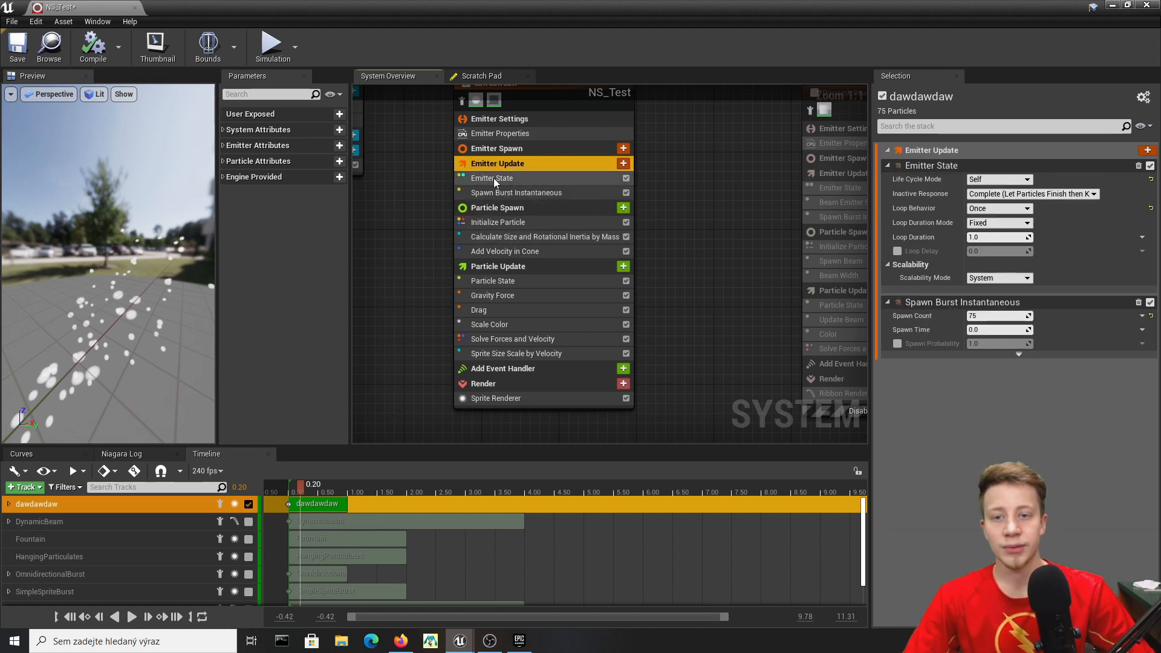
pyautogui.click(496, 266)
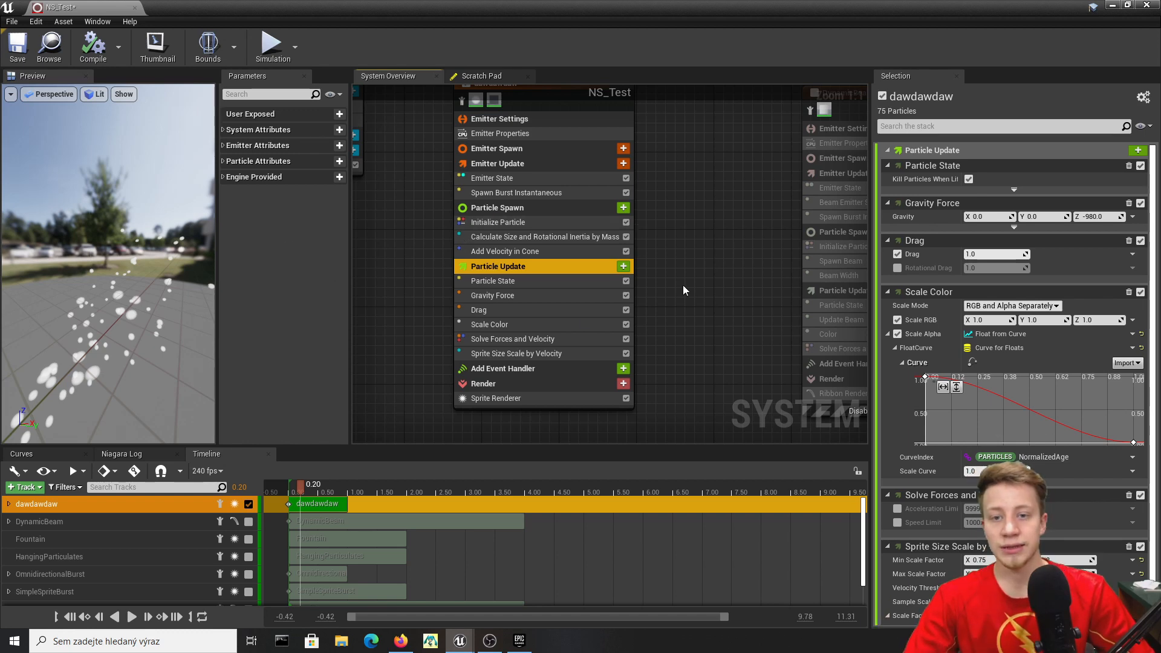
pyautogui.click(547, 208)
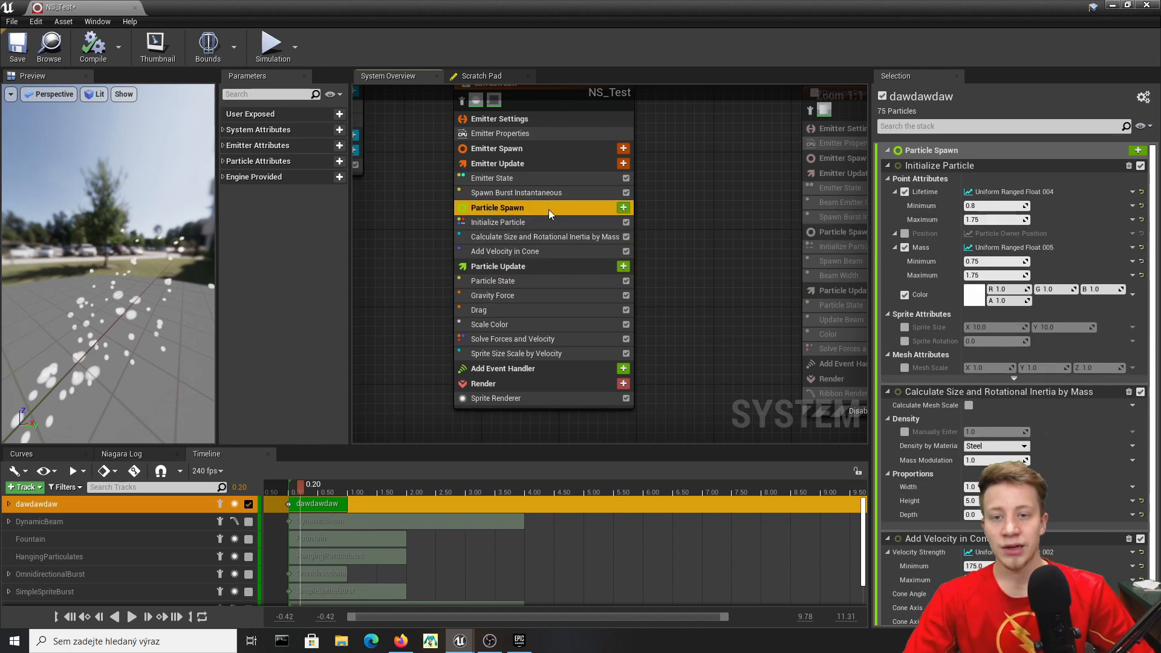
pyautogui.click(513, 251)
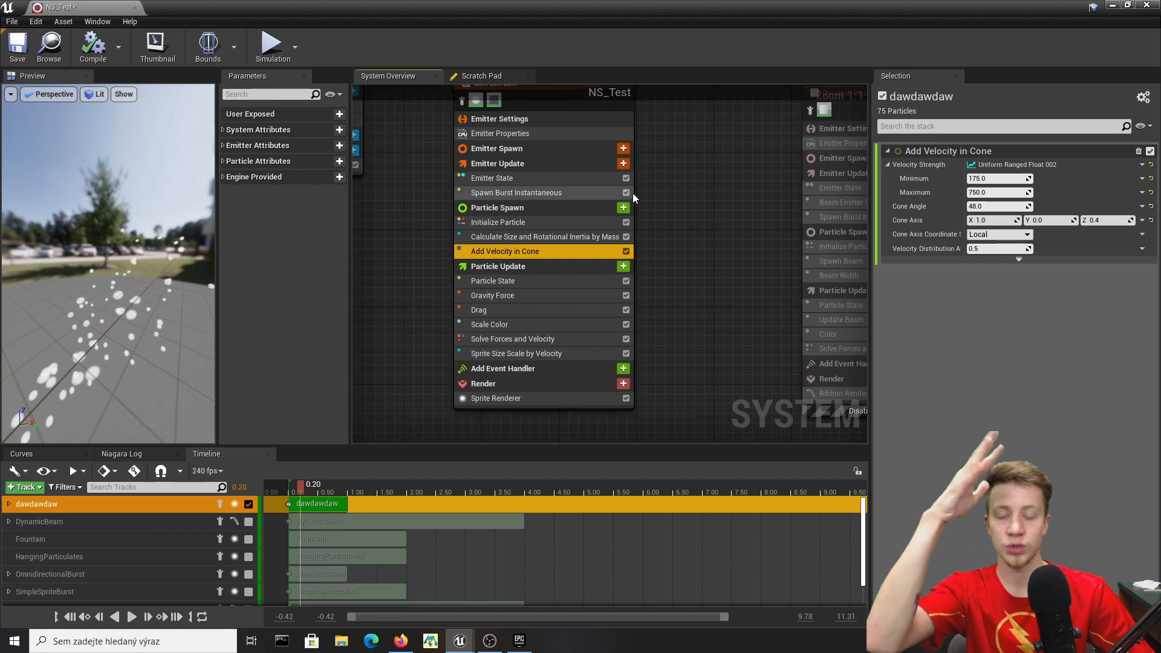
pyautogui.click(525, 264)
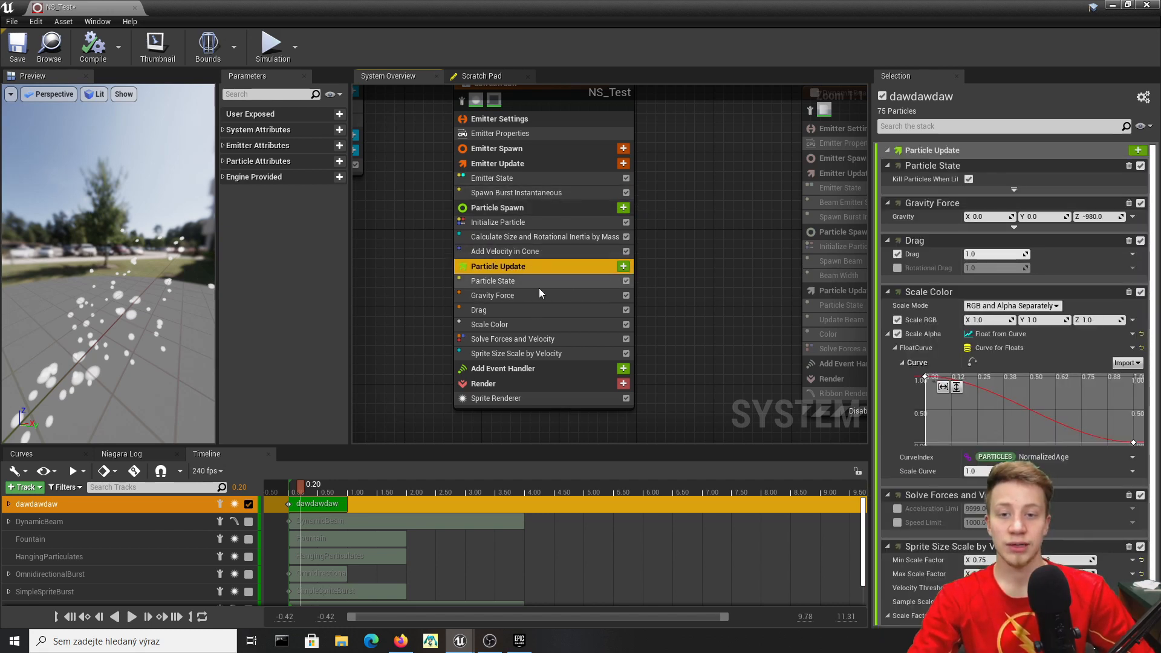
pyautogui.click(520, 297)
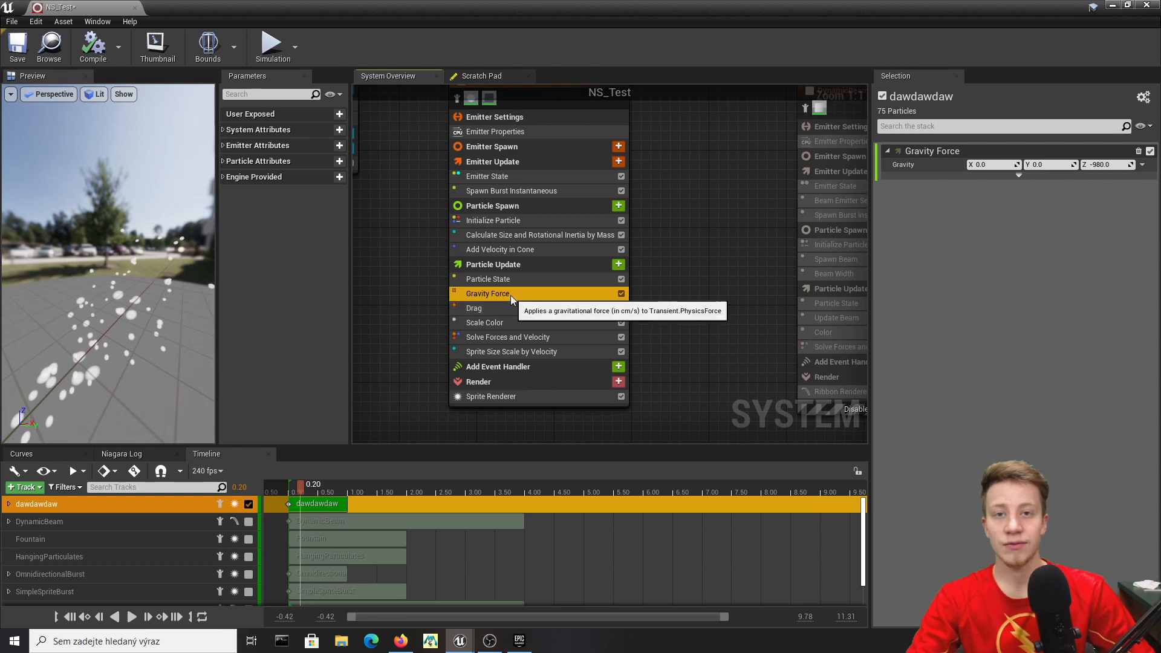
pyautogui.moveTo(726, 251); pyautogui.dragTo(744, 246, button='right')
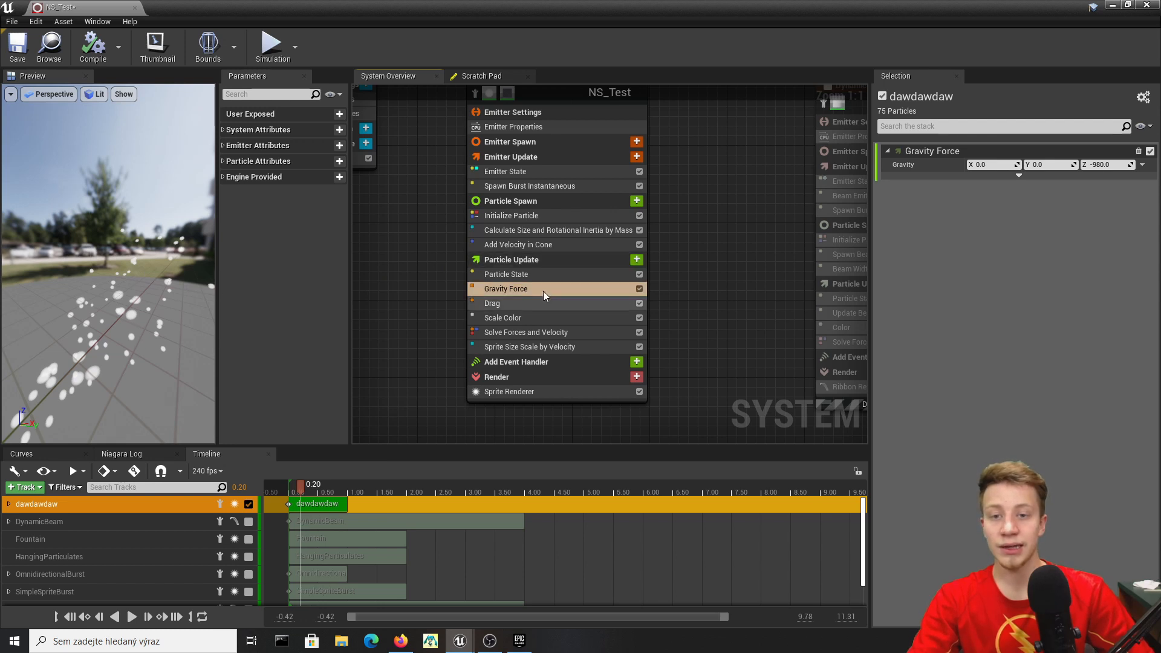
pyautogui.click(576, 245)
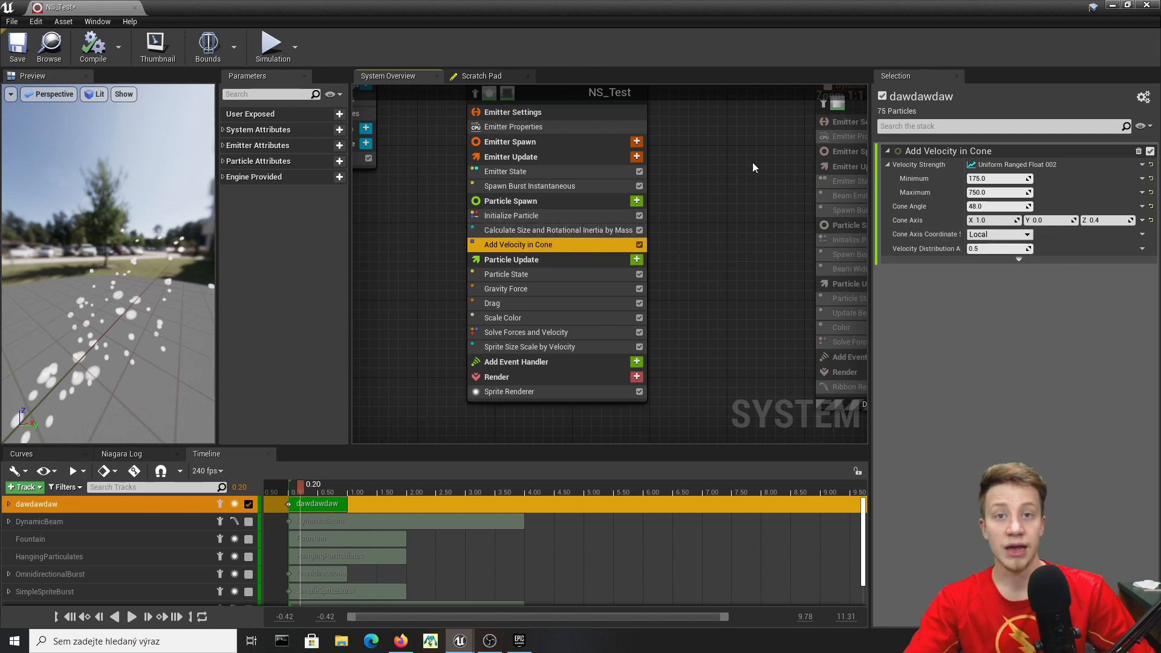
pyautogui.moveTo(705, 224); pyautogui.dragTo(700, 220, button='right')
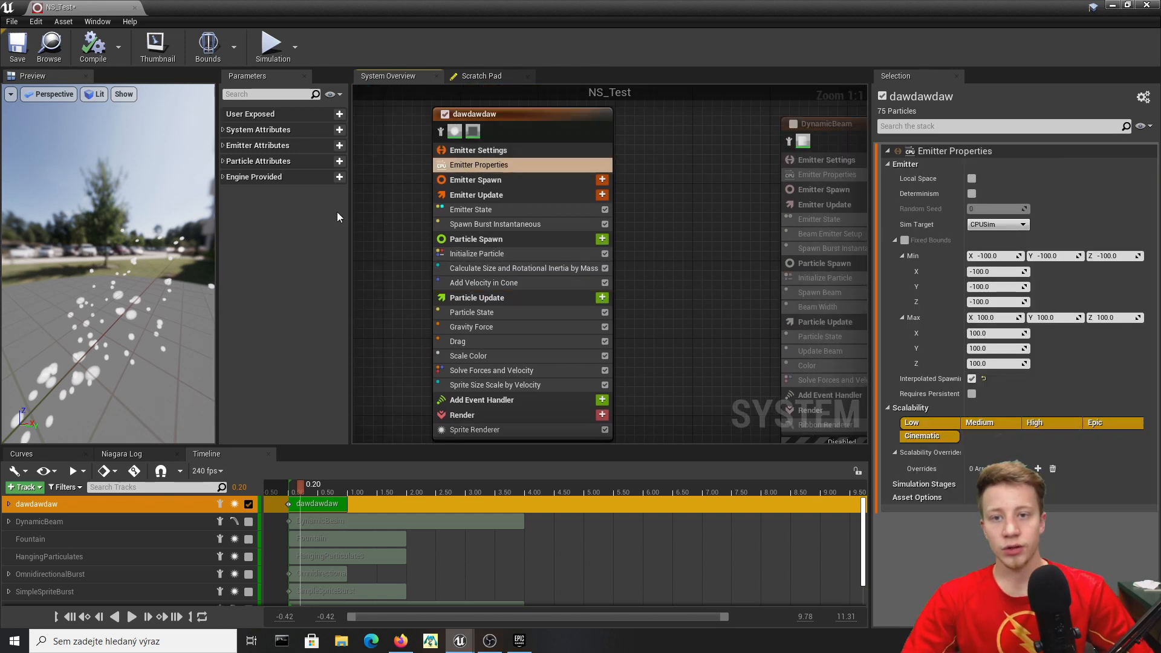
# Open the dawdawdaw emitter's Emitter Properties and check the available Sim Target options.
pyautogui.click(477, 194)
pyautogui.click(484, 166)
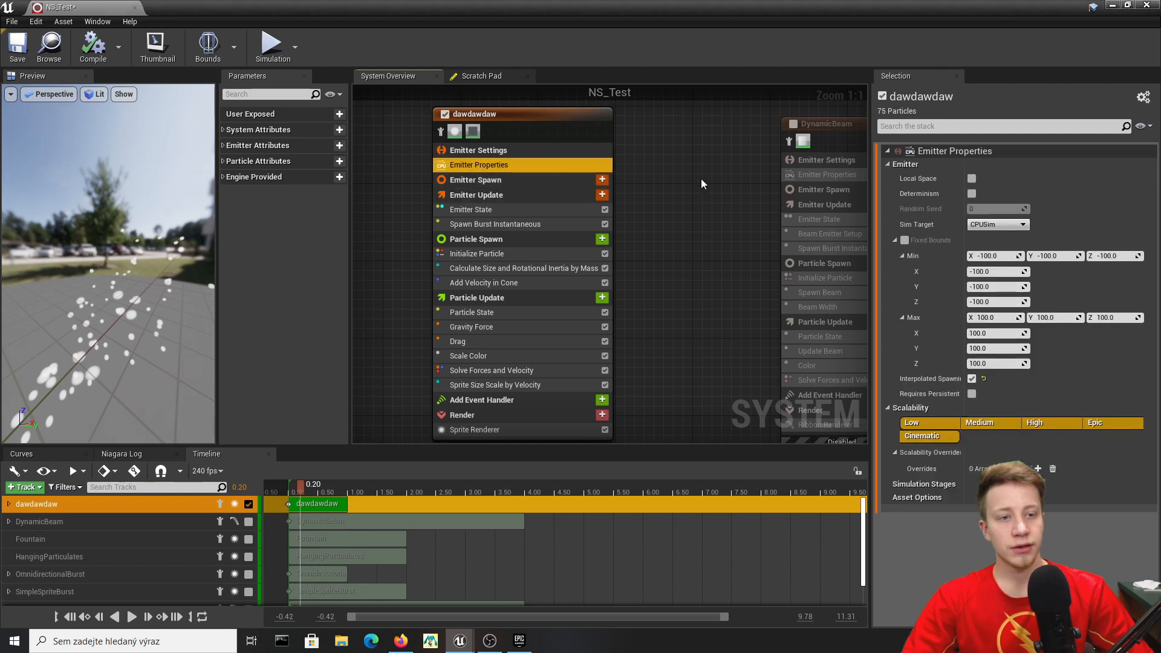
pyautogui.click(520, 176)
pyautogui.click(502, 168)
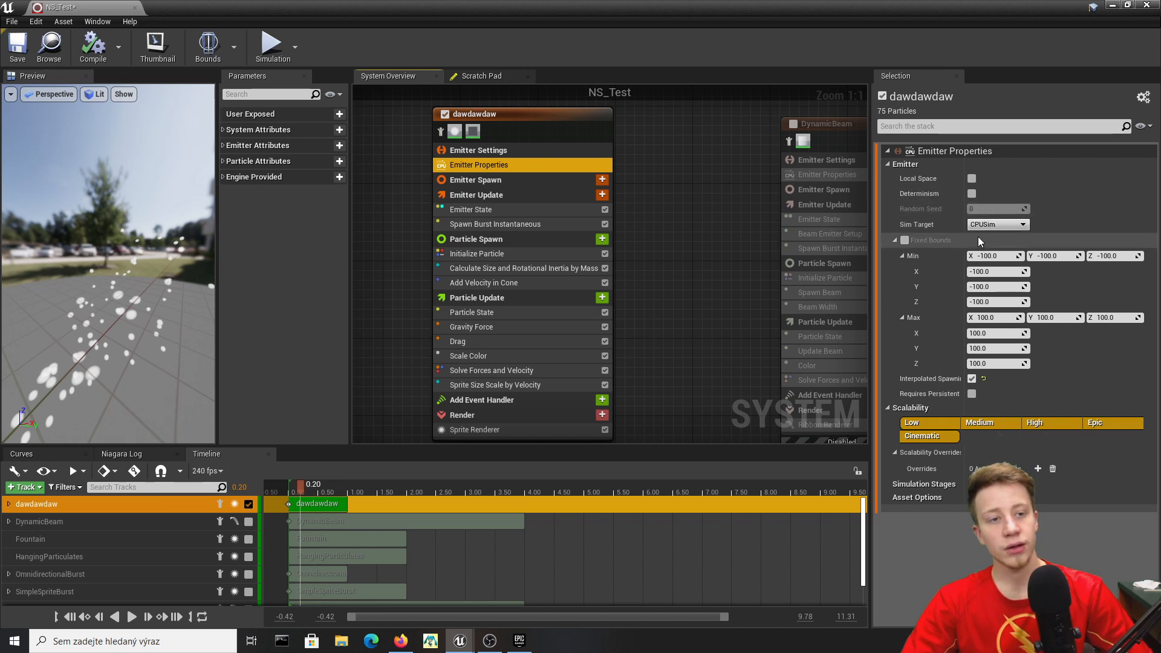
pyautogui.click(988, 224)
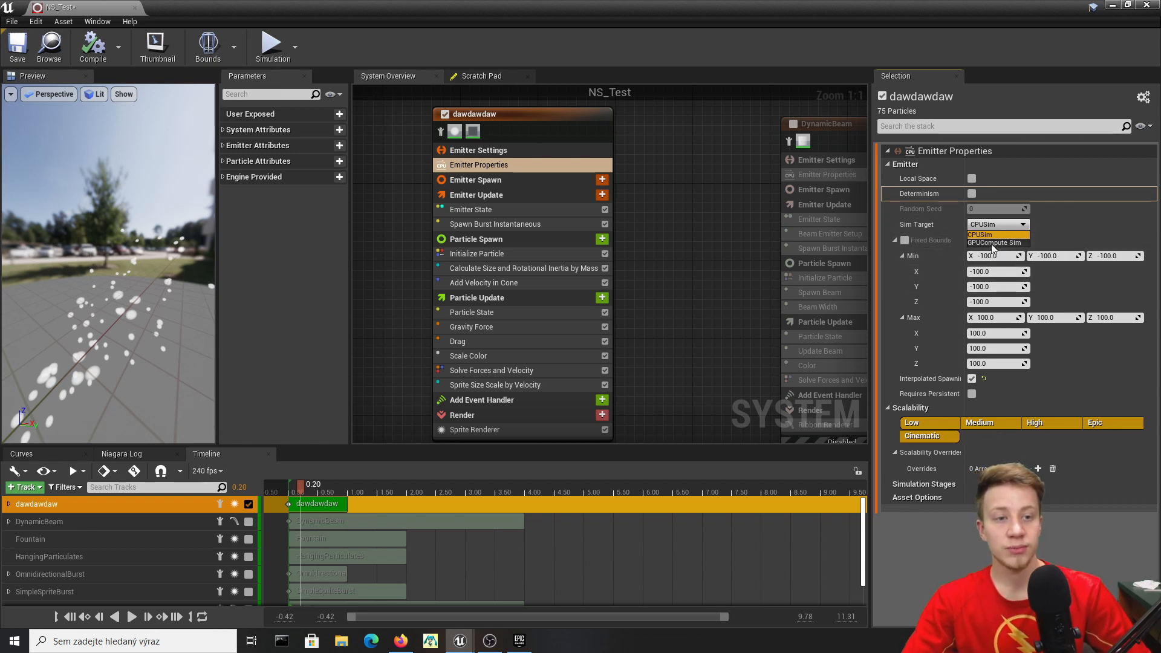
pyautogui.click(1092, 227)
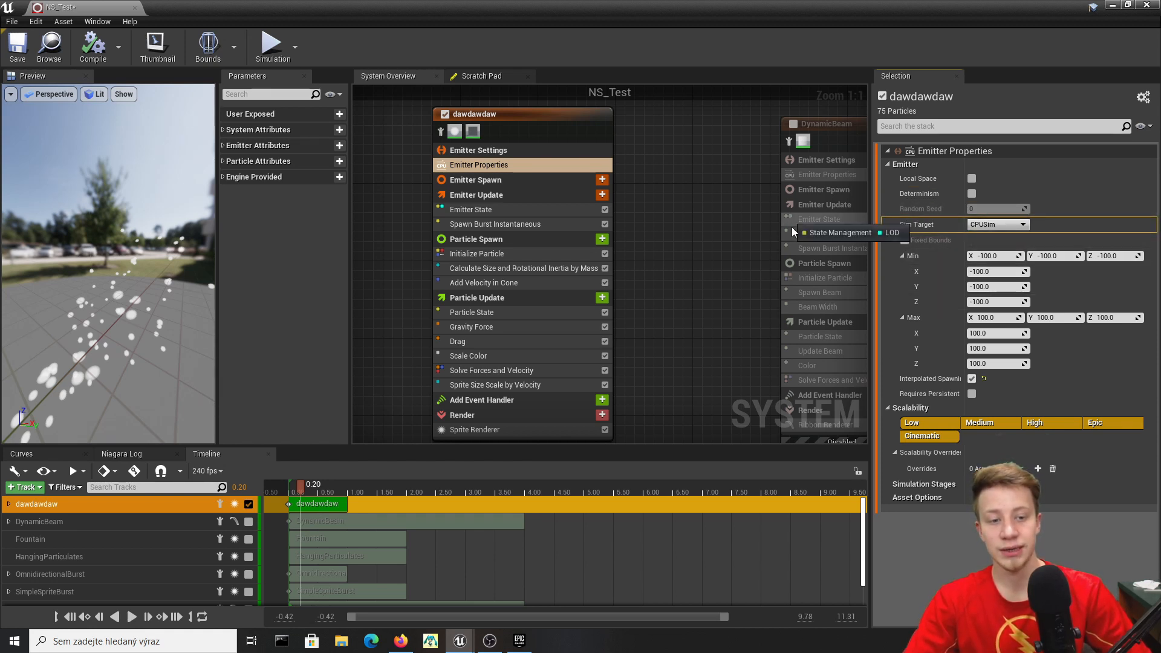
# Set the emitter's Sim Target to GPUCompute Sim, enable Fixed Bounds and inspect the particles in the preview.
pyautogui.moveTo(836, 225); pyautogui.dragTo(852, 229, button='right')
pyautogui.click(994, 227)
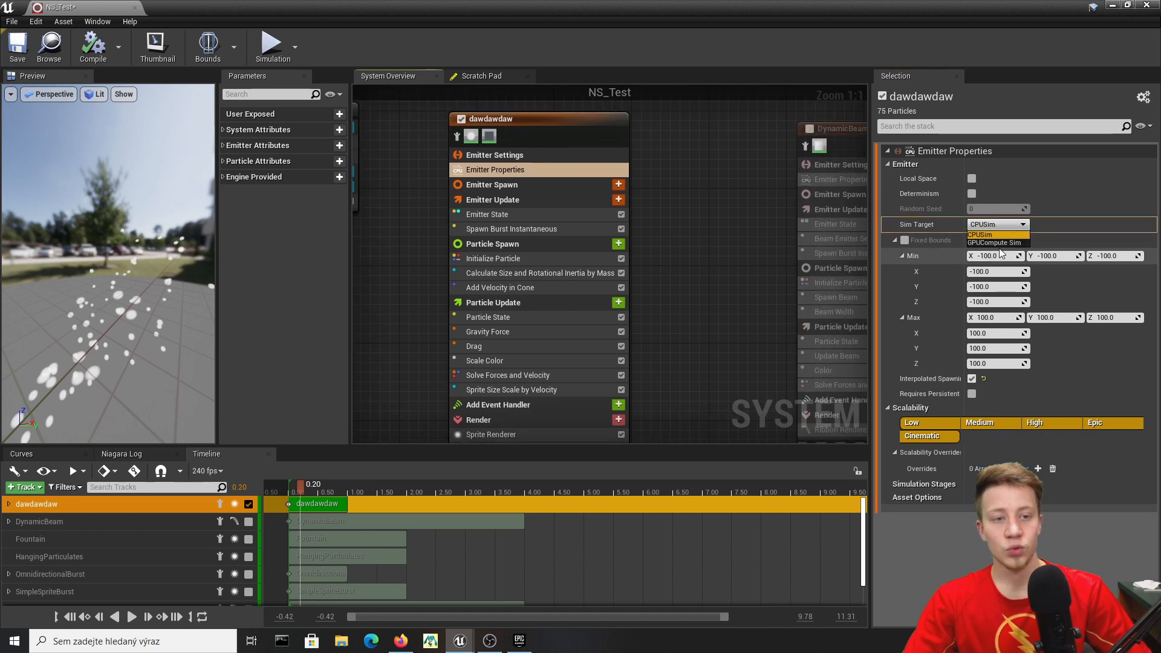
pyautogui.click(1003, 243)
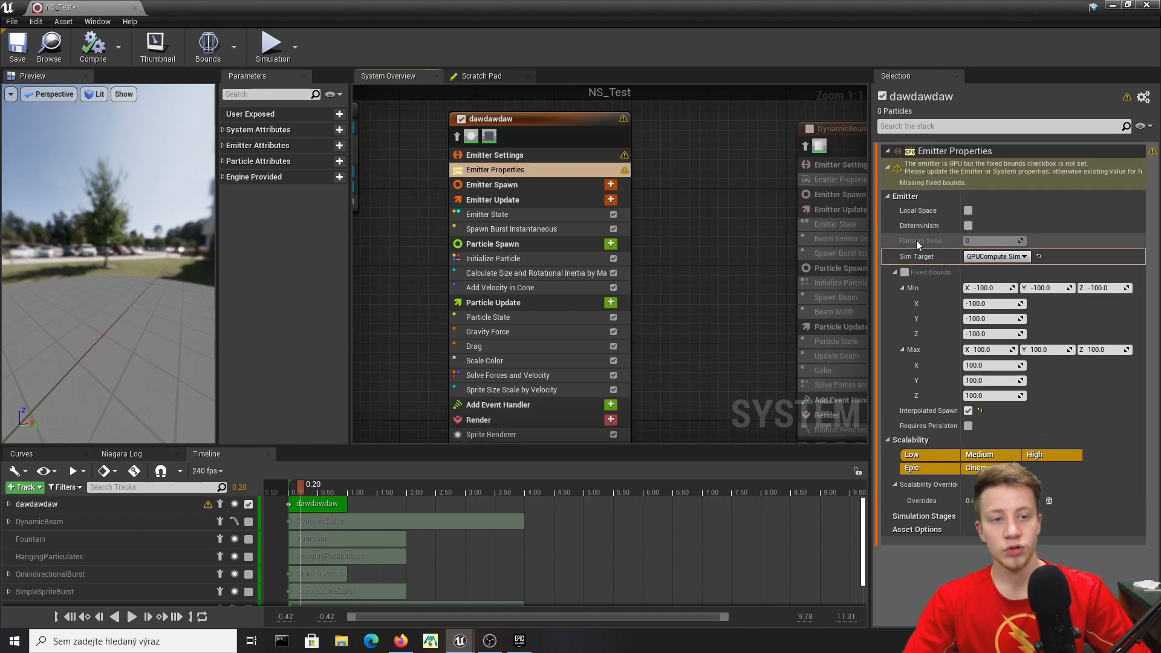
pyautogui.click(905, 272)
pyautogui.scroll(-10, 109, 285)
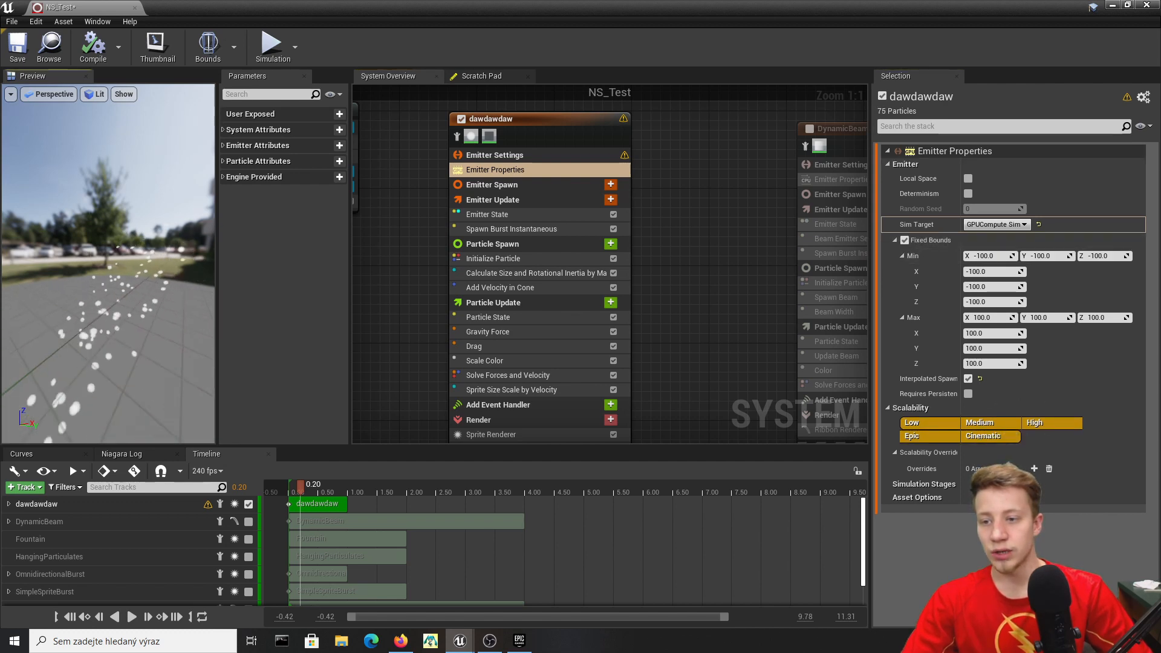
pyautogui.moveTo(109, 284); pyautogui.dragTo(207, 285)
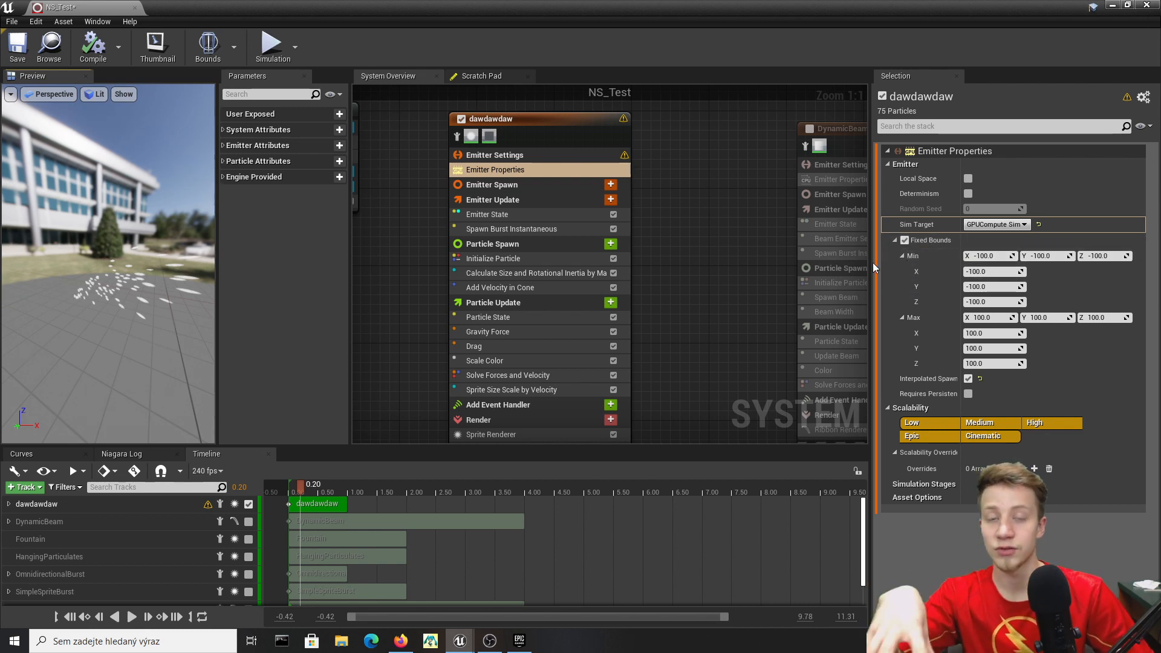
# Set the emitter's Sim Target back to CPUSim and select the Emitter Spawn group.
pyautogui.click(1014, 227)
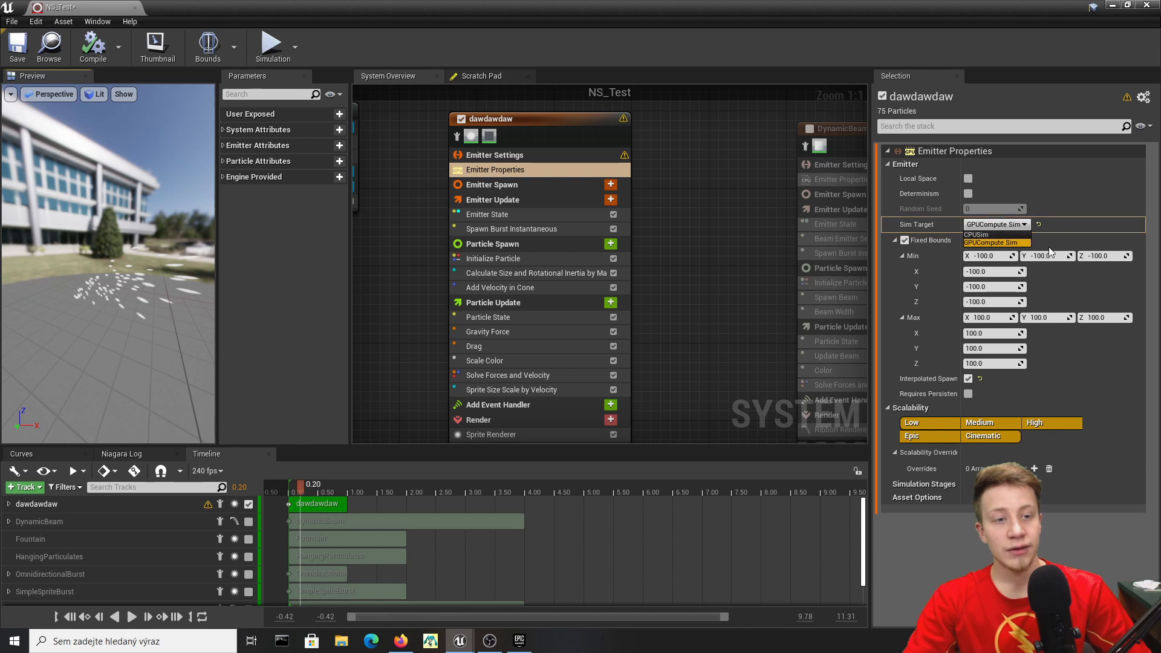
pyautogui.click(986, 235)
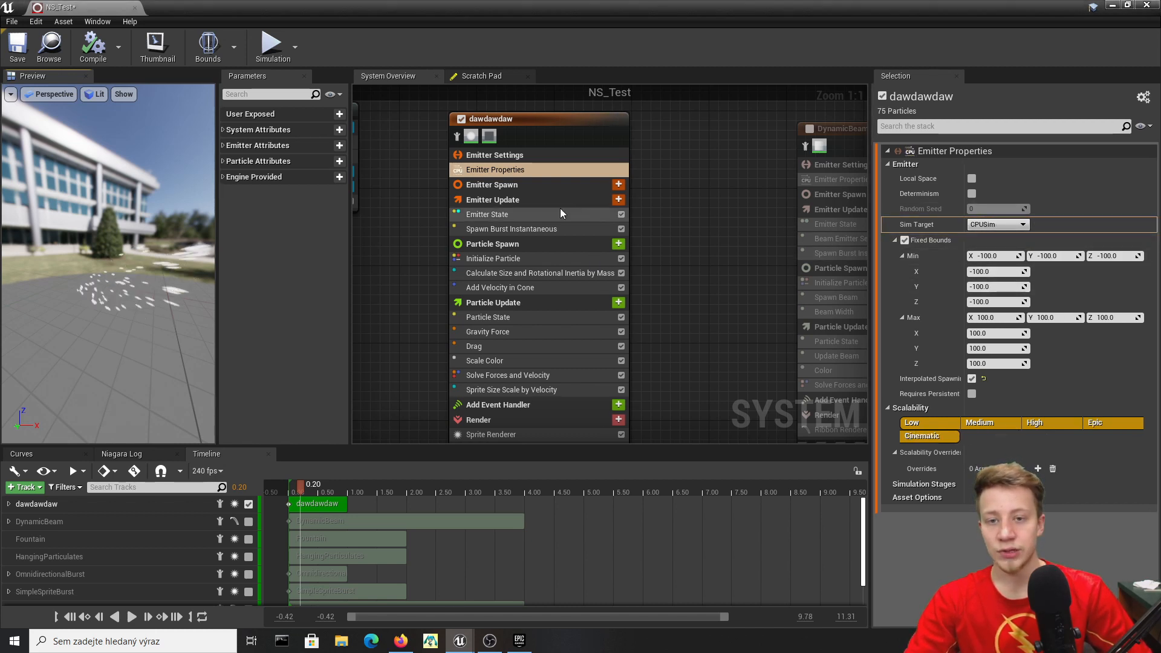
pyautogui.click(605, 184)
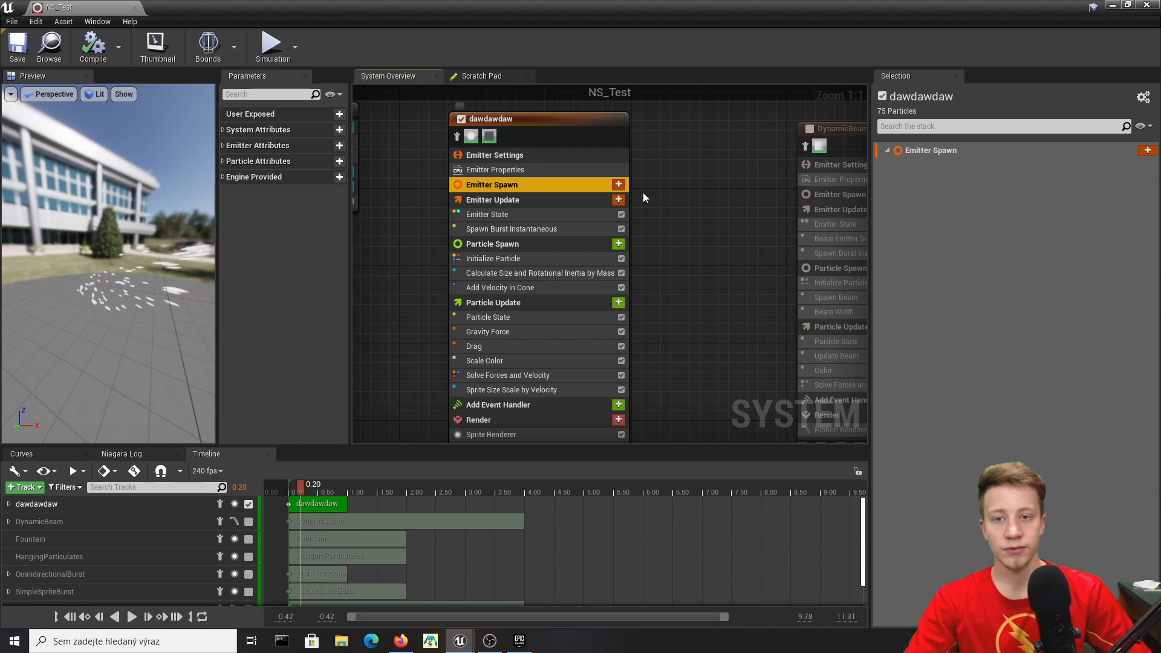
# Set Loop Behavior to Multiple with a Loop Count of 5 in the Emitter State of Emitter Update.
pyautogui.click(533, 198)
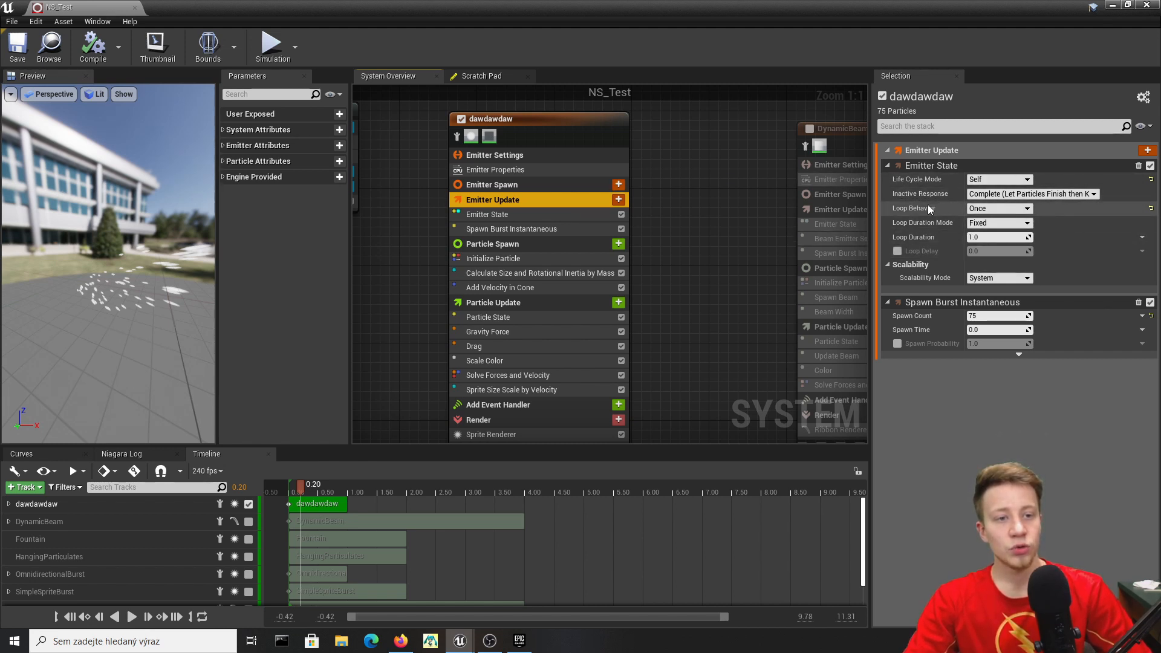
pyautogui.click(1011, 209)
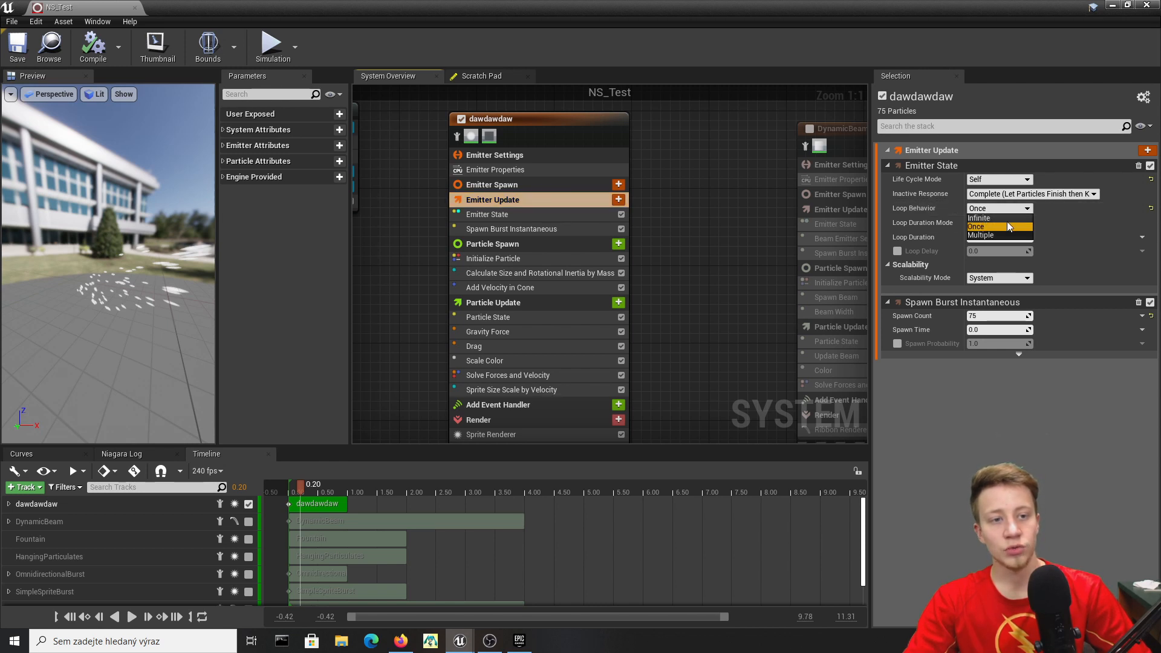
pyautogui.click(995, 237)
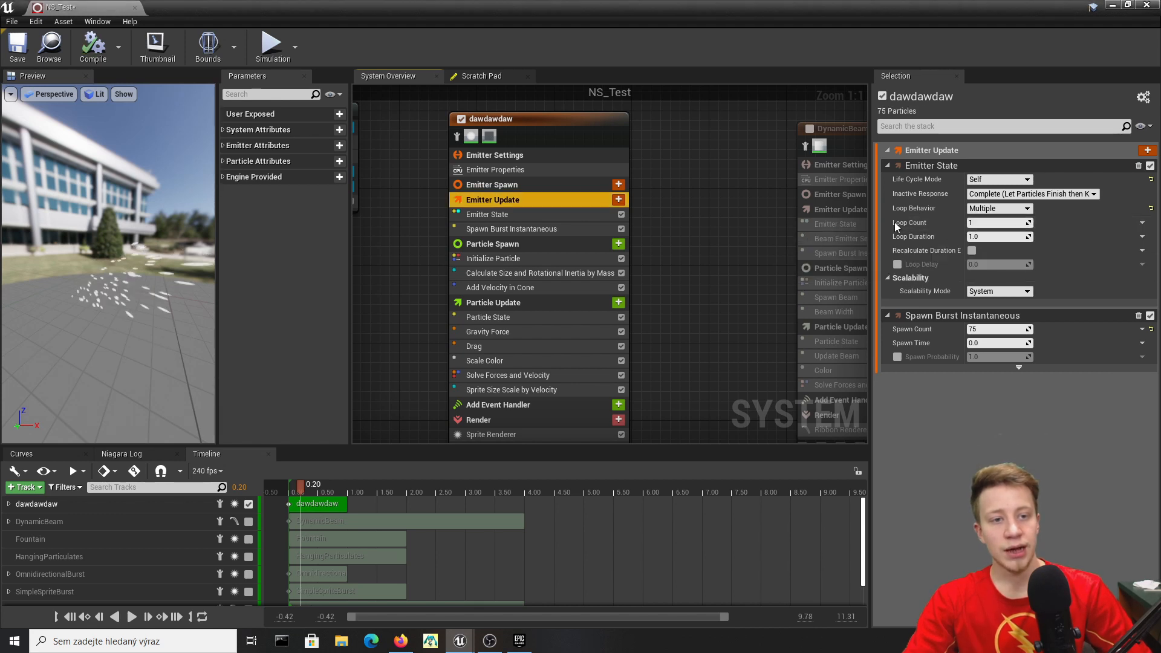
pyautogui.click(997, 222)
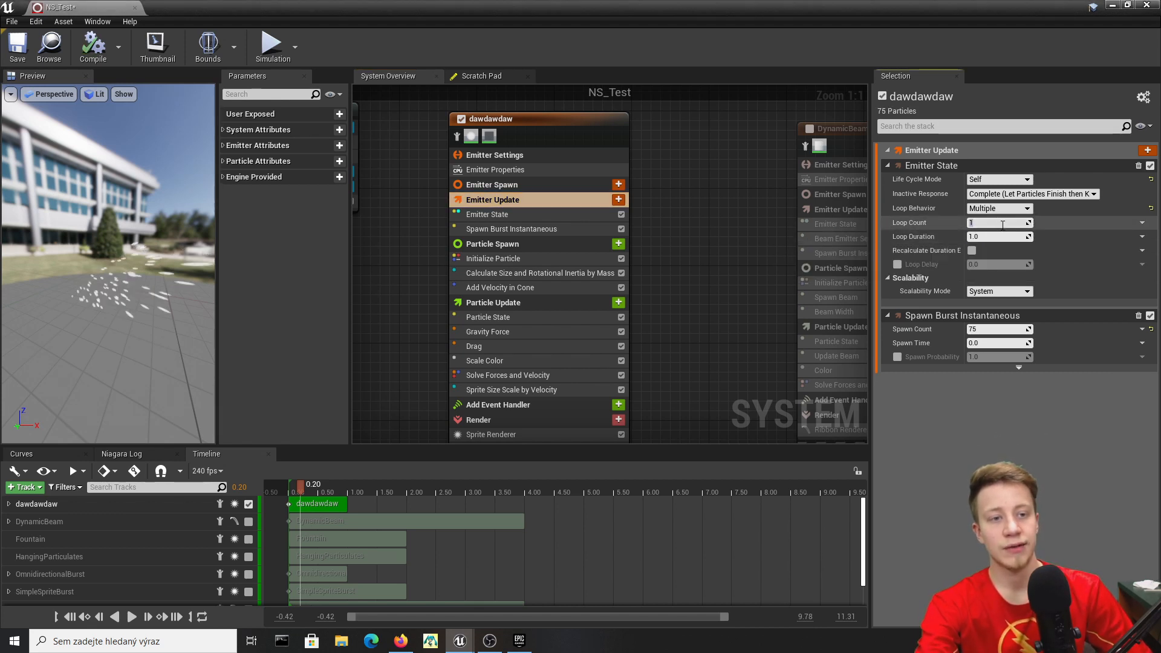
pyautogui.write('5')
pyautogui.press('Return')
# Set the Emitter State's Loop Duration to 0.2 and play the simulation from the start of the timeline.
pyautogui.click(997, 235)
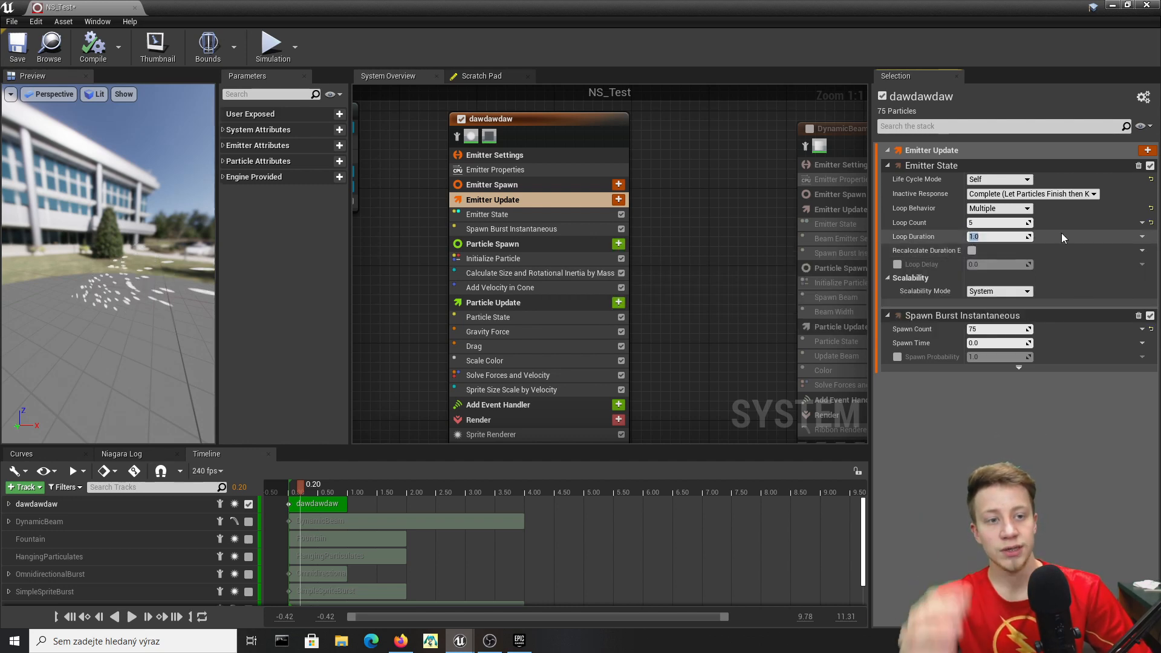
pyautogui.write('0.2')
pyautogui.press('Return')
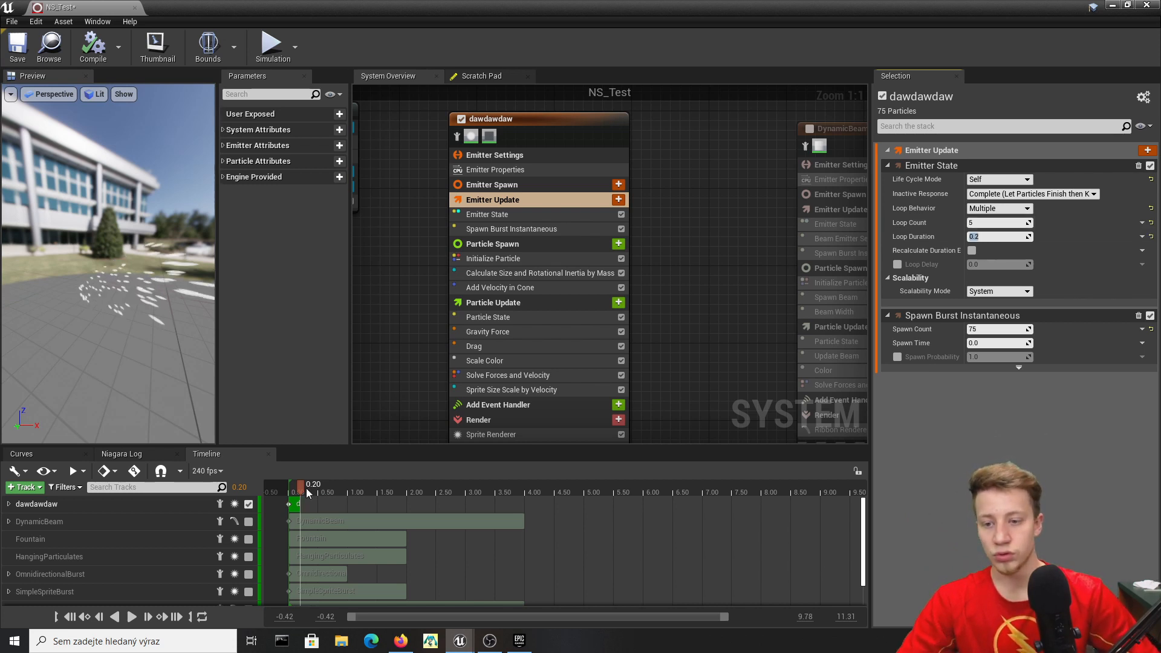
pyautogui.click(287, 493)
pyautogui.press('space')
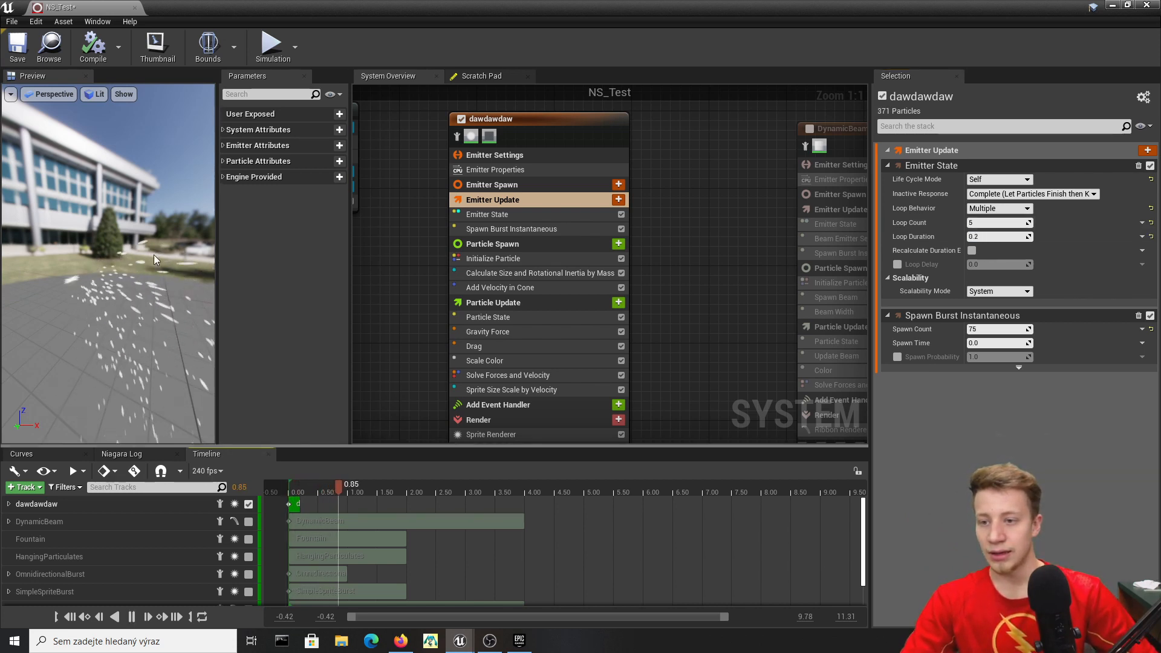
# Set the Emitter State's Loop Behavior to Once.
pyautogui.click(999, 208)
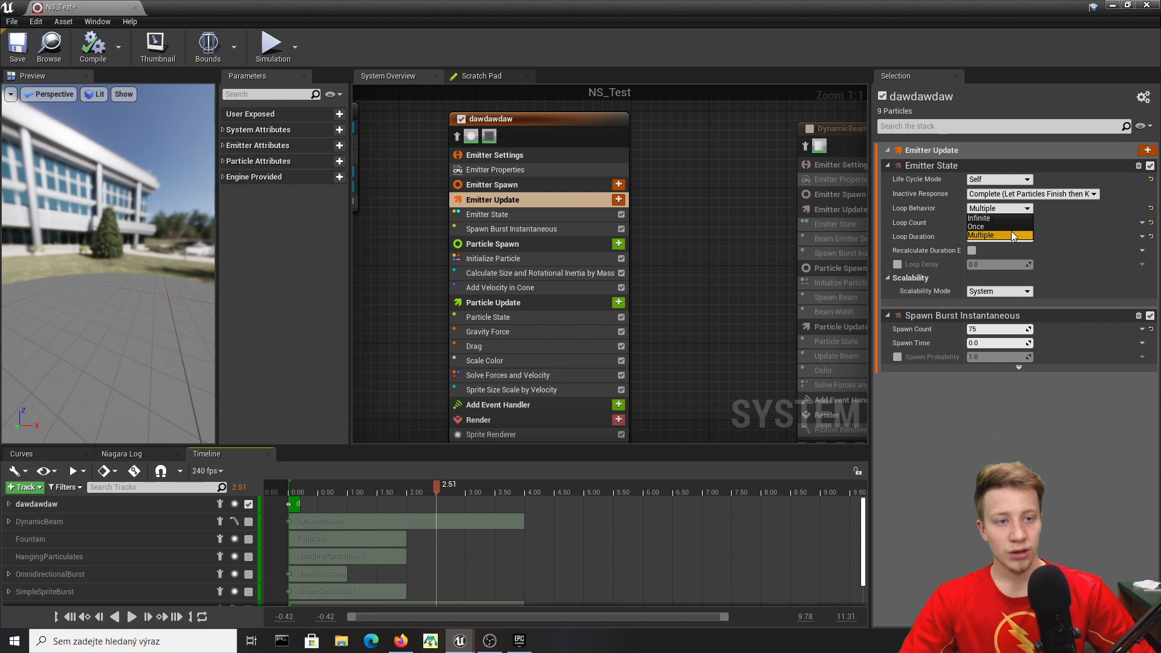
pyautogui.click(1001, 219)
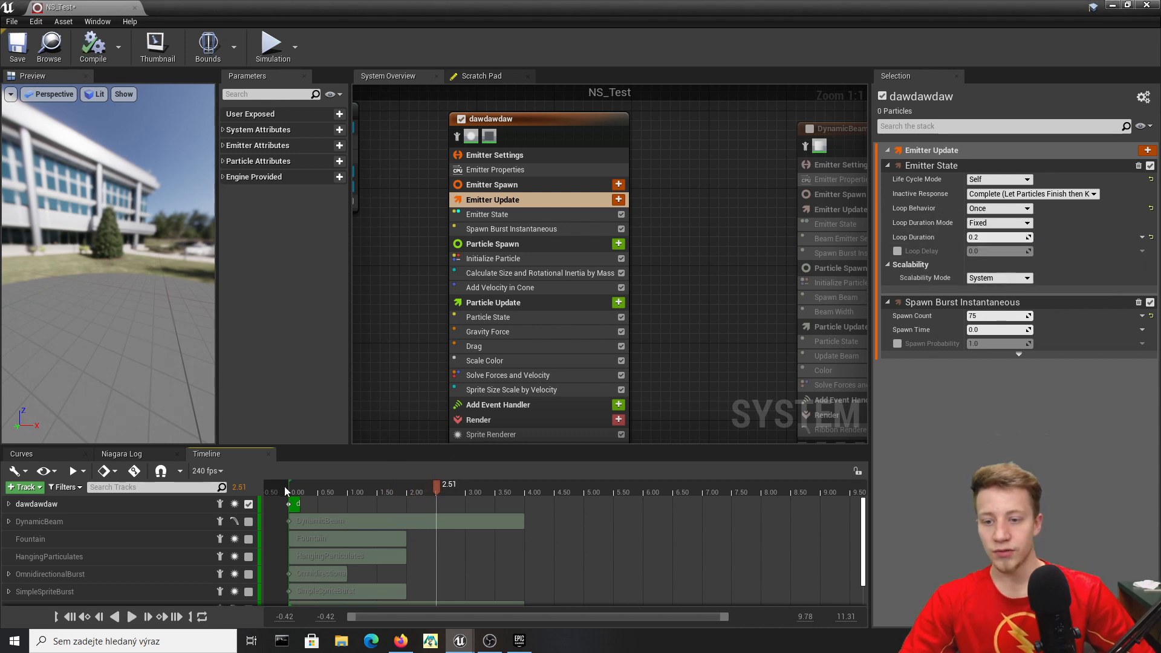
# Set the Emitter State's Loop Behavior to Infinite and play the simulation from the start of the timeline.
pyautogui.click(1004, 209)
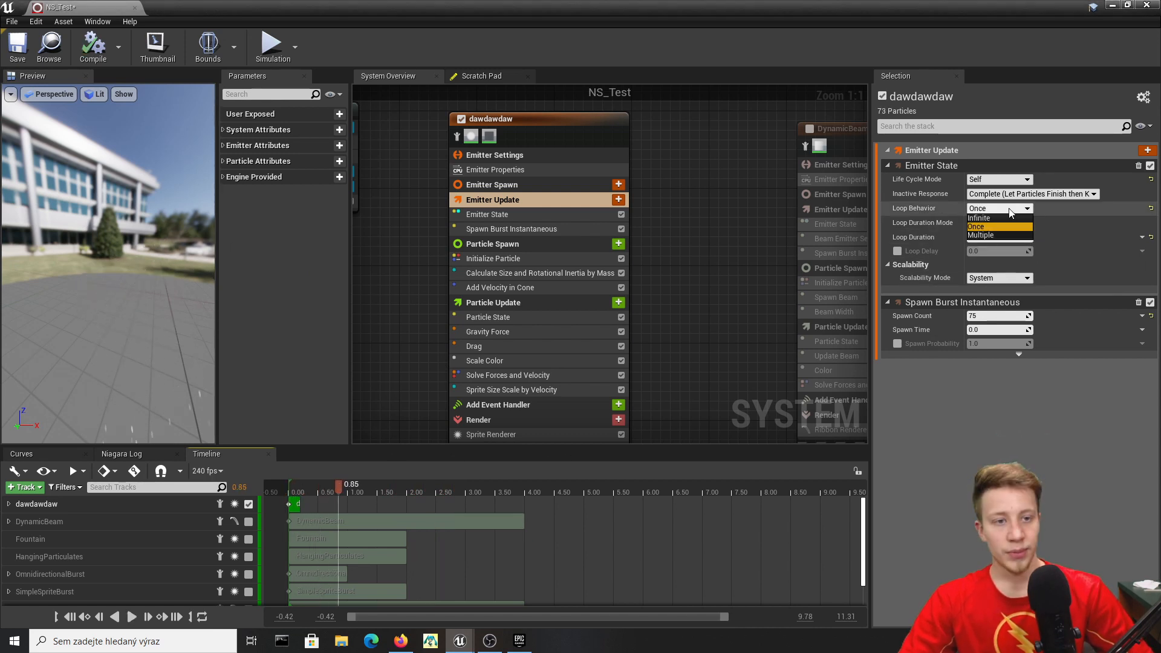
pyautogui.click(1007, 217)
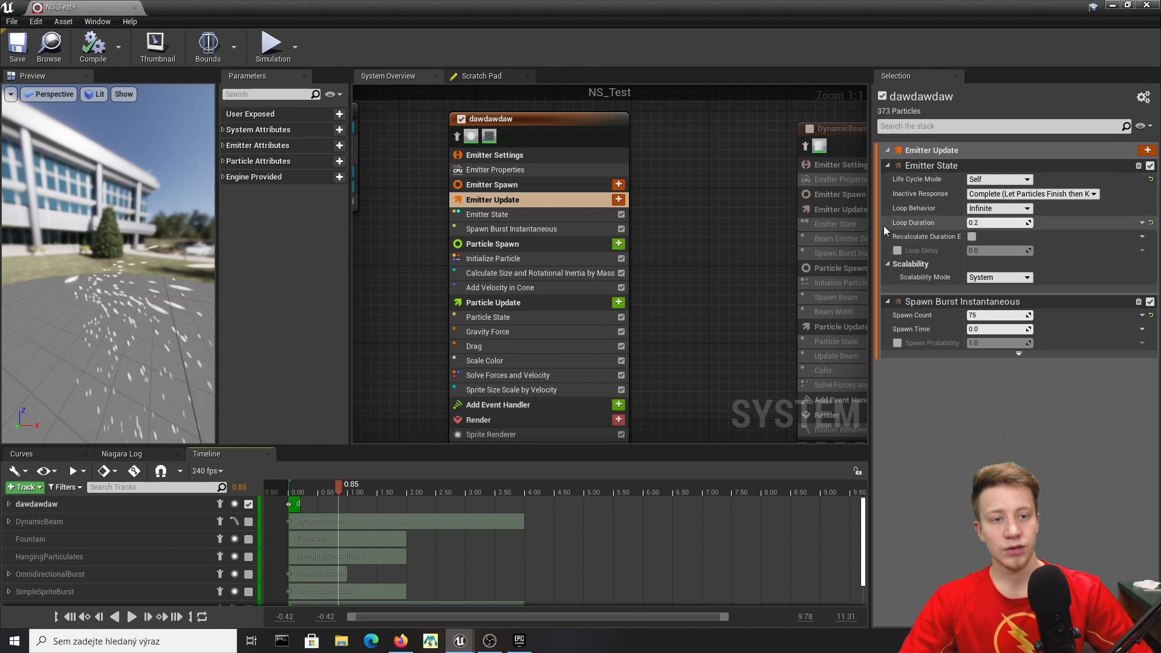
pyautogui.click(292, 490)
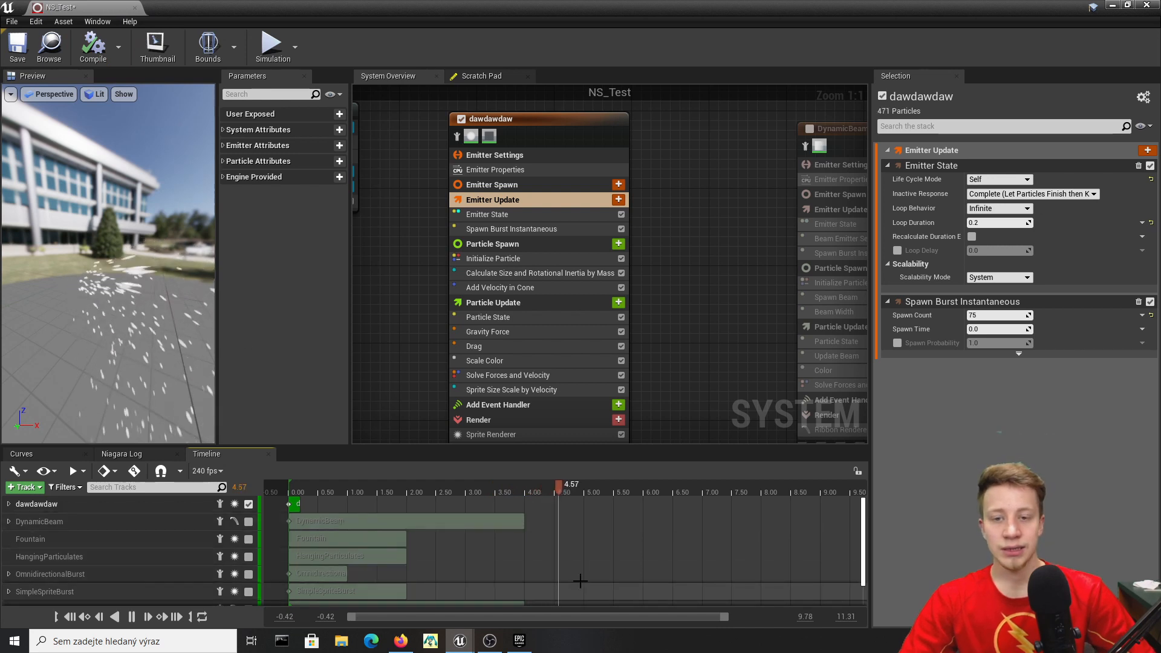
pyautogui.click(282, 492)
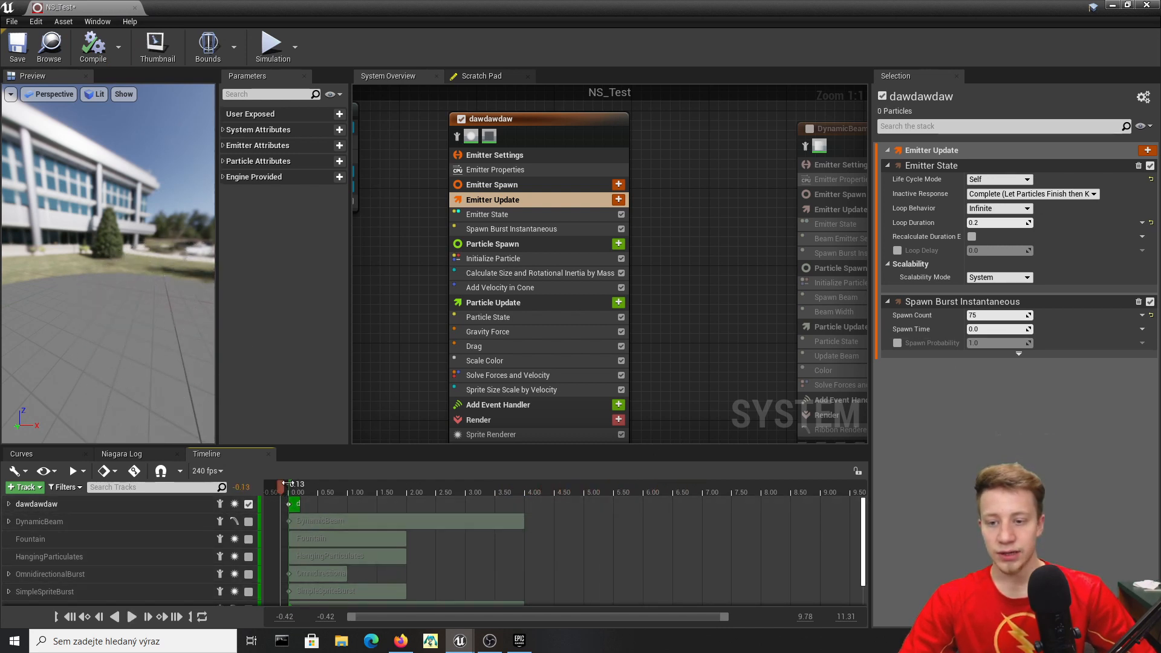
# Return to the start of the timeline and set the Emitter State's Loop Duration to 1.5.
pyautogui.moveTo(289, 492); pyautogui.dragTo(292, 491)
pyautogui.click(979, 224)
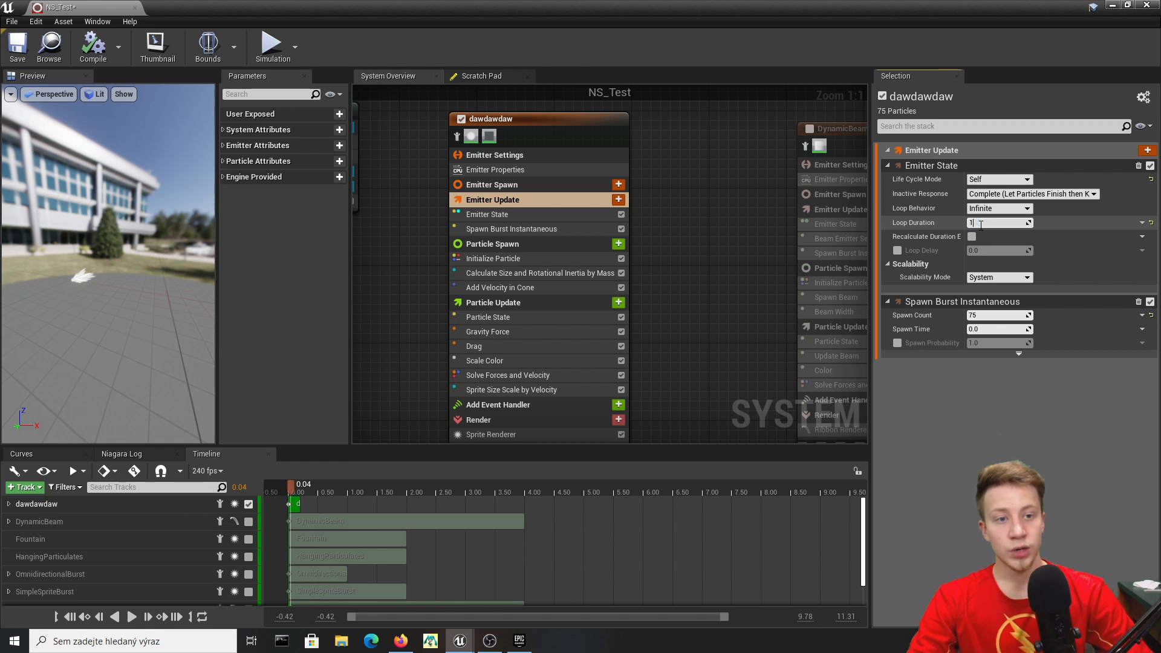
pyautogui.press('Return')
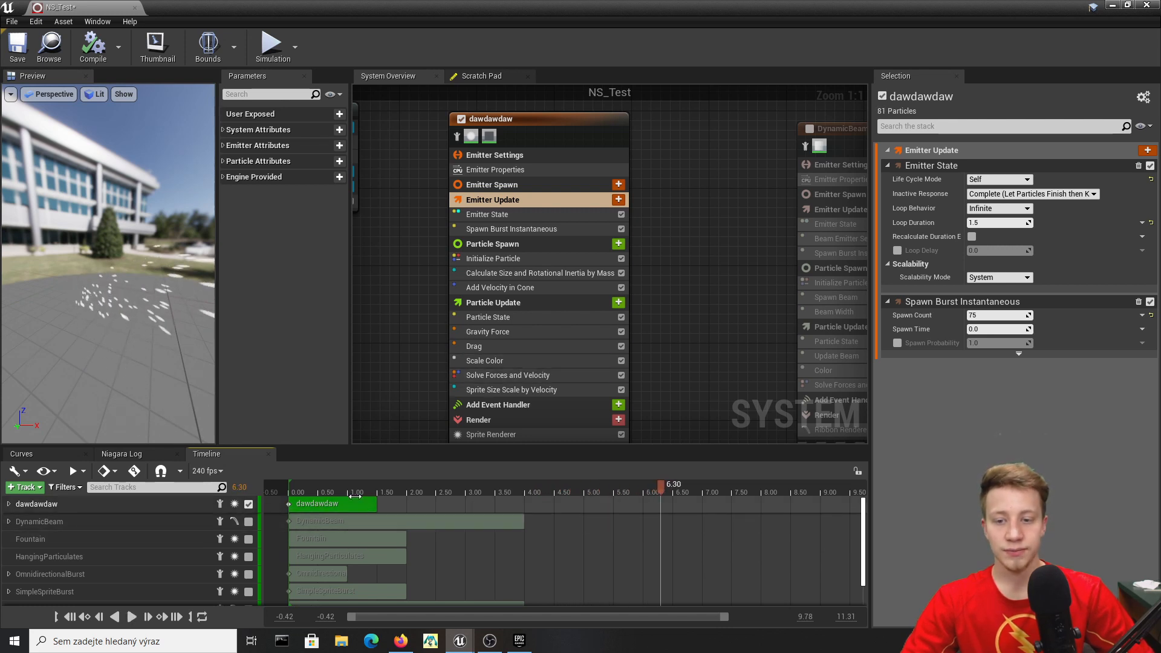
# Set the Spawn Count of Spawn Burst Instantaneous to 750 and replay the simulation from the start.
pyautogui.click(511, 228)
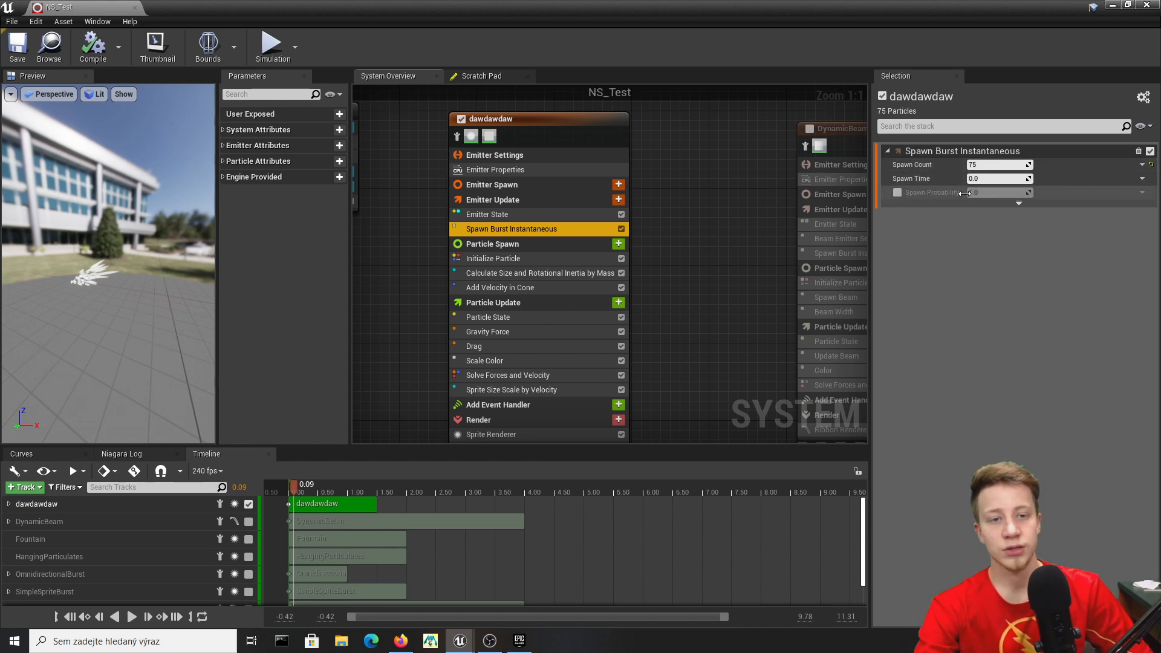
pyautogui.click(991, 165)
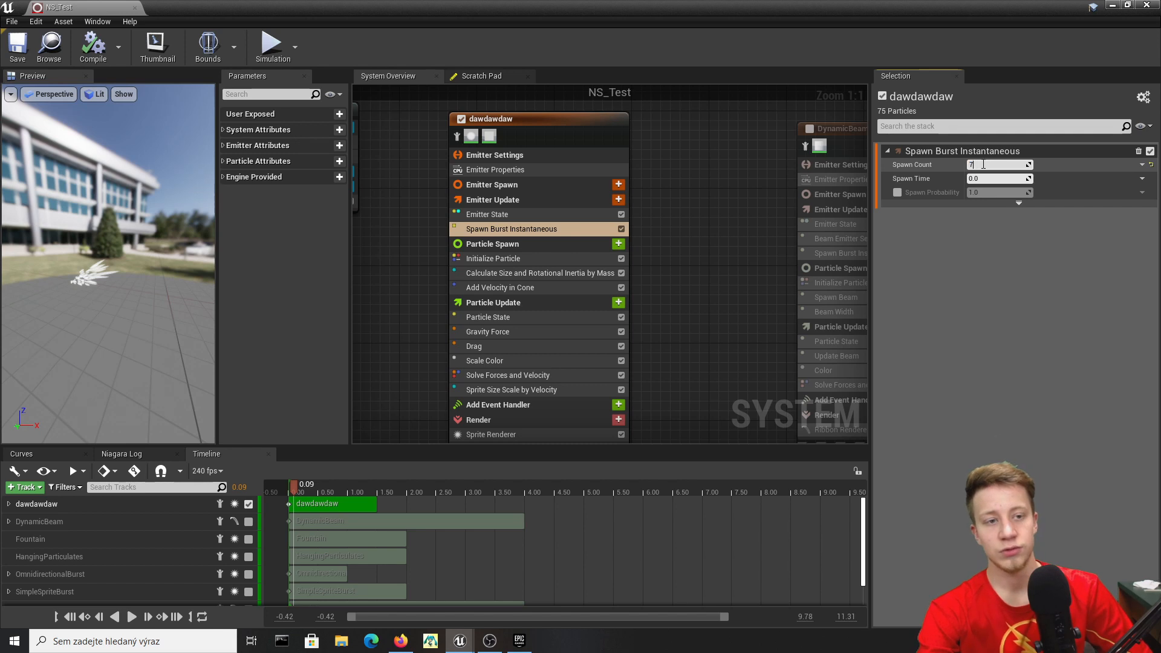
pyautogui.write('0')
pyautogui.press('Return')
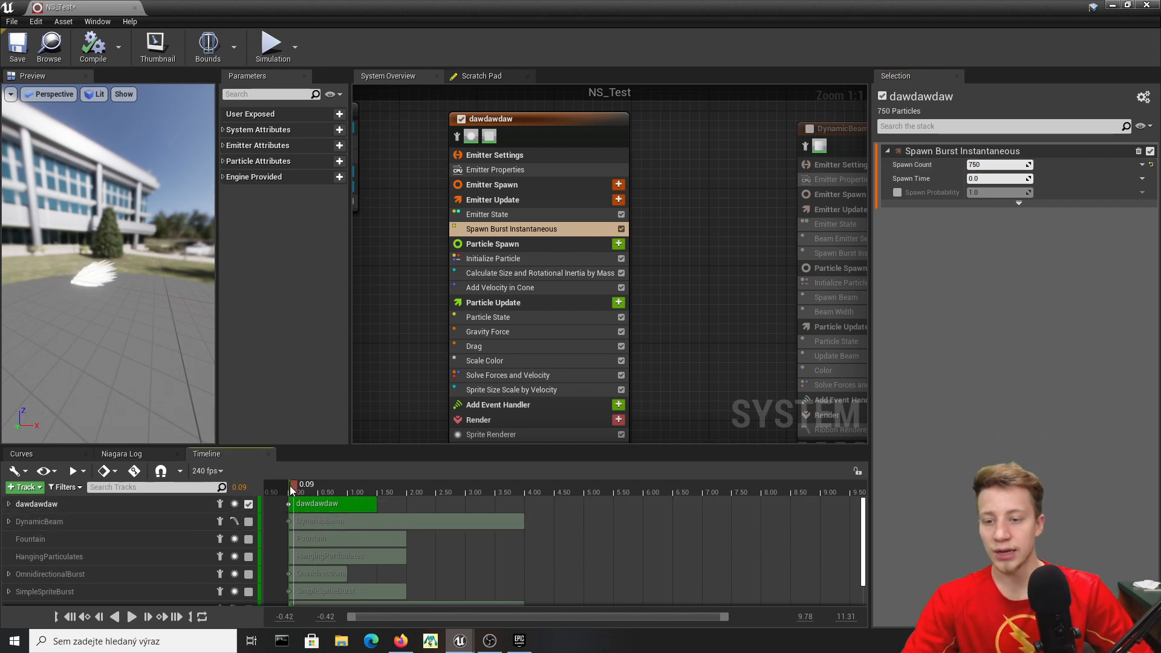
pyautogui.moveTo(288, 485); pyautogui.dragTo(255, 484)
pyautogui.press('space')
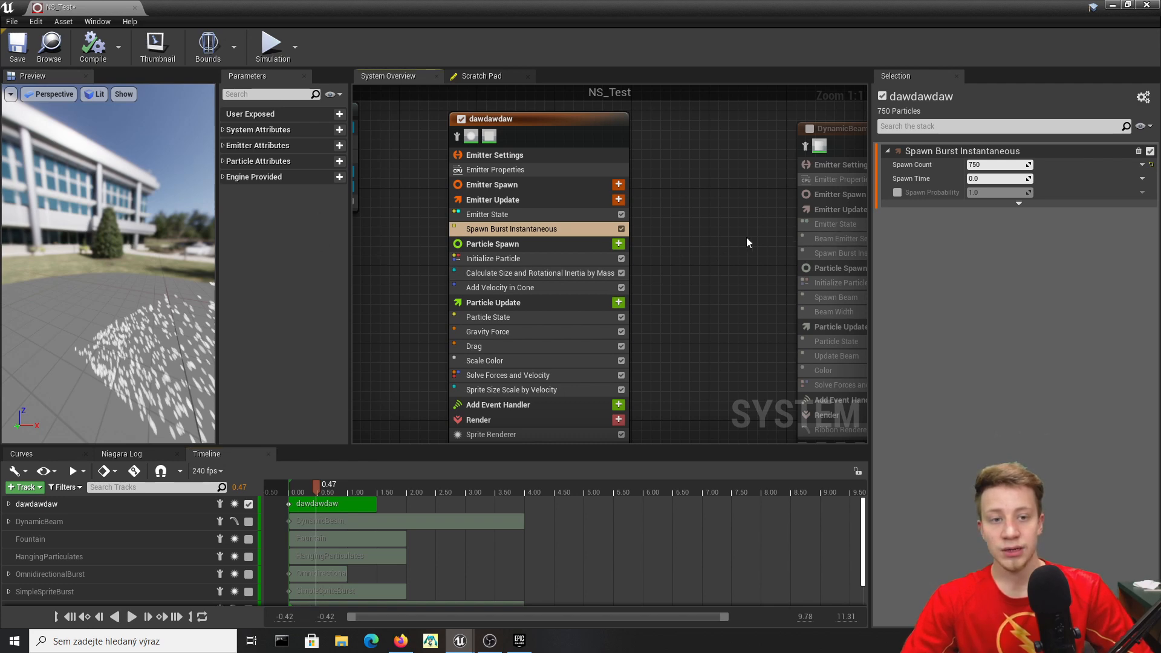
# Add a Spawn Rate module to the Emitter Update group of the dawdawdaw emitter.
pyautogui.moveTo(828, 239); pyautogui.dragTo(746, 238, button='right')
pyautogui.click(706, 185)
pyautogui.scroll(-6, 728, 203)
pyautogui.moveTo(817, 321); pyautogui.dragTo(577, 314, button='right')
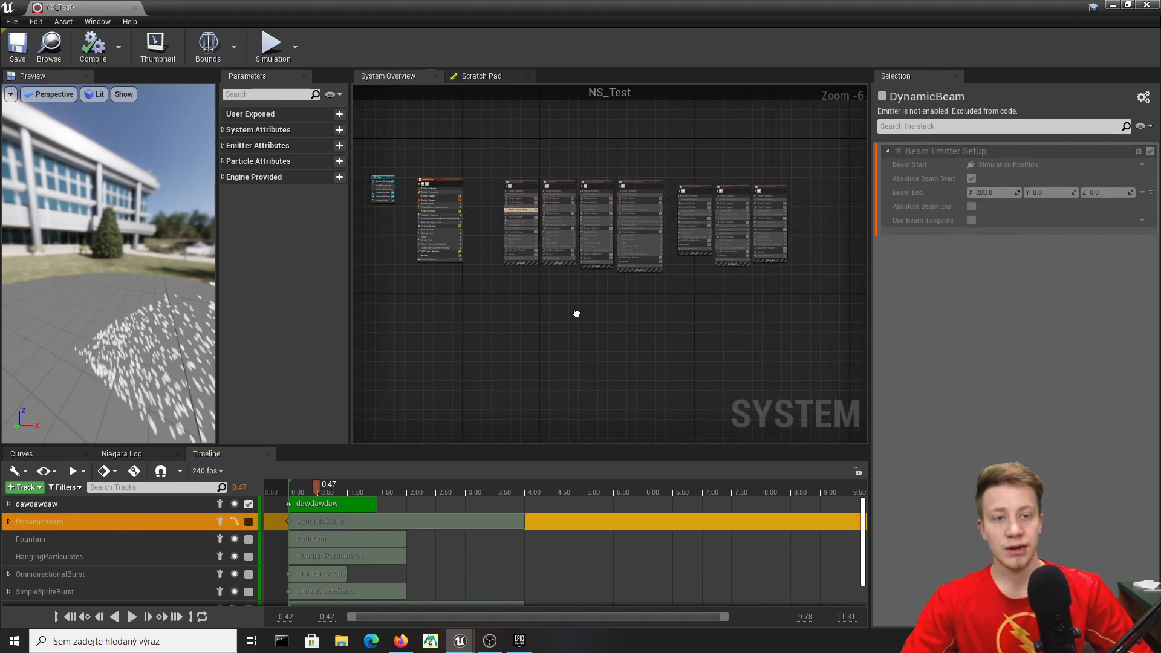
pyautogui.moveTo(495, 340); pyautogui.dragTo(579, 362, button='right')
pyautogui.scroll(6, 532, 245)
pyautogui.moveTo(484, 171); pyautogui.dragTo(537, 208, button='right')
pyautogui.click(537, 207)
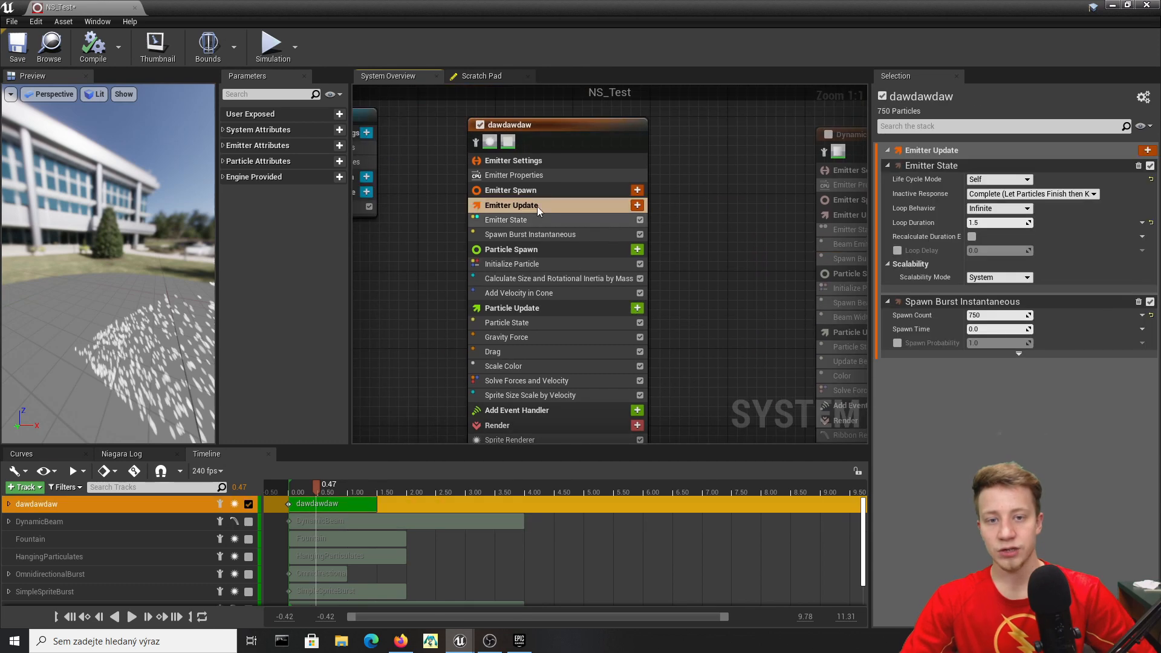
pyautogui.click(637, 206)
pyautogui.write('spaw')
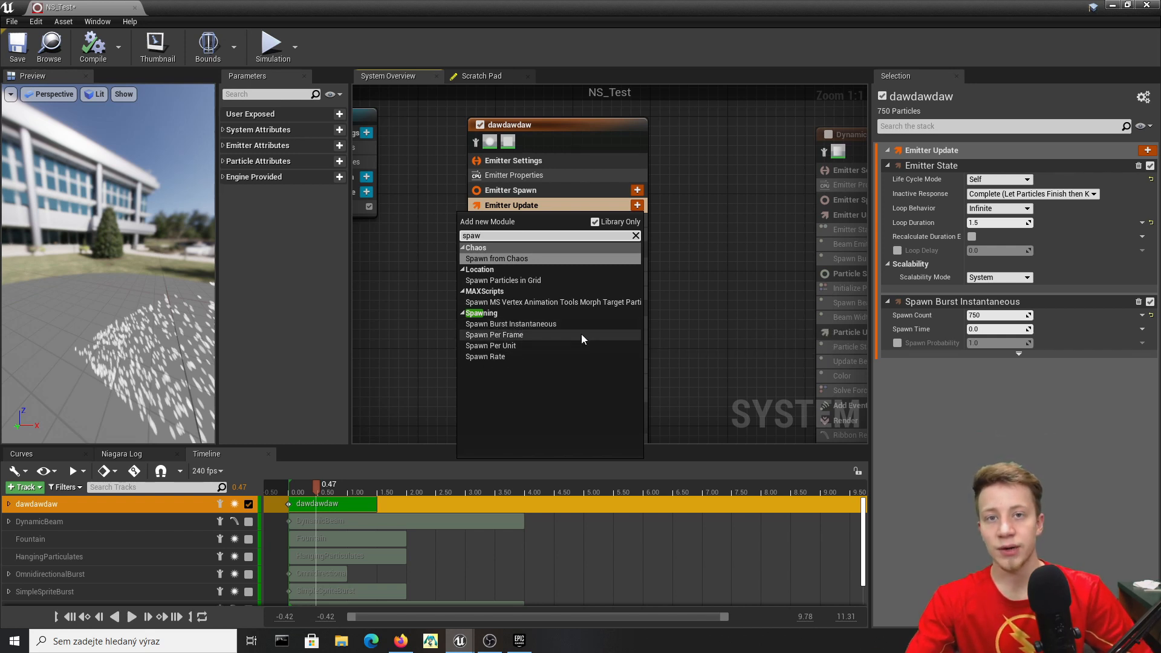
pyautogui.click(541, 358)
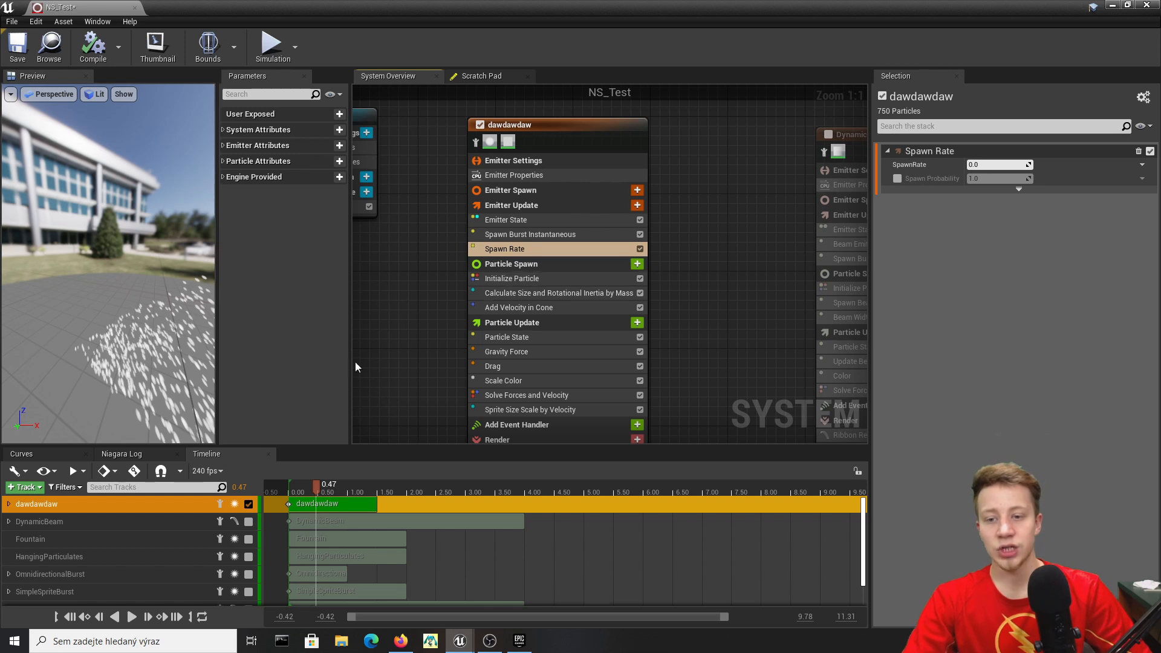
# Replay the simulation, disable Spawn Burst Instantaneous and set the SpawnRate to 50 to preview continuous spawning.
pyautogui.click(285, 486)
pyautogui.press('space')
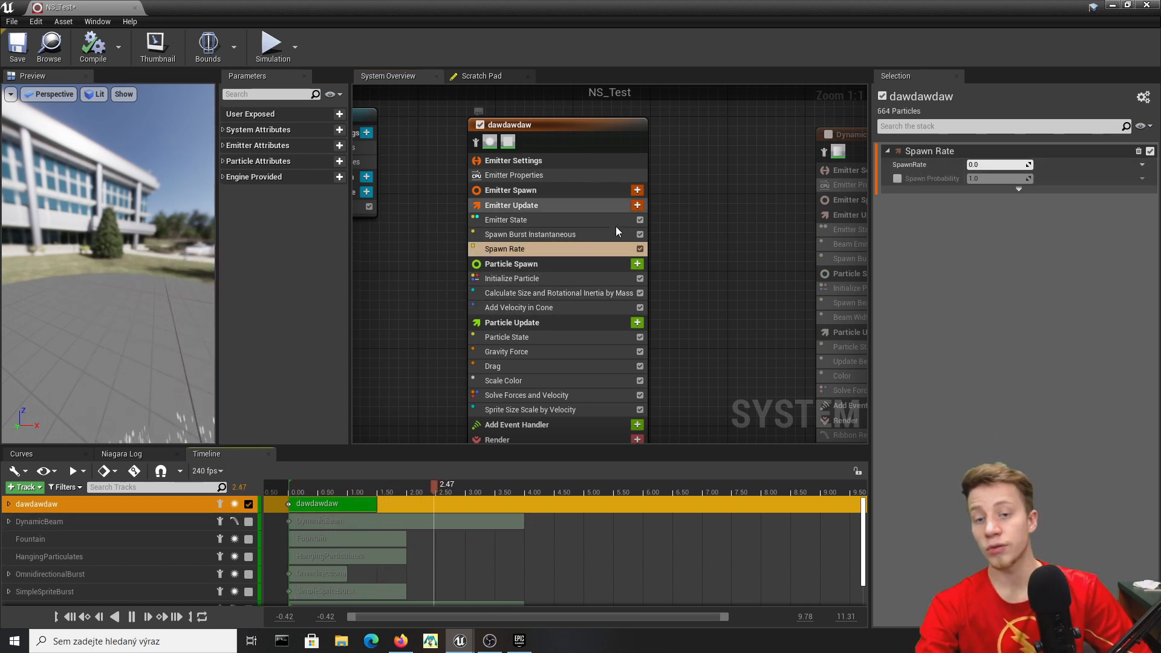
pyautogui.click(640, 234)
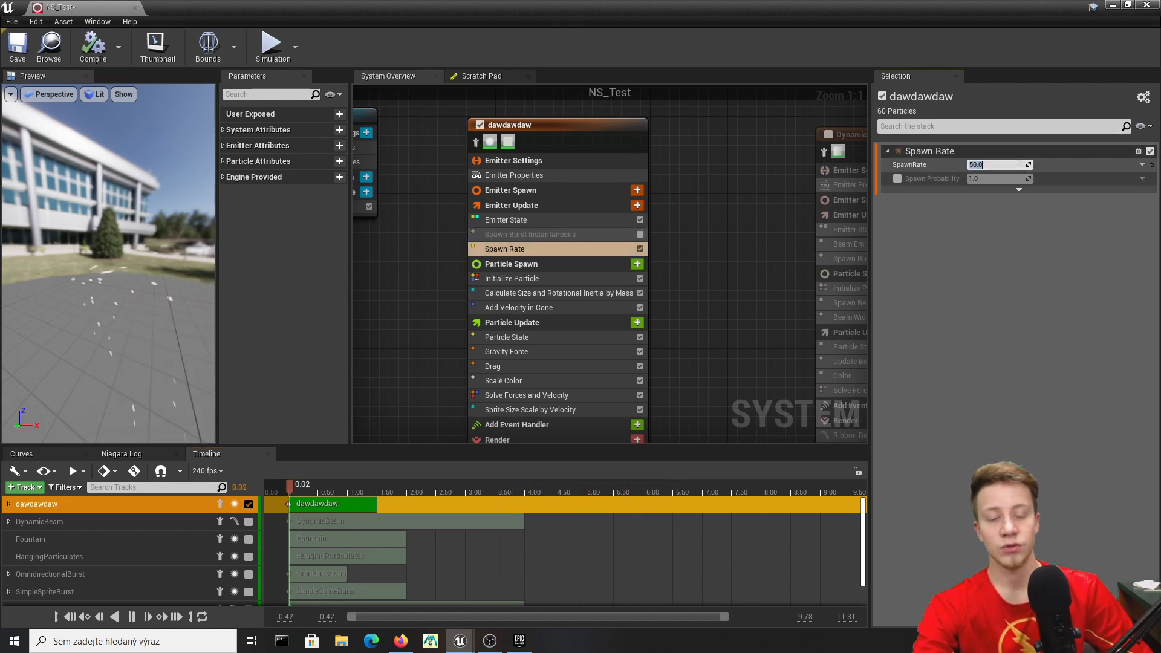
pyautogui.moveTo(134, 340); pyautogui.dragTo(197, 339)
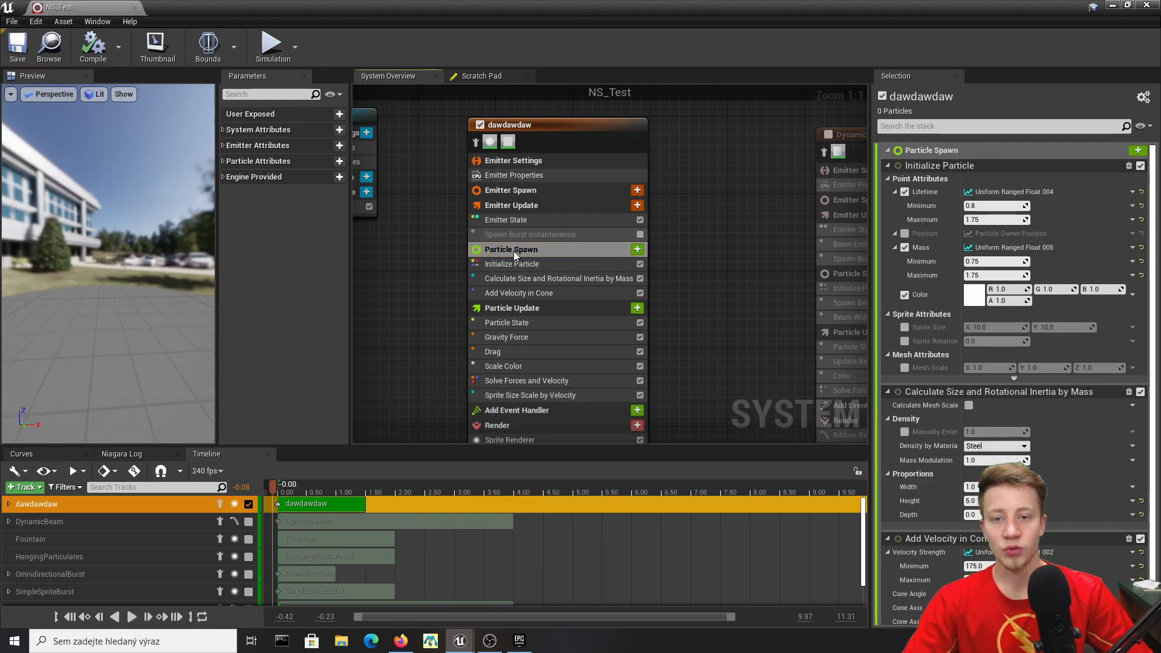
# Reset the Lifetime of Initialize Particle in the Particle Spawn group to its default value.
pyautogui.click(517, 251)
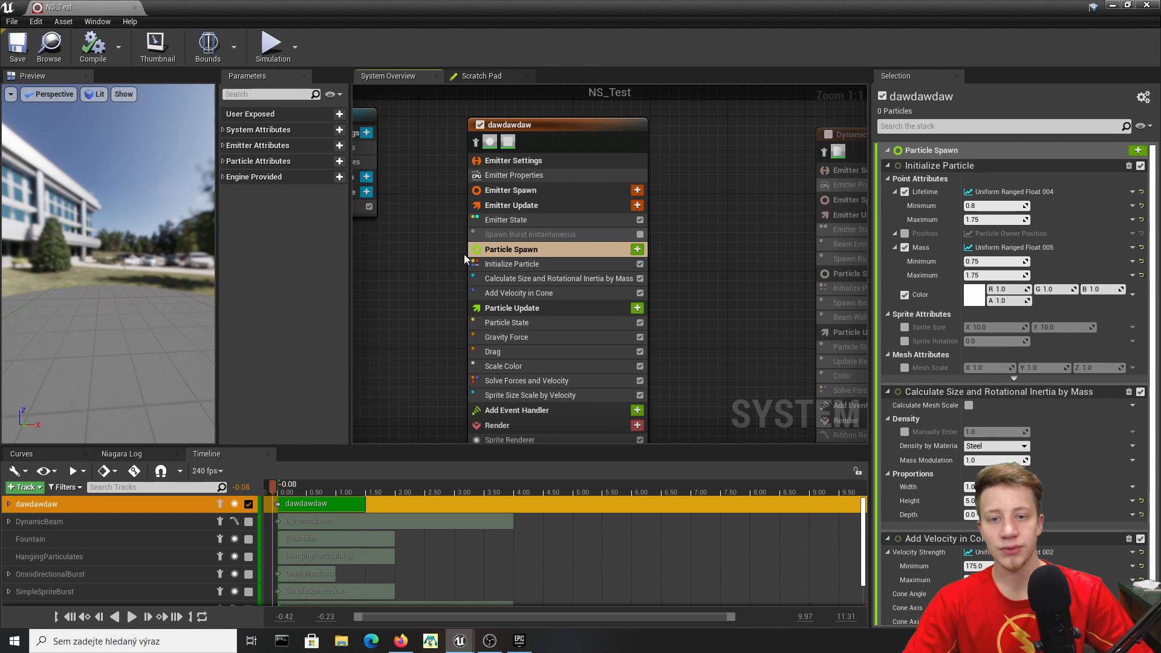
pyautogui.click(484, 264)
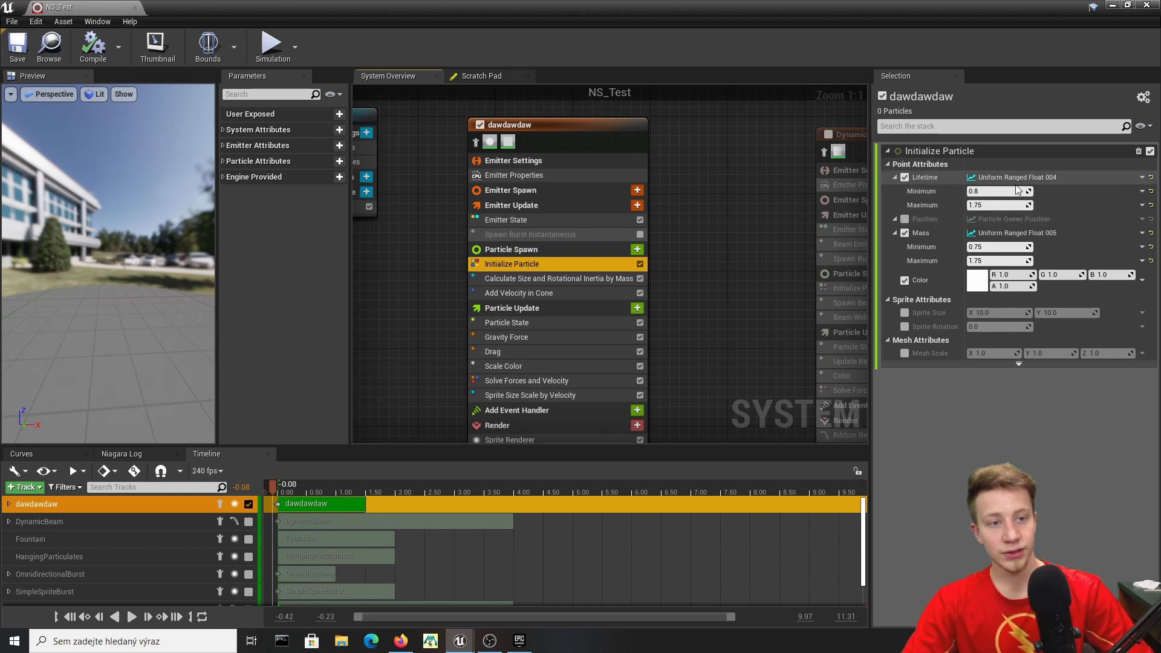
pyautogui.click(1152, 177)
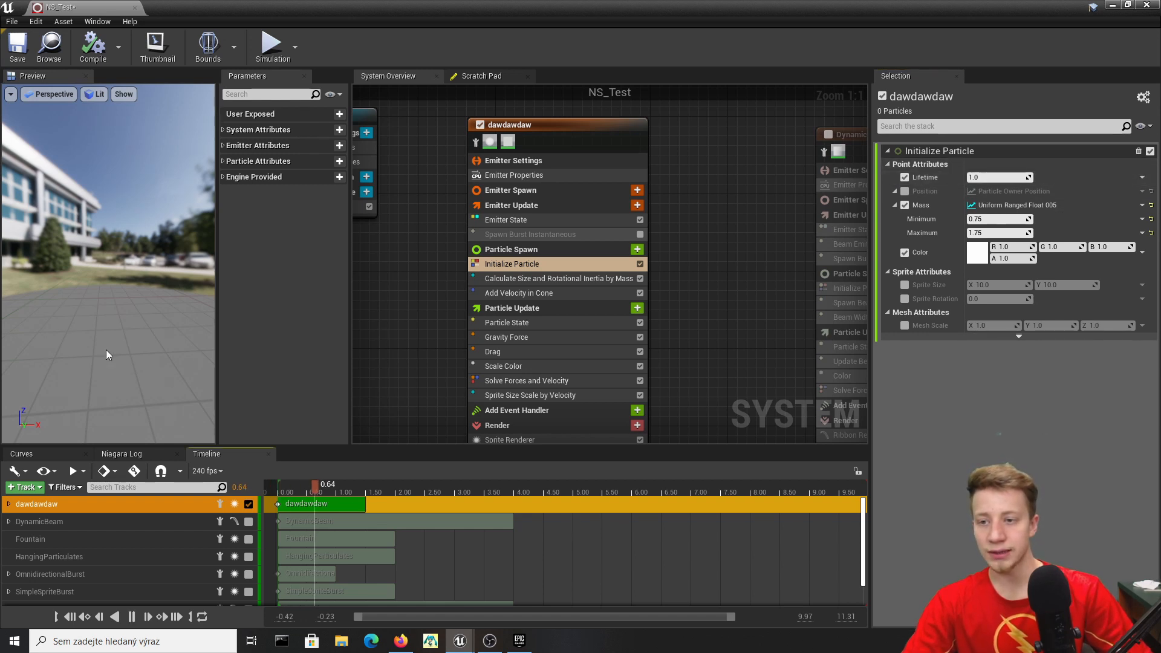
# Re-enable the Spawn Burst Instantaneous module and play the simulation from the start of the timeline.
pyautogui.click(548, 234)
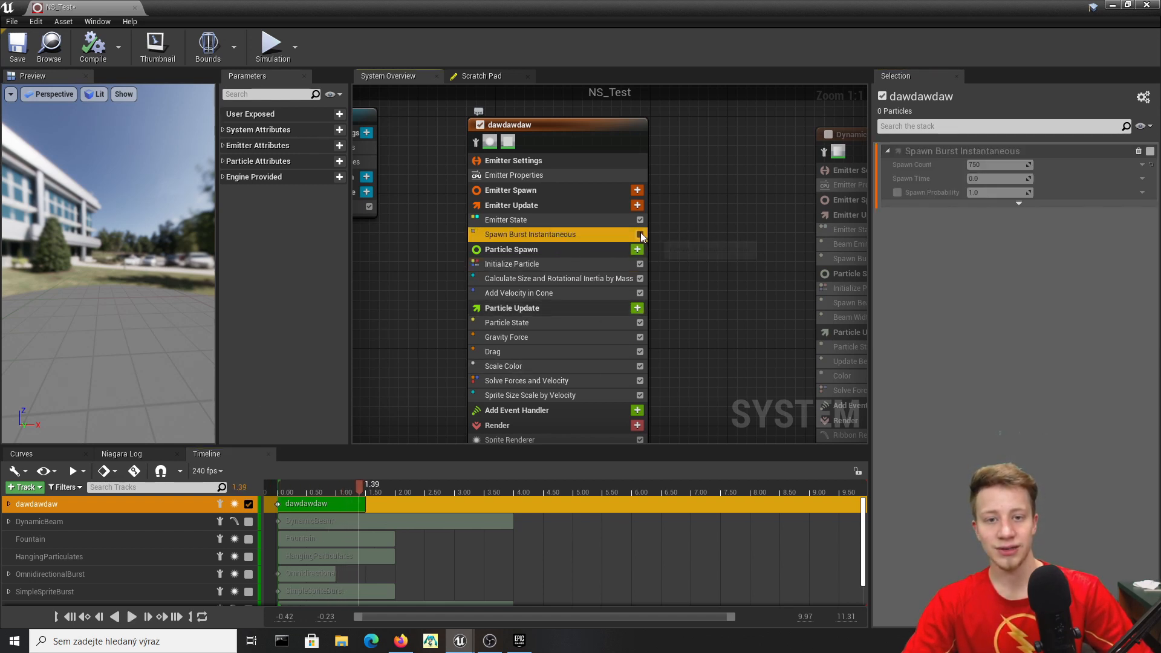
pyautogui.click(270, 489)
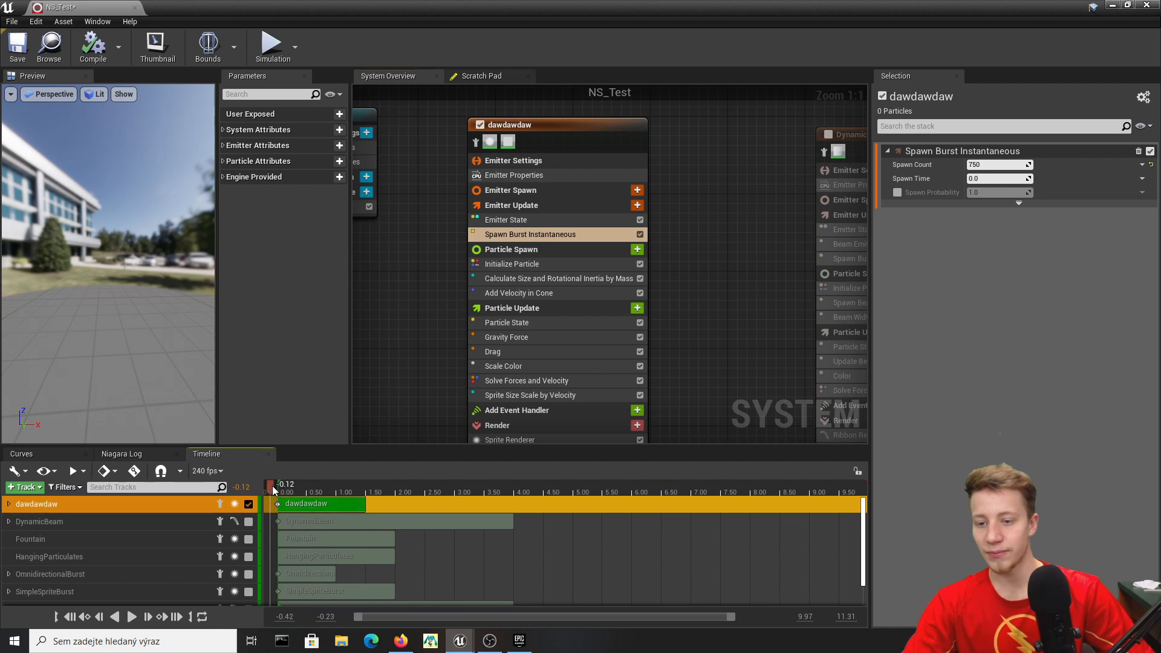
pyautogui.press('space')
pyautogui.press('space')
# Assign the Uniform Ranged Float dynamic input to the Lifetime of Initialize Particle.
pyautogui.click(546, 251)
pyautogui.click(542, 221)
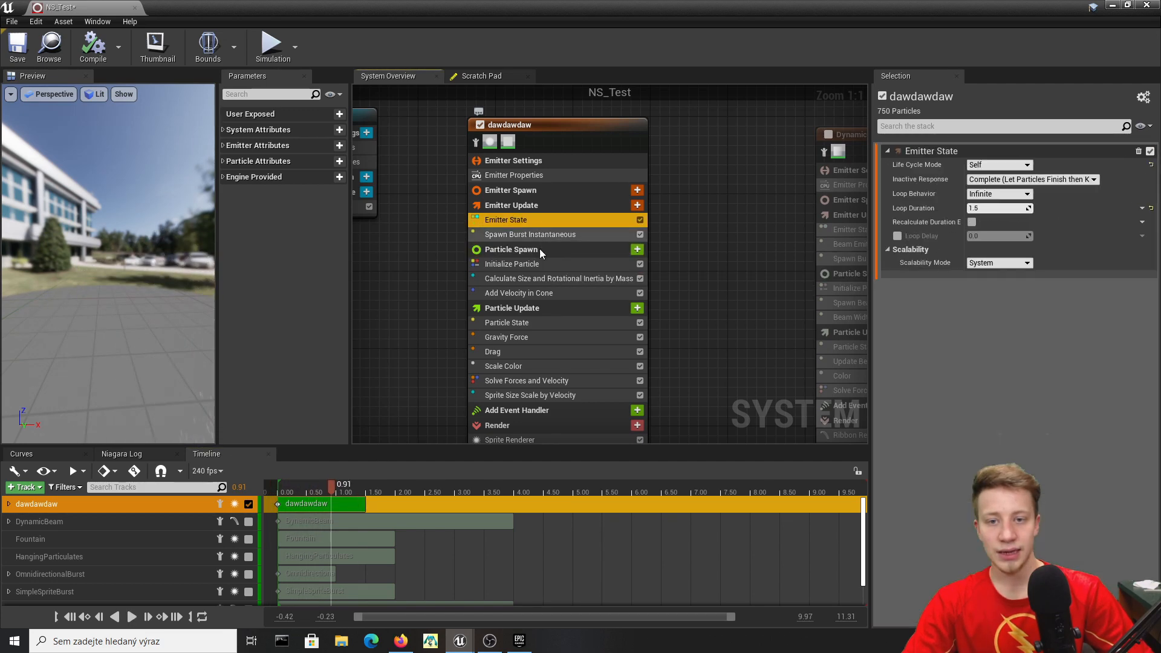
pyautogui.click(540, 250)
pyautogui.click(539, 266)
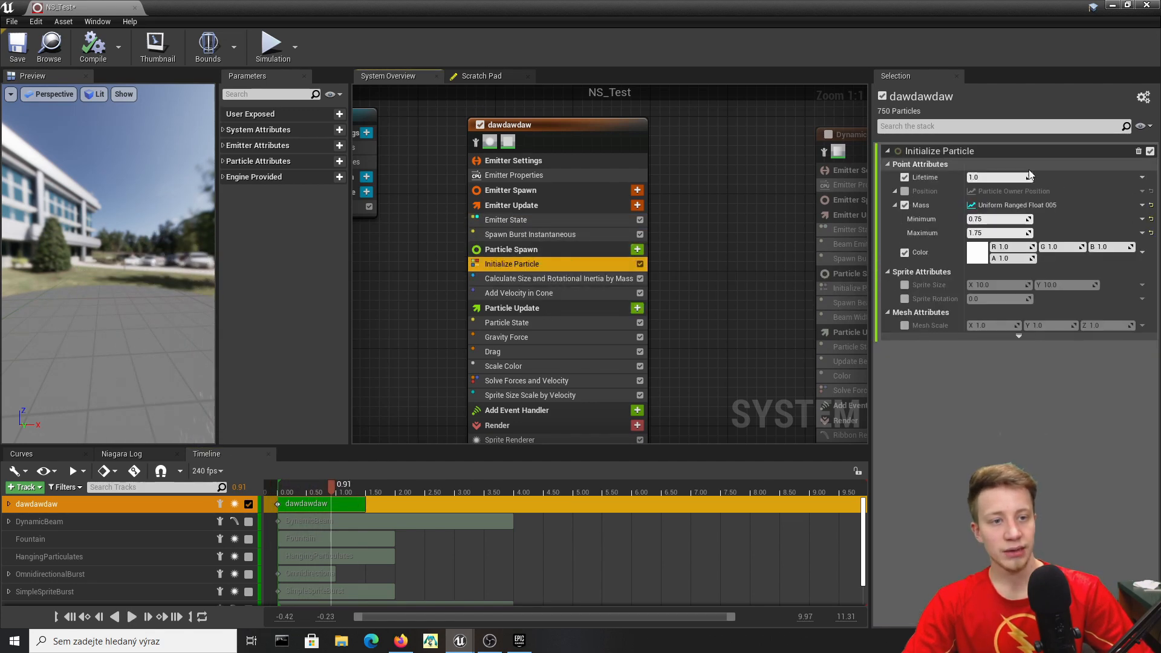
pyautogui.click(1143, 180)
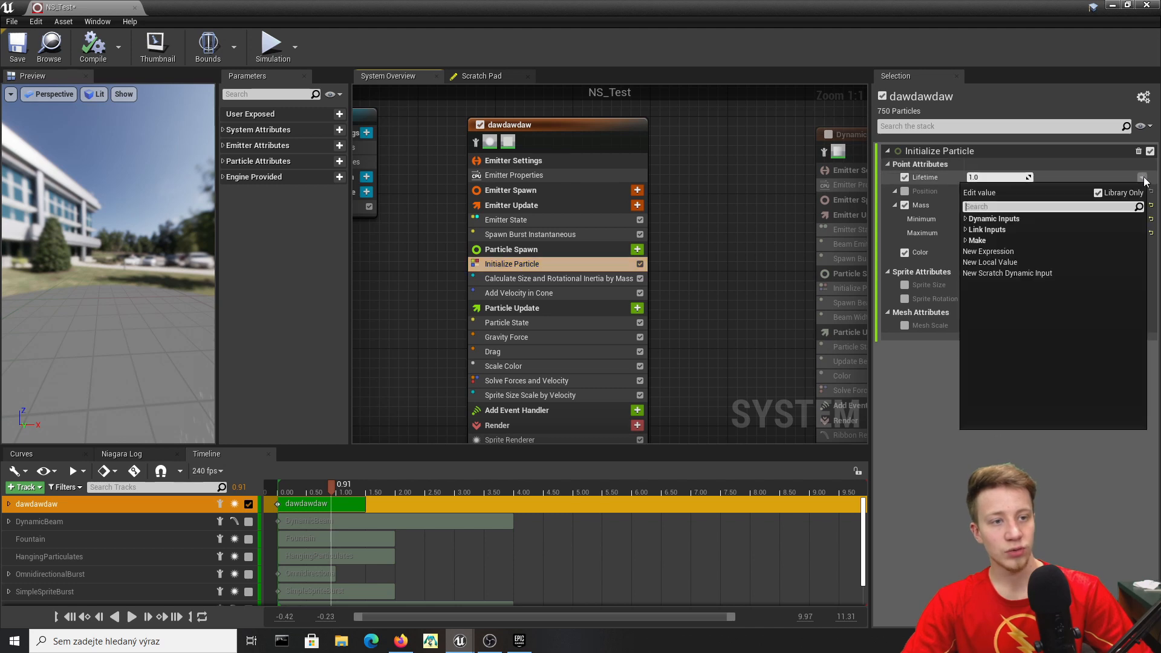
pyautogui.click(994, 178)
pyautogui.click(993, 159)
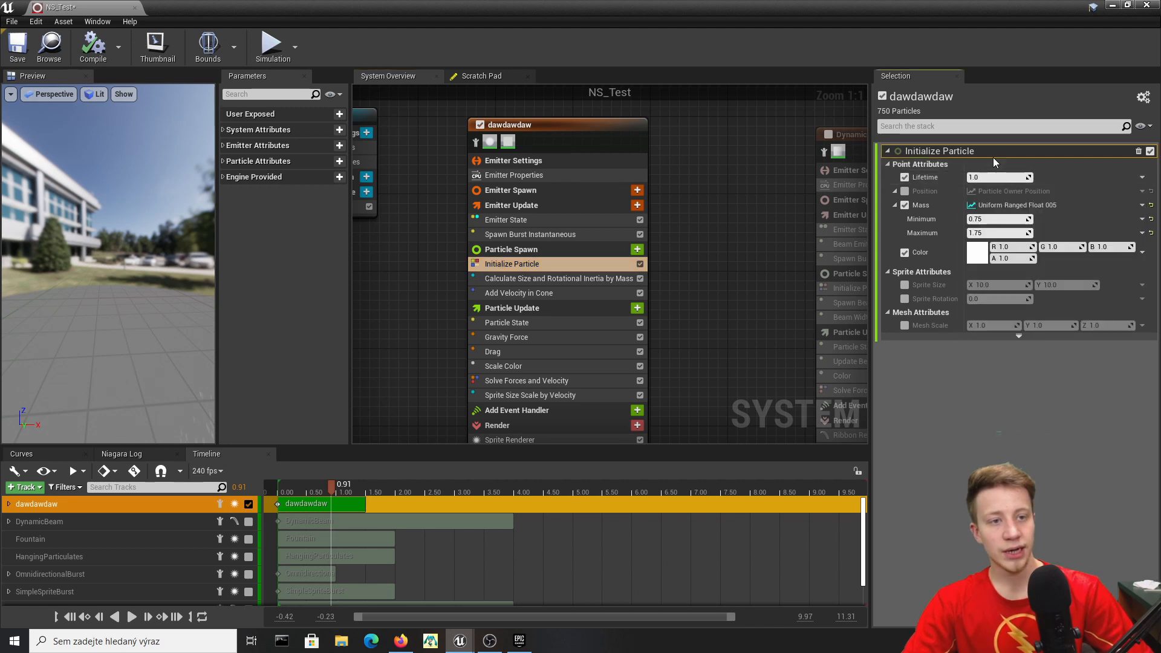
pyautogui.click(1143, 179)
pyautogui.write('u')
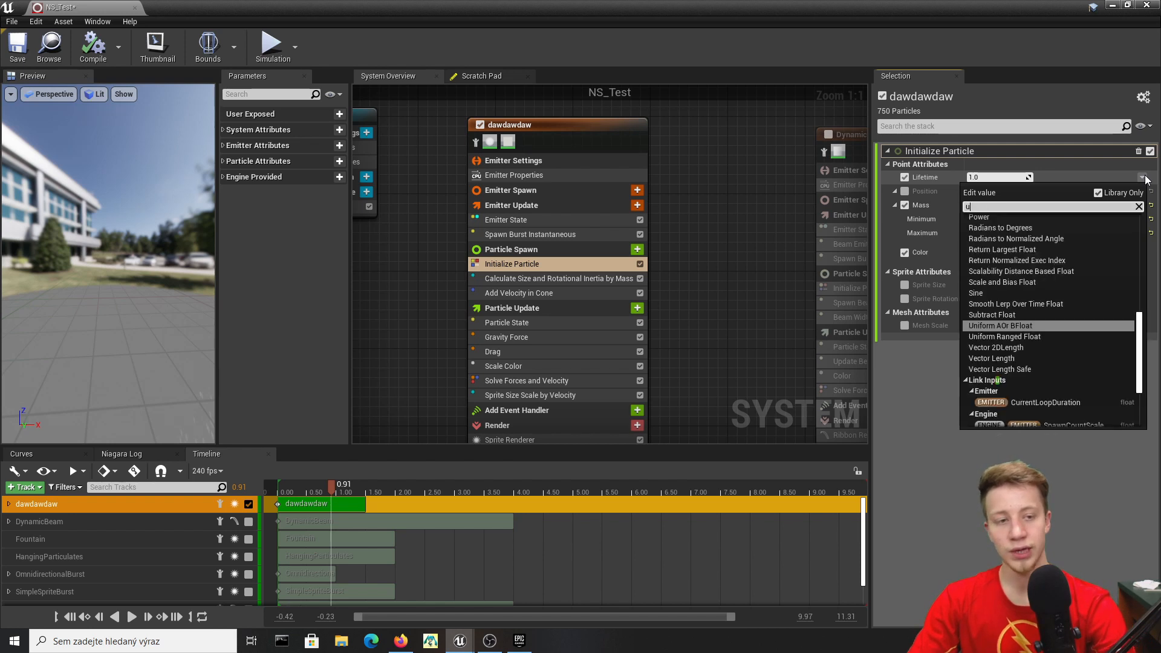
pyautogui.write('nifo')
pyautogui.press('Down')
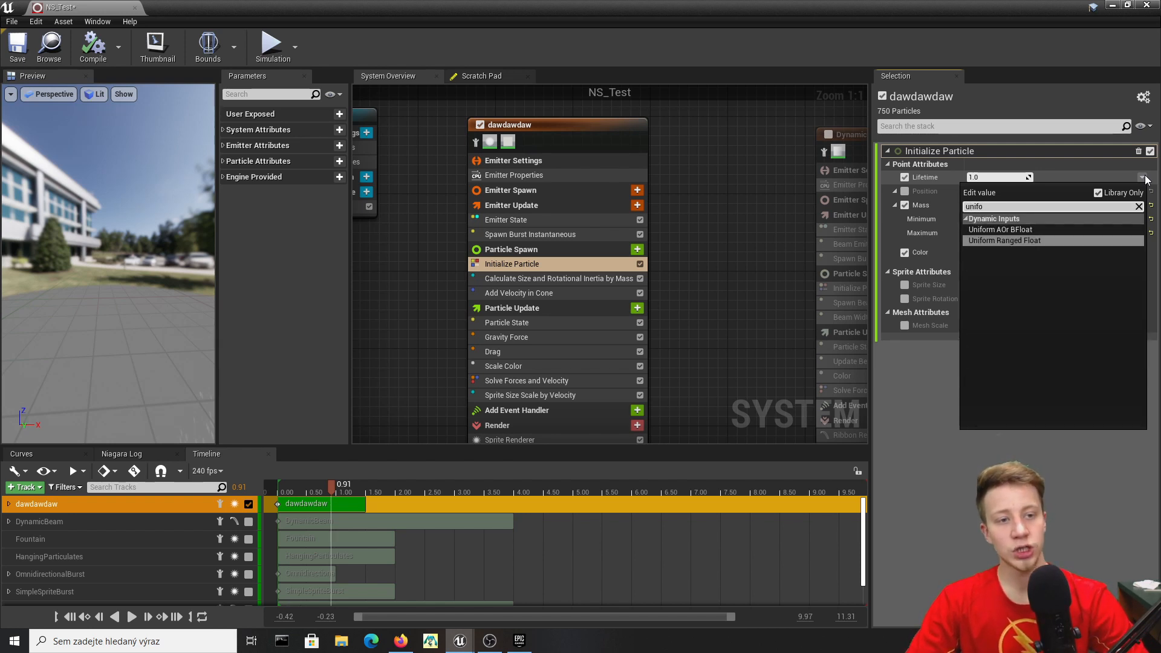
pyautogui.press('Return')
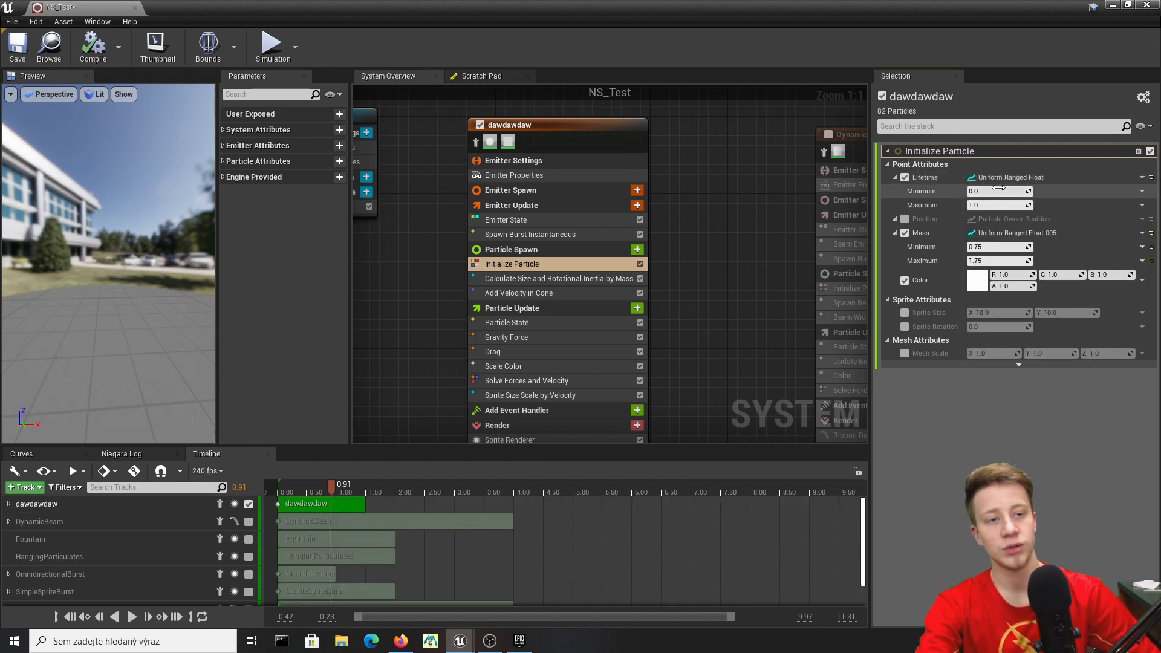
# Set the Lifetime range to Minimum 1.0 and Maximum 2.0, and scrub the timeline to about 0.37.
pyautogui.click(985, 202)
pyautogui.press('Return')
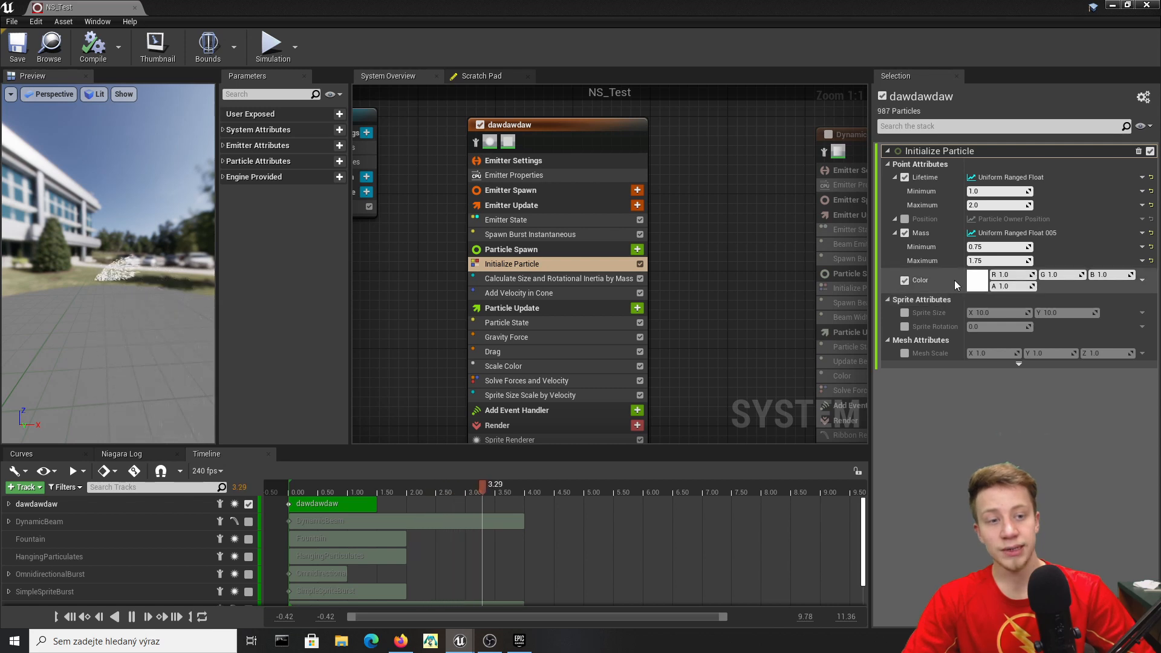
pyautogui.moveTo(297, 492); pyautogui.dragTo(310, 491)
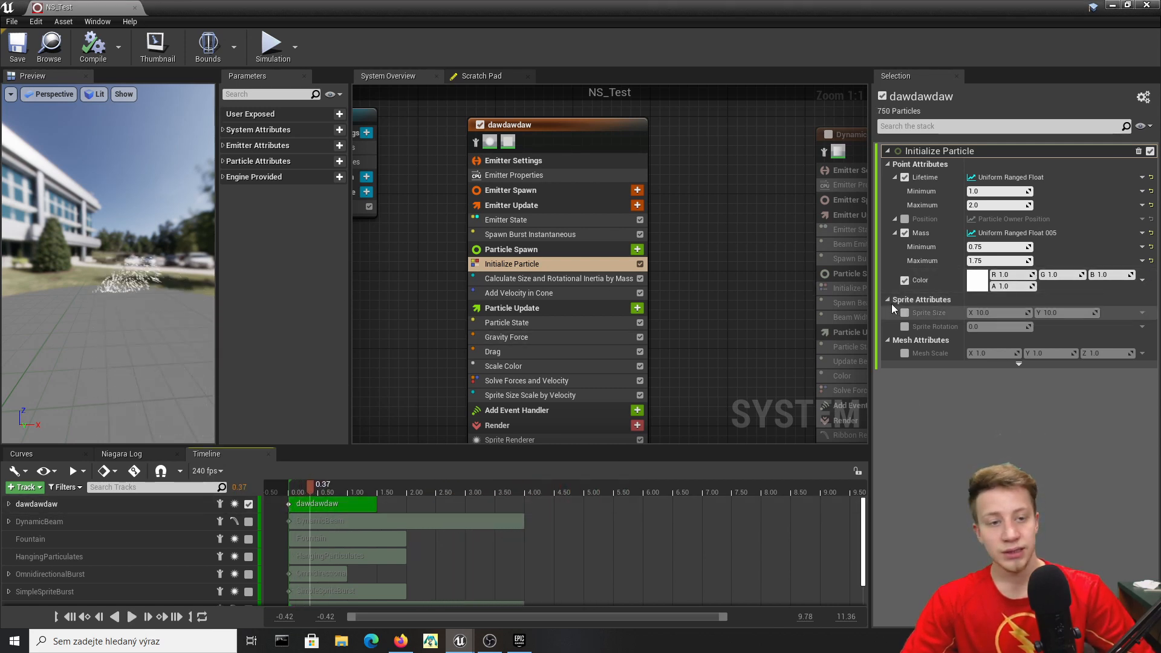
# Set the Color of Initialize Particle to red with R 1.0, G 0.0 and B 0.0.
pyautogui.click(978, 280)
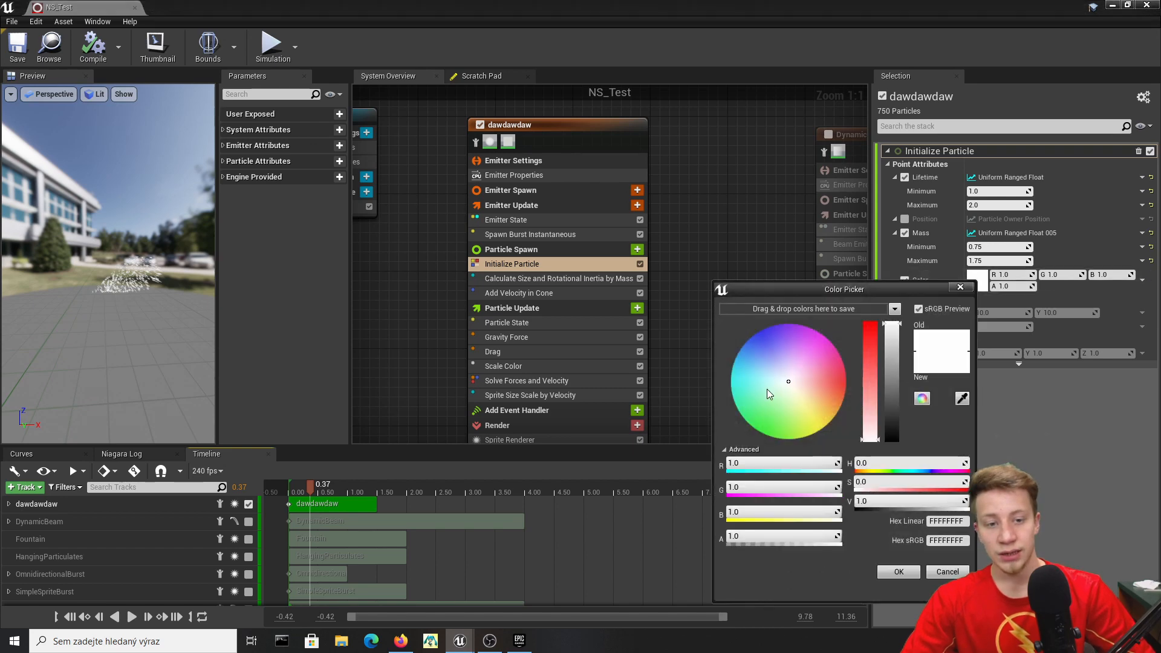
pyautogui.moveTo(768, 394); pyautogui.dragTo(850, 381)
pyautogui.click(899, 571)
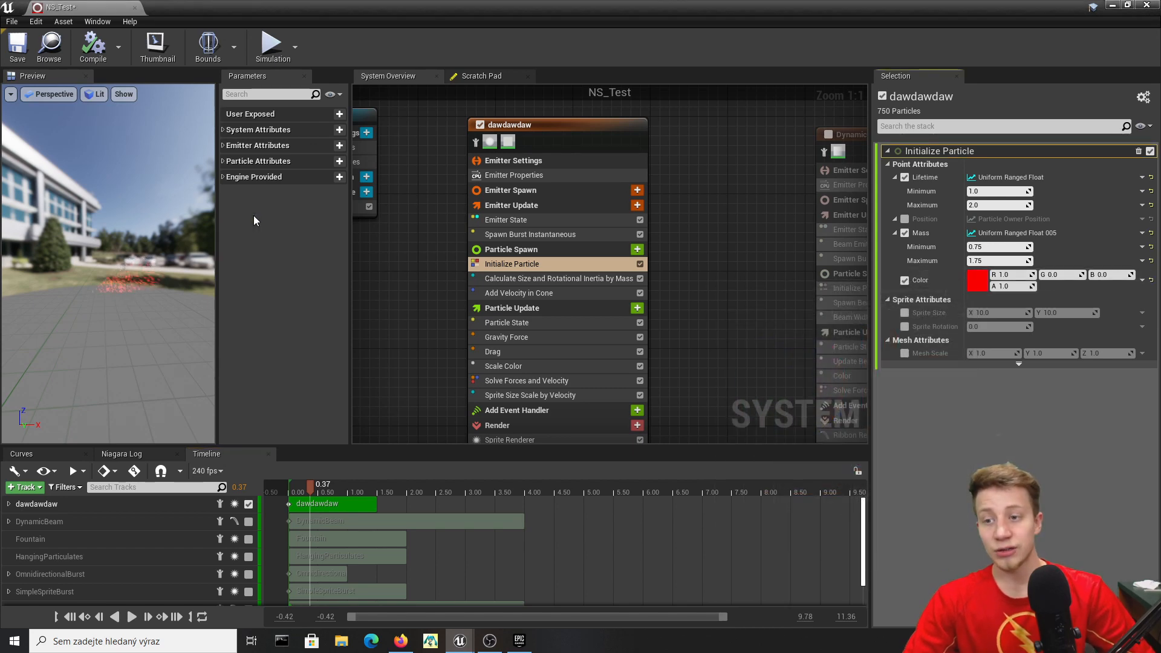
pyautogui.moveTo(390, 325); pyautogui.dragTo(372, 252, button='right')
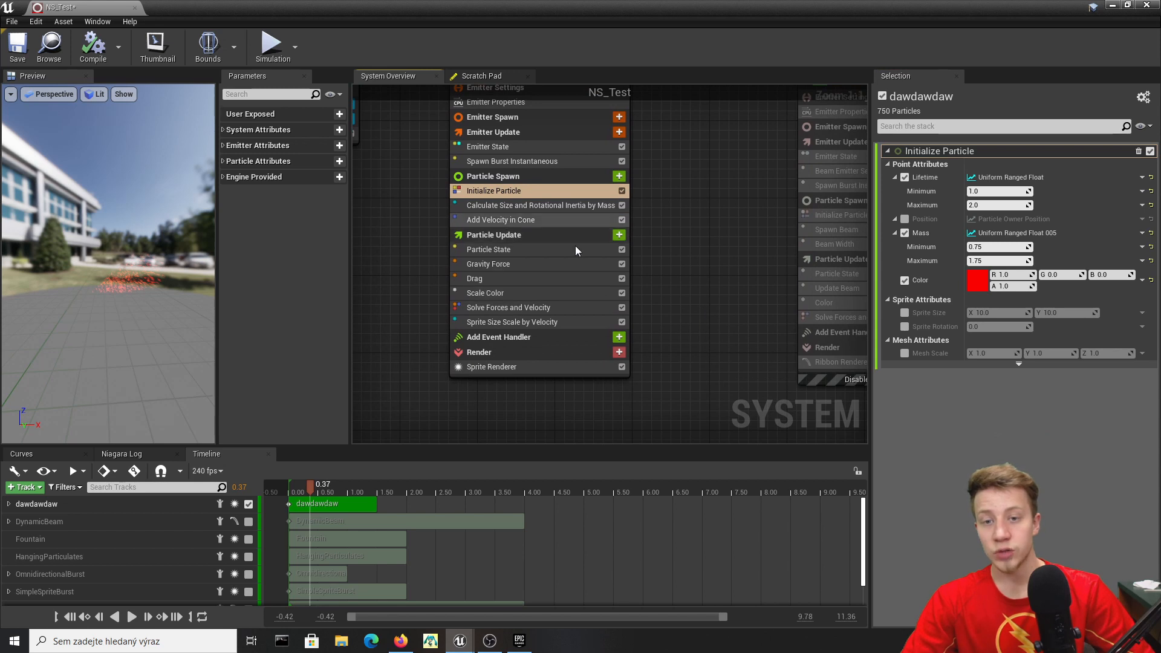
pyautogui.moveTo(679, 225); pyautogui.dragTo(684, 248, button='right')
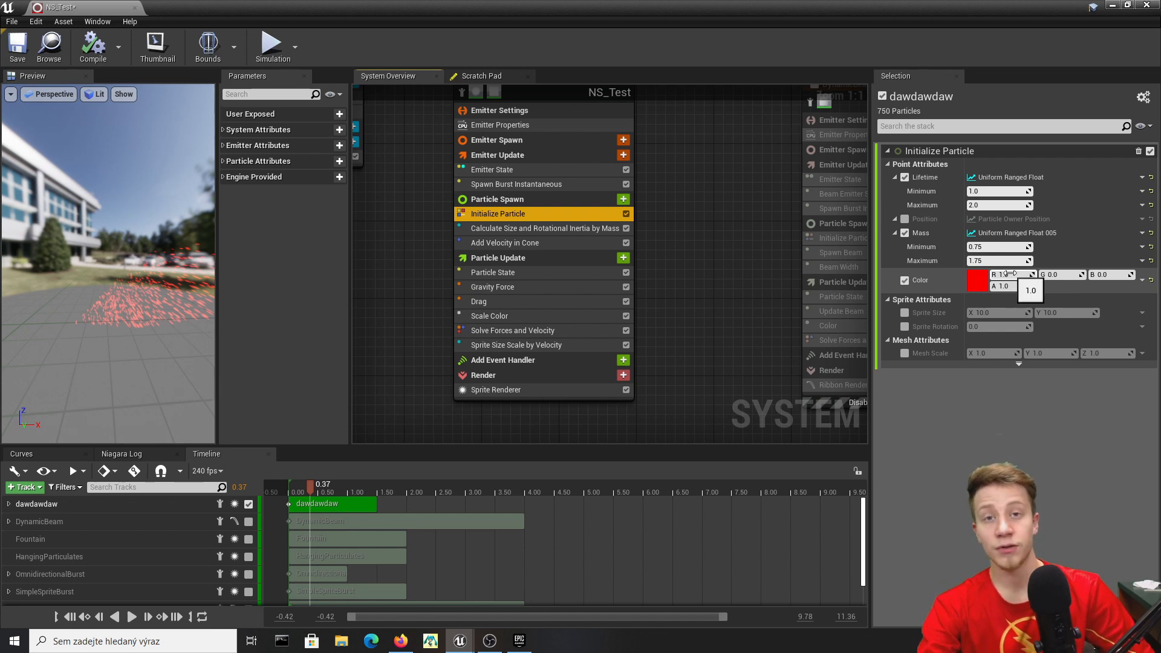
# Set the red value of Initialize Particle's Color to 50.0 and play the simulation.
pyautogui.click(1009, 274)
pyautogui.write('50')
pyautogui.press('Return')
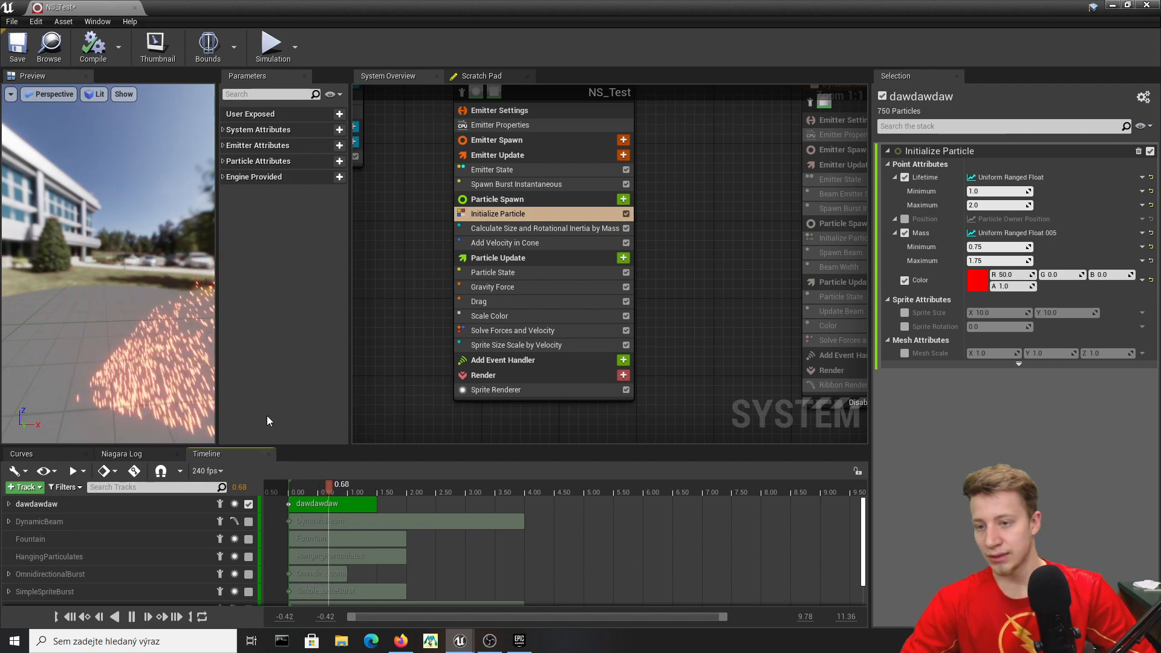
pyautogui.moveTo(473, 14); pyautogui.dragTo(528, 534)
pyautogui.moveTo(593, 297); pyautogui.dragTo(563, 290, button='right')
pyautogui.moveTo(597, 531); pyautogui.dragTo(596, 2)
# Enable Sprite Size in Initialize Particle, try X 8.0 and Y 15.0, and settle on X 5.0 and Y 35.0.
pyautogui.click(906, 313)
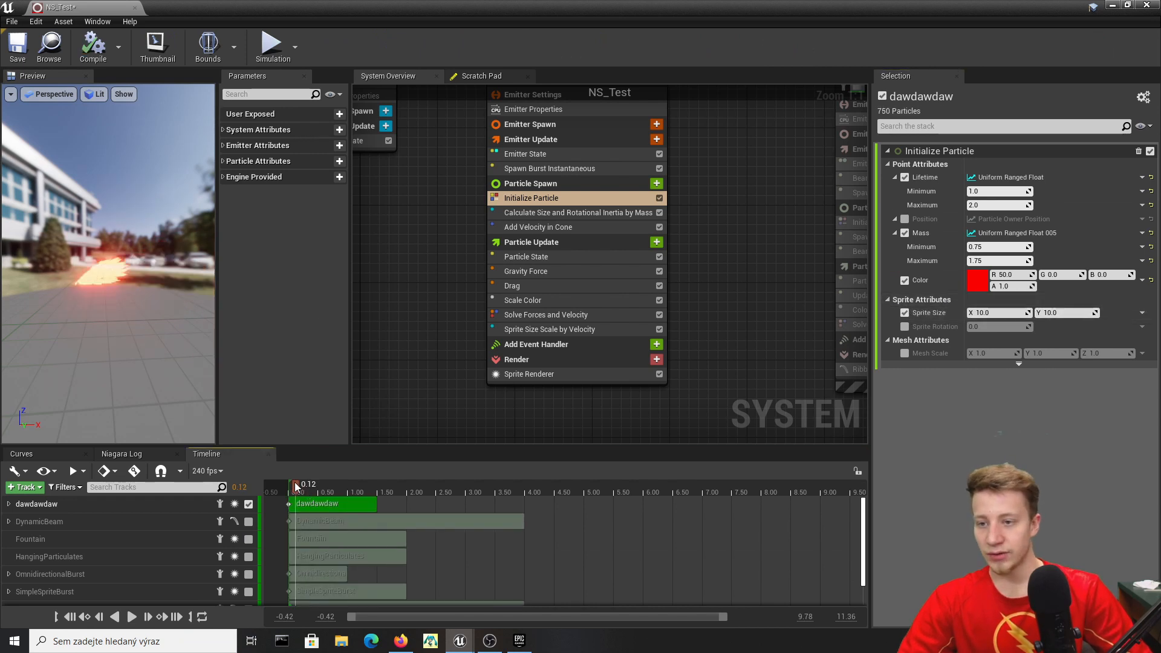
pyautogui.moveTo(110, 324)
pyautogui.mouseDown()
pyautogui.moveTo(135, 340)
pyautogui.moveTo(128, 330)
pyautogui.mouseUp()
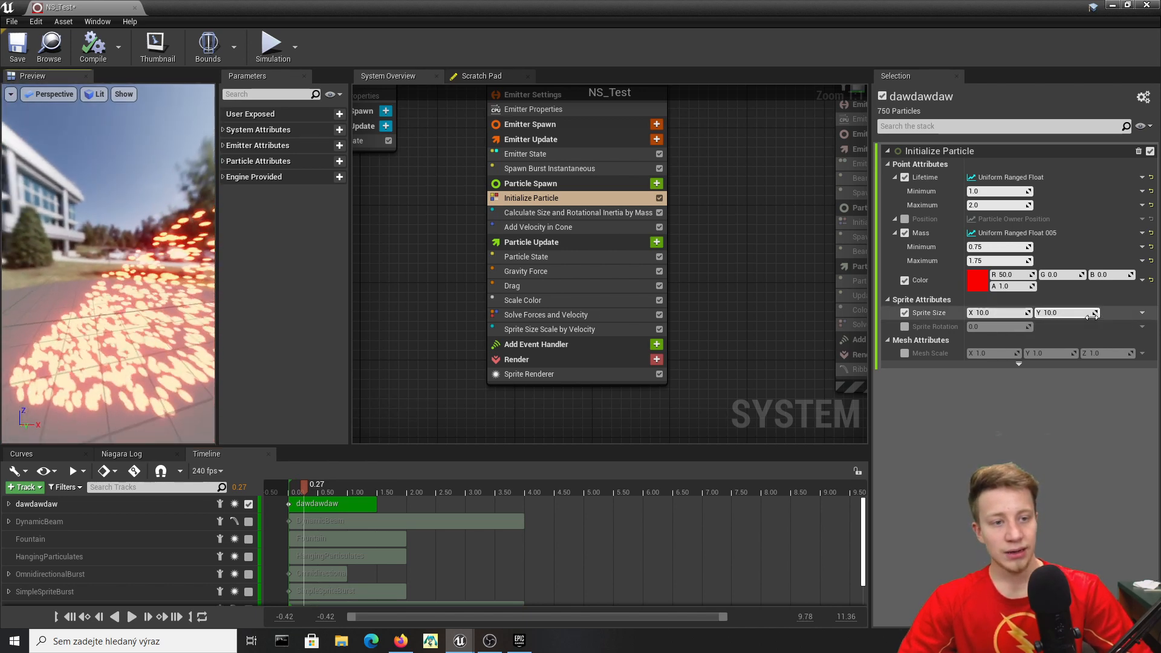
pyautogui.click(1123, 334)
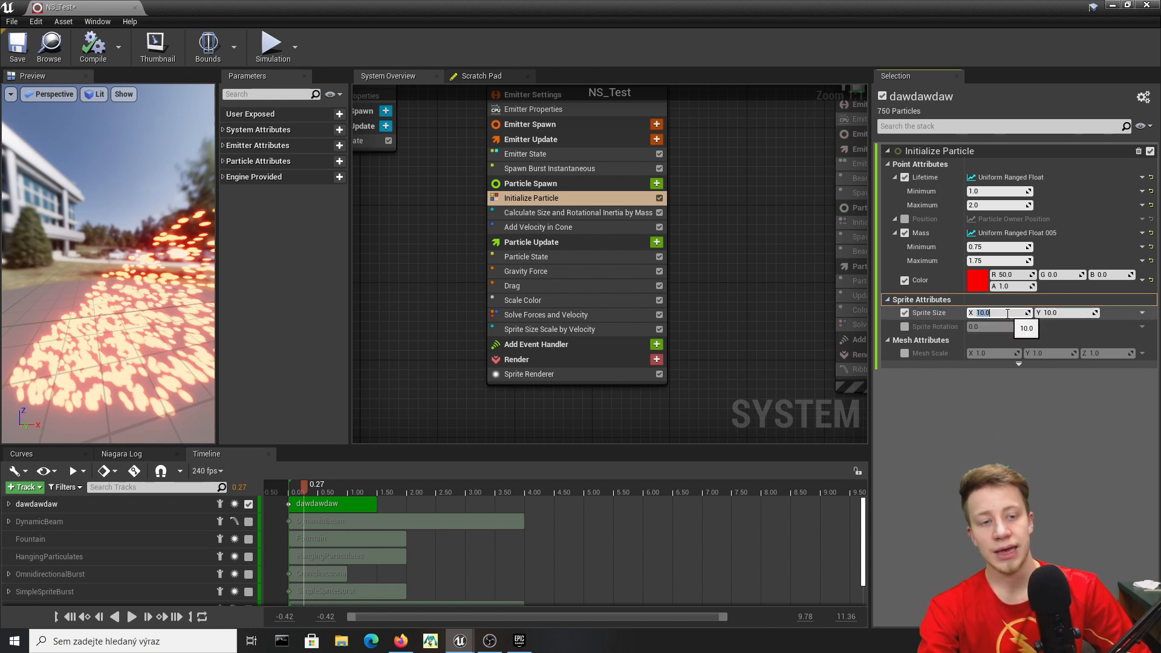
pyautogui.press('Return')
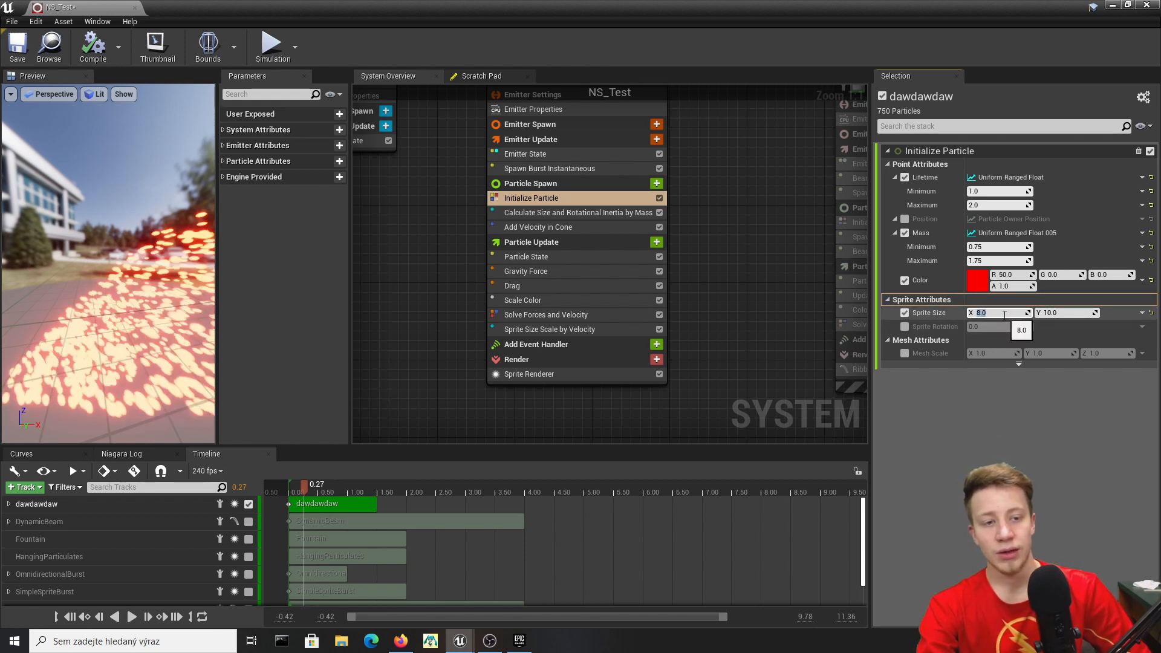
pyautogui.click(1066, 313)
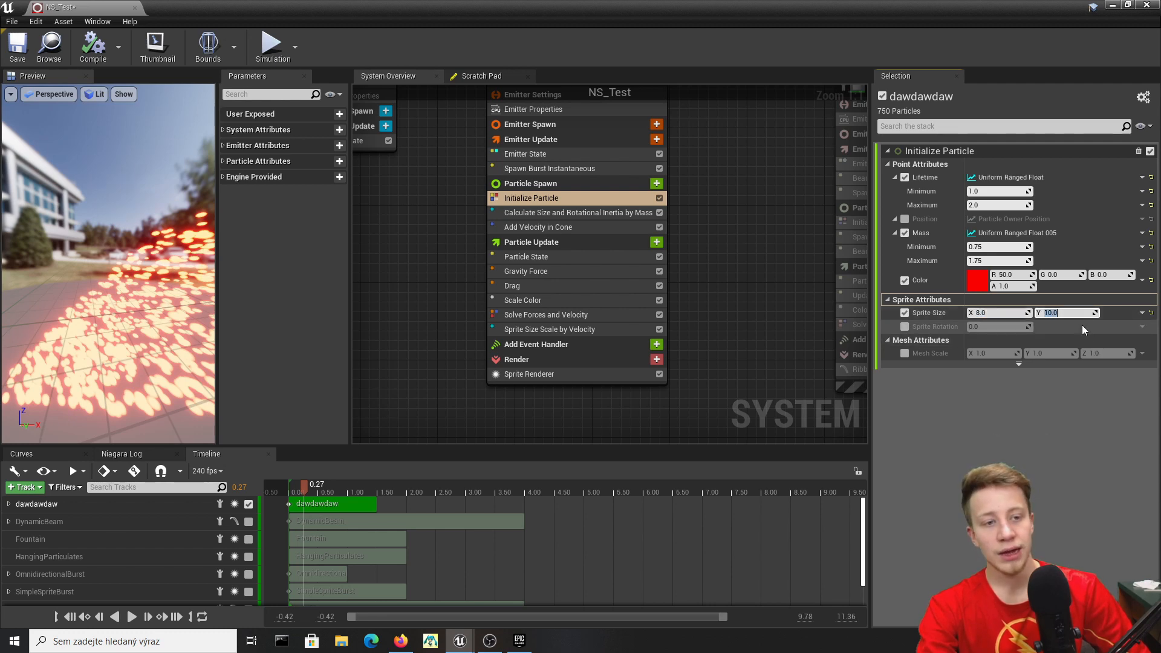
pyautogui.press('Return')
pyautogui.click(102, 324)
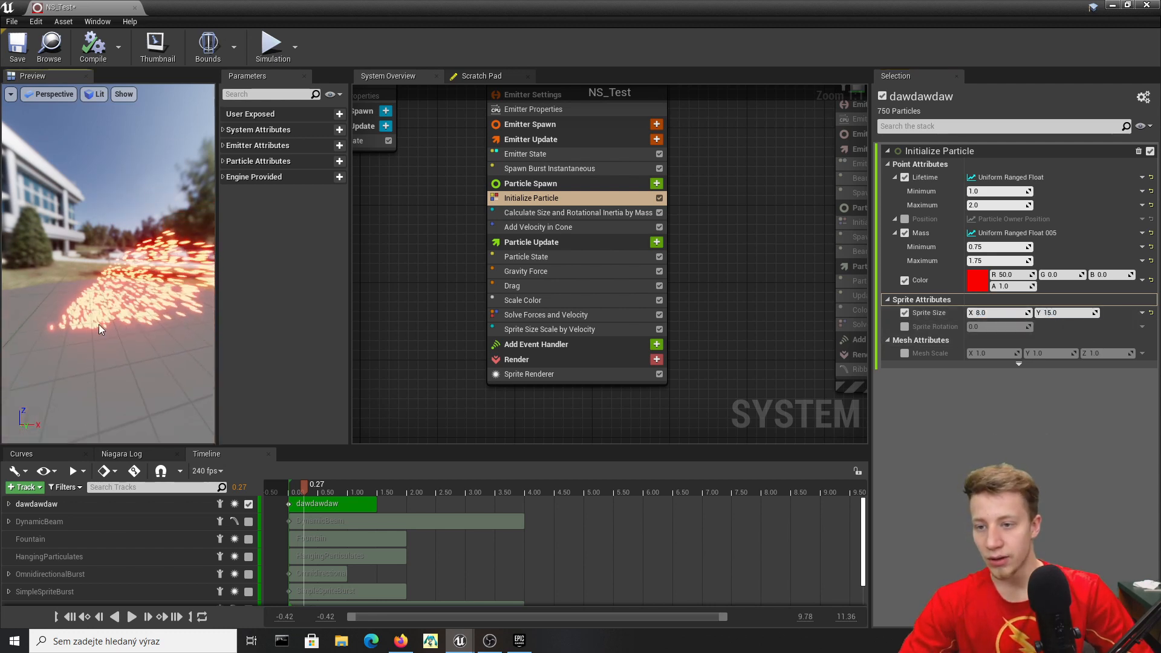
pyautogui.moveTo(99, 325); pyautogui.dragTo(175, 327)
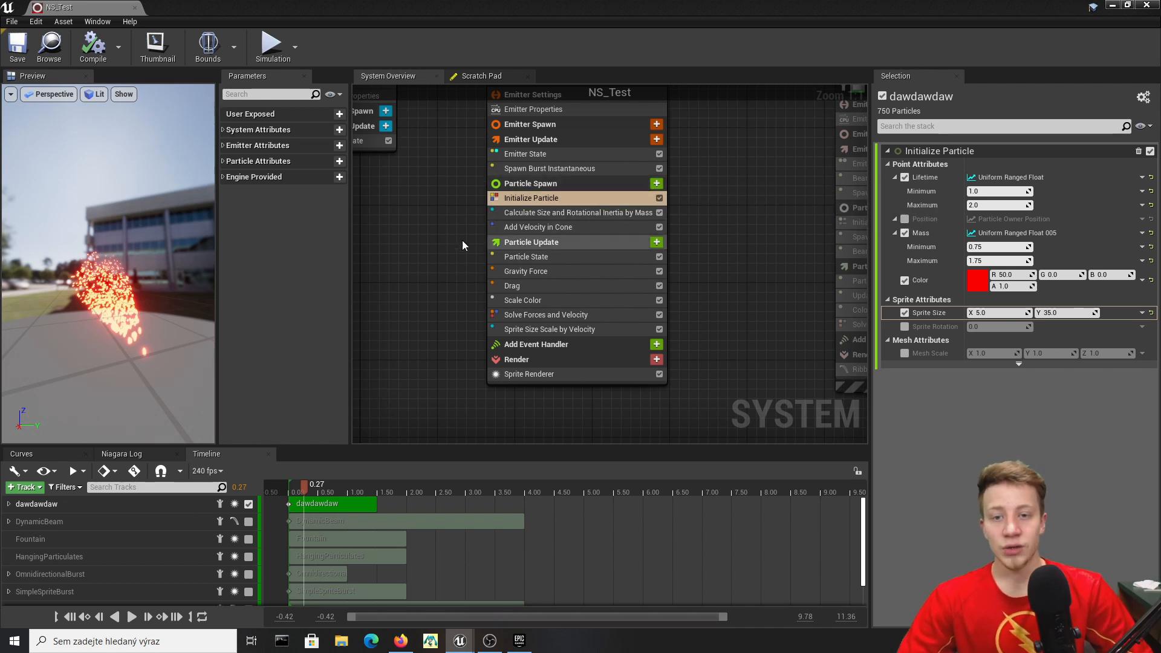
pyautogui.moveTo(146, 284); pyautogui.dragTo(149, 395)
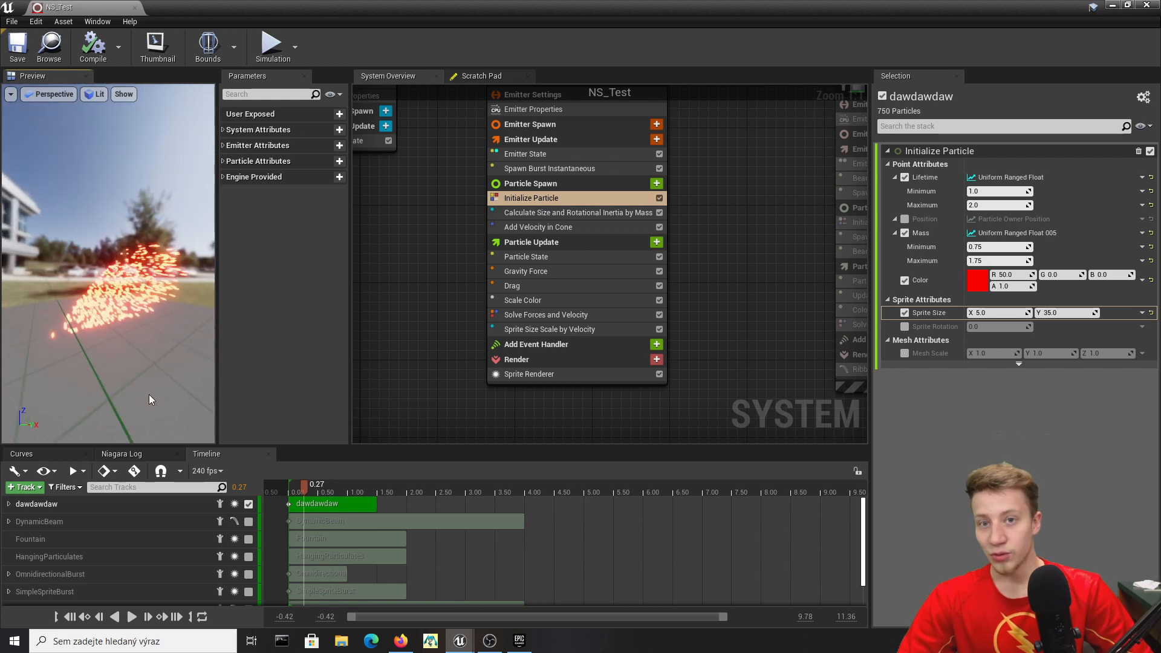
# Delete the Add Velocity in Cone module from Particle Spawn and compile the system.
pyautogui.click(546, 230)
pyautogui.press('Delete')
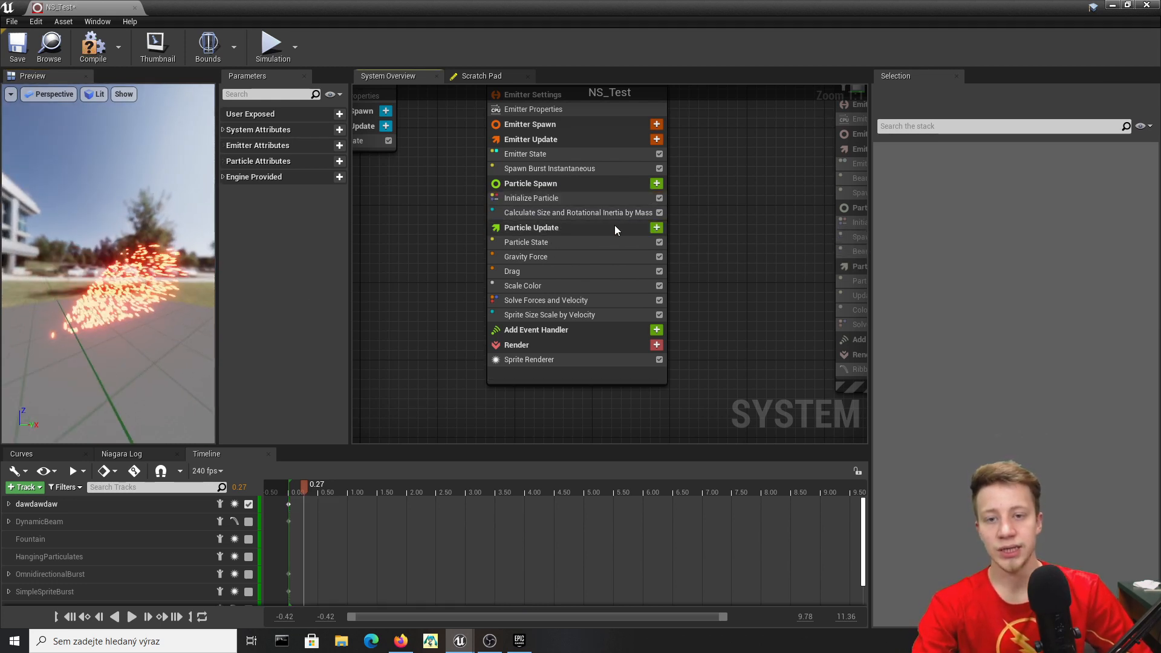
pyautogui.click(94, 59)
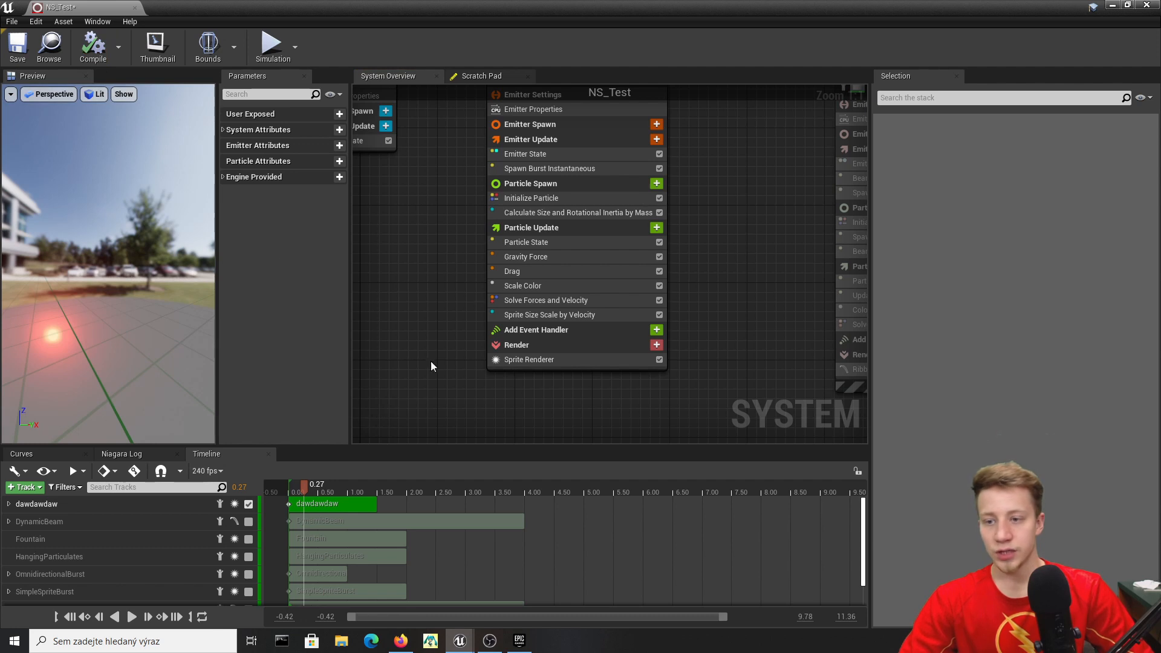
# Replay the simulation from the start and disable the Gravity Force module in Particle Update.
pyautogui.click(290, 485)
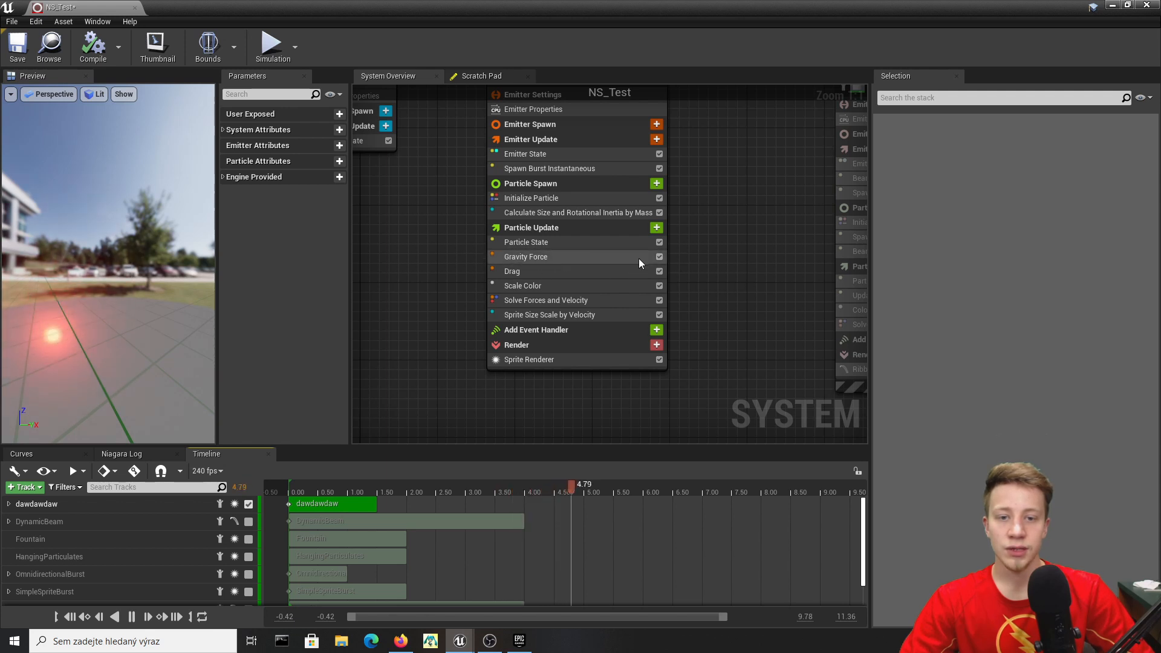
pyautogui.click(655, 259)
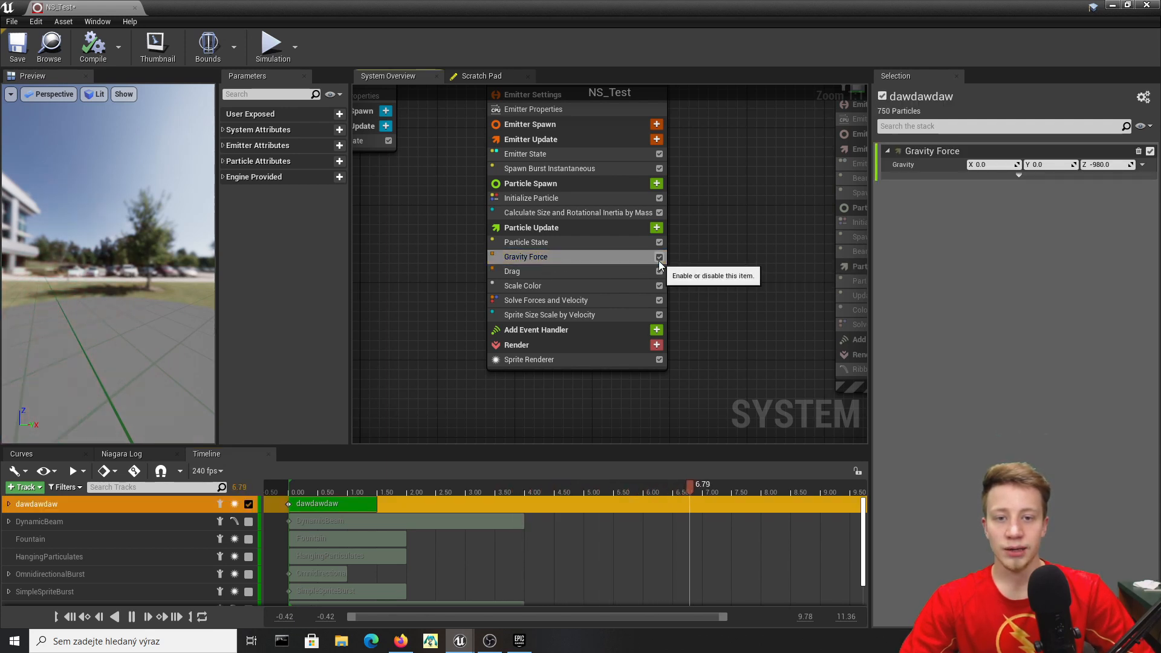
pyautogui.click(659, 259)
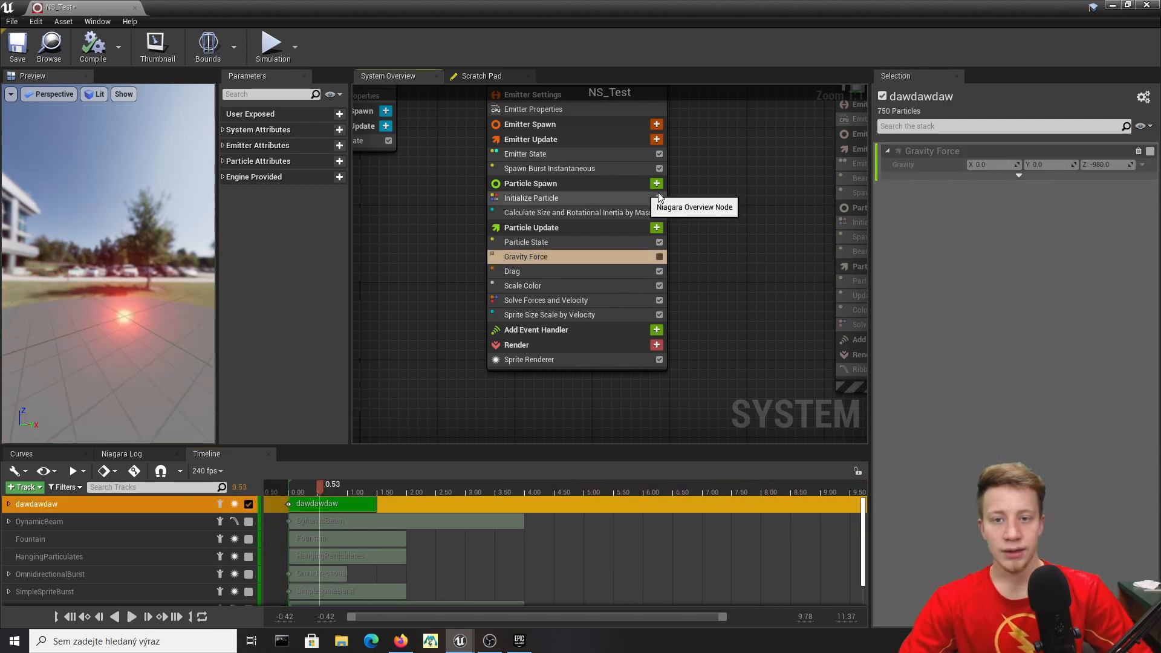
# Search for velocity modules and add Add Velocity to the Particle Spawn group.
pyautogui.click(554, 183)
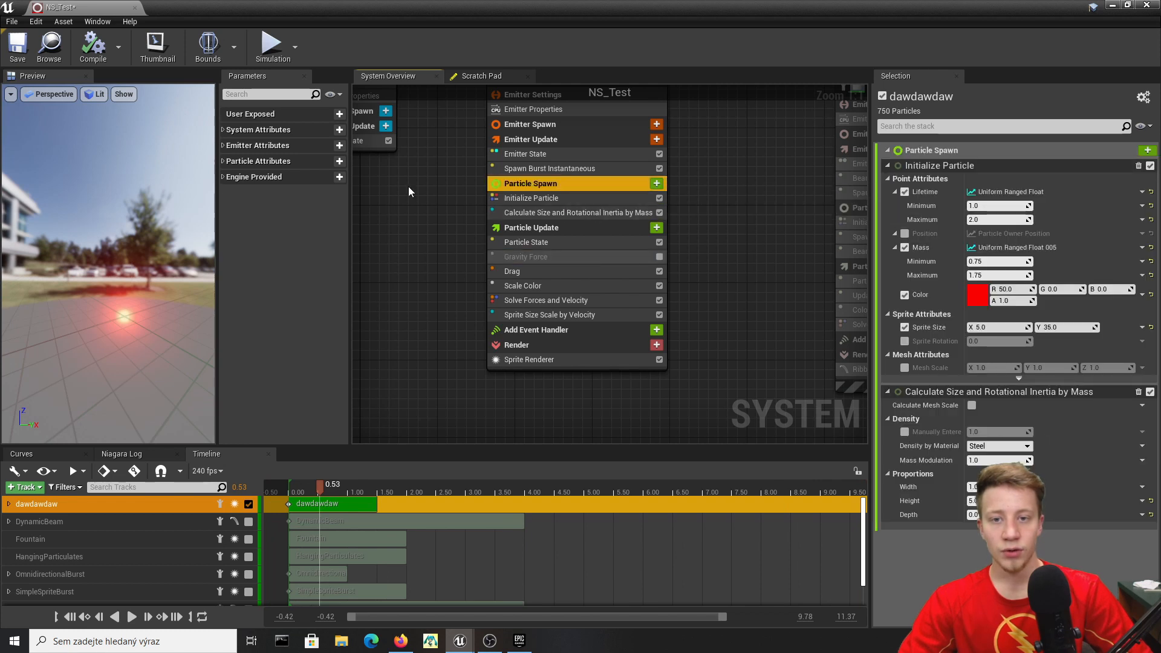
pyautogui.click(656, 184)
pyautogui.write('velocit')
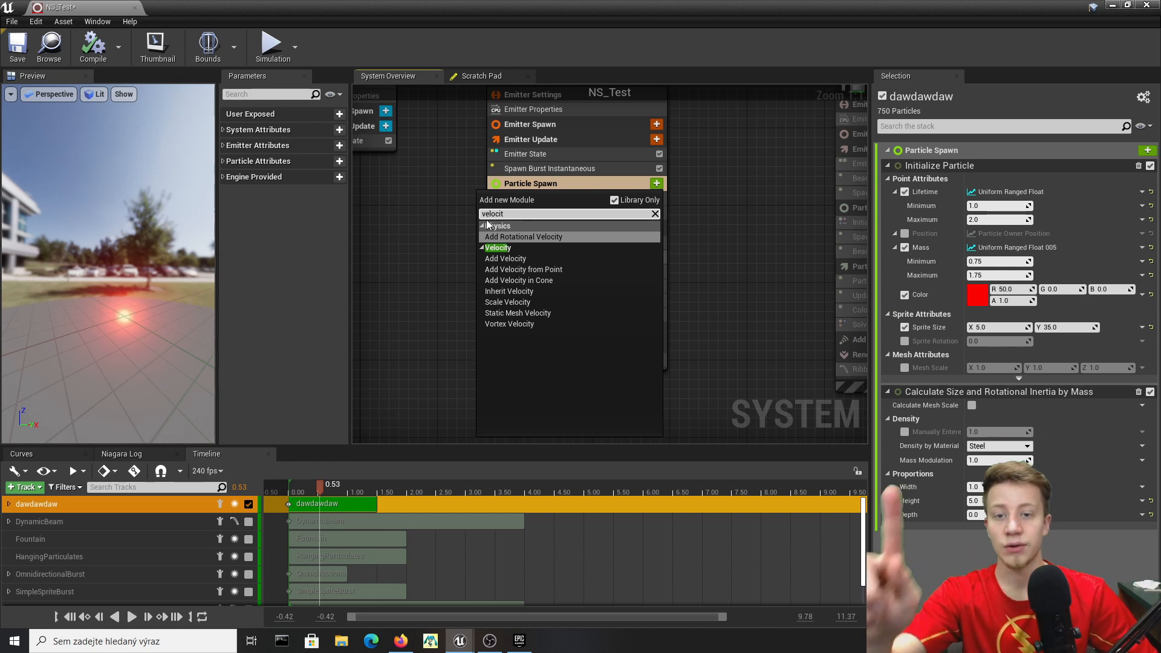
pyautogui.click(557, 259)
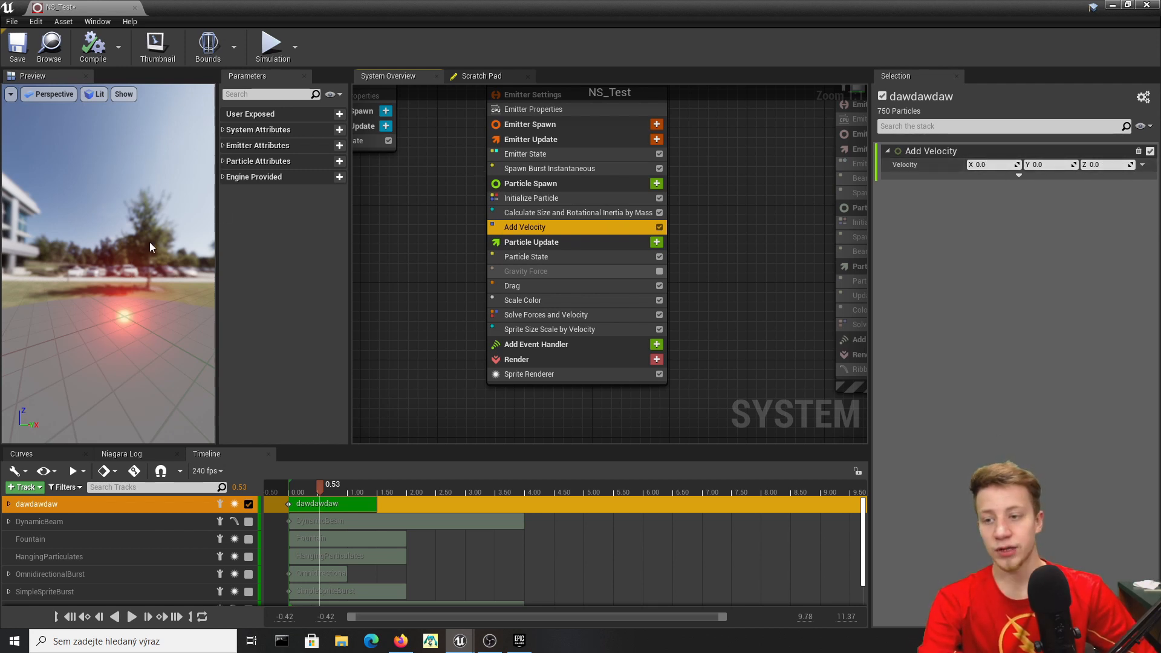
# Set the Add Velocity module's Velocity Z to 200.0 and scrub the timeline from the start to about 0.26.
pyautogui.click(1088, 165)
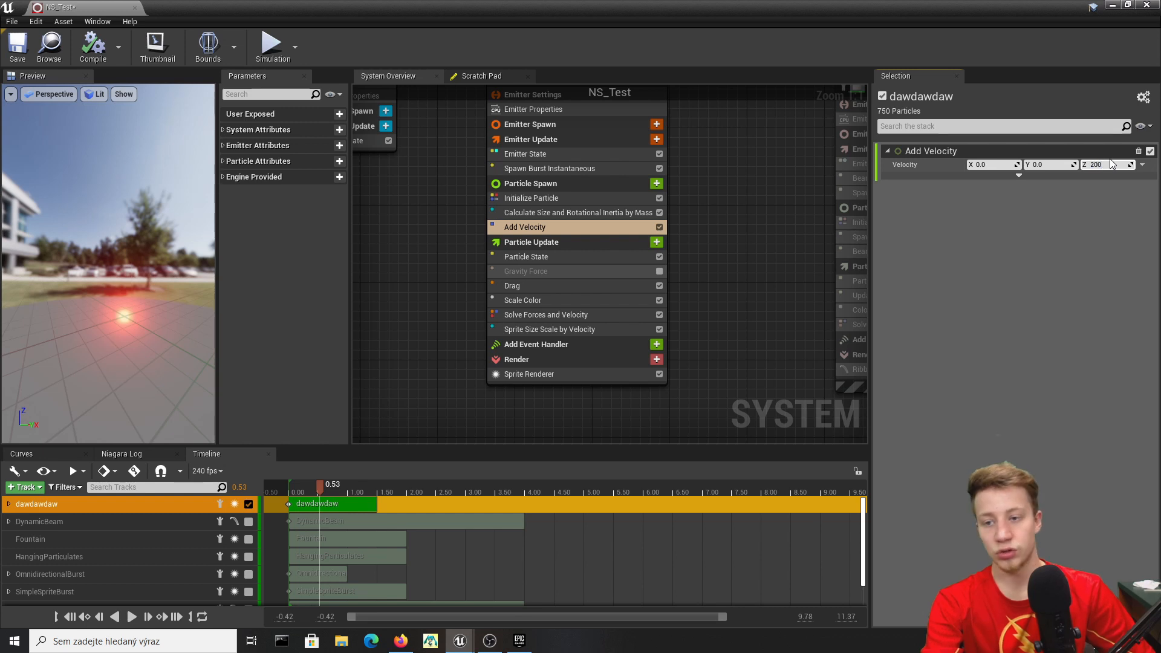
pyautogui.press('Return')
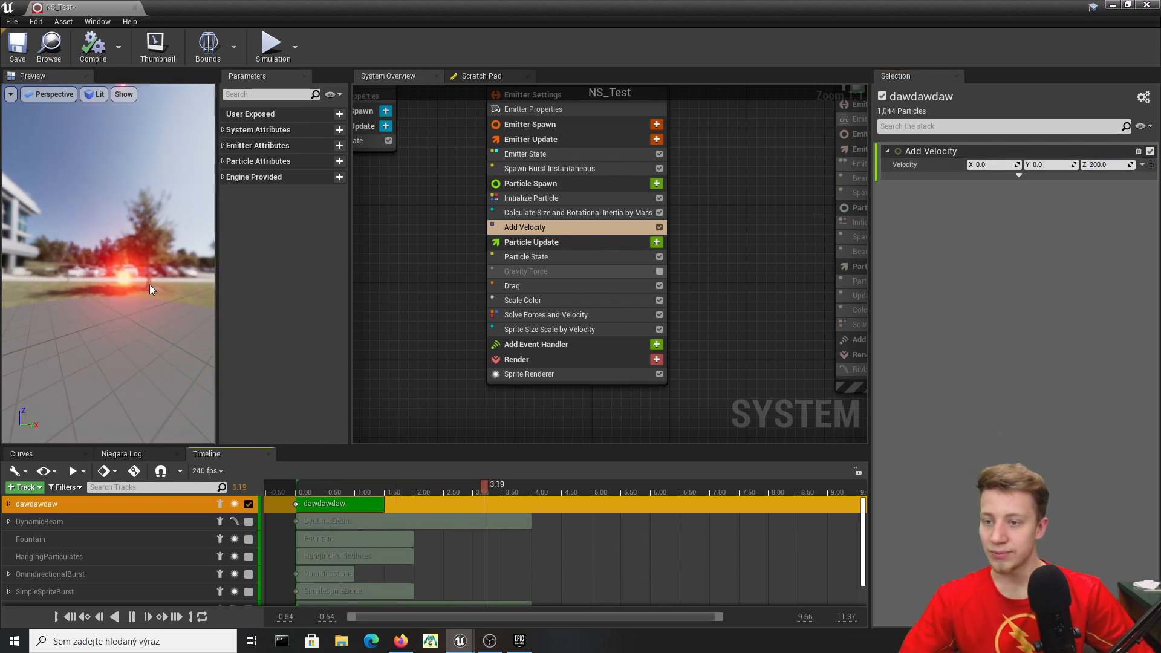
pyautogui.click(562, 167)
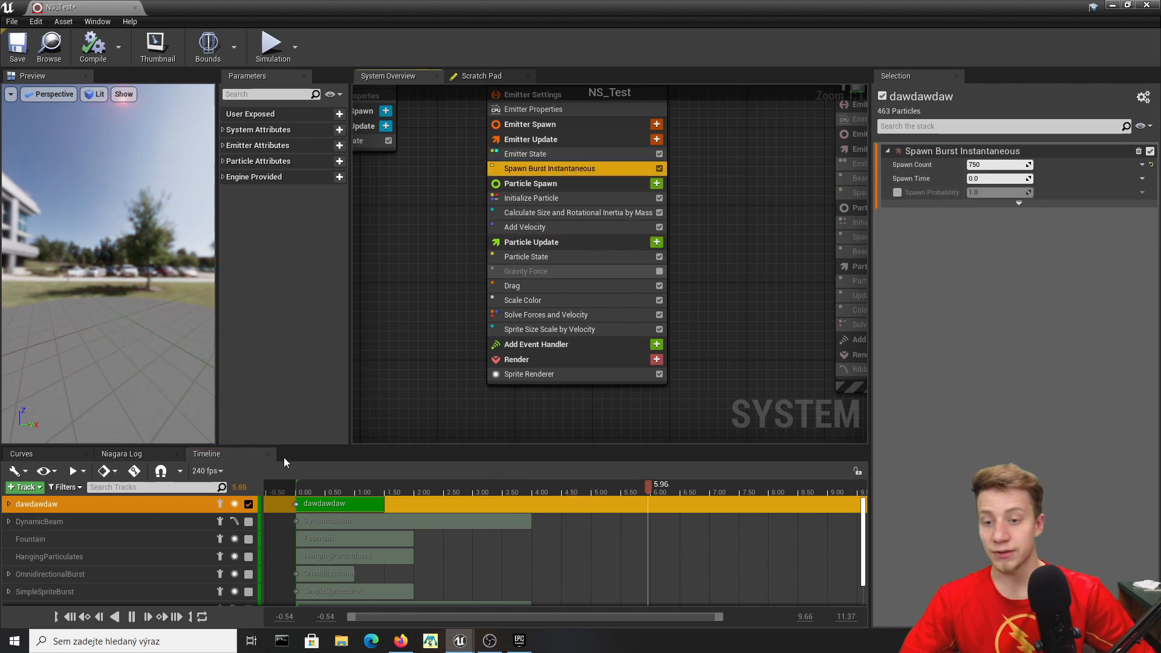
pyautogui.click(295, 486)
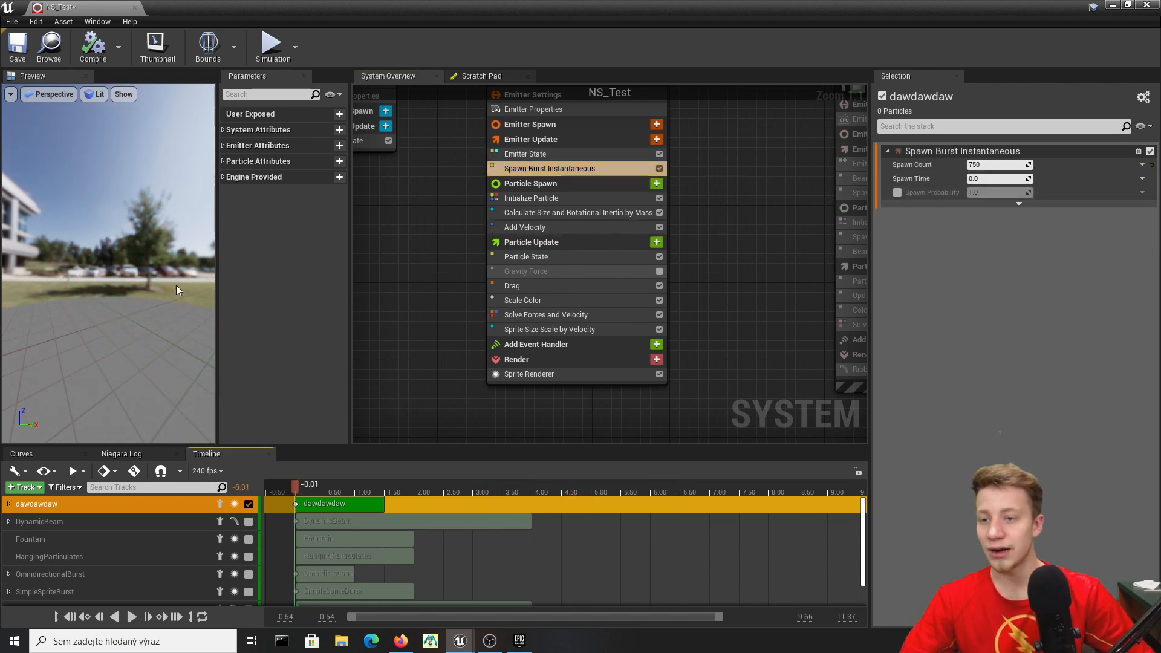
pyautogui.click(565, 242)
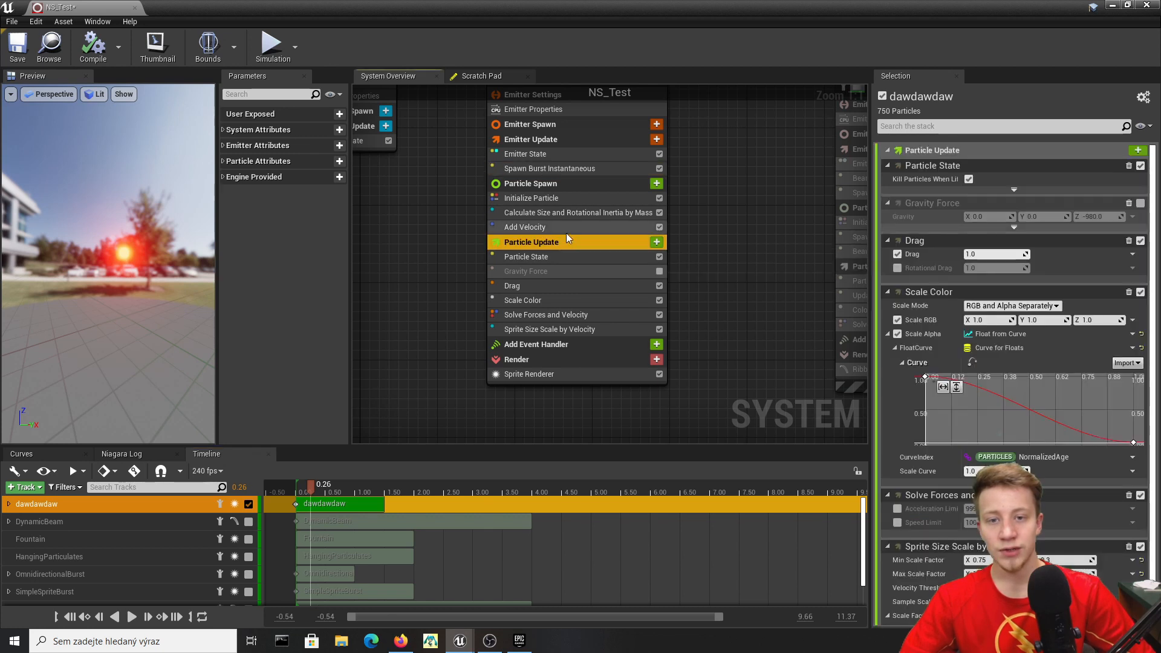
# Assign the Uniform Ranged Vector dynamic input to the Velocity of the Add Velocity module.
pyautogui.click(566, 230)
pyautogui.click(1143, 165)
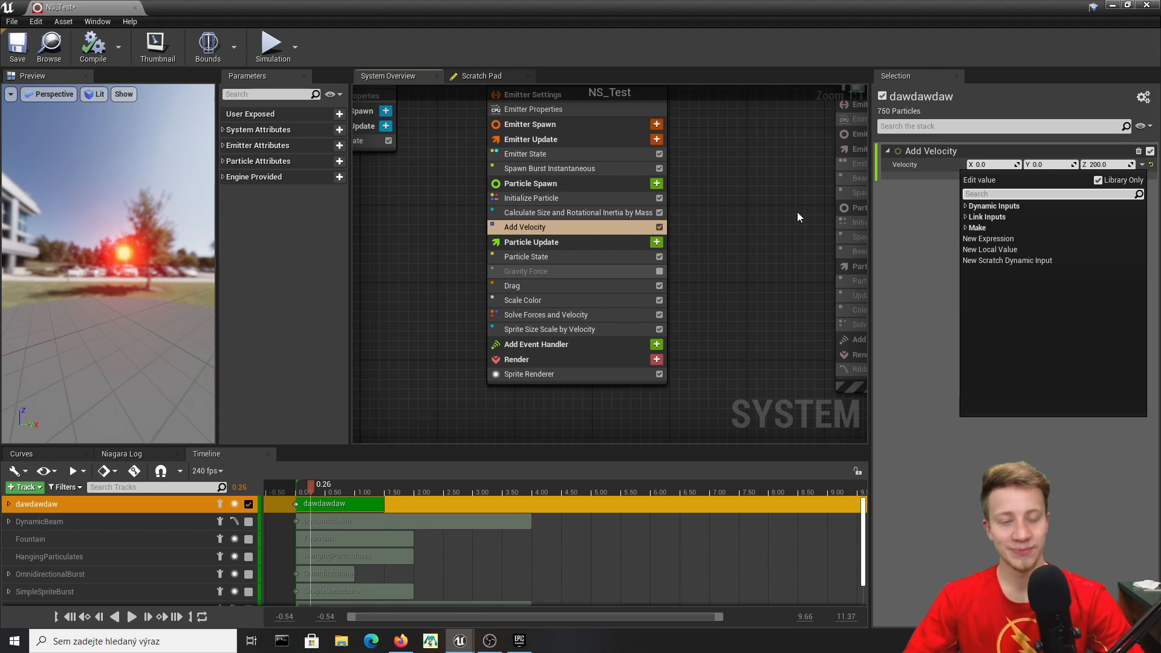
pyautogui.write('random')
pyautogui.press('Return')
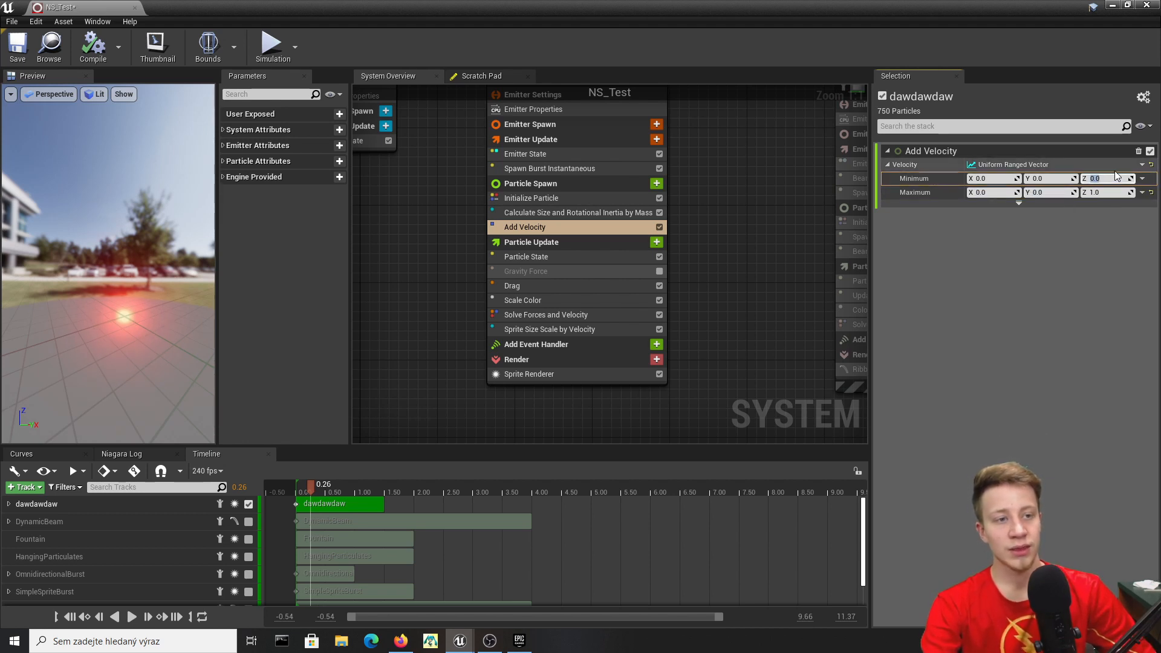
# Set the velocity range's Minimum Z to 150.0 and Maximum Z to 2500.0.
pyautogui.write('0')
pyautogui.press('Return')
pyautogui.click(1100, 192)
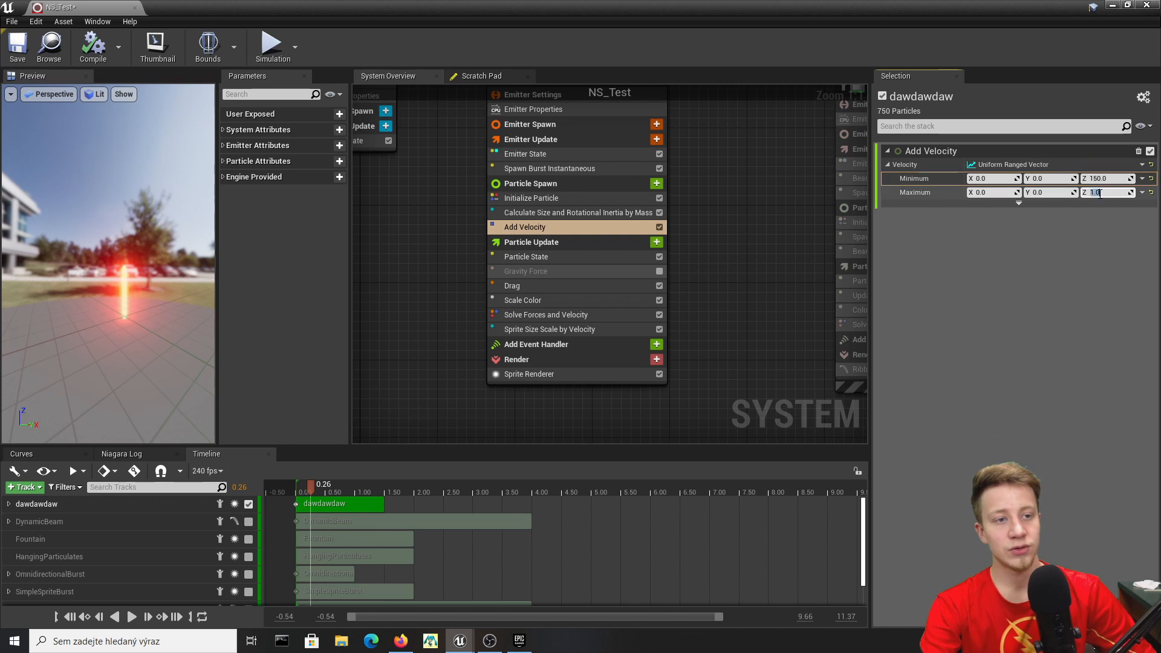
pyautogui.press('Return')
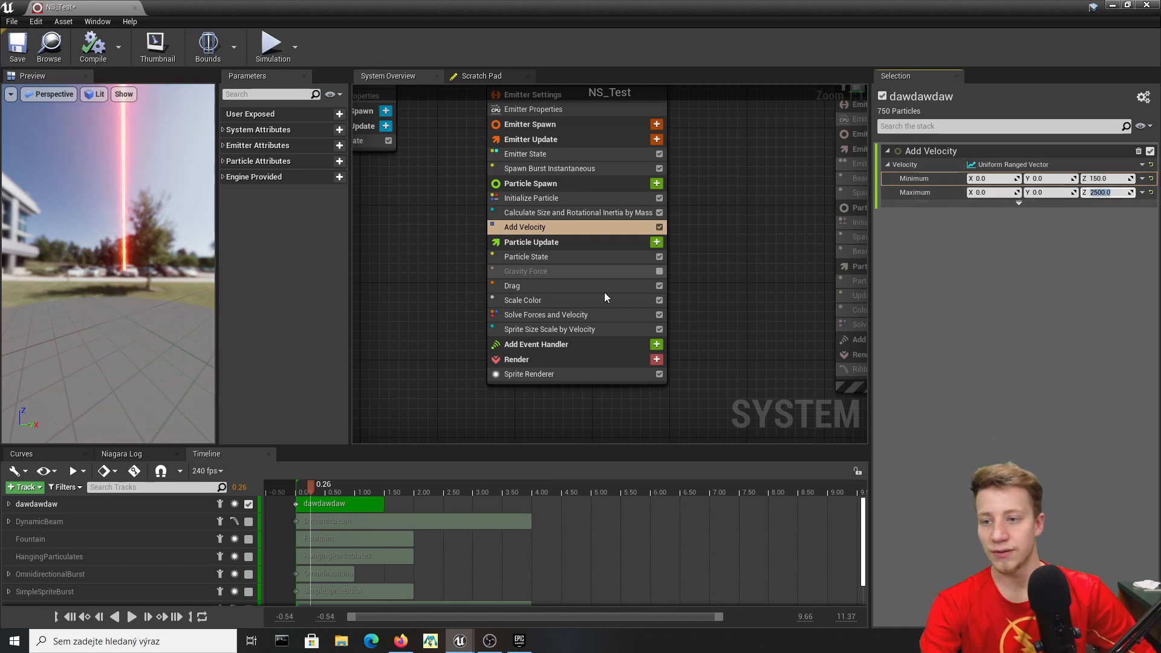
# Play the simulation from the start and examine the upward particle stream in the preview from several angles.
pyautogui.click(293, 487)
pyautogui.press('space')
pyautogui.moveTo(181, 402); pyautogui.dragTo(181, 403, button='right')
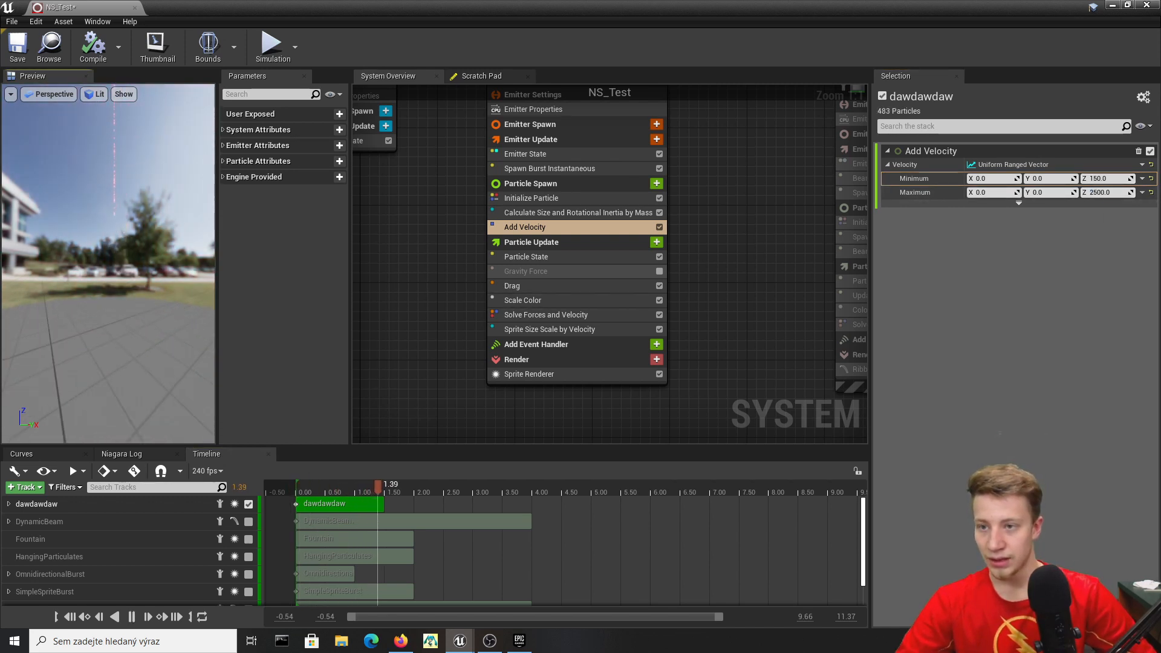
pyautogui.moveTo(139, 357); pyautogui.dragTo(115, 332)
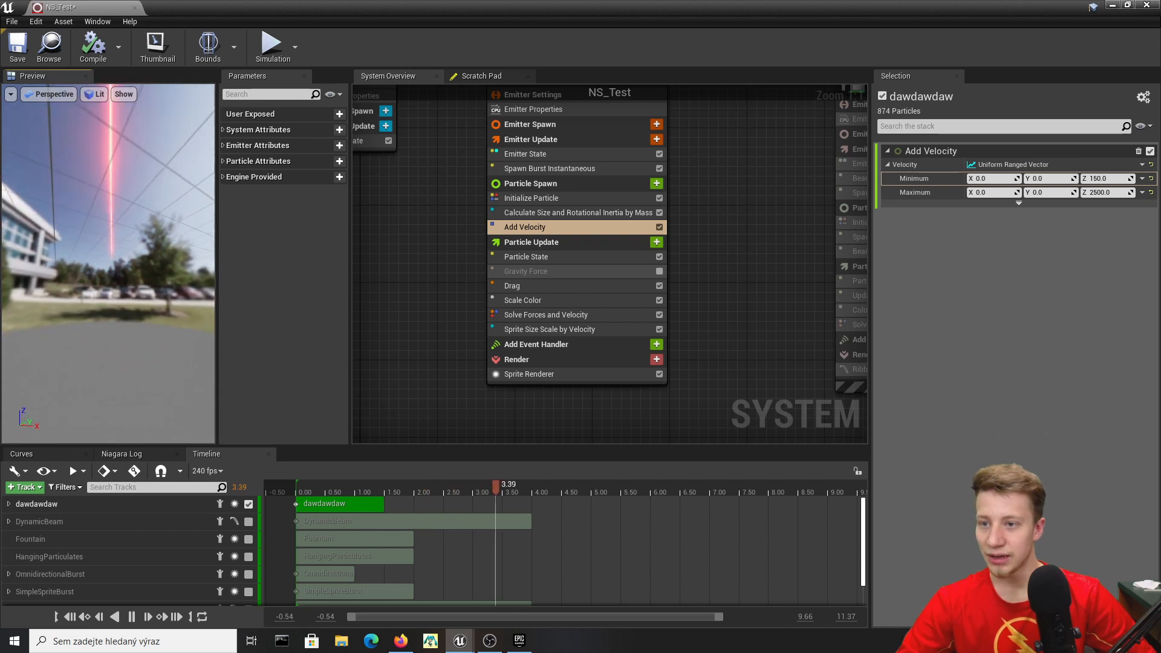
pyautogui.moveTo(128, 266); pyautogui.dragTo(128, 286)
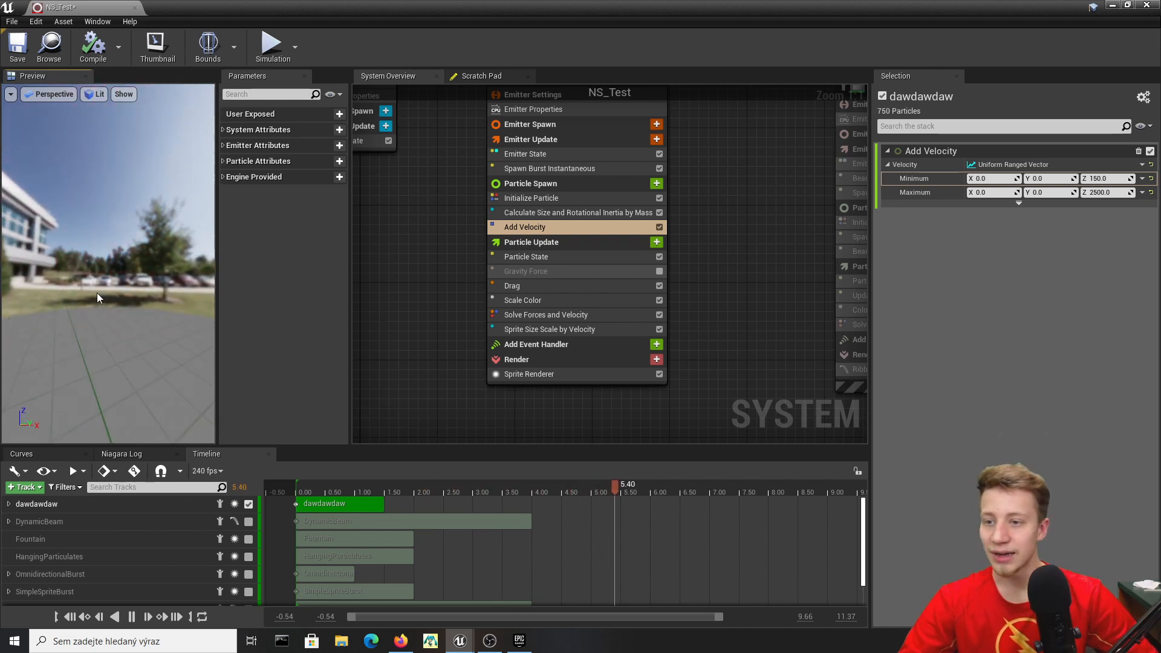
pyautogui.moveTo(104, 287); pyautogui.dragTo(104, 285, button='right')
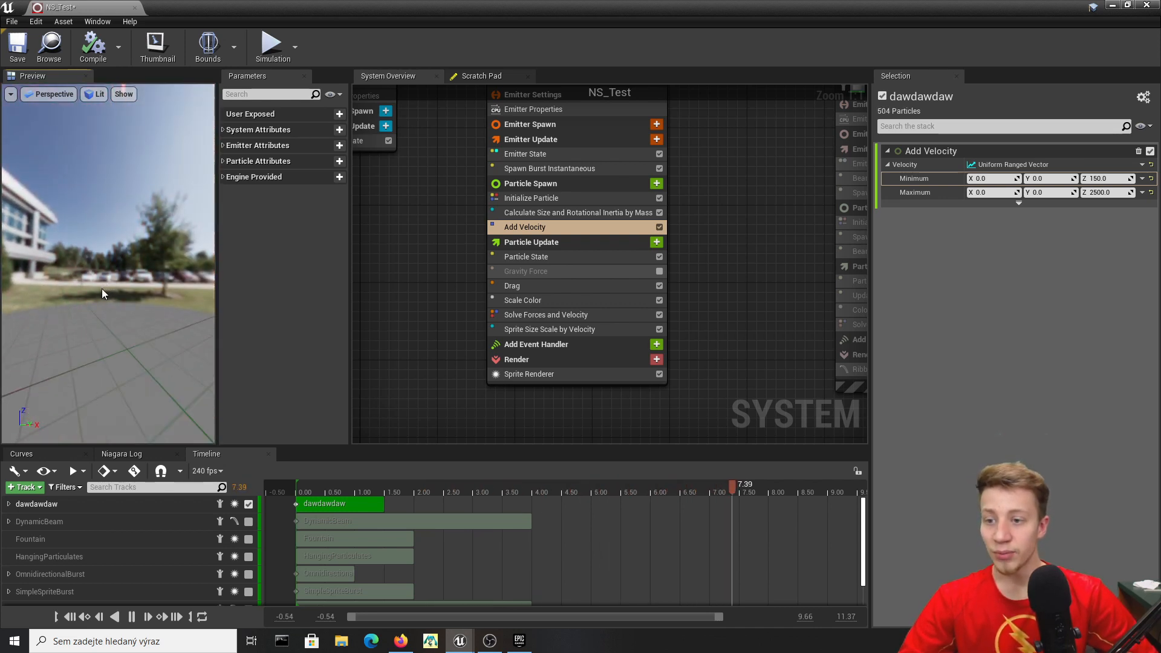
pyautogui.moveTo(102, 289); pyautogui.dragTo(104, 298)
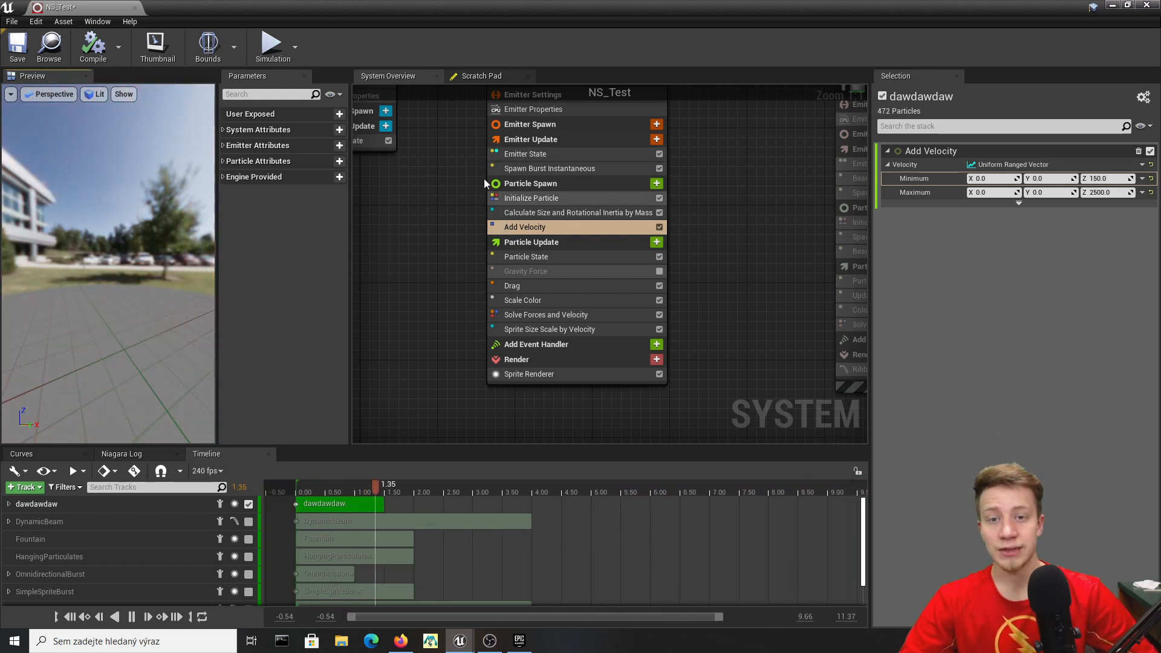
# Add a Box Location module to Particle Spawn and scrub the timeline to about 0.35 to inspect the effect.
pyautogui.click(657, 184)
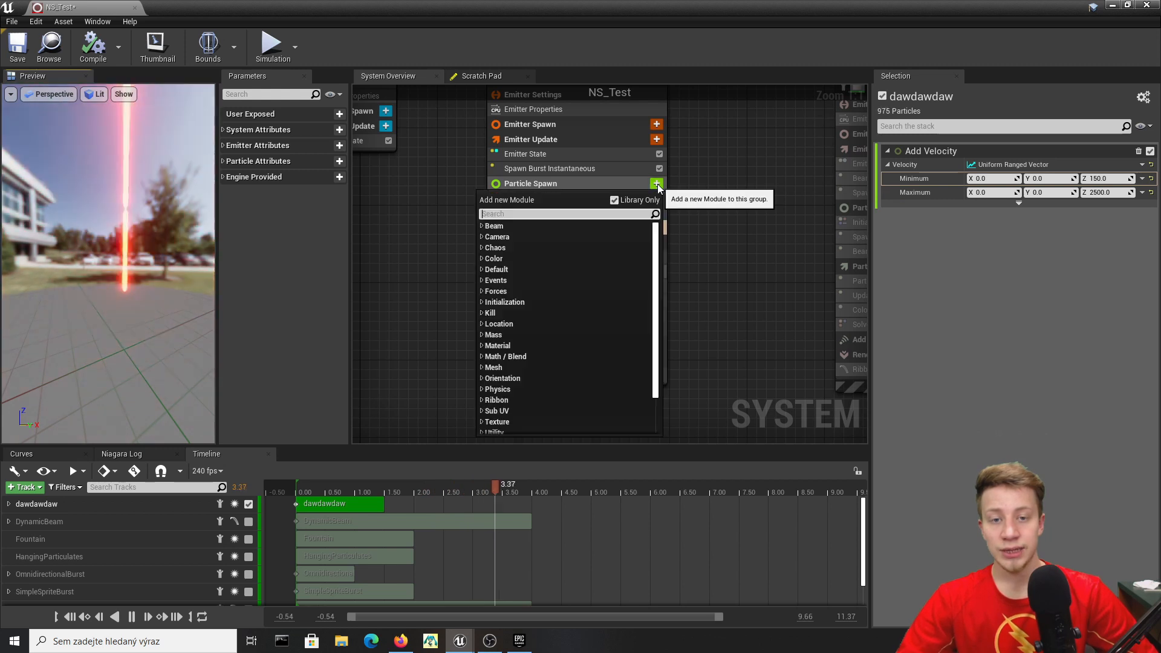
pyautogui.write('location')
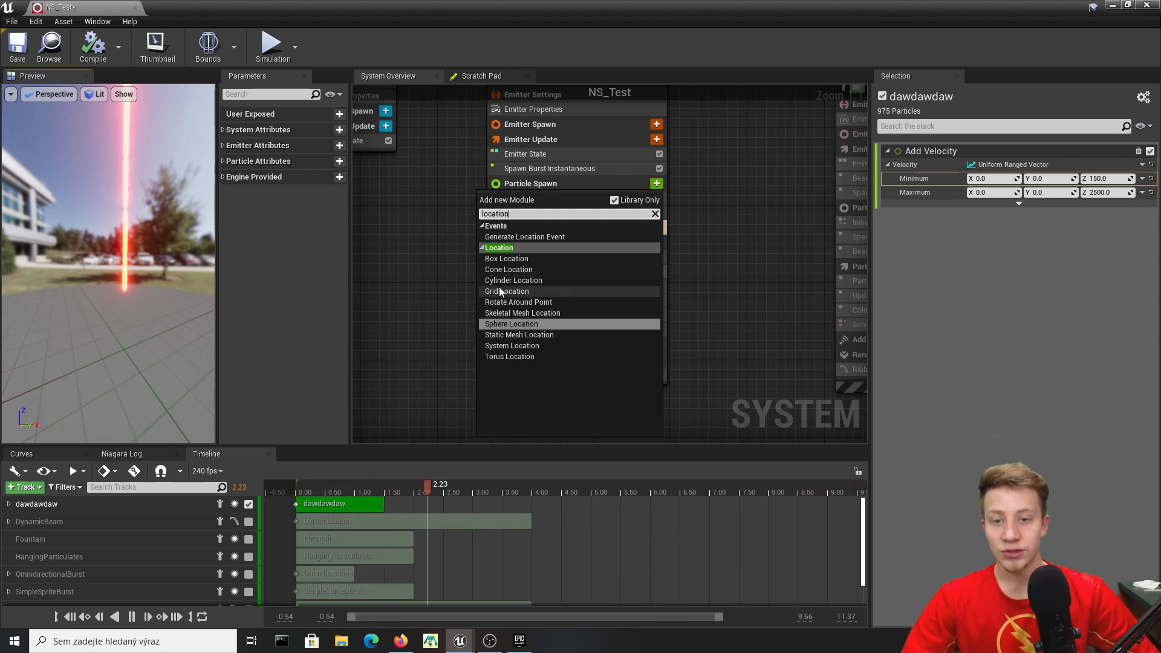
pyautogui.click(507, 258)
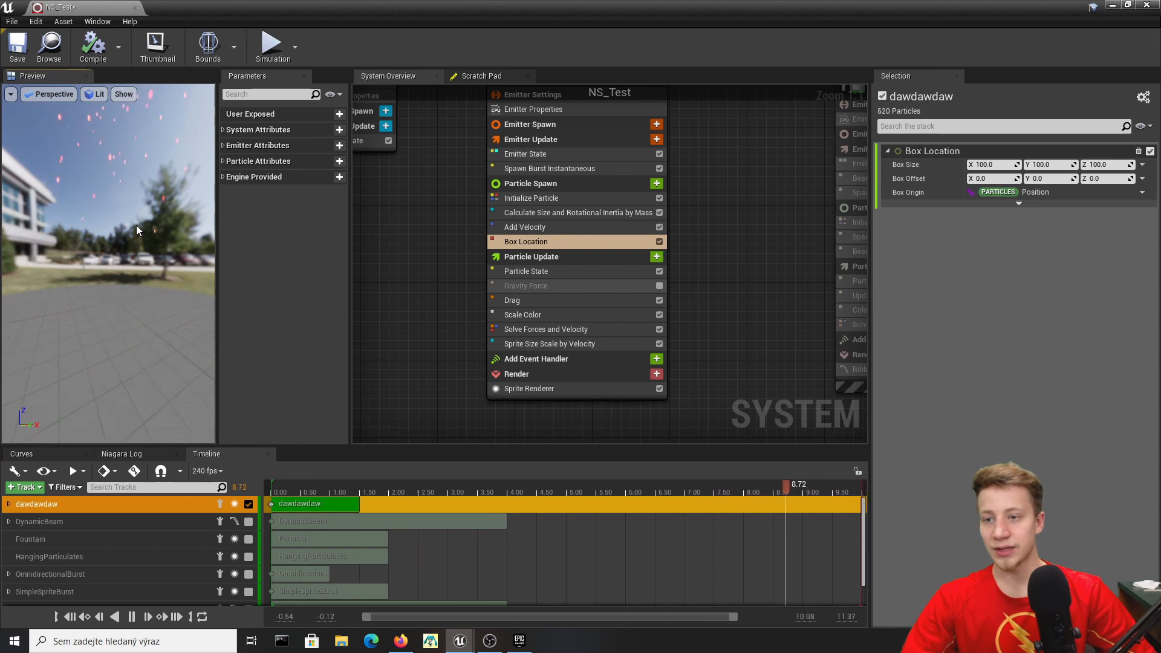
pyautogui.moveTo(137, 206); pyautogui.dragTo(184, 221)
pyautogui.moveTo(304, 490); pyautogui.dragTo(316, 488)
# Set the Add Velocity range's Maximum Z to 250.0, reset the timeline to the start and save the system.
pyautogui.click(532, 227)
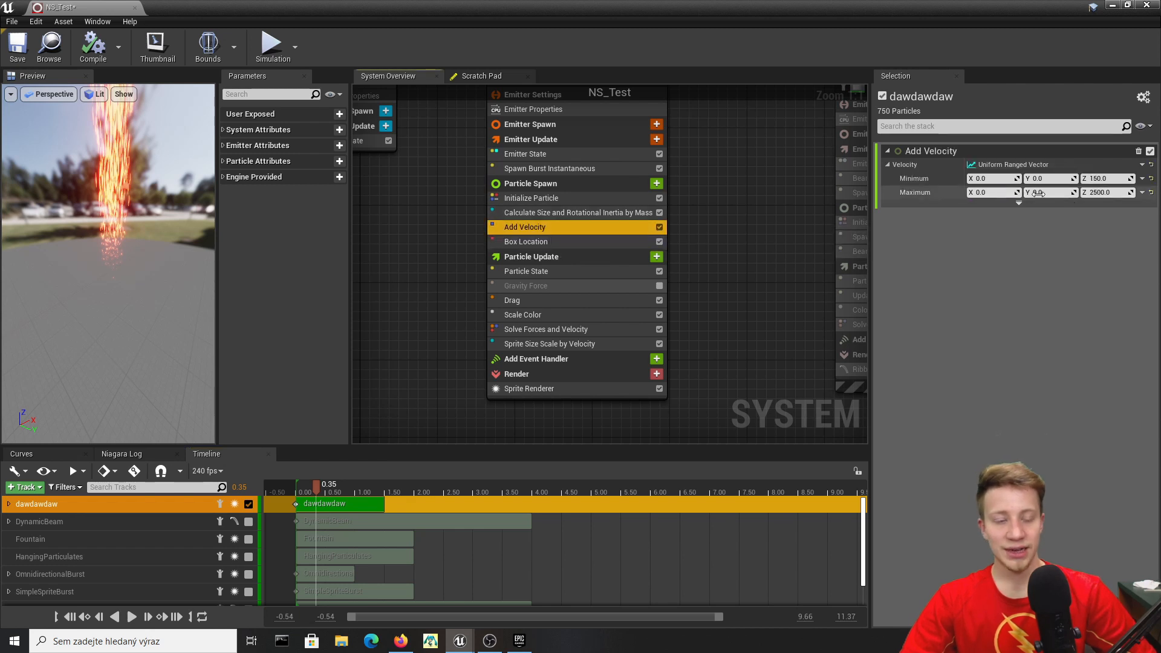
pyautogui.click(1116, 192)
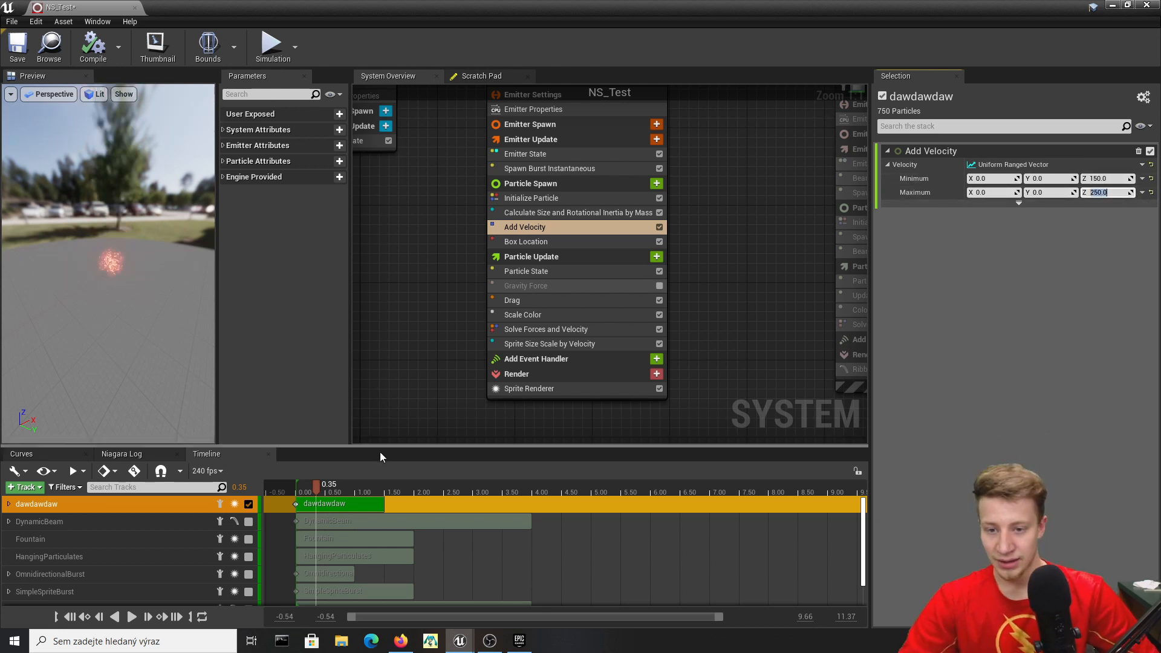
pyautogui.click(293, 489)
pyautogui.hotkey('ctrl', 's')
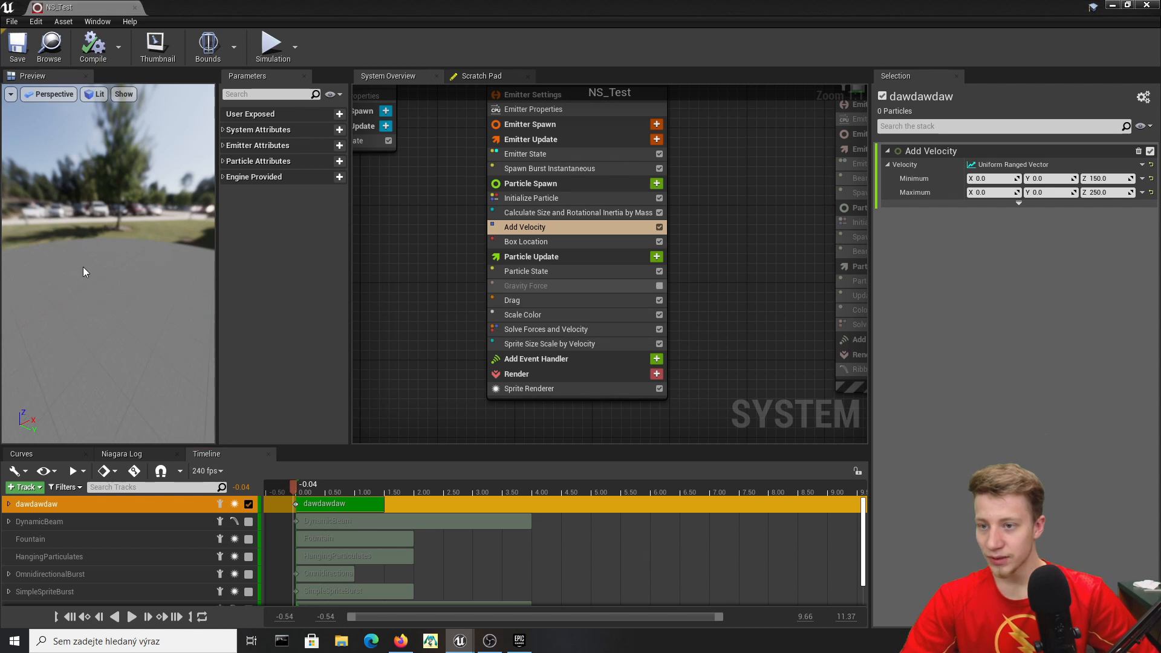
# Set the Box Location's Box Size to X 60.0, Y 60.0 and Z 80.0 and view the particles from several angles.
pyautogui.click(526, 241)
pyautogui.click(992, 164)
pyautogui.write('6')
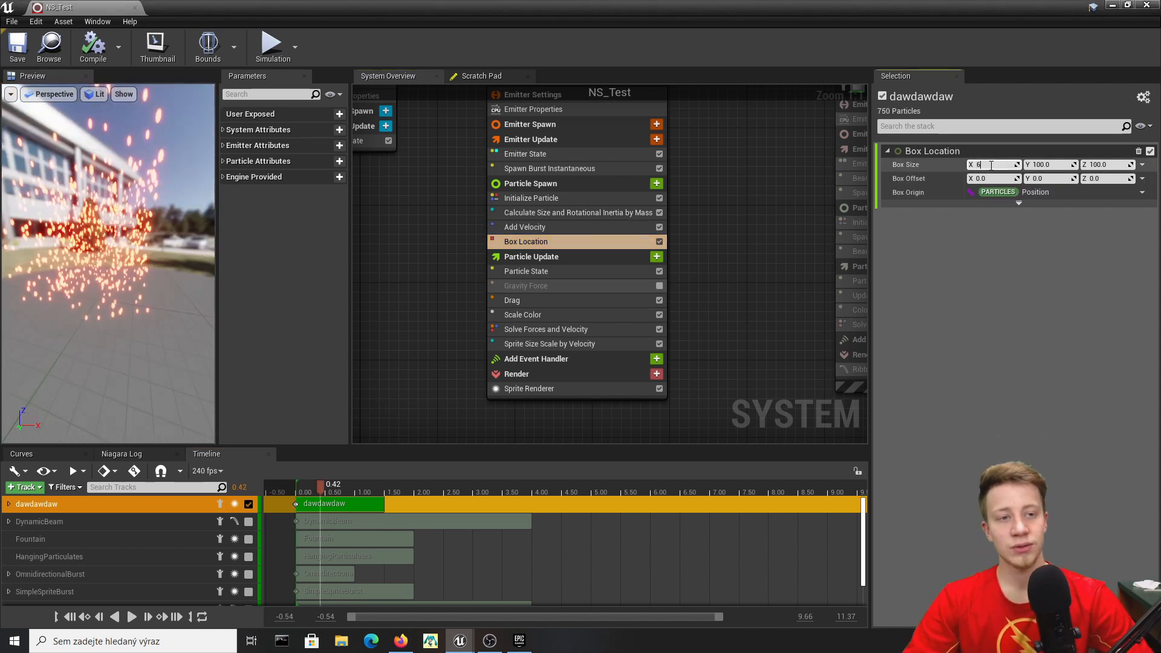
pyautogui.write('0')
pyautogui.press('Tab')
pyautogui.write('60')
pyautogui.press('Tab')
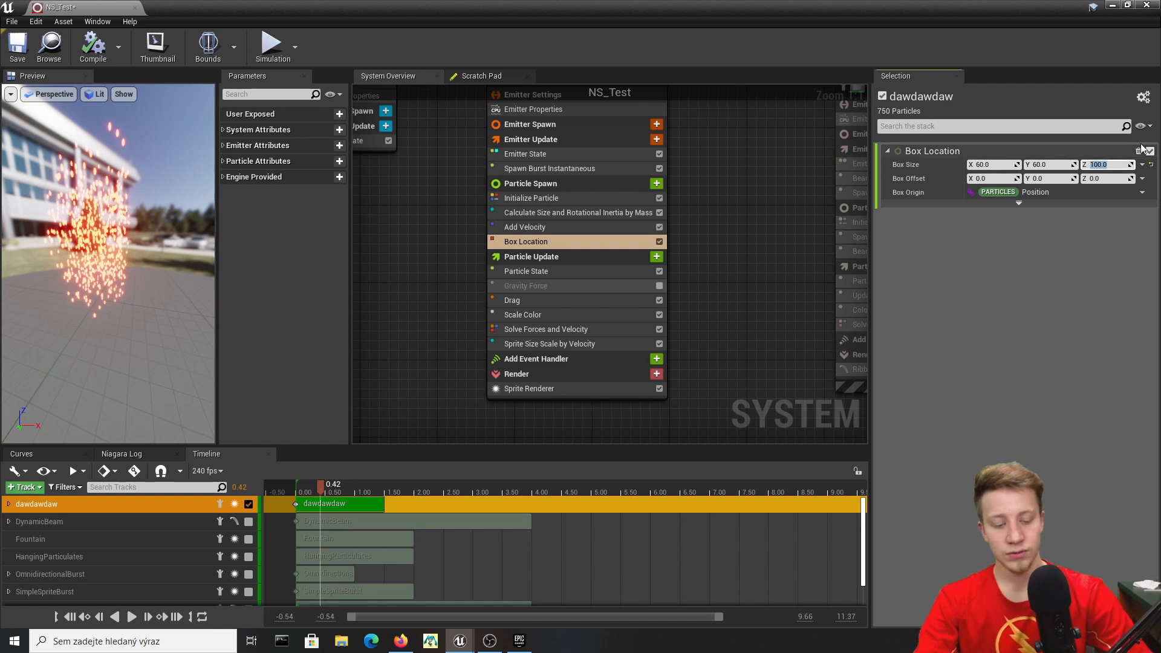
pyautogui.write('80')
pyautogui.press('Return')
pyautogui.moveTo(109, 242); pyautogui.dragTo(109, 284, button='right')
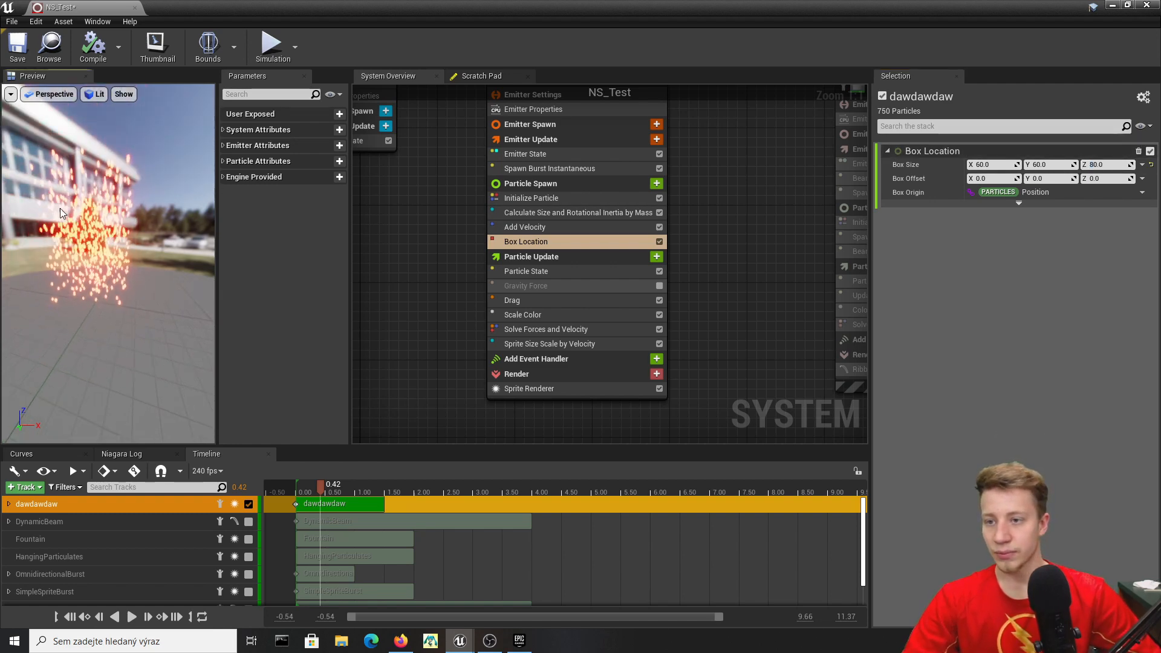
pyautogui.moveTo(109, 260); pyautogui.dragTo(242, 257)
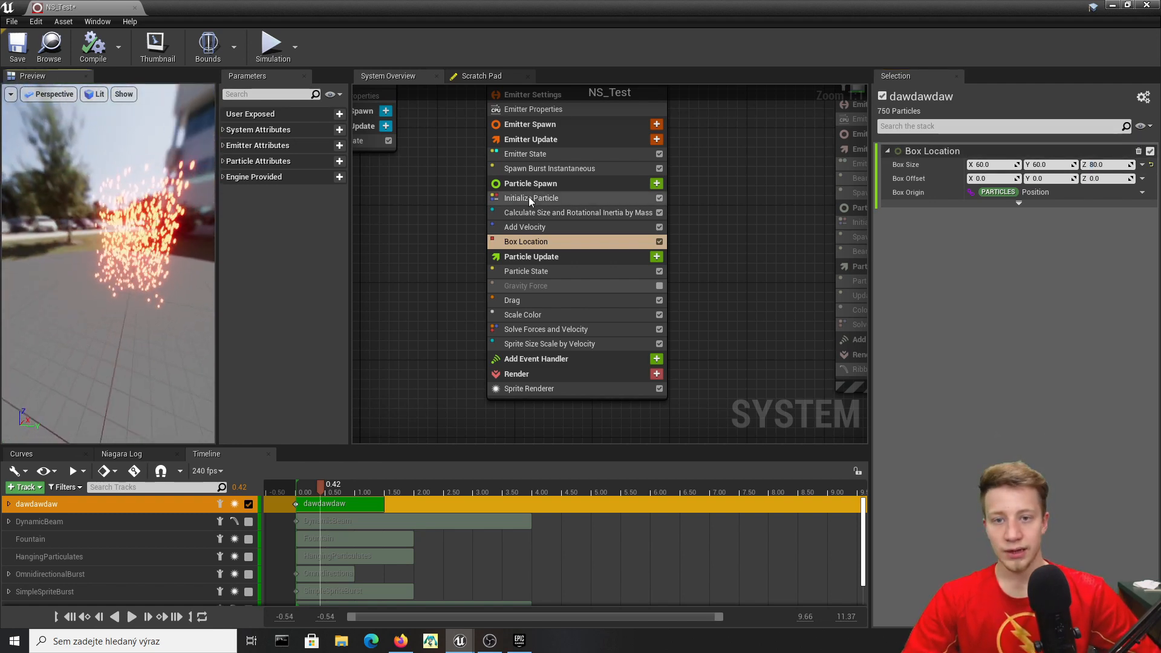
# Set the Spawn Count of Spawn Burst Instantaneous to 1000 and check the denser burst in the preview.
pyautogui.click(529, 199)
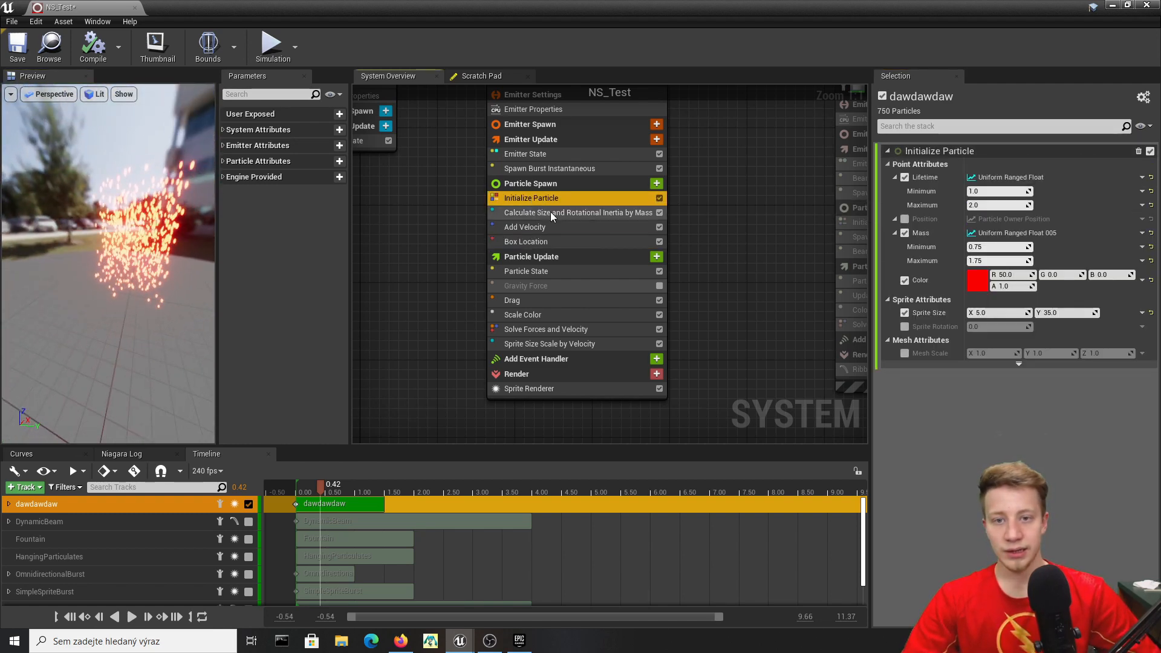
pyautogui.click(545, 170)
pyautogui.click(995, 164)
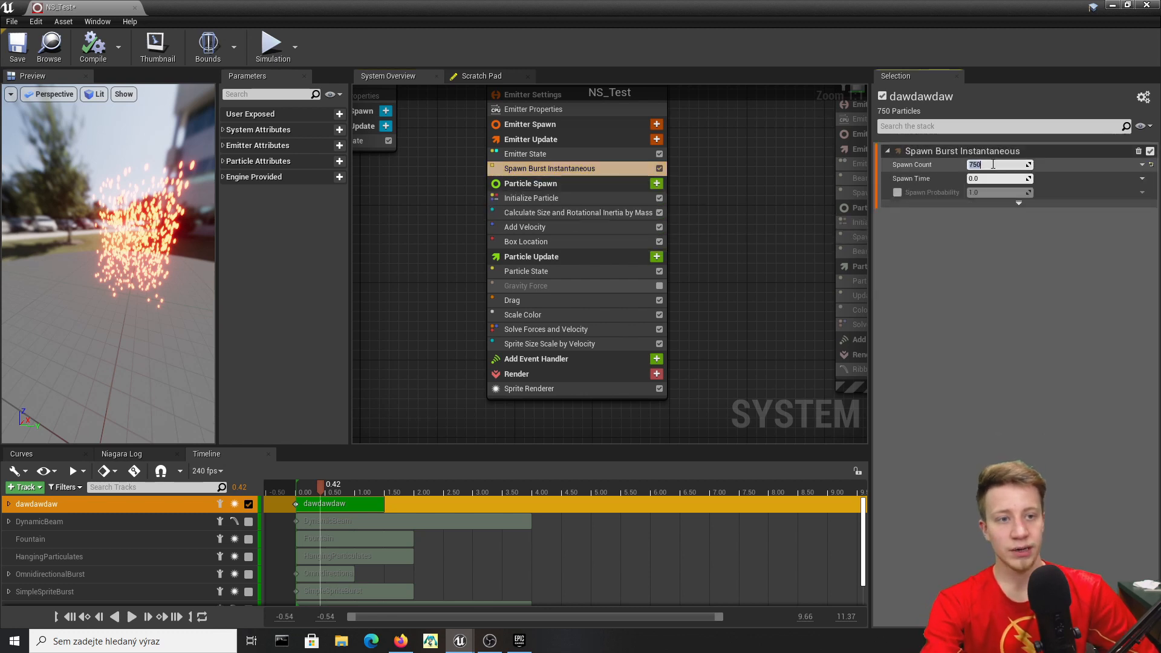
pyautogui.write('1000')
pyautogui.press('Return')
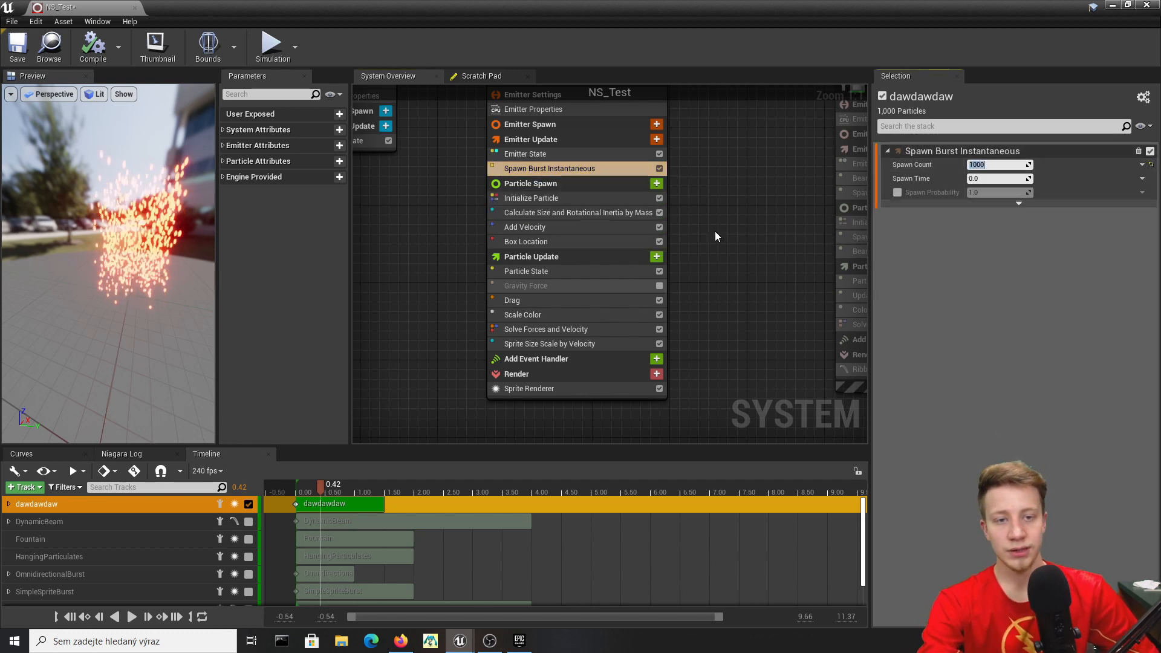
pyautogui.moveTo(91, 260); pyautogui.dragTo(181, 257)
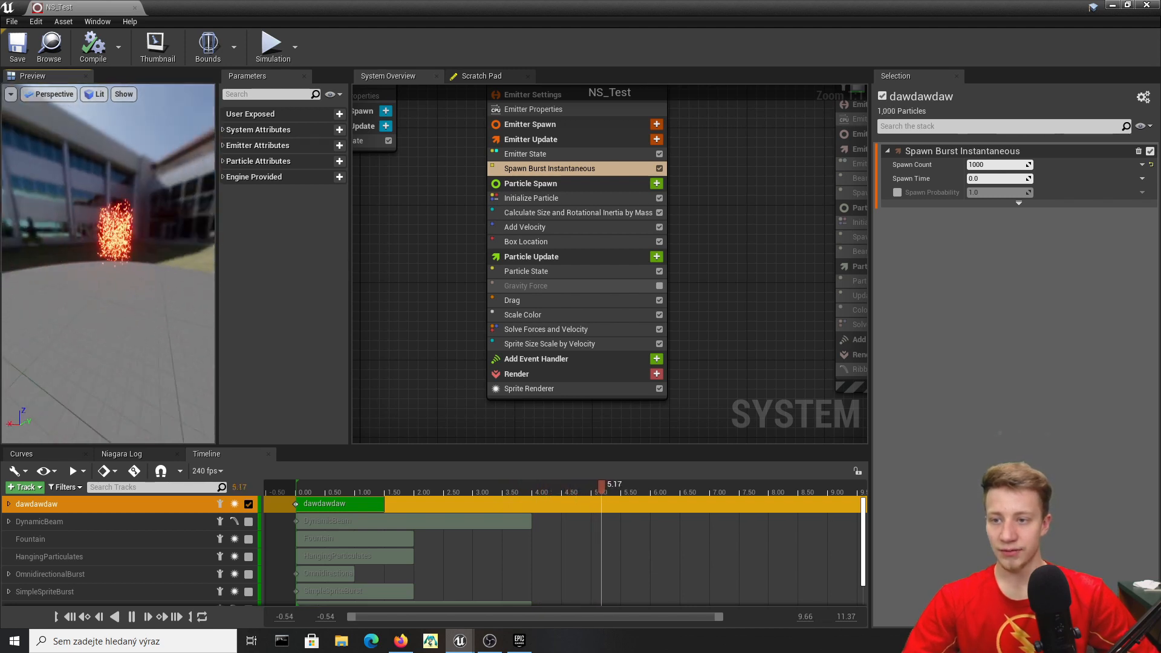
# Delete the Box Location module and add a Cylinder Location module to Particle Spawn in its place.
pyautogui.click(561, 245)
pyautogui.press('Delete')
pyautogui.click(657, 183)
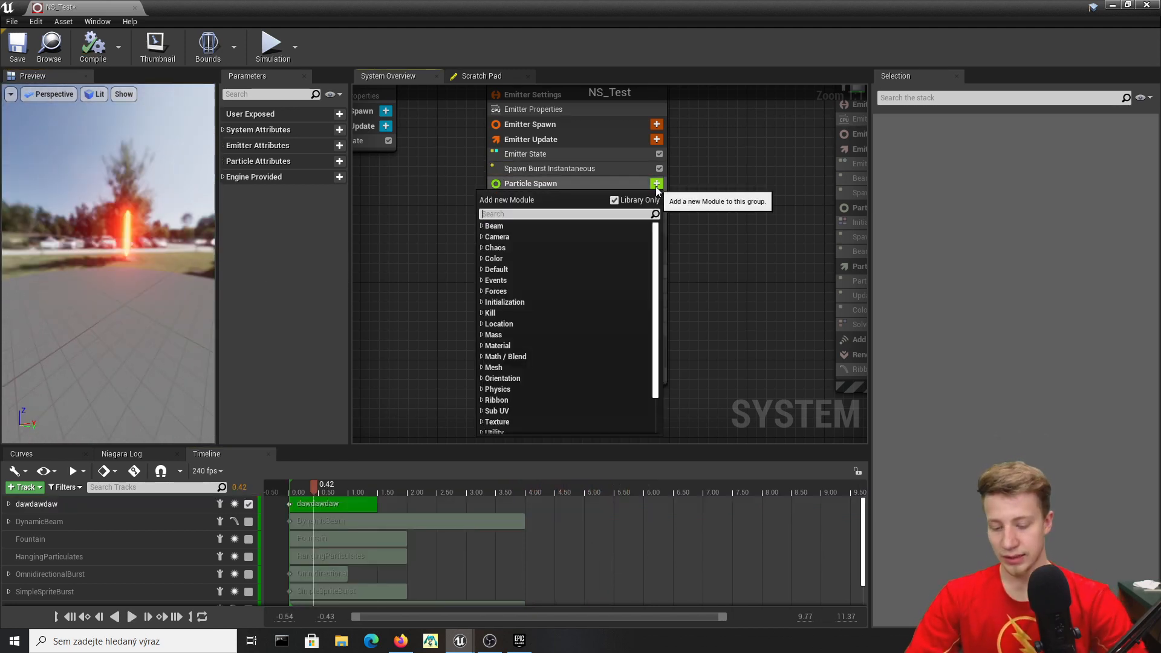
pyautogui.write('locat')
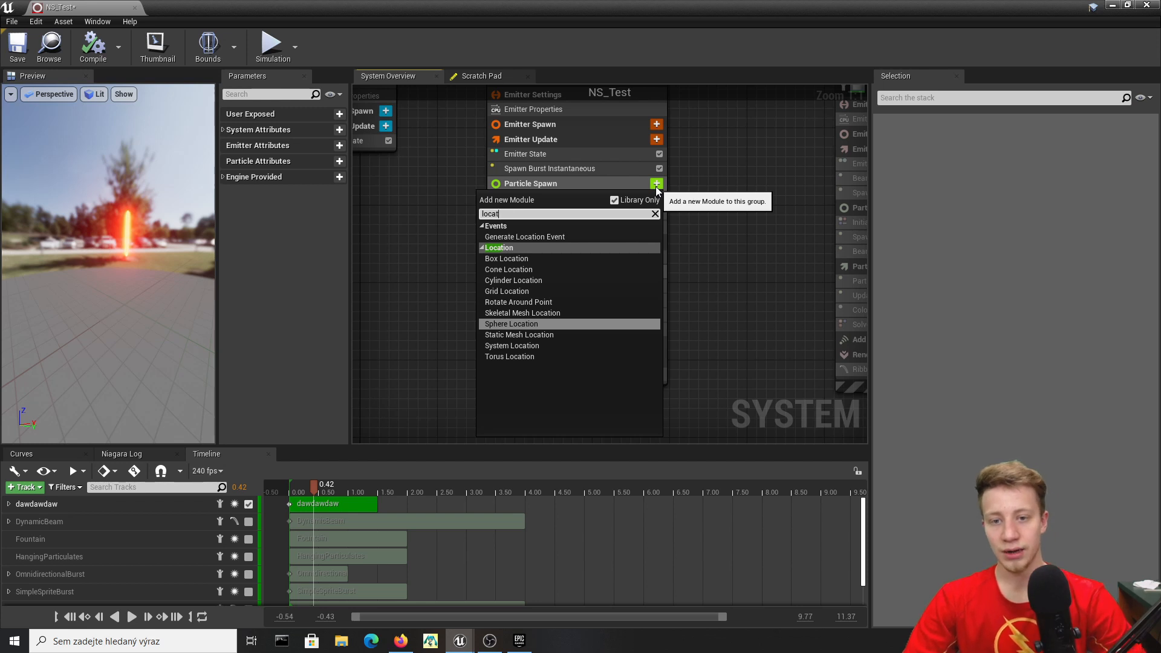
pyautogui.press('Up')
pyautogui.press('Up')
pyautogui.press('Up')
pyautogui.press('Up')
pyautogui.press('Return')
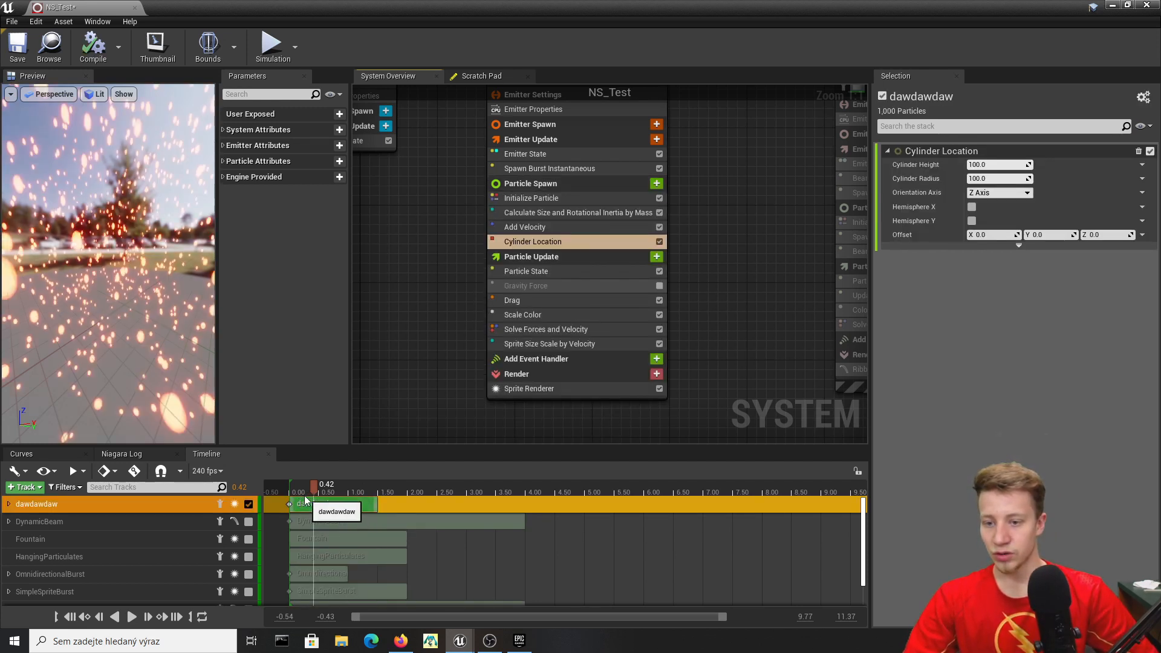
# Scrub the timeline to about 0.40 and set the Cylinder Height to 30.0 and Cylinder Radius to 50.0.
pyautogui.moveTo(287, 488); pyautogui.dragTo(313, 490)
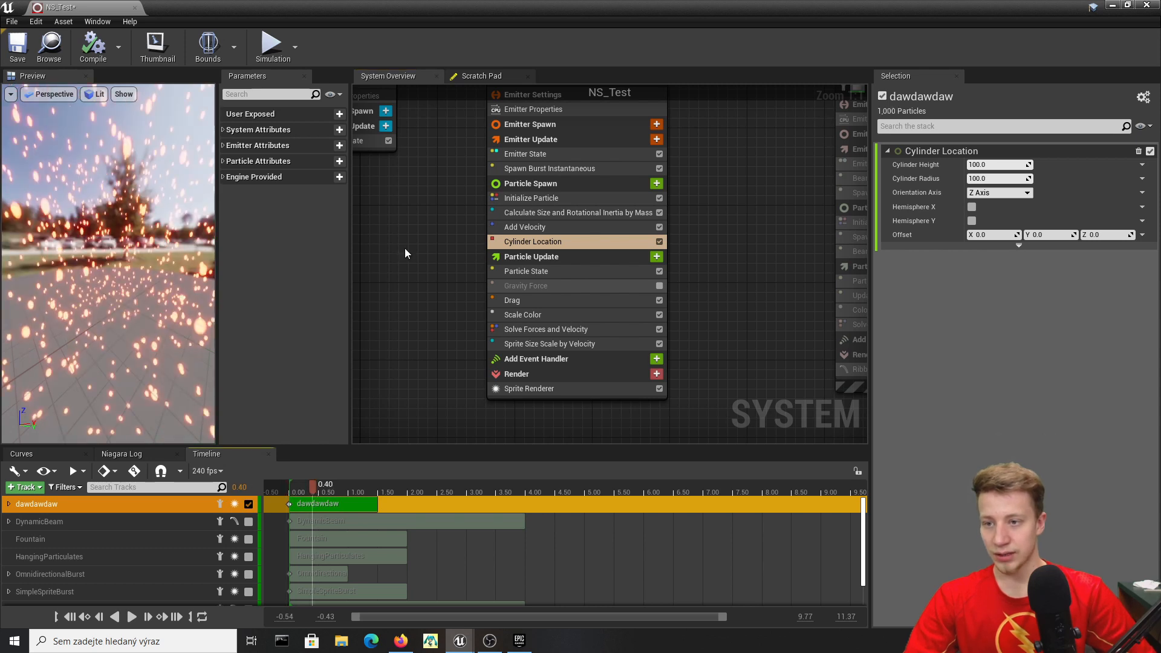
pyautogui.scroll(-5, 139, 248)
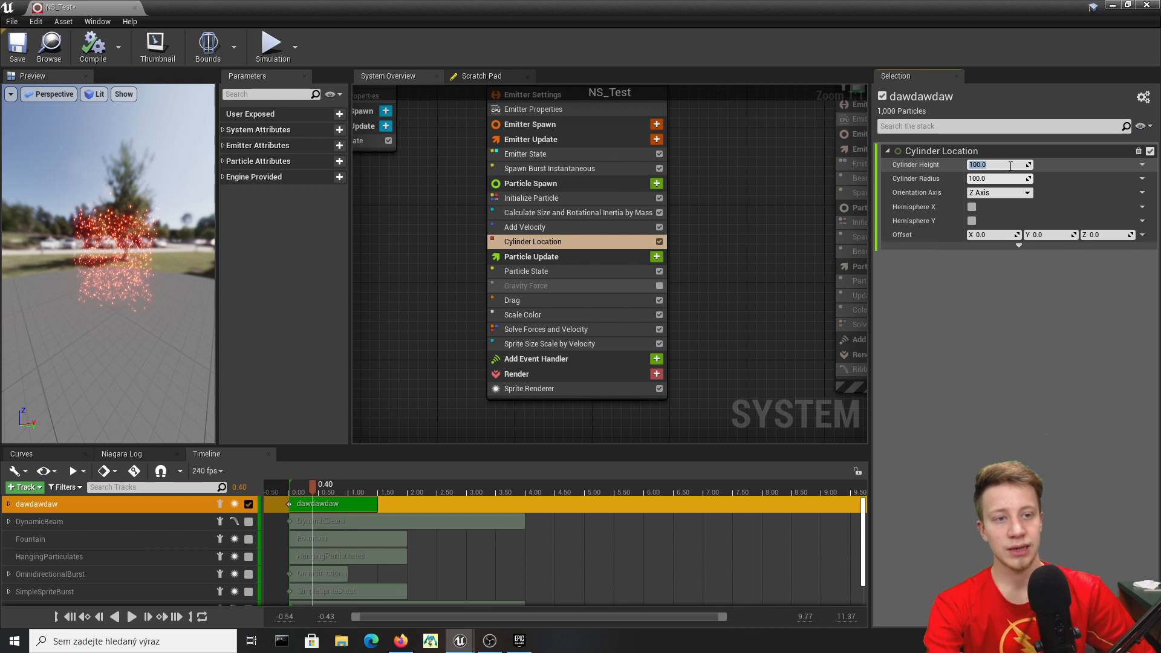
pyautogui.press('Return')
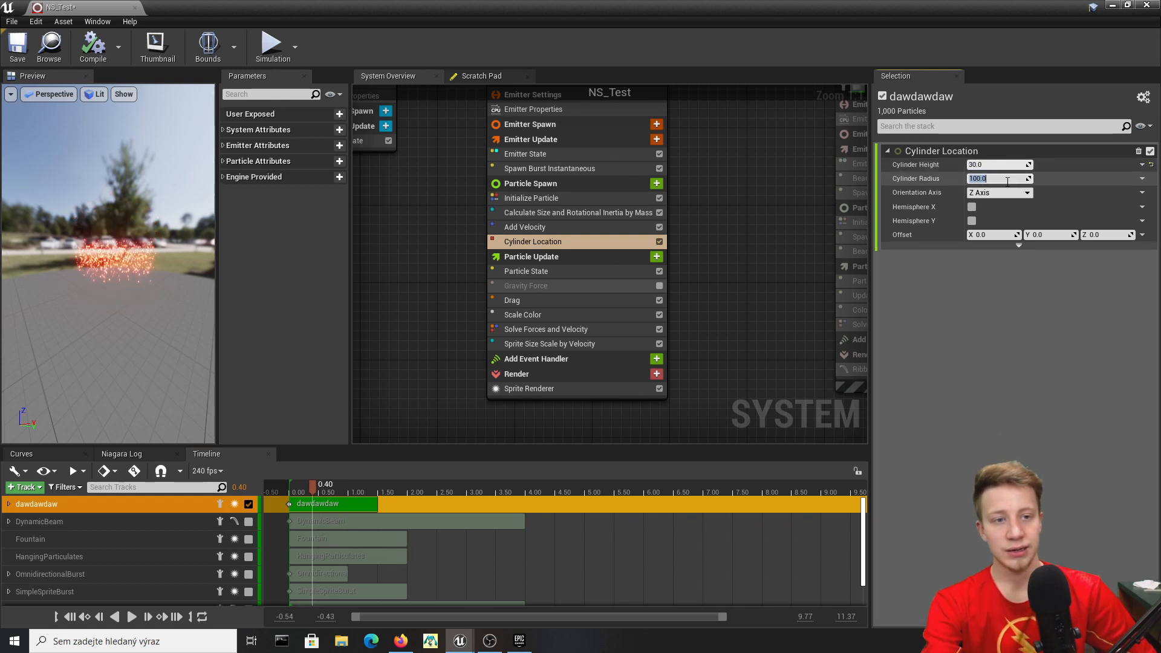
pyautogui.press('Return')
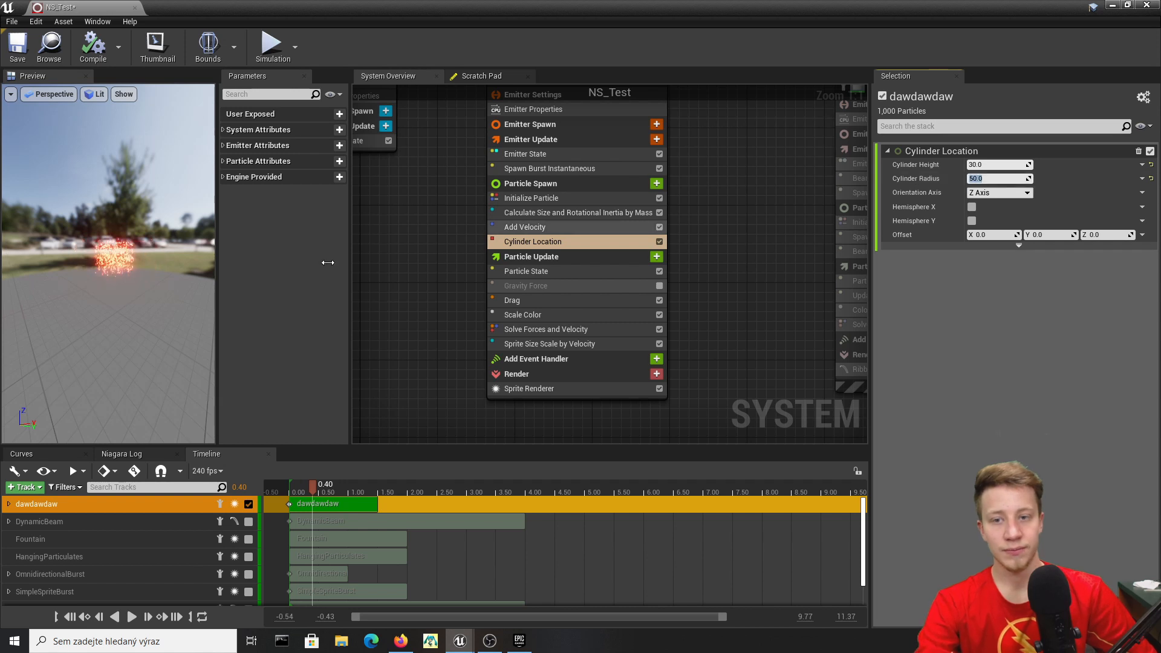
# Play the simulation from the start and examine the cylinder-shaped emission from another angle, ending back at time zero.
pyautogui.click(276, 487)
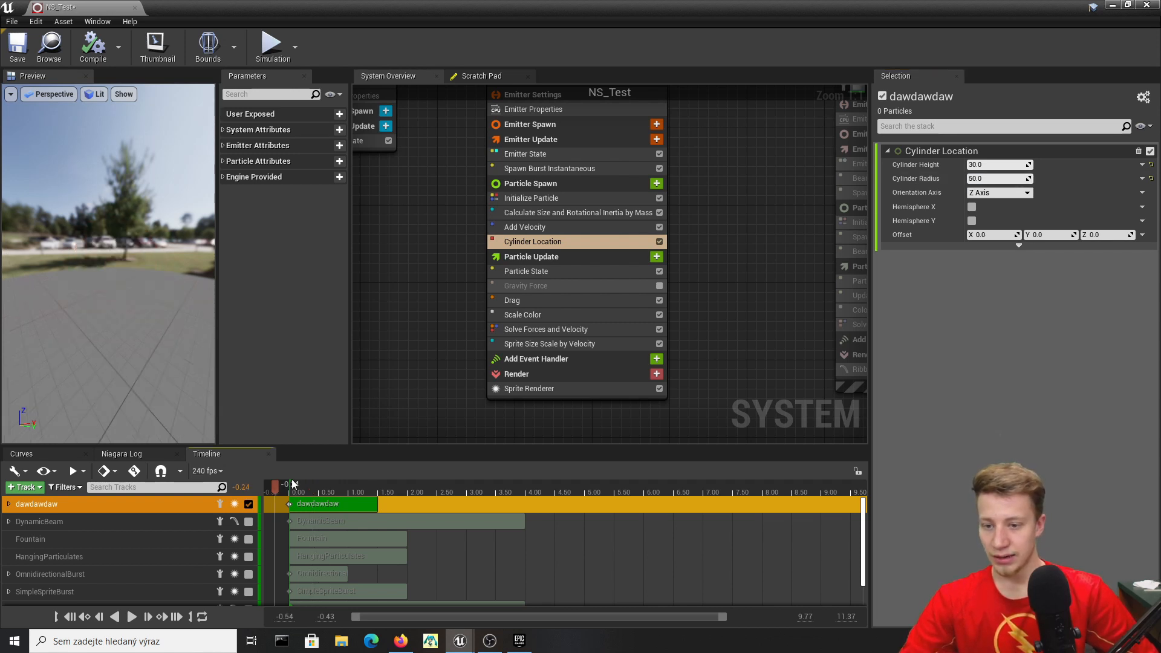
pyautogui.press('space')
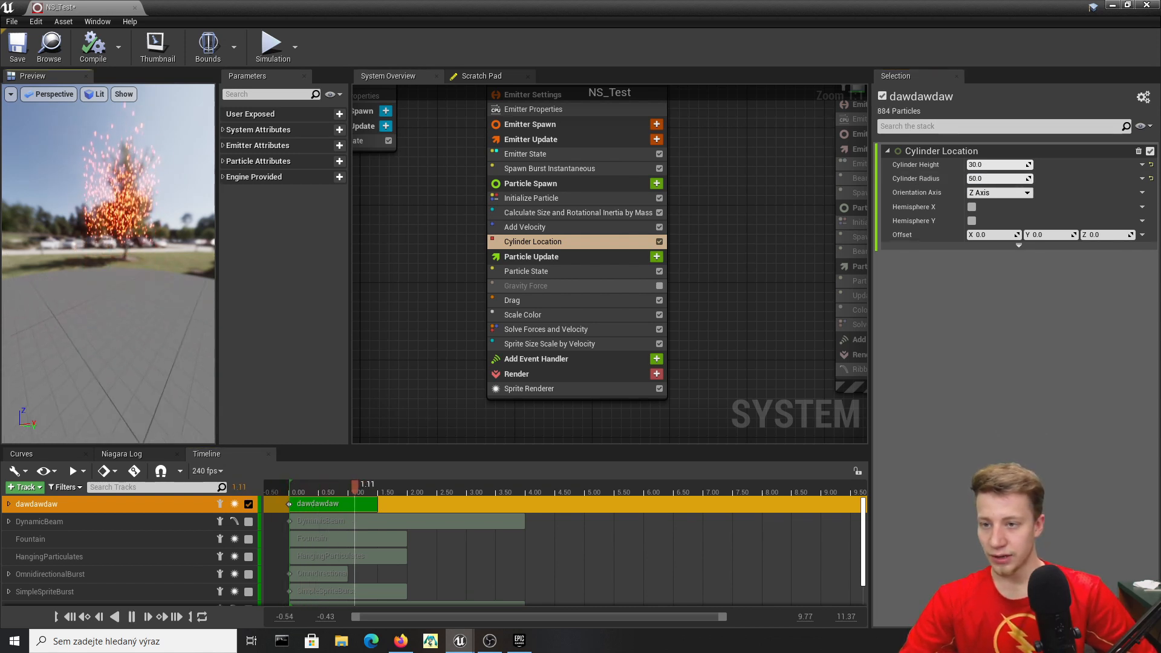
pyautogui.moveTo(150, 281); pyautogui.dragTo(91, 281)
pyautogui.click(273, 486)
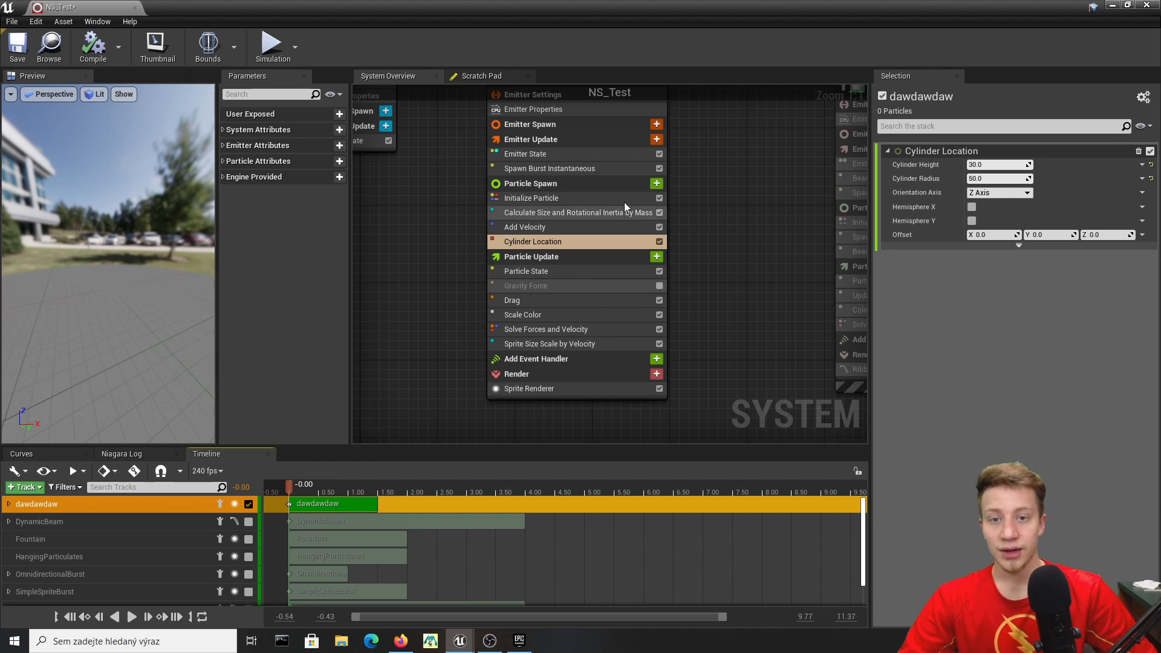
# Add an Add Rotational Velocity module to Particle Spawn and fix its unmet module dependencies.
pyautogui.click(657, 184)
pyautogui.write('veloc')
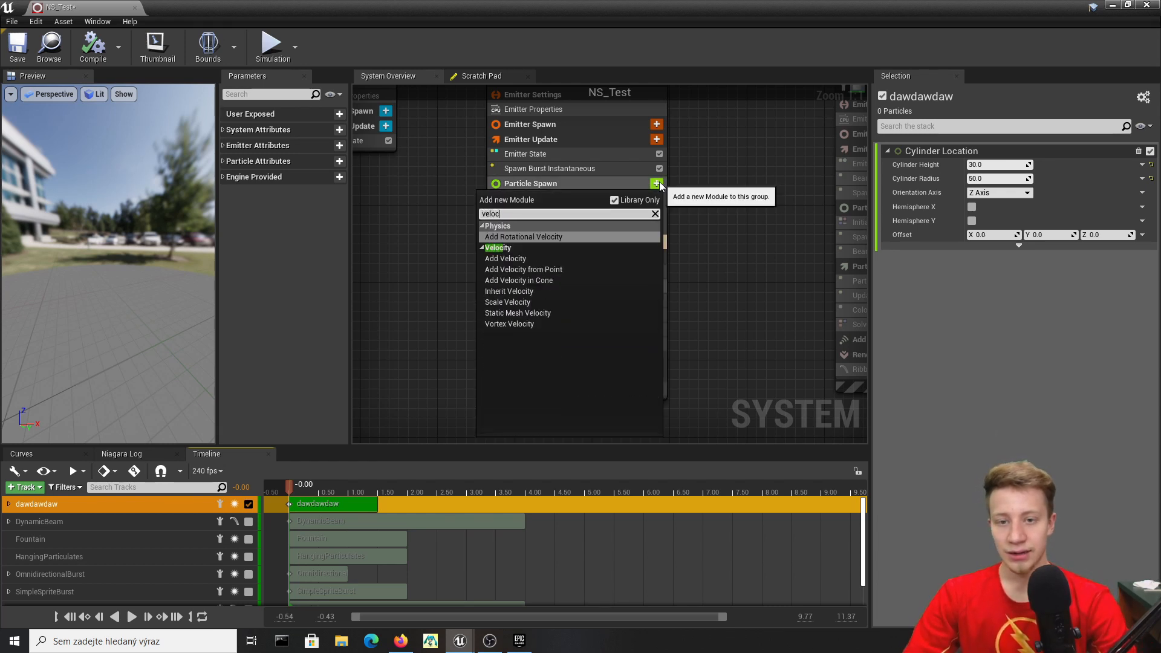
pyautogui.press('Down')
pyautogui.press('Down')
pyautogui.press('Down')
pyautogui.press('Down')
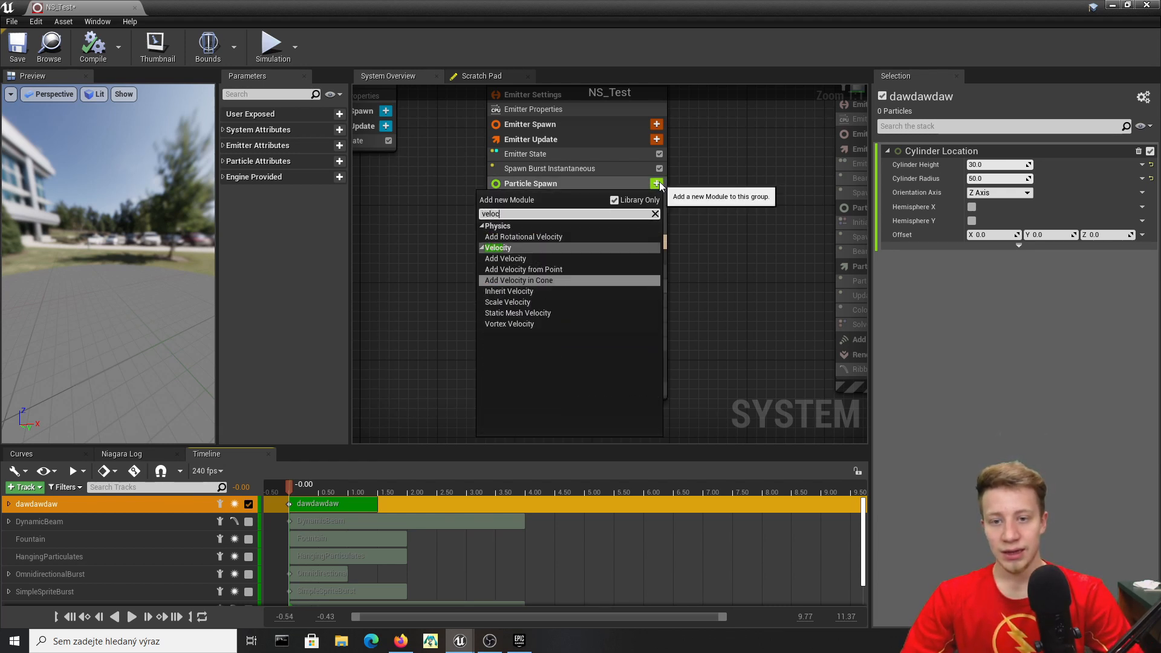
pyautogui.press('Up')
pyautogui.press('Up')
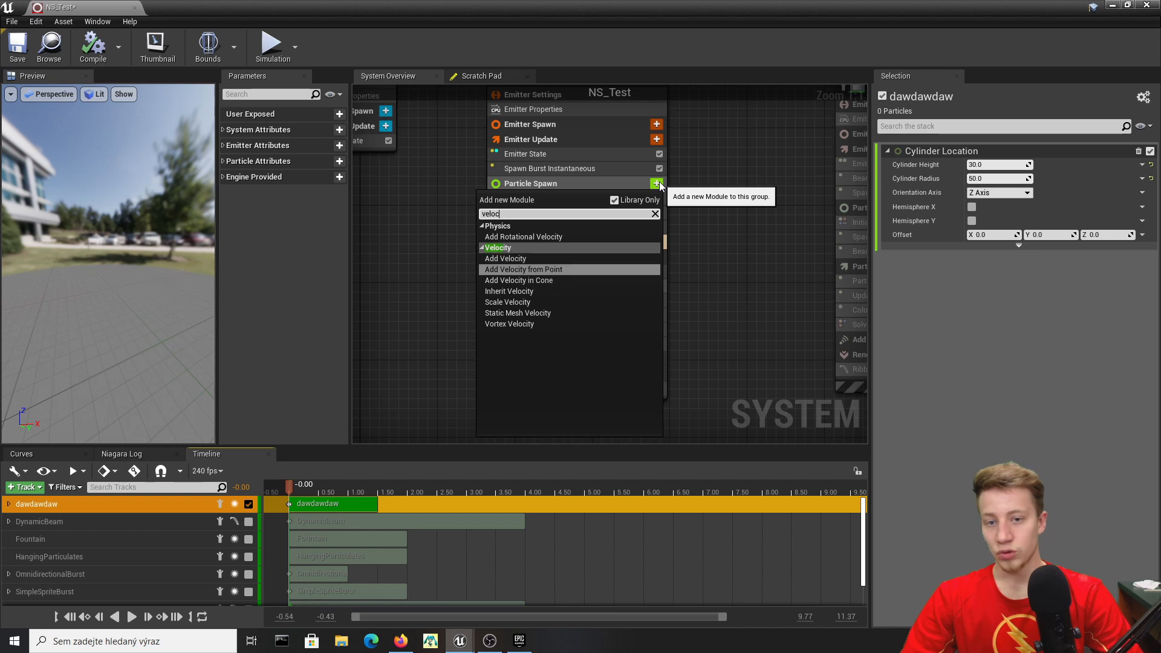
pyautogui.press('Up')
pyautogui.press('Up')
pyautogui.press('Return')
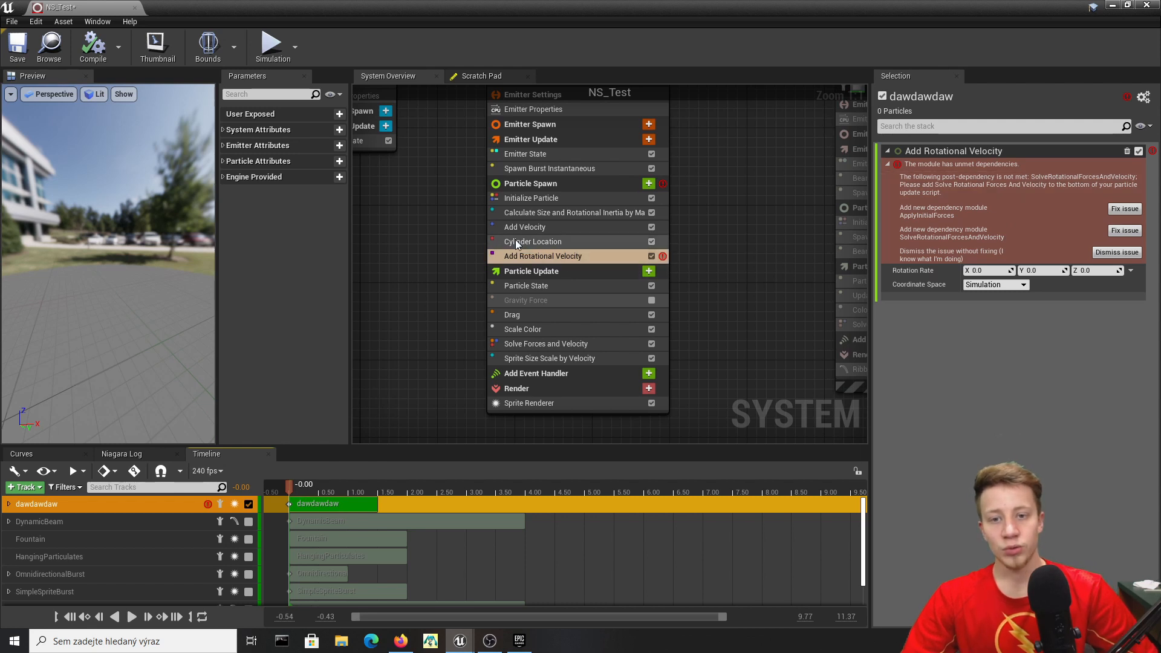
pyautogui.click(1125, 208)
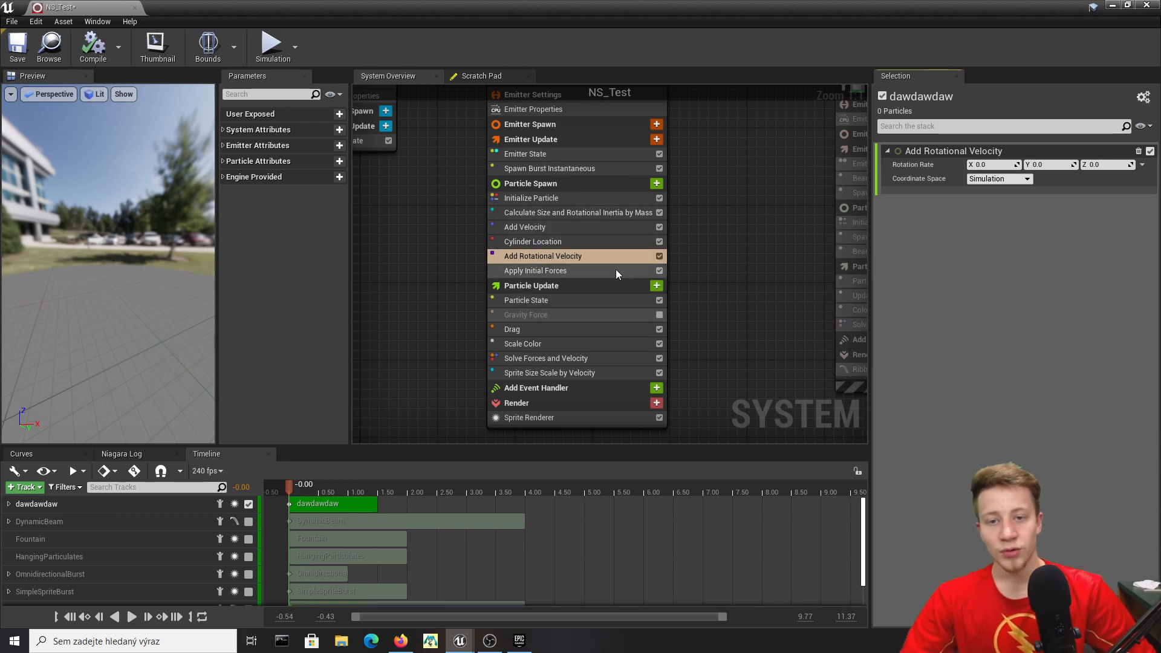
# Set the Rotation Rate of Add Rotational Velocity to X 150.0 and Y 20.0.
pyautogui.click(992, 165)
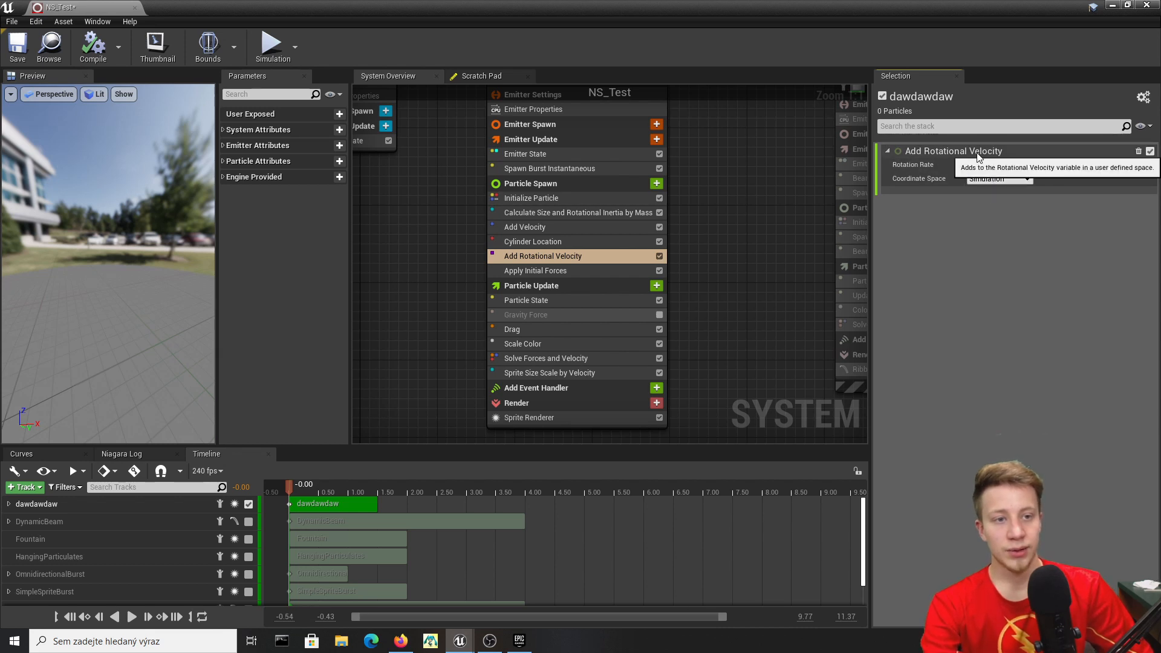
pyautogui.write('150')
pyautogui.click(1056, 165)
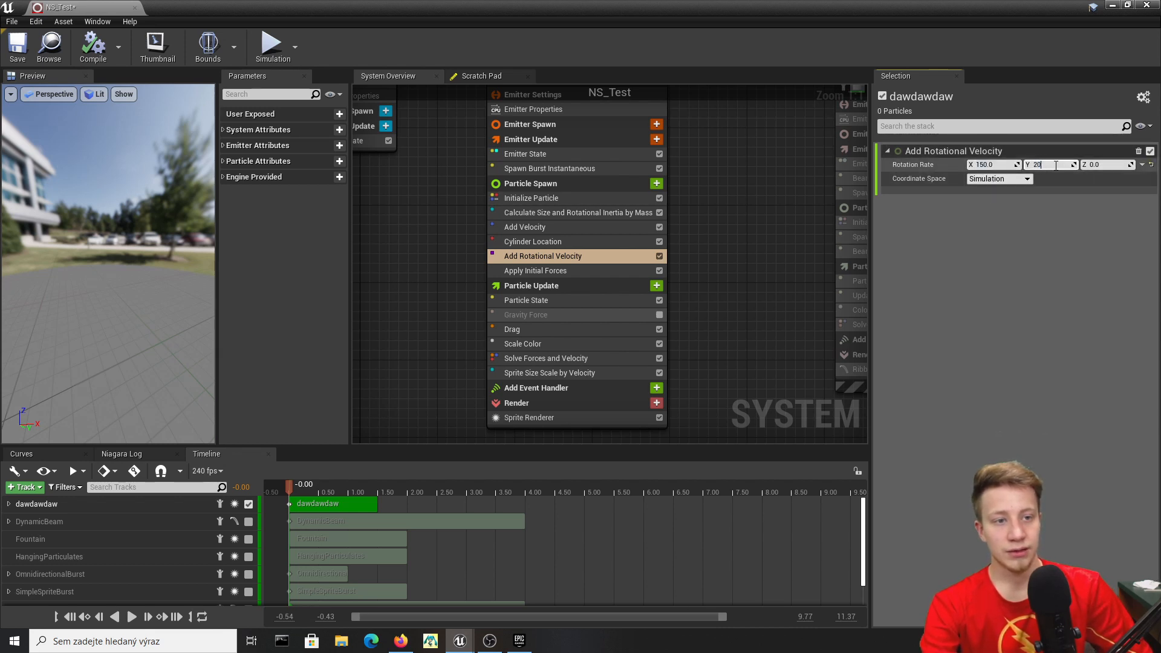
# Play the simulation to examine the rotational velocity's effect and scrub the timeline to about 0.54.
pyautogui.click(285, 492)
pyautogui.press('space')
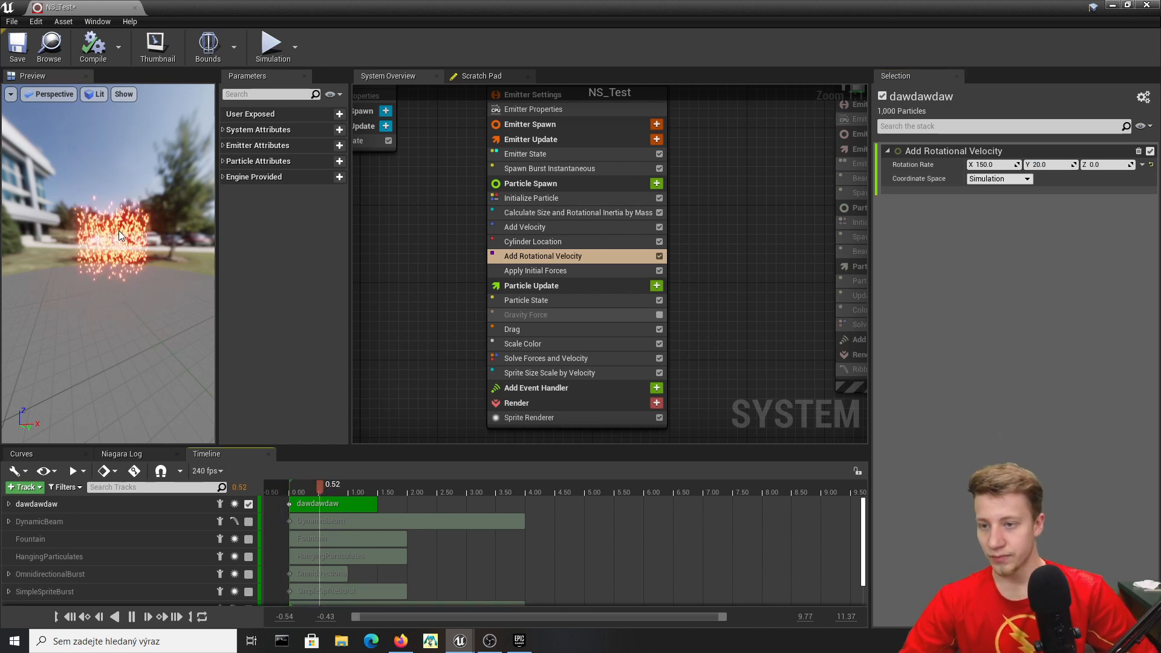
pyautogui.moveTo(119, 236); pyautogui.dragTo(130, 266)
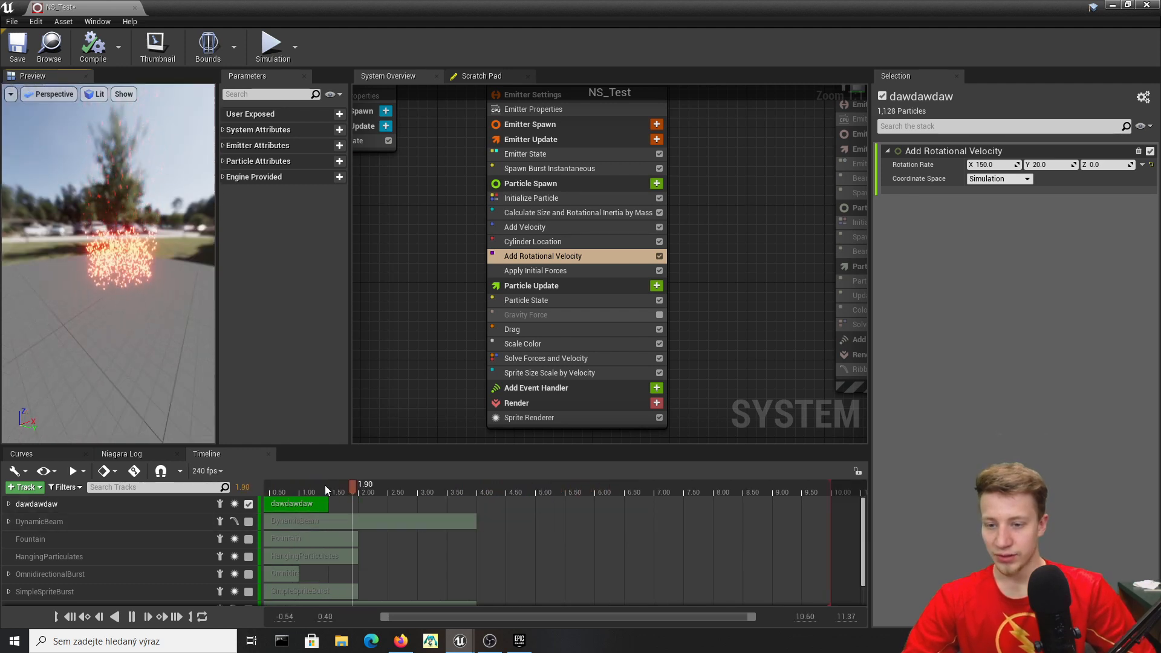
pyautogui.moveTo(325, 487)
pyautogui.mouseDown()
pyautogui.moveTo(248, 491)
pyautogui.moveTo(319, 493)
pyautogui.mouseUp()
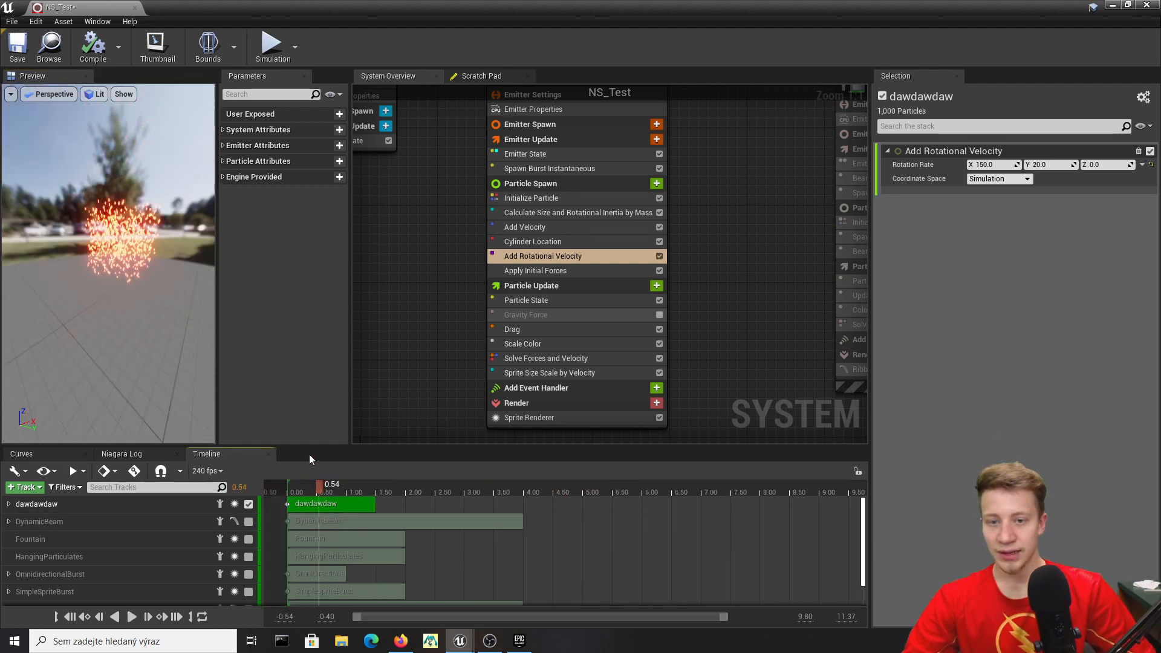
# Enable the Gravity Force module in the Particle Update group.
pyautogui.click(568, 286)
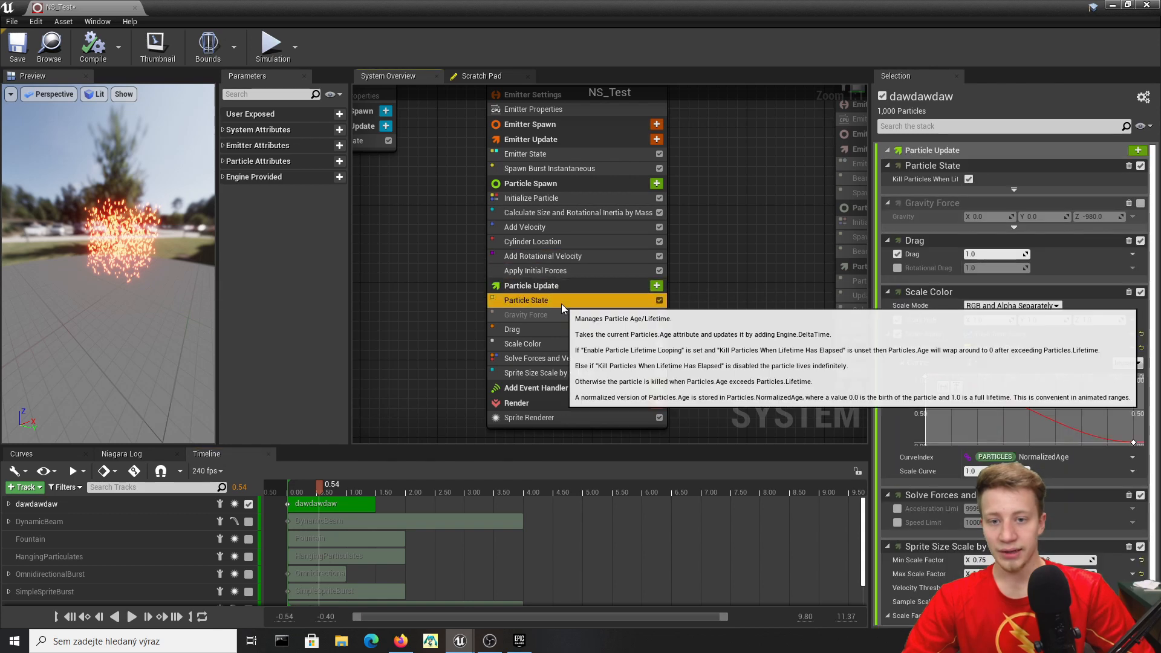
pyautogui.click(561, 301)
pyautogui.click(580, 316)
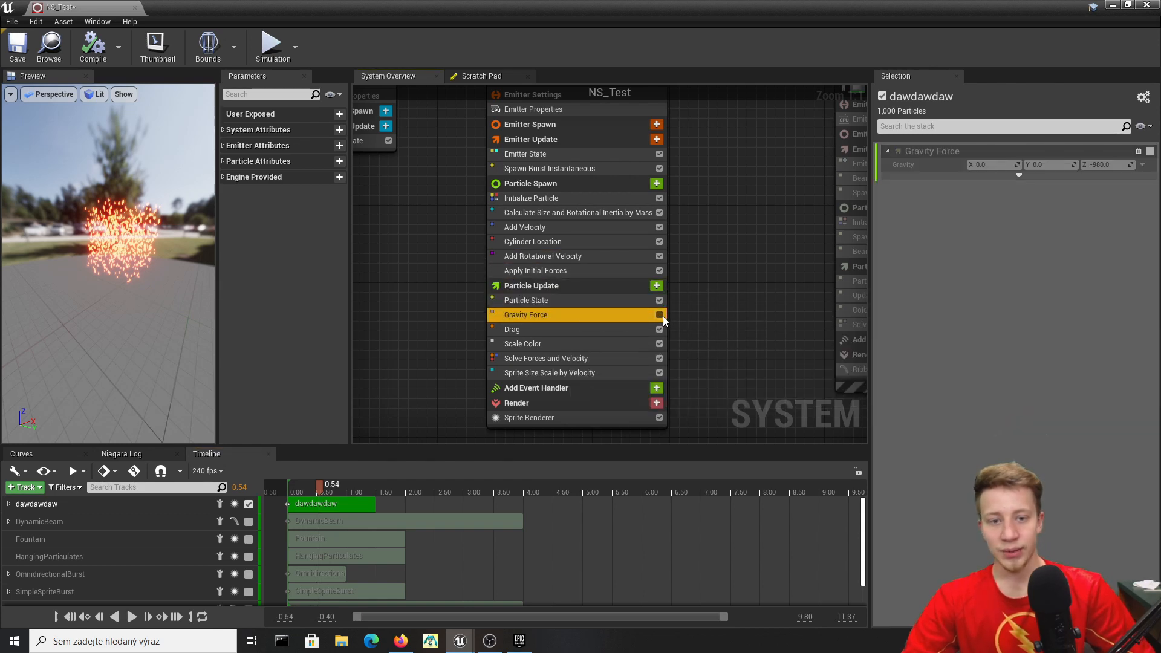
pyautogui.click(660, 316)
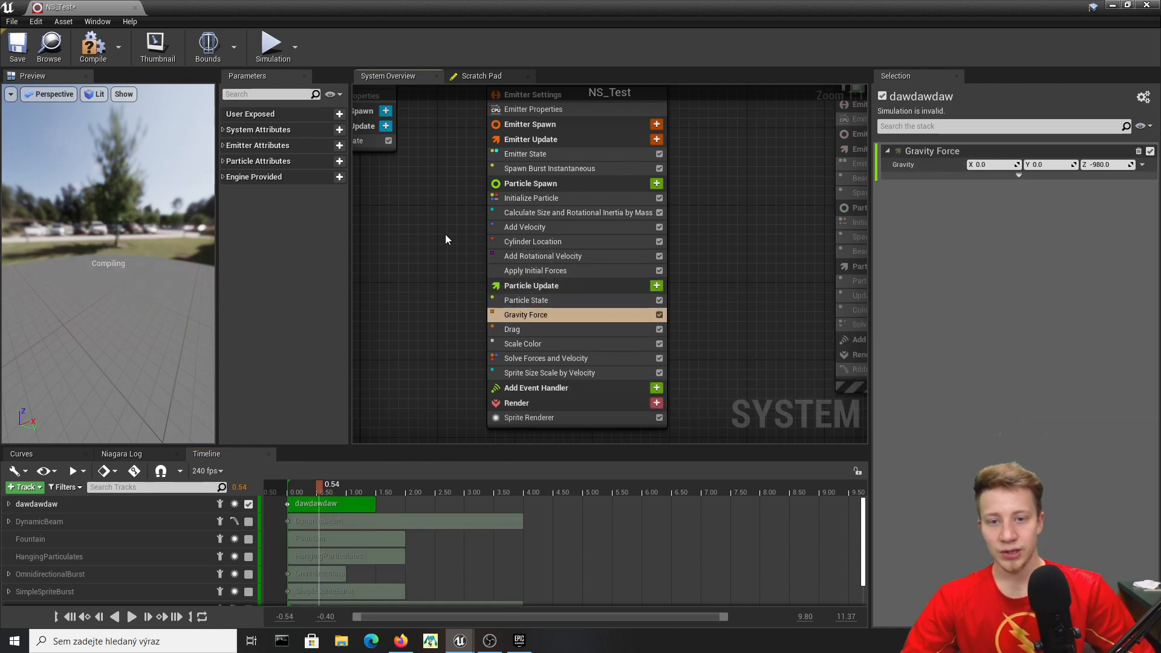
# Add a Wind Force module to the Particle Update group of the dawdawdaw emitter.
pyautogui.click(656, 285)
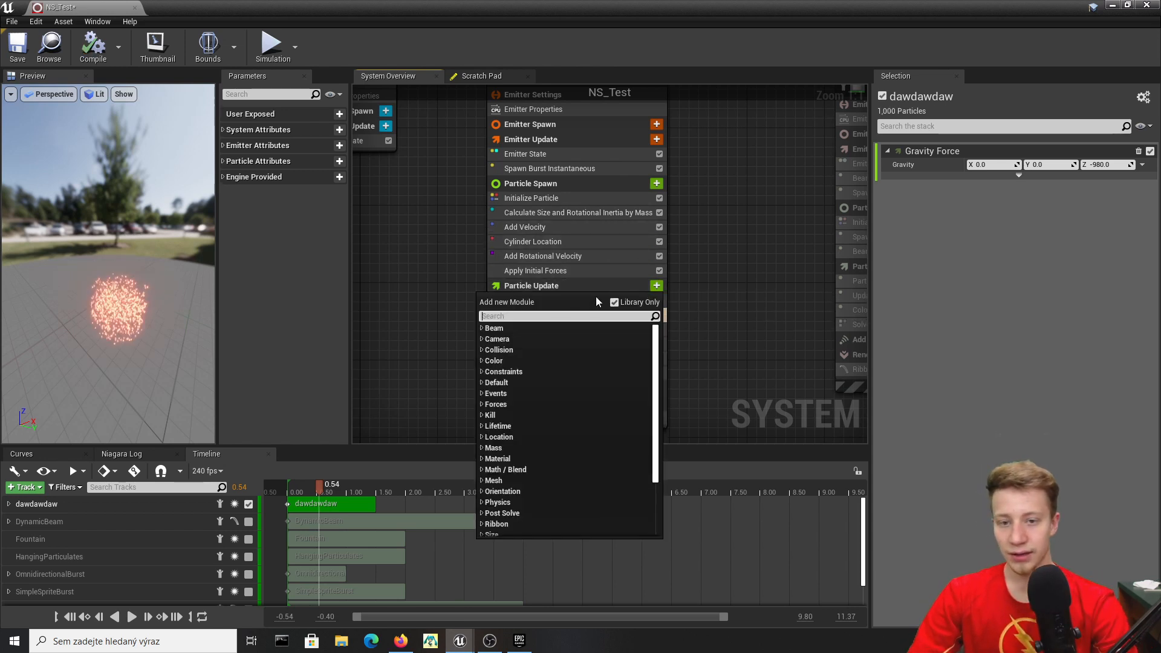
pyautogui.write('force')
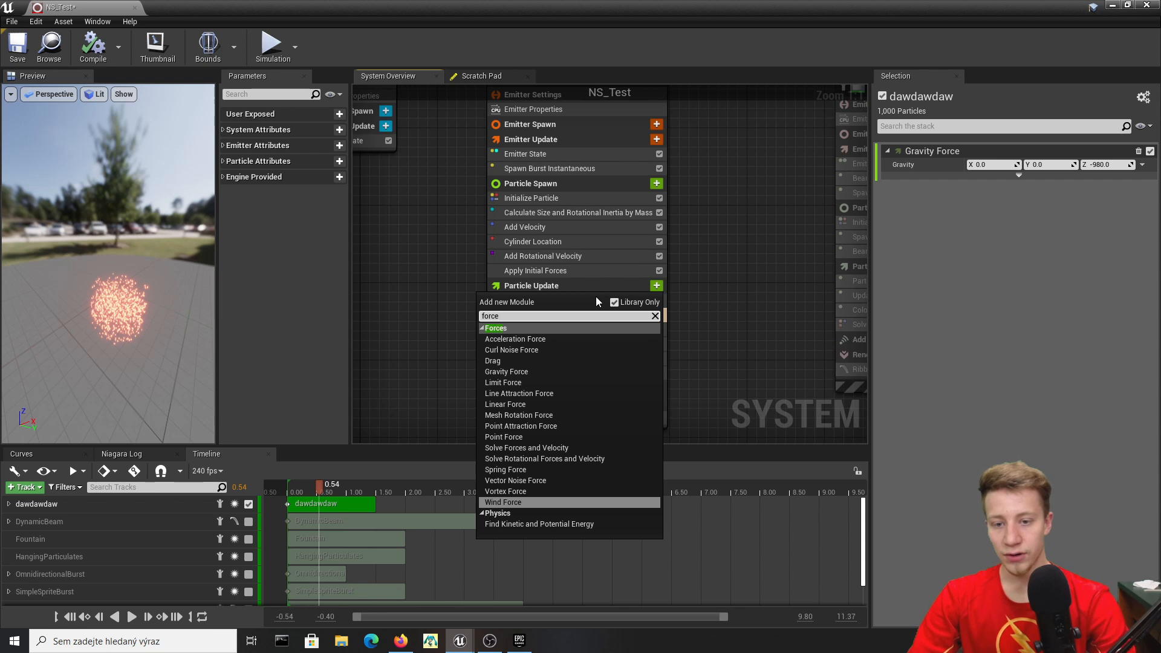
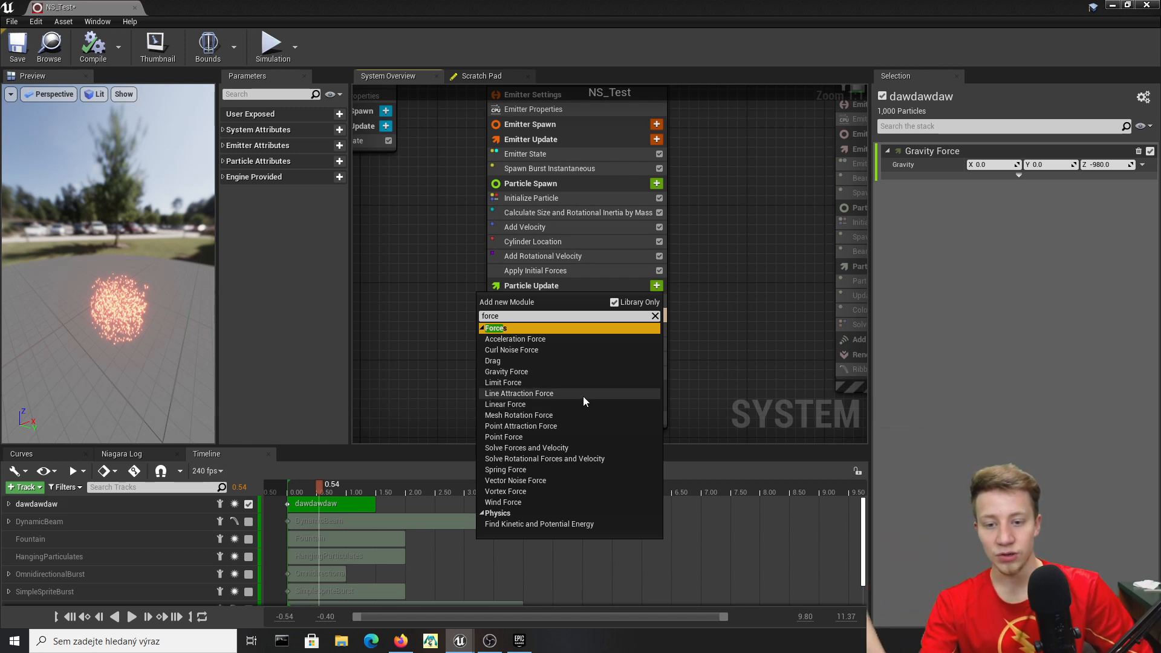
pyautogui.click(543, 502)
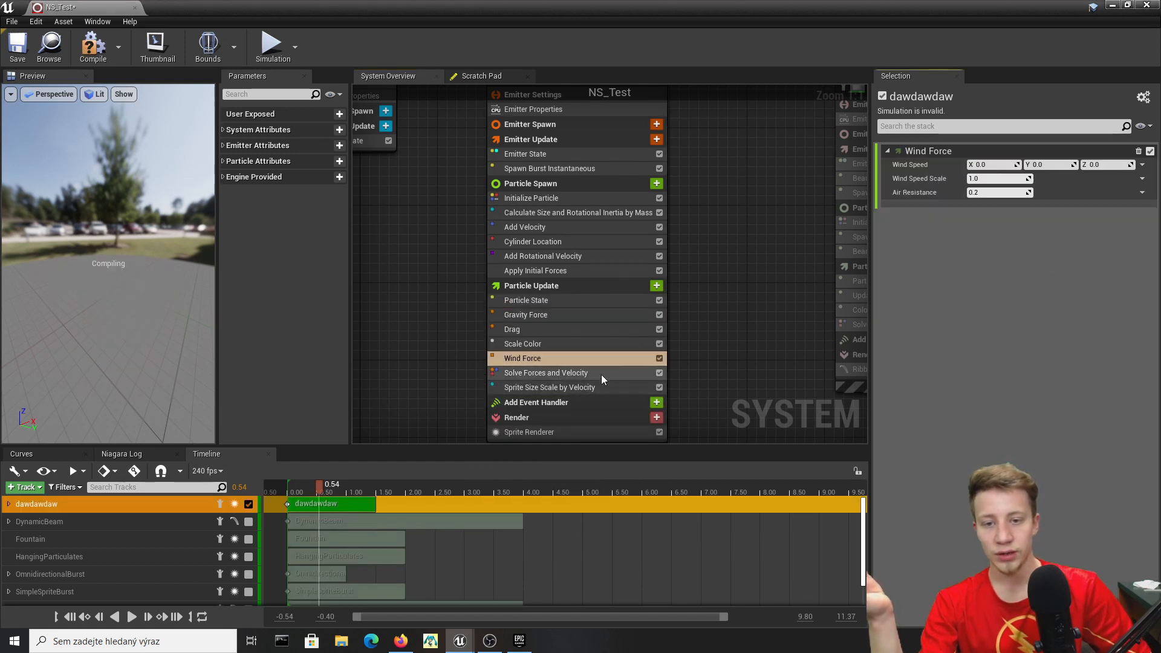
pyautogui.click(547, 358)
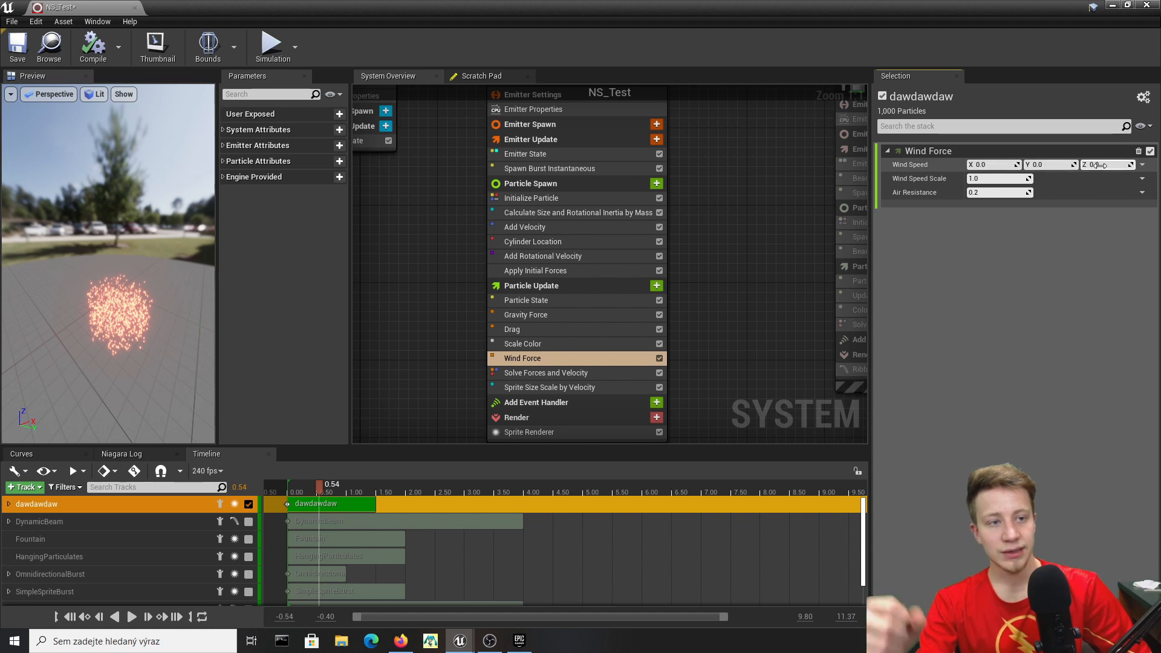
# Make Wind Speed a Uniform Ranged Vector and set its Minimum to 1.0 on X, Y and Z.
pyautogui.click(1143, 166)
pyautogui.write('uni')
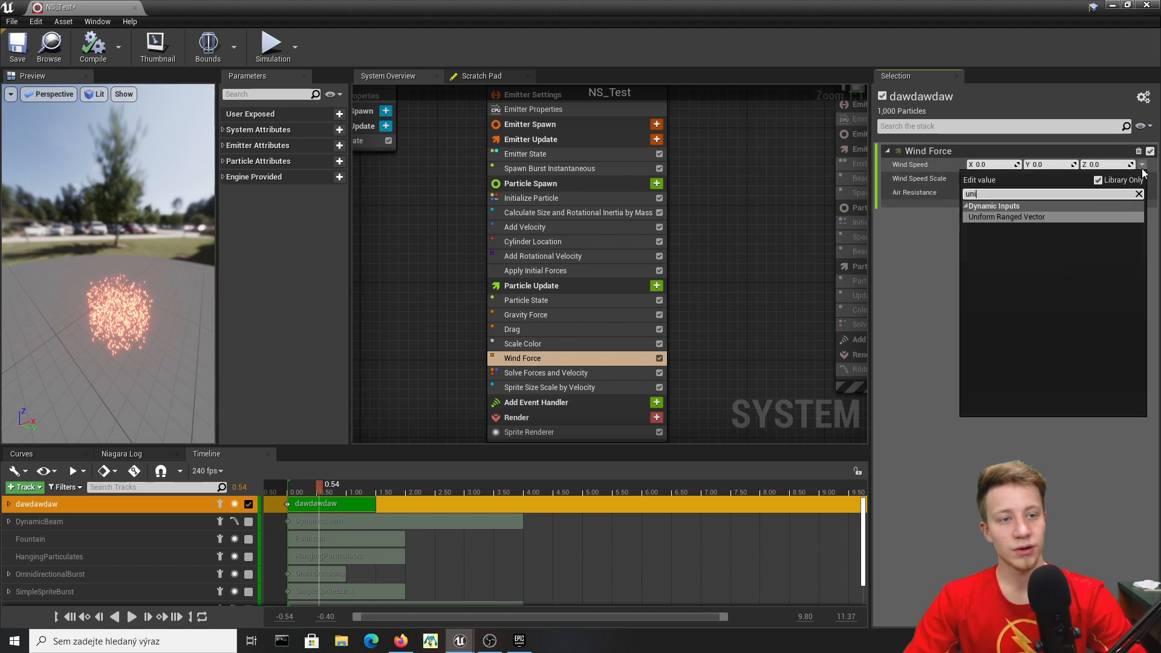
pyautogui.press('Return')
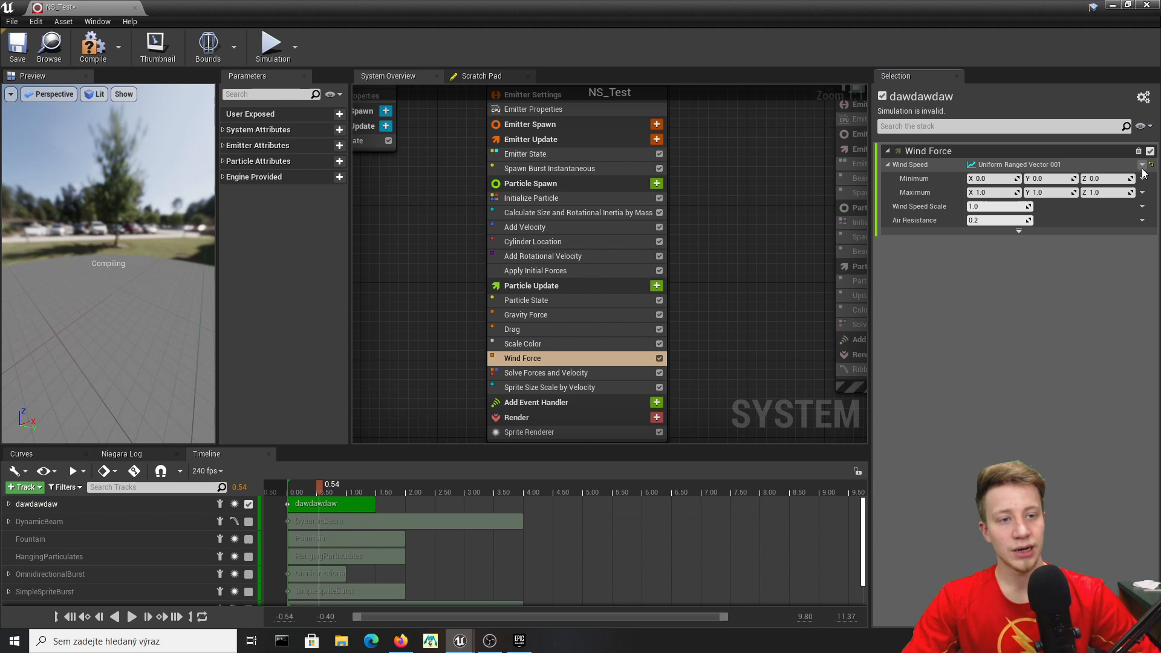
pyautogui.click(998, 179)
pyautogui.write('1')
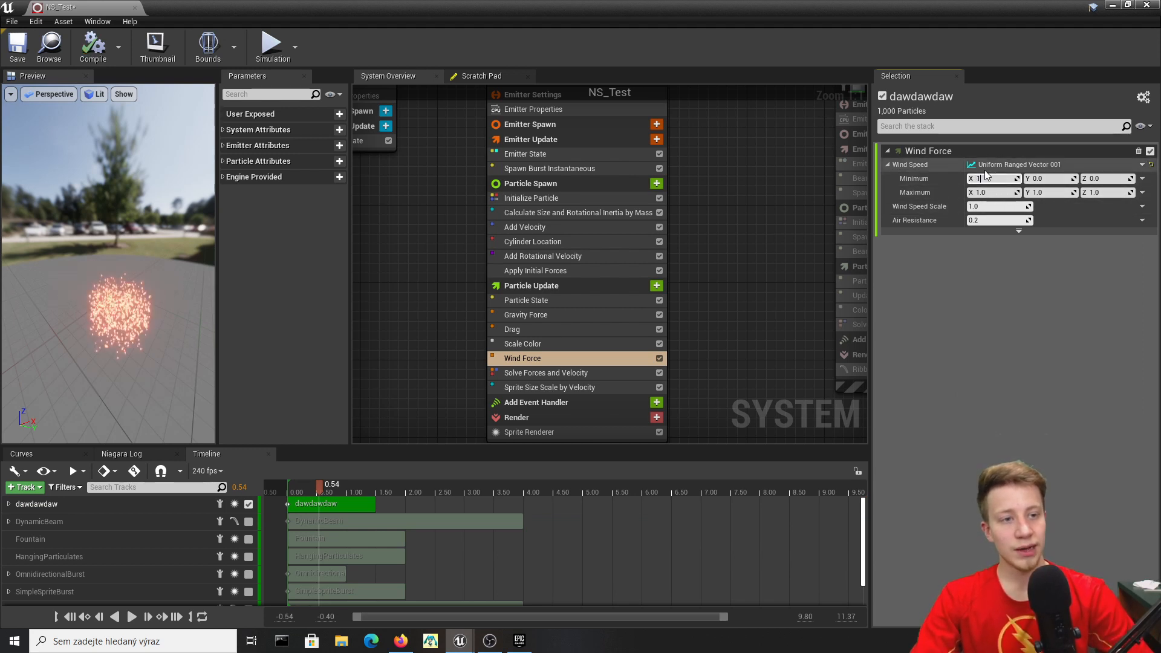
pyautogui.click(1059, 179)
pyautogui.write('1')
pyautogui.click(1093, 180)
pyautogui.write('1')
# Set the Maximum of the Wind Speed range to 50.0 on X, Y and Z.
pyautogui.click(1009, 196)
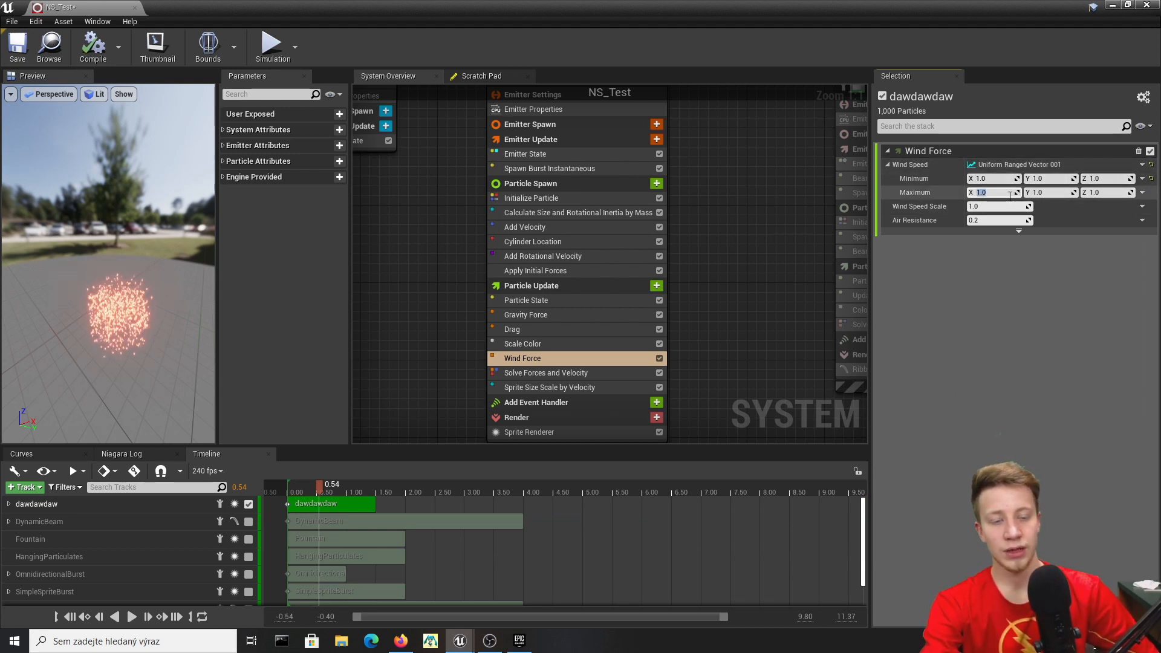
pyautogui.write('50')
pyautogui.press('Return')
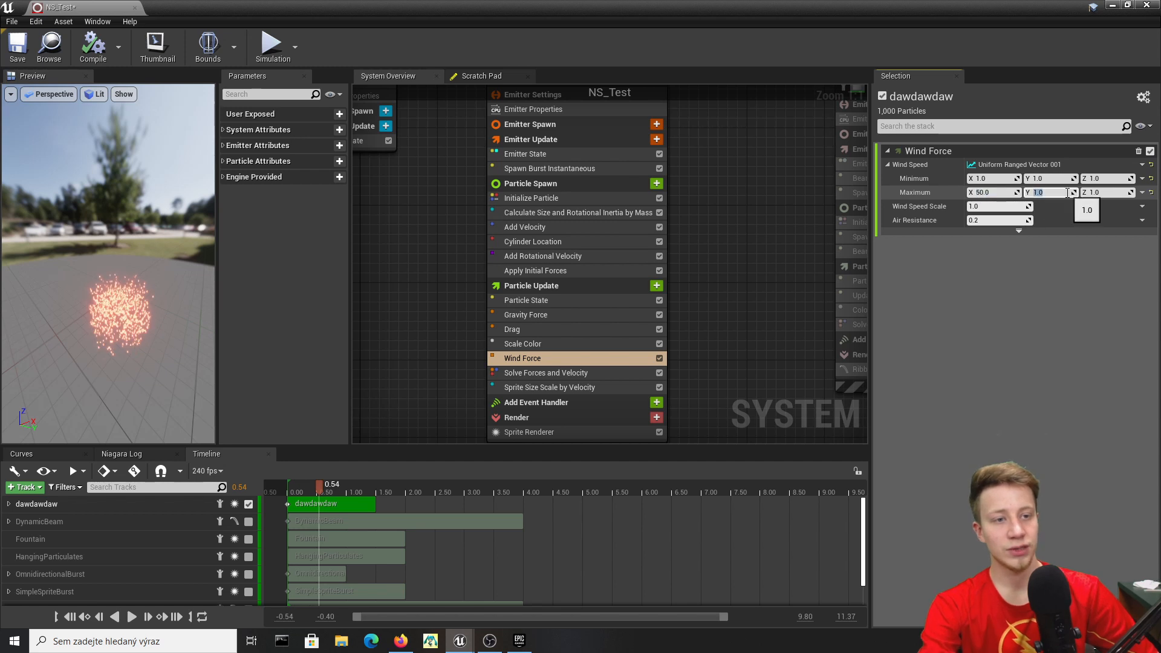
pyautogui.write('50')
pyautogui.click(1092, 192)
pyautogui.write('50')
pyautogui.press('Return')
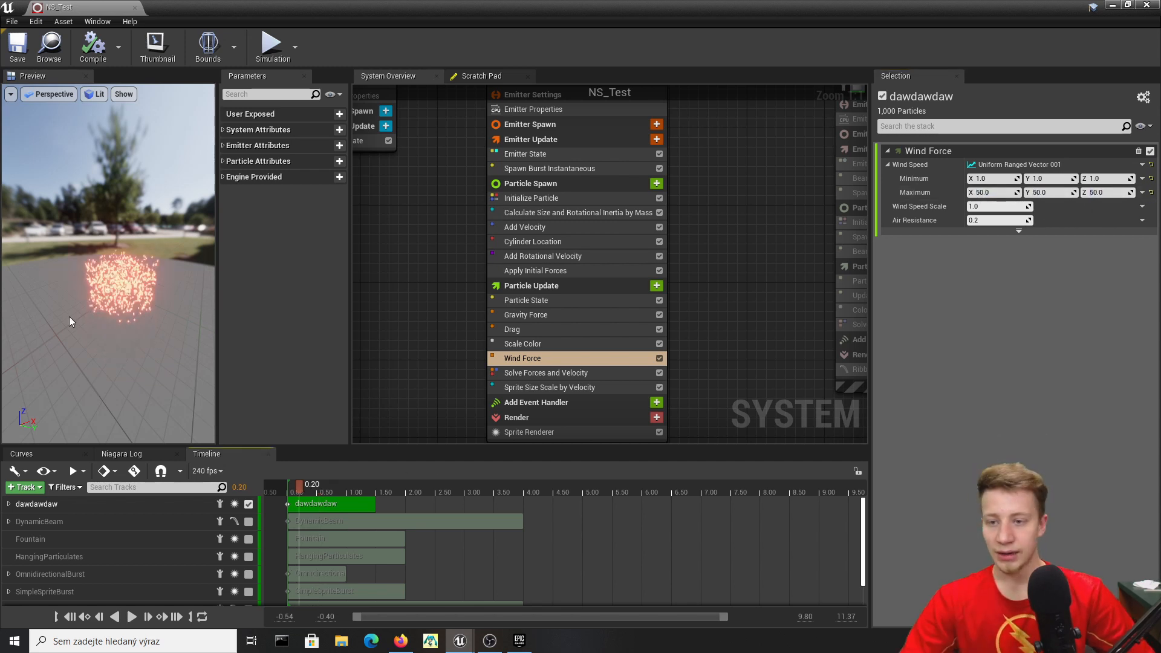
# Set the Gravity Force module's Z value to -120.0 and watch the particles in the preview.
pyautogui.click(579, 314)
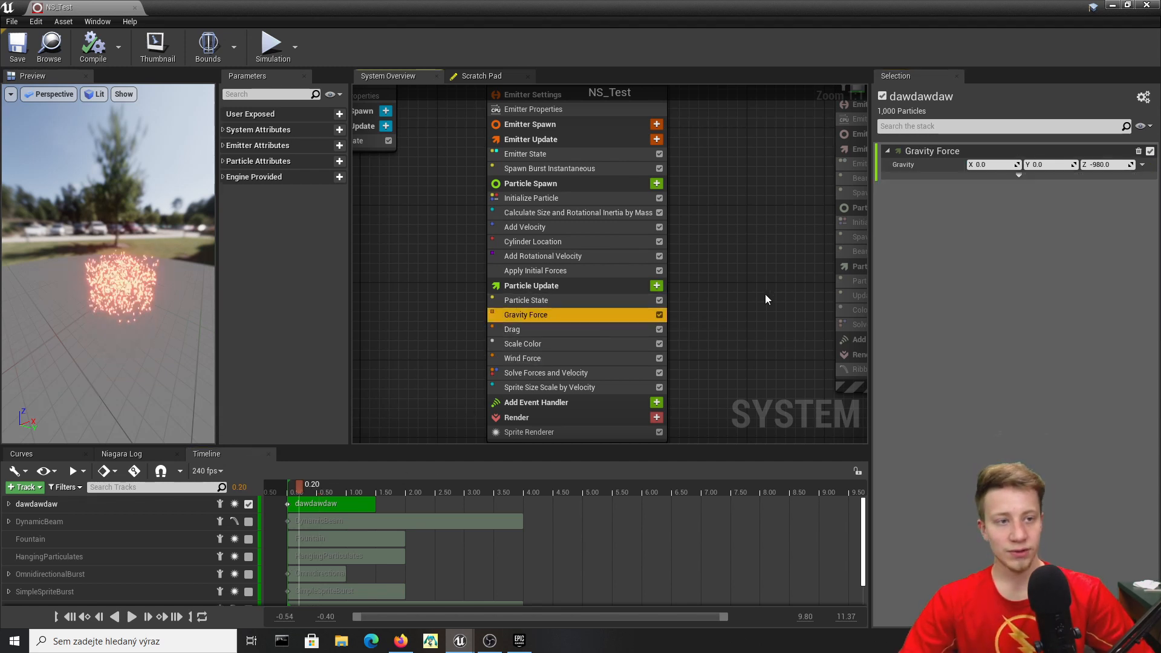
pyautogui.click(1107, 165)
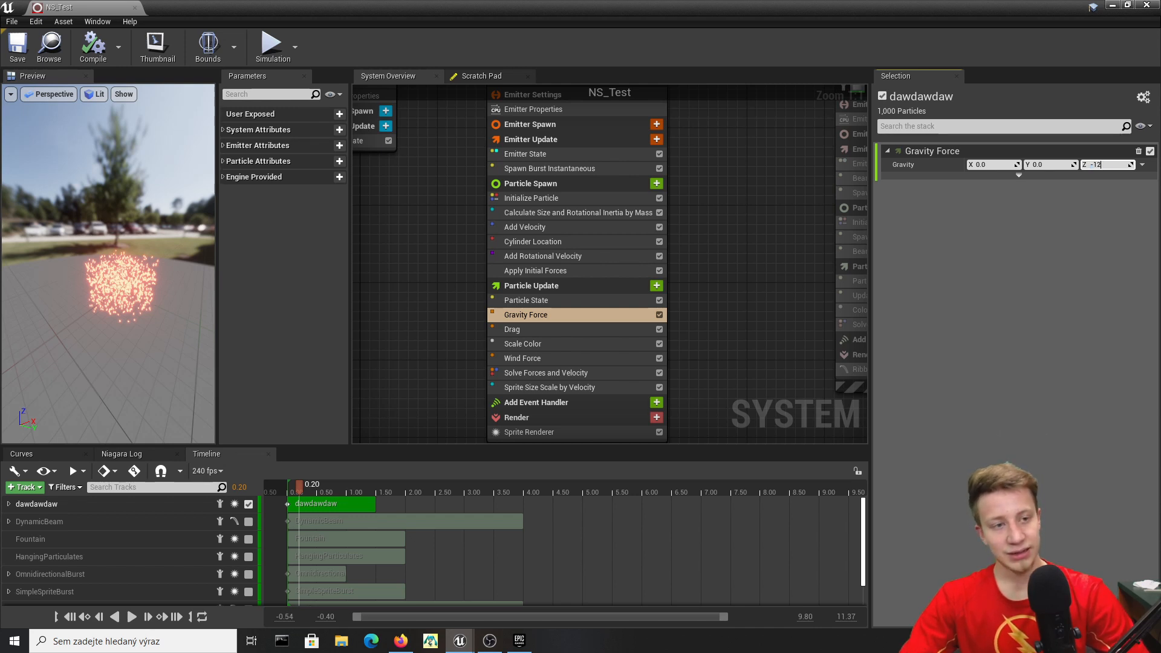
pyautogui.write('0')
pyautogui.press('Return')
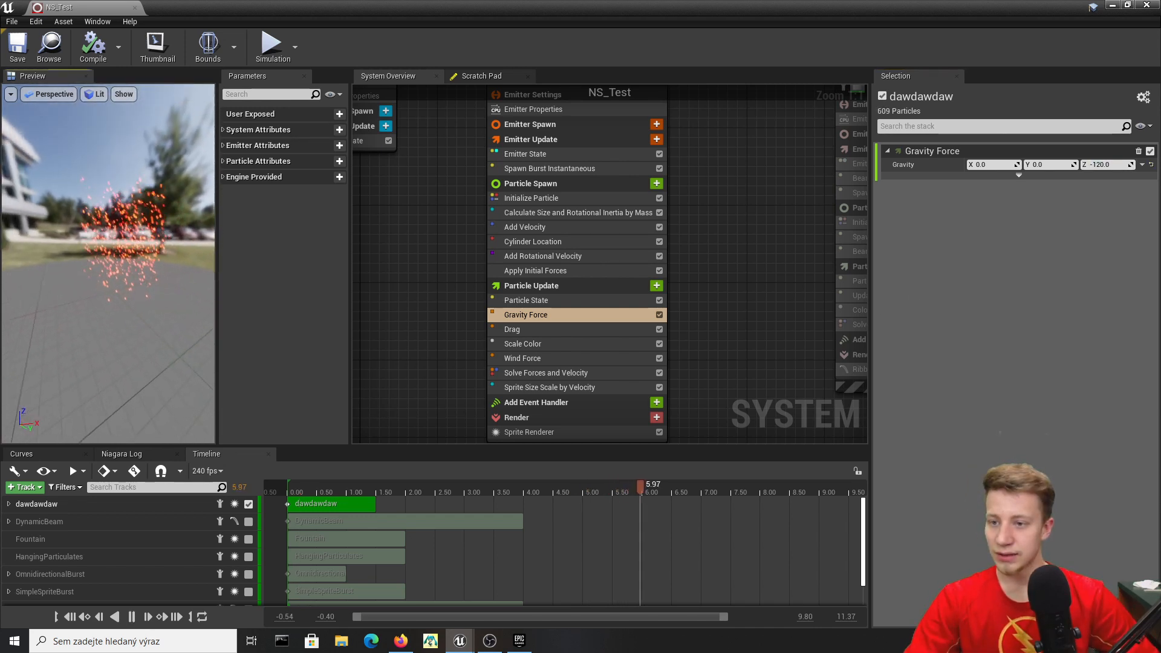
pyautogui.moveTo(188, 253)
pyautogui.mouseDown()
pyautogui.moveTo(124, 253)
pyautogui.moveTo(188, 253)
pyautogui.mouseUp()
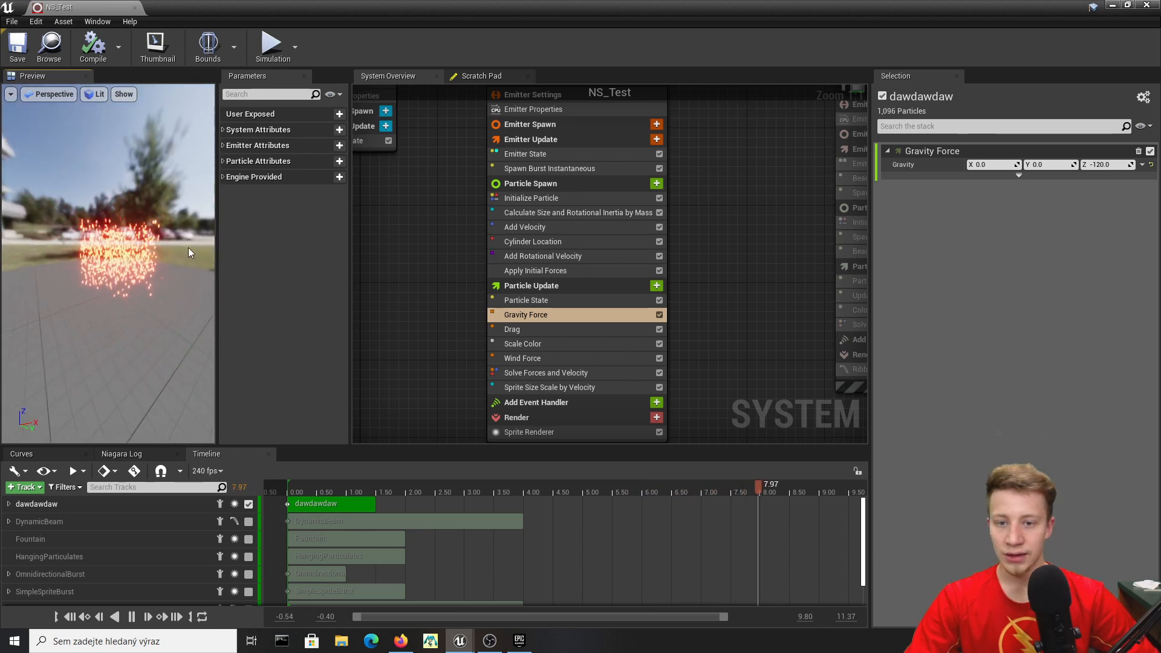
# Set the Wind Force module's Wind Speed Scale to 100.0 and check the particles in the preview.
pyautogui.click(524, 358)
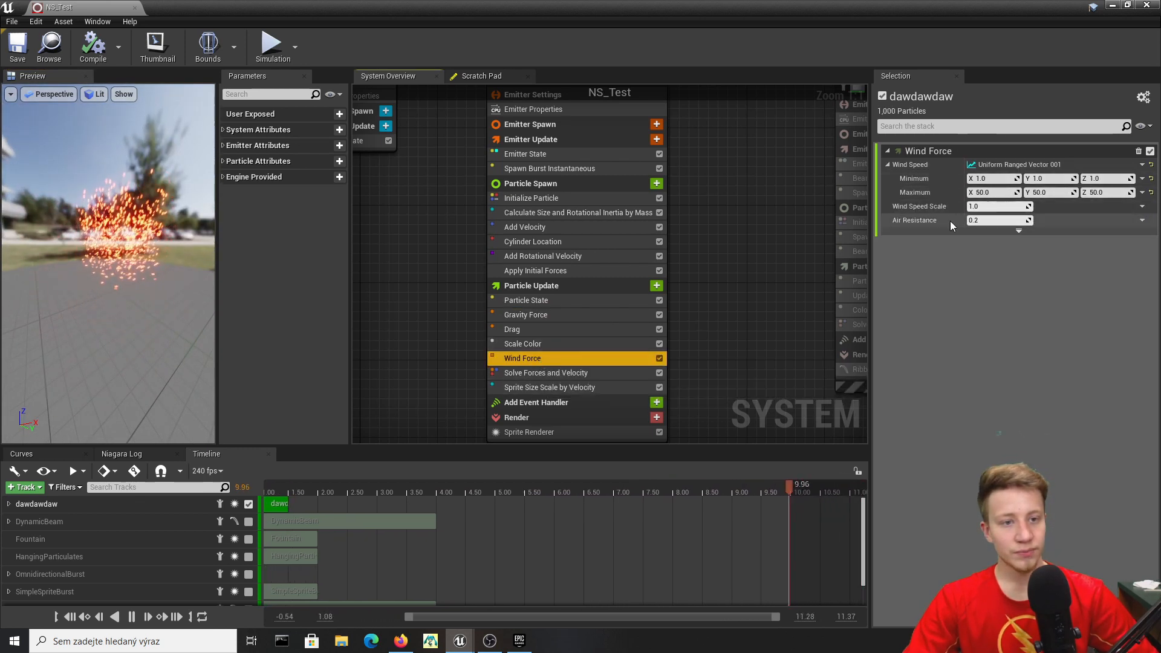
pyautogui.click(998, 208)
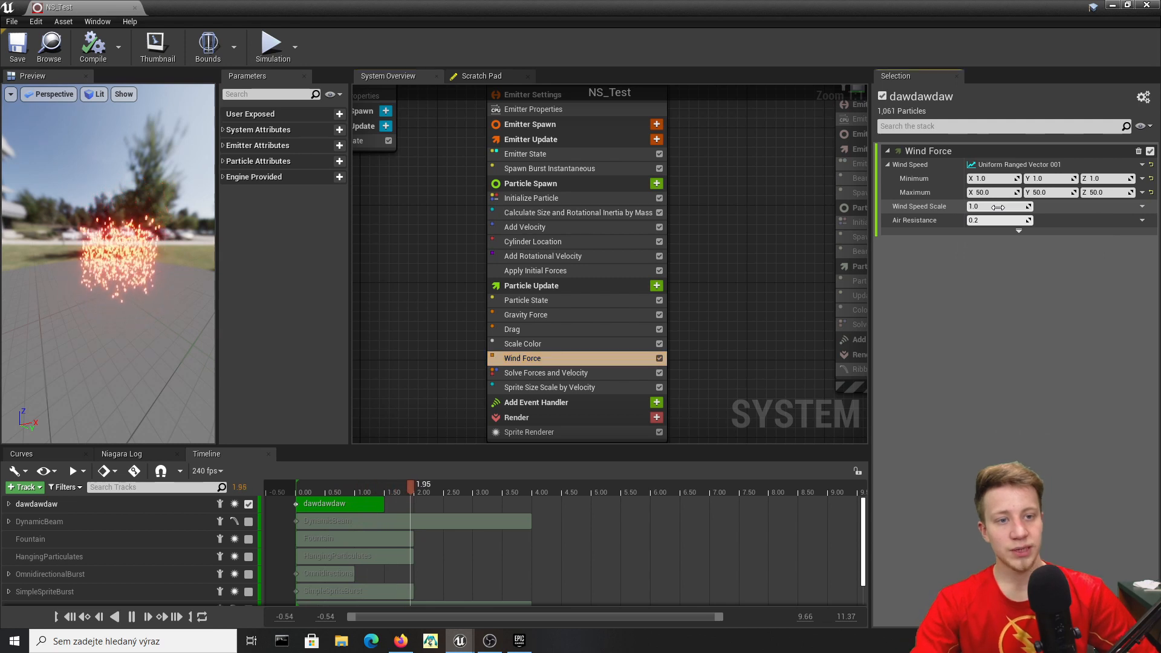
pyautogui.write('100')
pyautogui.press('Return')
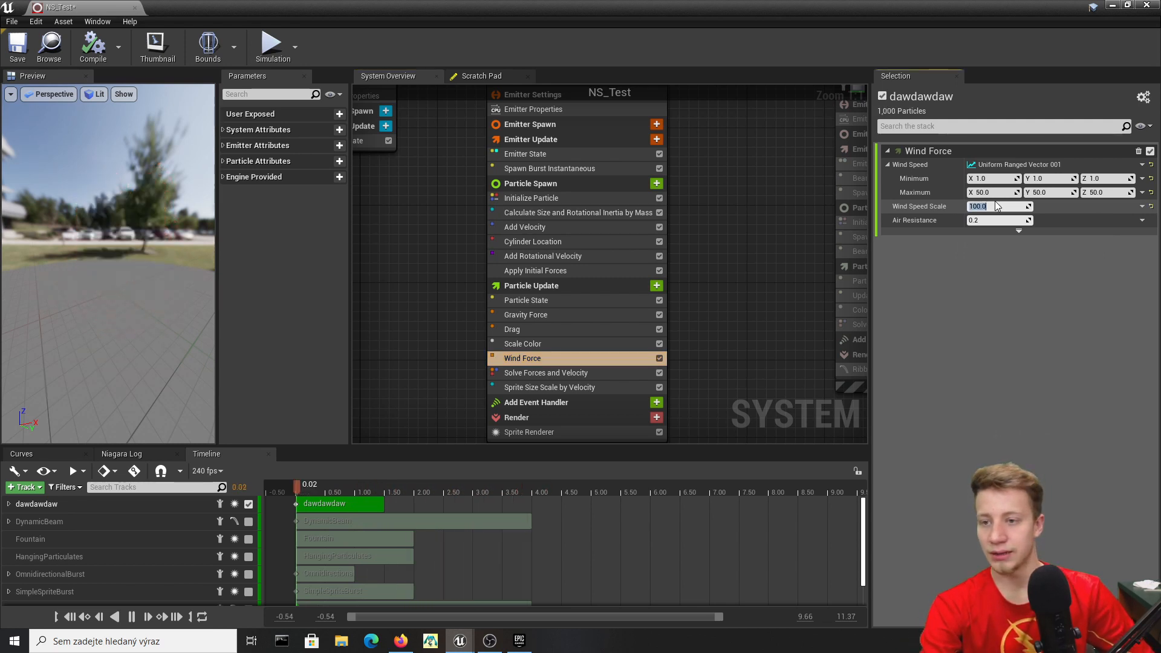
pyautogui.moveTo(86, 281); pyautogui.dragTo(172, 257)
# Set the Wind Speed Scale to 10.0 and examine the wind's effect from several angles in the preview.
pyautogui.click(987, 207)
pyautogui.write('10')
pyautogui.press('Return')
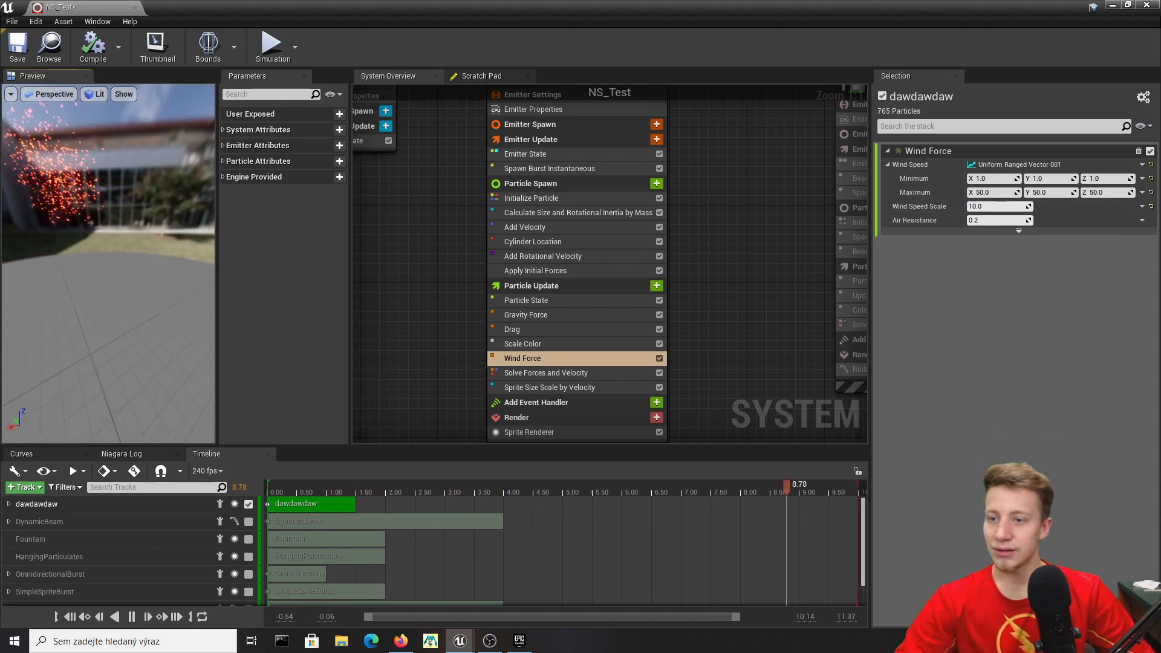
pyautogui.moveTo(90, 266); pyautogui.dragTo(104, 268)
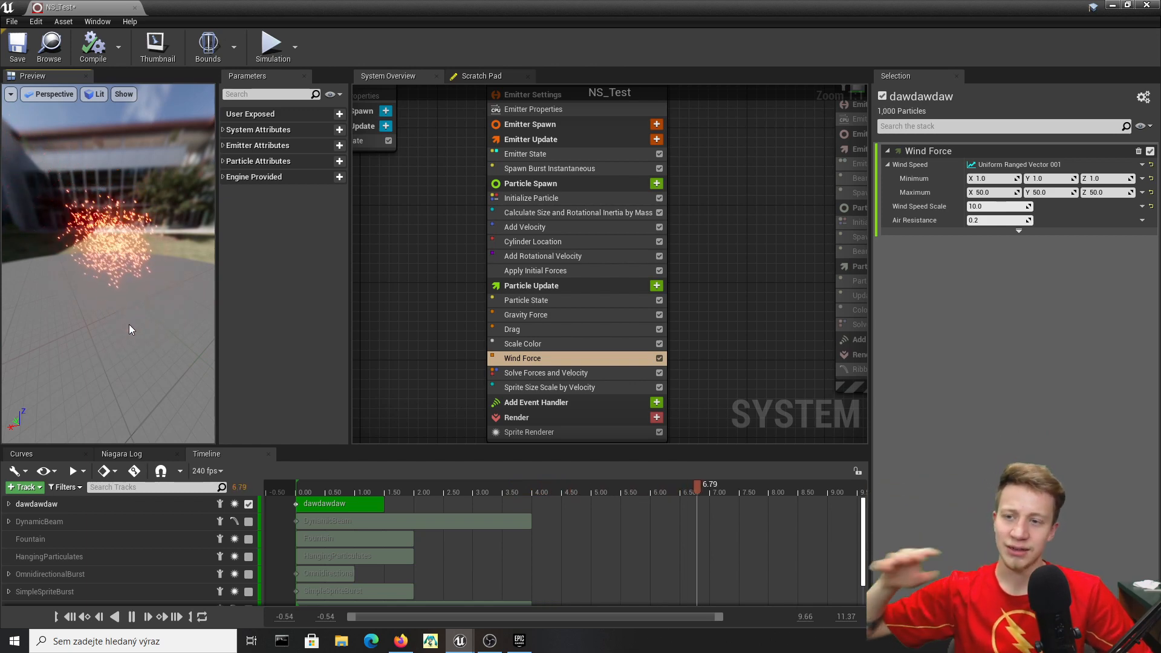
pyautogui.moveTo(132, 318)
pyautogui.mouseDown()
pyautogui.moveTo(135, 329)
pyautogui.moveTo(158, 308)
pyautogui.moveTo(136, 333)
pyautogui.moveTo(160, 311)
pyautogui.moveTo(115, 344)
pyautogui.moveTo(155, 317)
pyautogui.mouseUp()
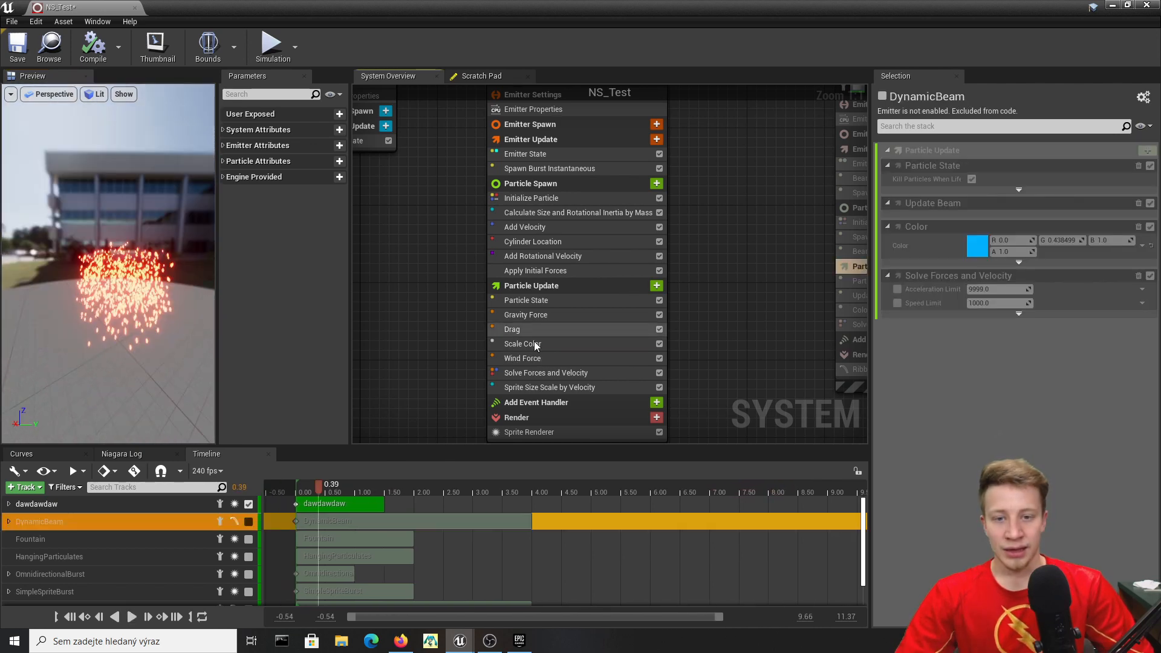
# Examine the Particle State, Apply Initial Forces, Gravity Force and Drag modules and the particles in the preview.
pyautogui.click(528, 299)
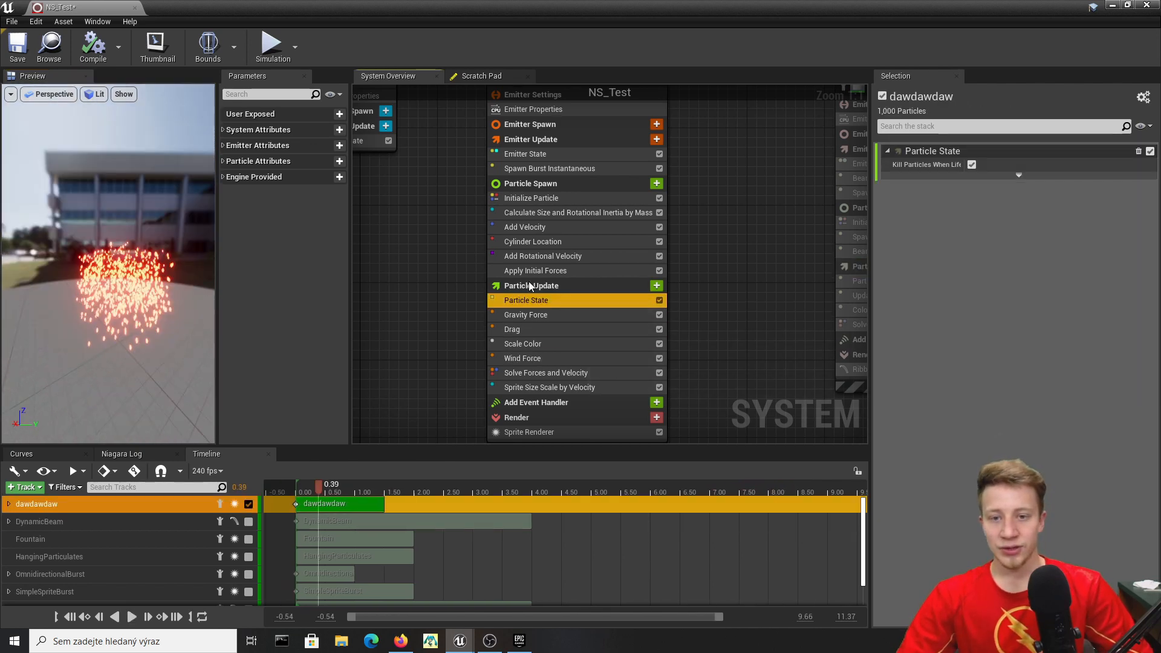
pyautogui.click(544, 271)
pyautogui.click(563, 287)
pyautogui.click(561, 300)
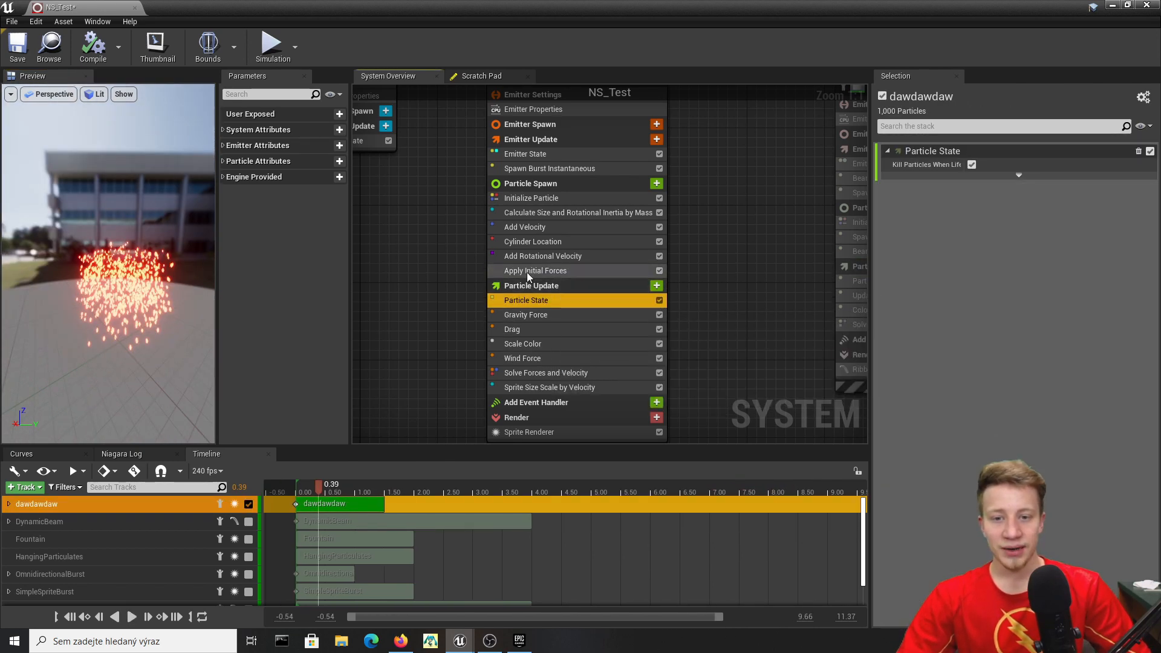
pyautogui.click(522, 314)
pyautogui.click(544, 330)
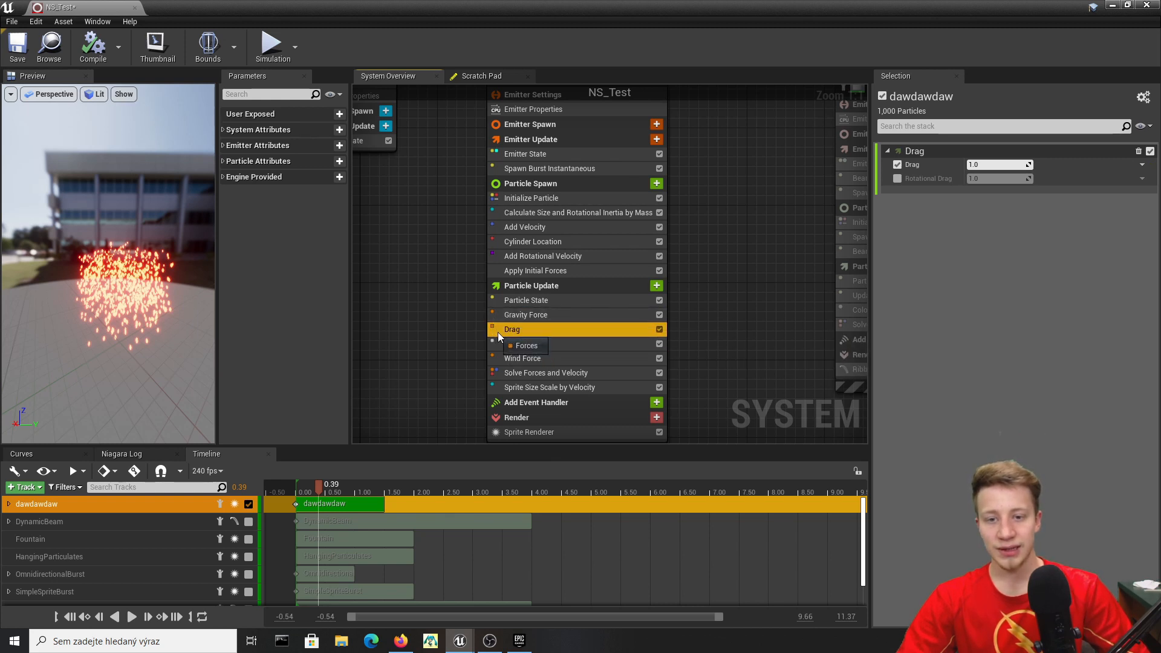
pyautogui.moveTo(528, 329)
pyautogui.moveTo(153, 285)
pyautogui.mouseDown()
pyautogui.moveTo(97, 289)
pyautogui.moveTo(171, 285)
pyautogui.mouseUp()
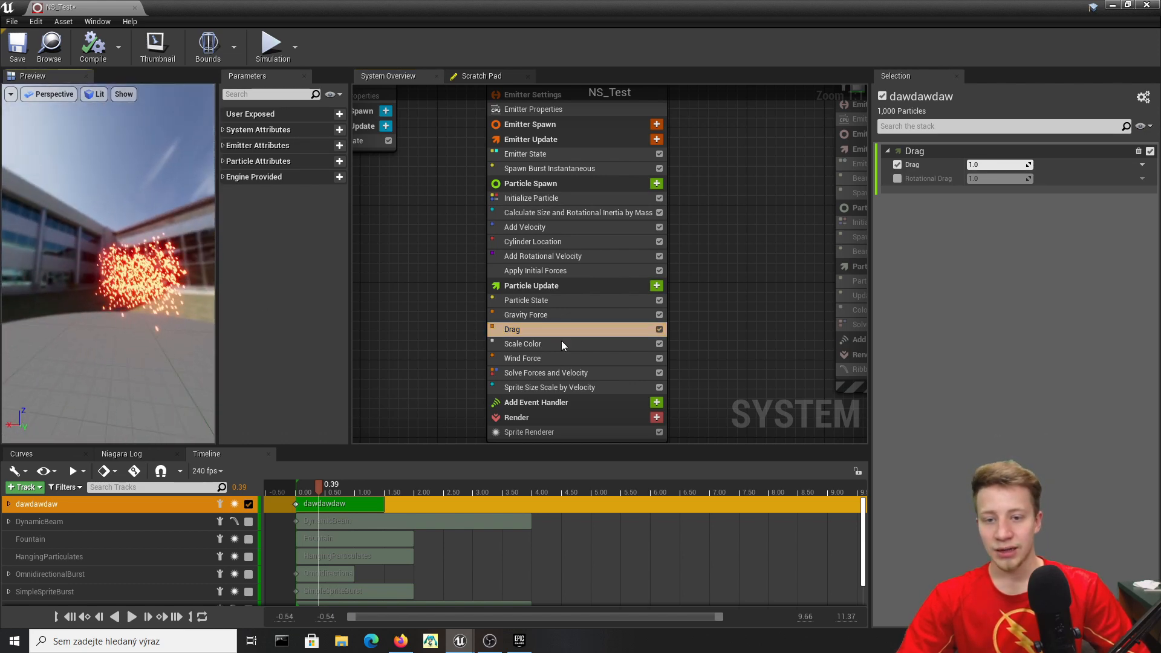
# Set Drag to 0.1, save the system and play the simulation from the start.
pyautogui.click(984, 163)
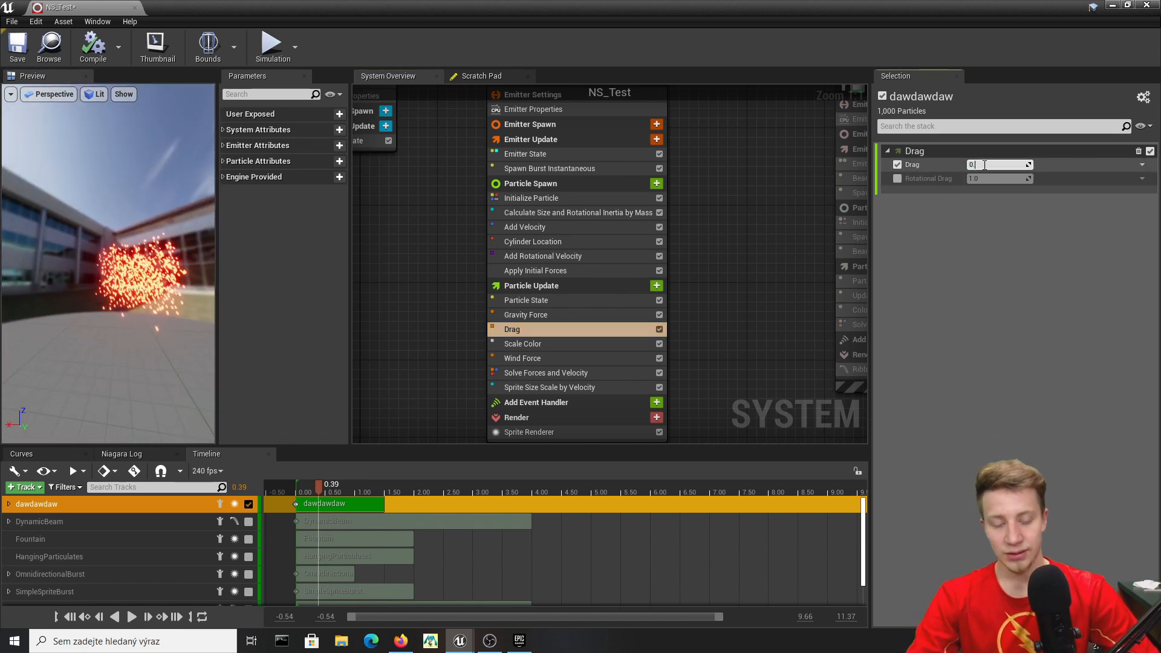
pyautogui.press('Return')
pyautogui.moveTo(318, 487); pyautogui.dragTo(294, 483)
pyautogui.hotkey('ctrl', 's')
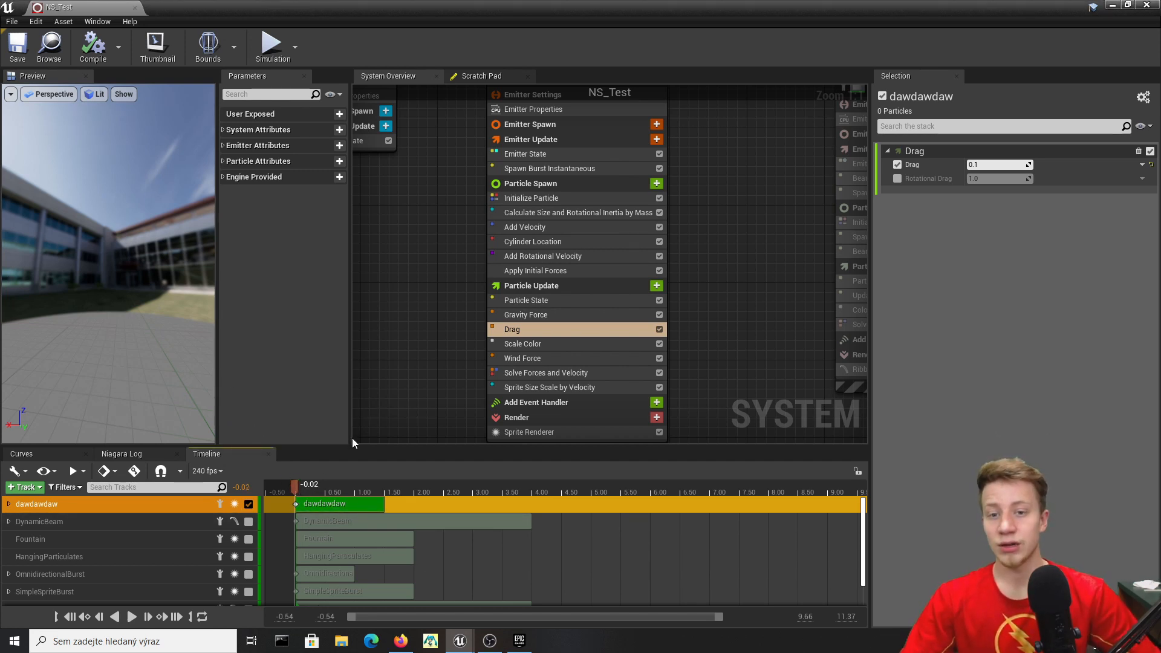
pyautogui.press('space')
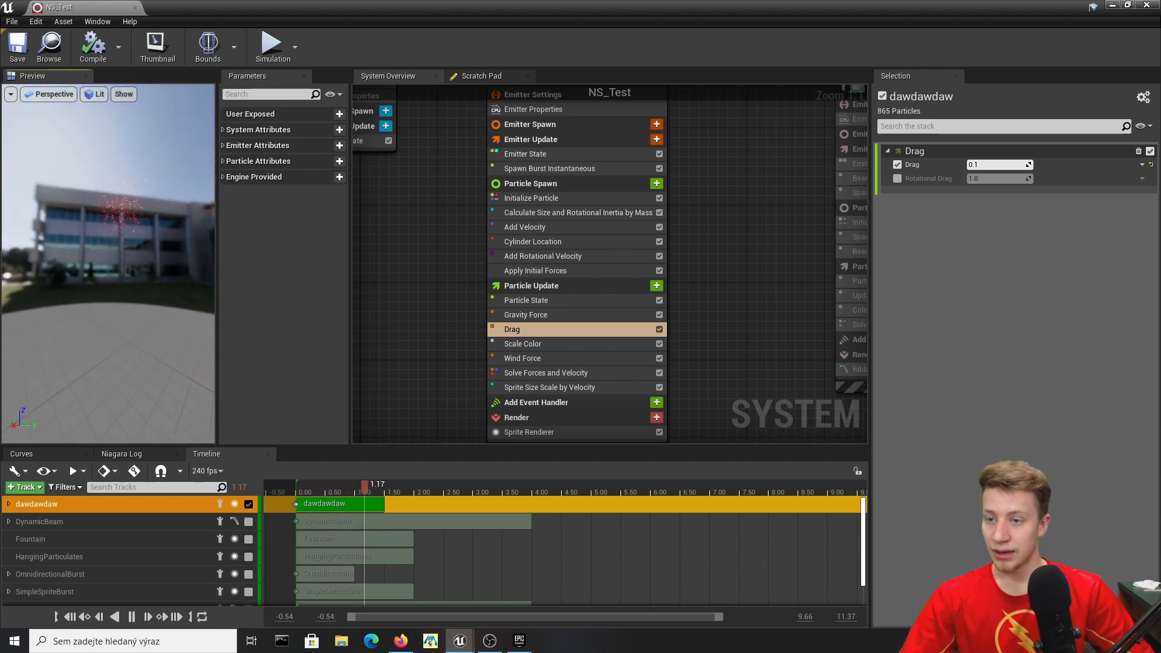
# Set Drag to 50.0 and inspect the moving particles from different angles in the preview.
pyautogui.click(998, 164)
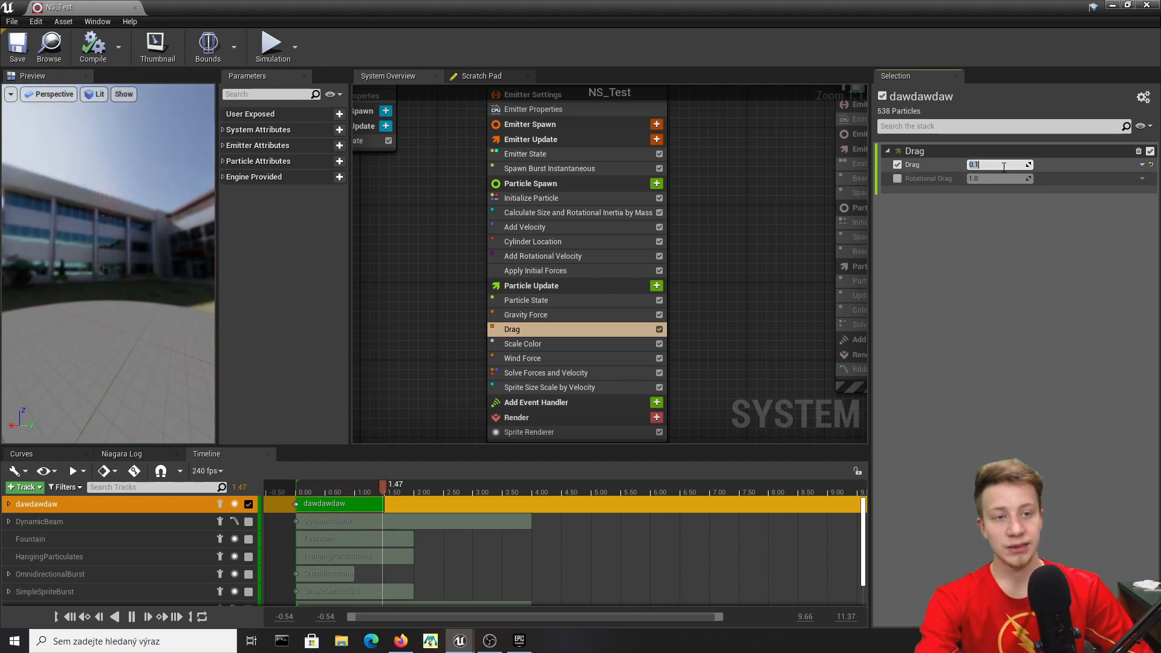
pyautogui.write('50')
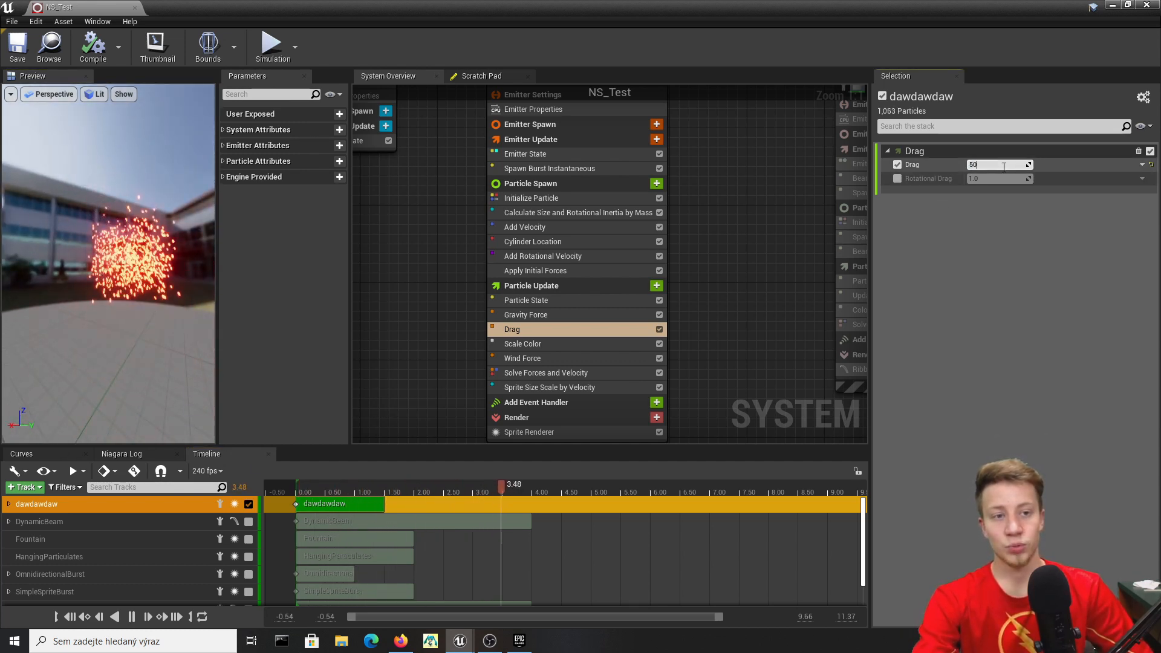
pyautogui.press('Return')
pyautogui.moveTo(178, 329); pyautogui.dragTo(43, 330)
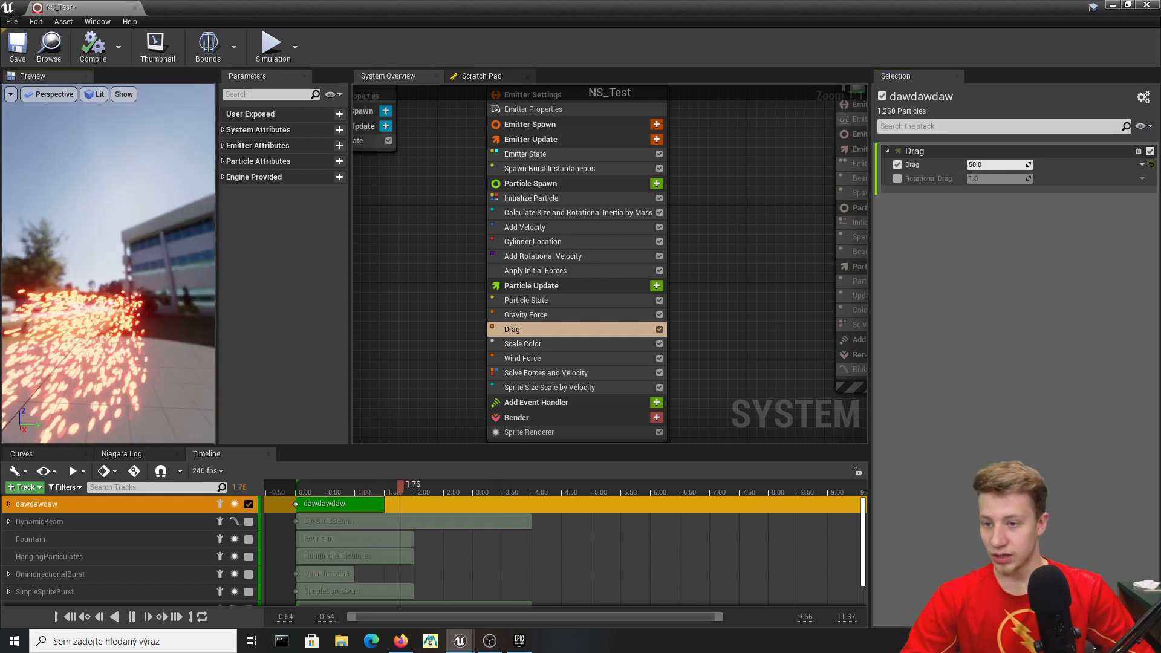
pyautogui.moveTo(178, 330); pyautogui.dragTo(94, 344)
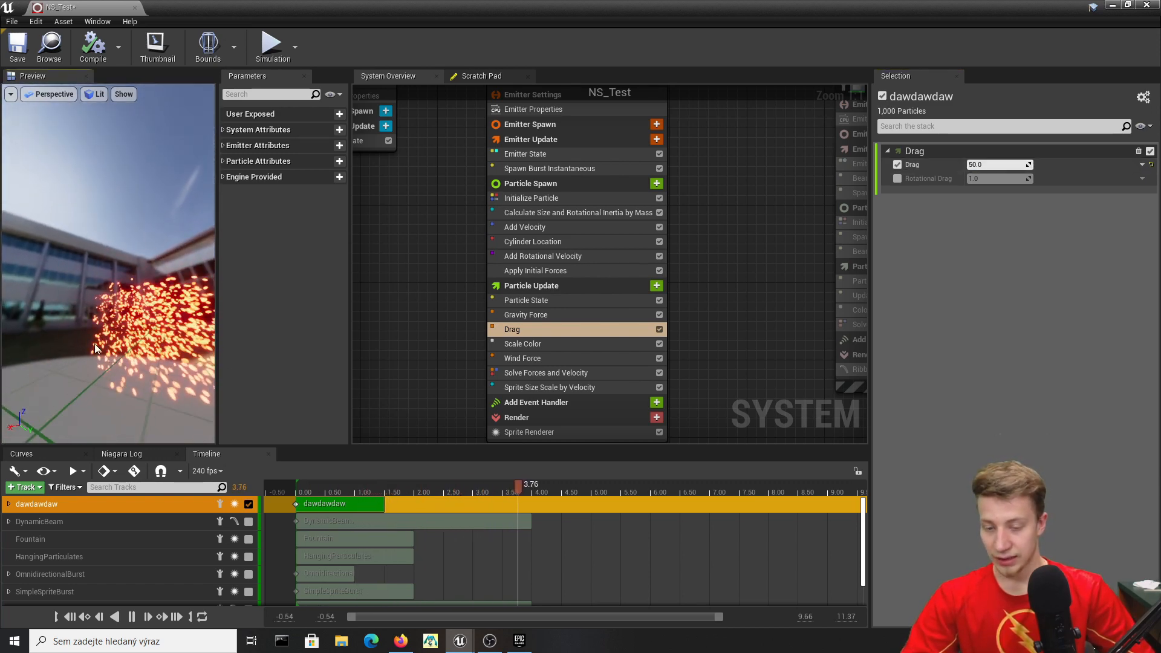
# Set Drag to 0.7 and return the timeline to the start of the simulation.
pyautogui.click(999, 165)
pyautogui.write('0.')
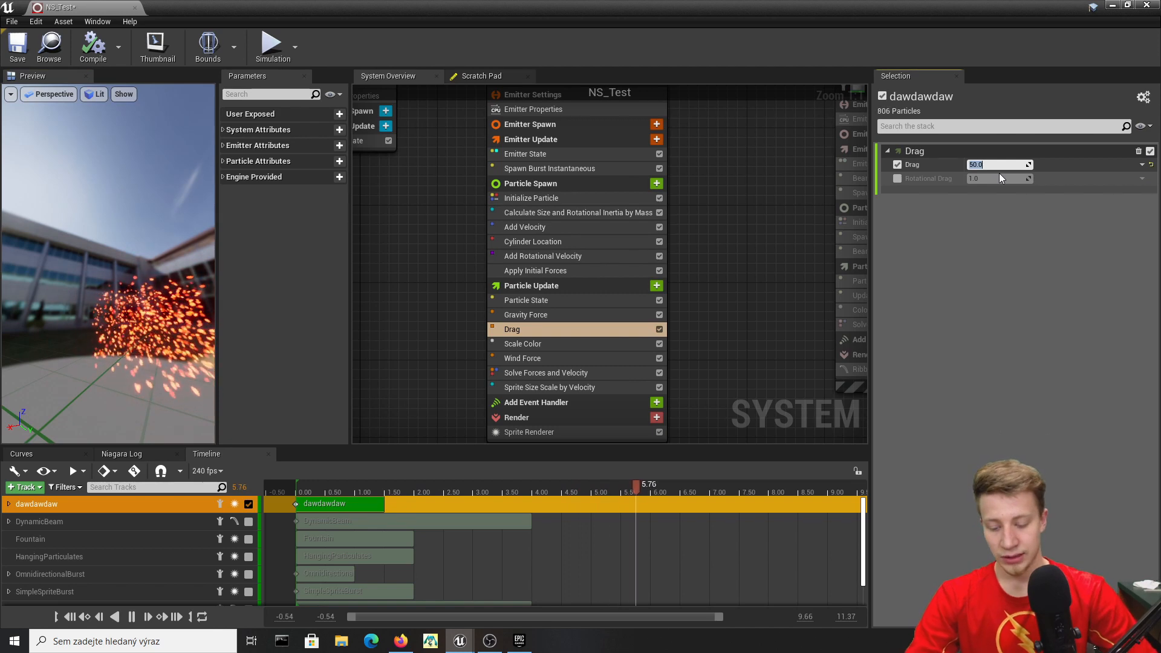
pyautogui.write('7')
pyautogui.press('Return')
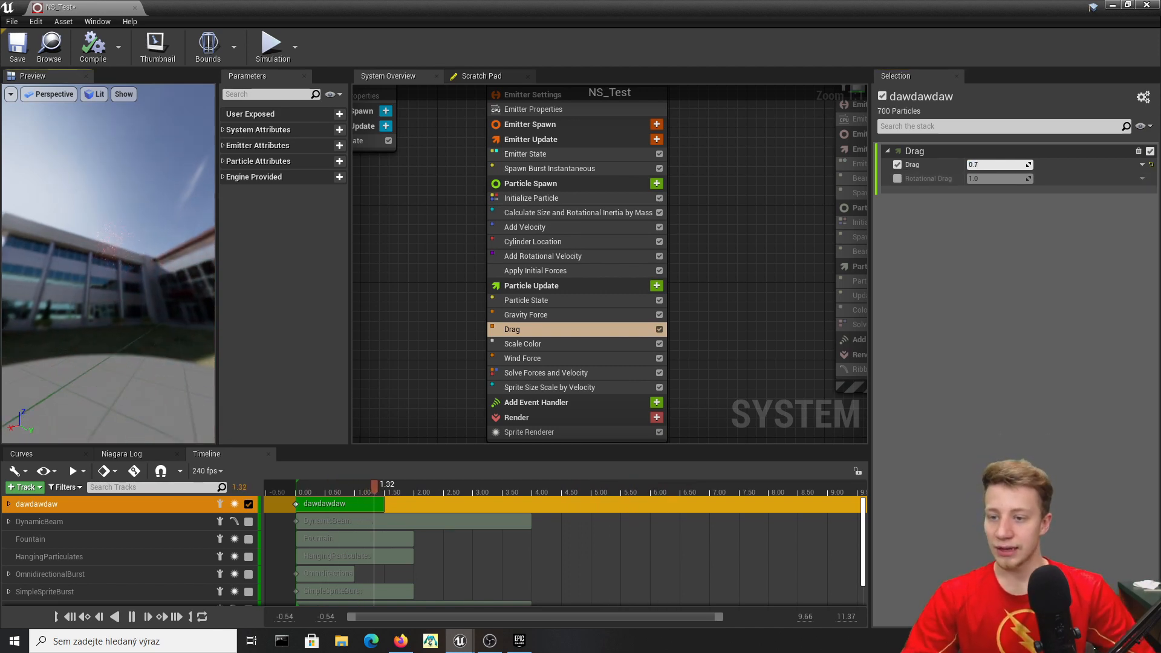
pyautogui.click(295, 485)
# Delete the Scale Color module from the dawdawdaw emitter's Particle Update group.
pyautogui.click(531, 344)
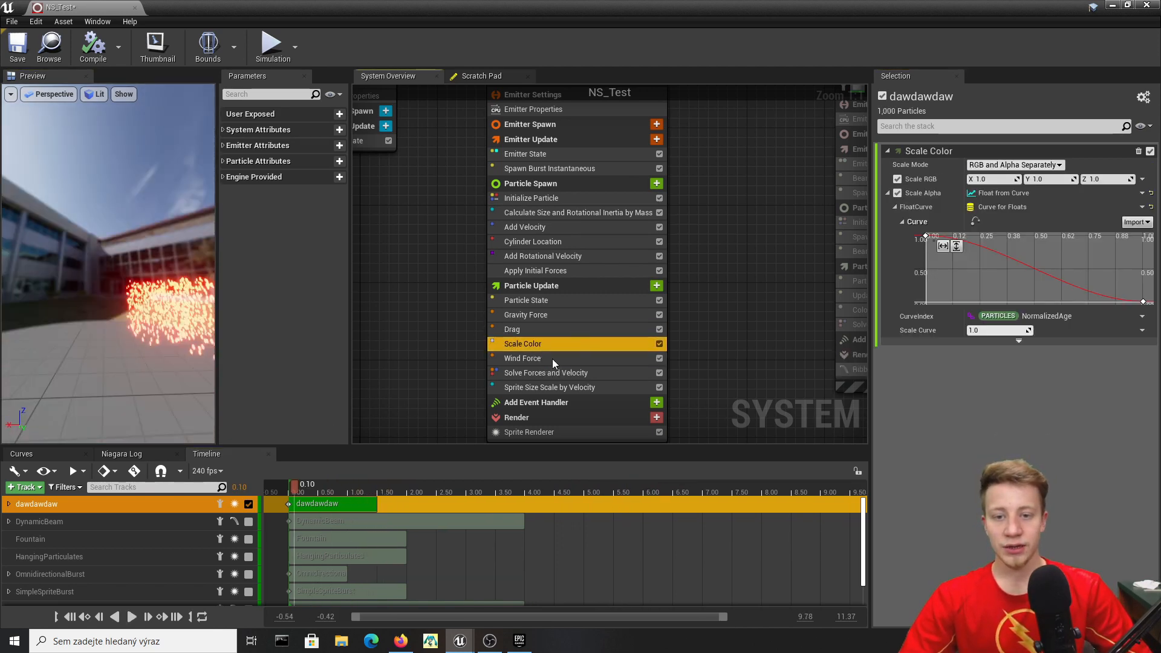
pyautogui.click(536, 270)
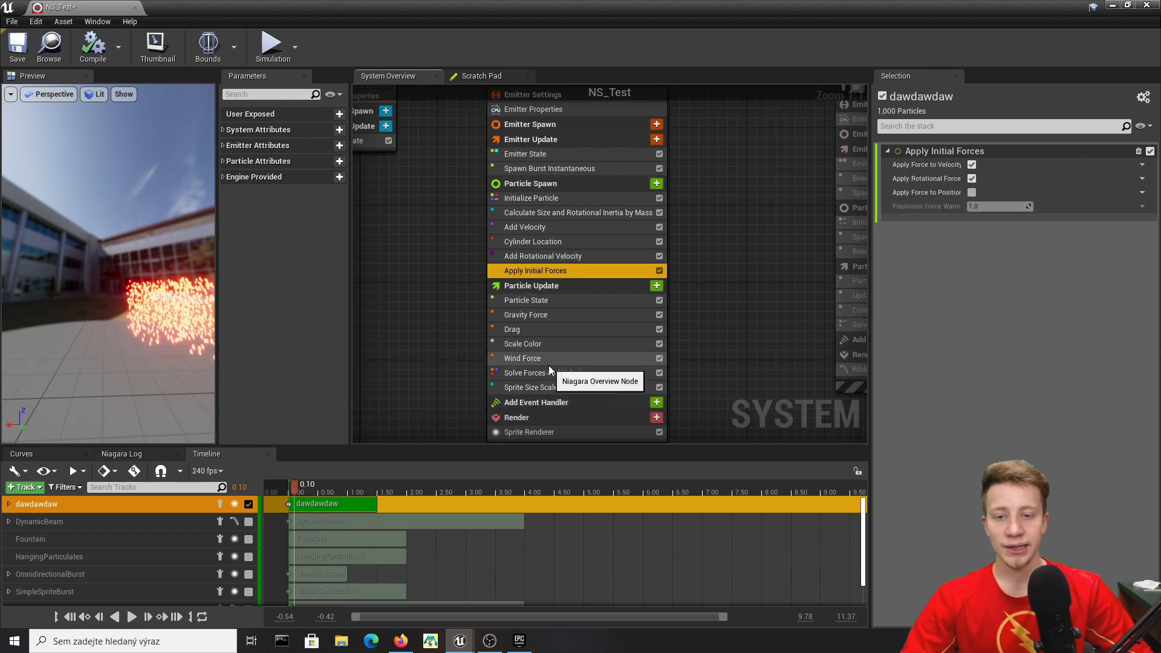
pyautogui.click(529, 344)
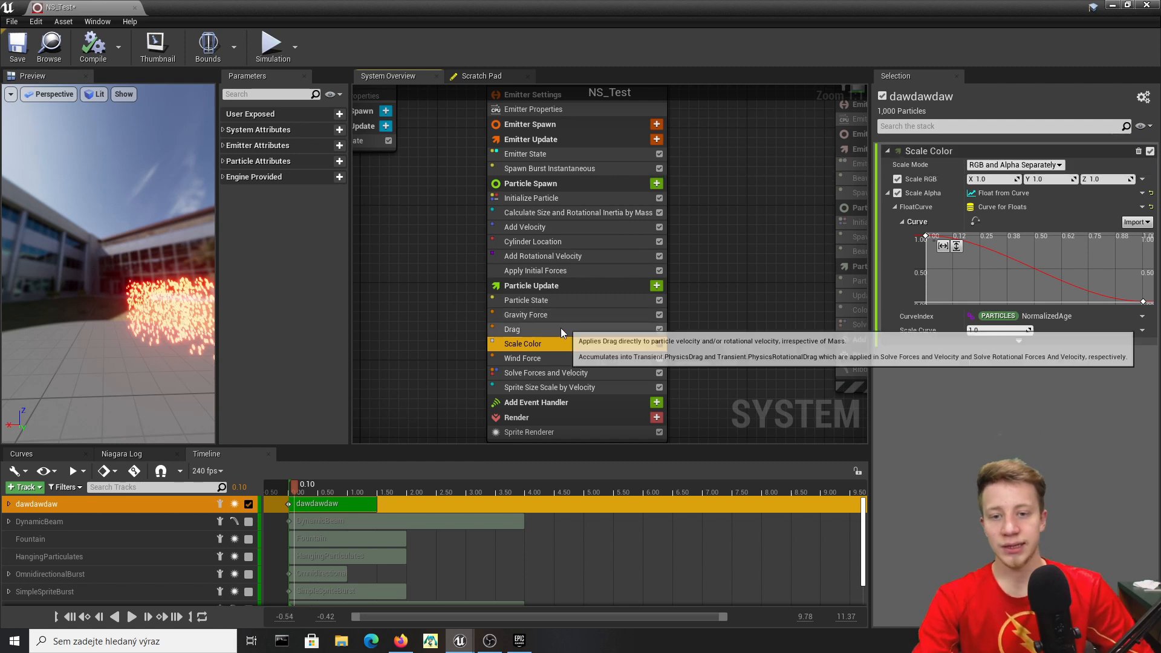
pyautogui.press('Delete')
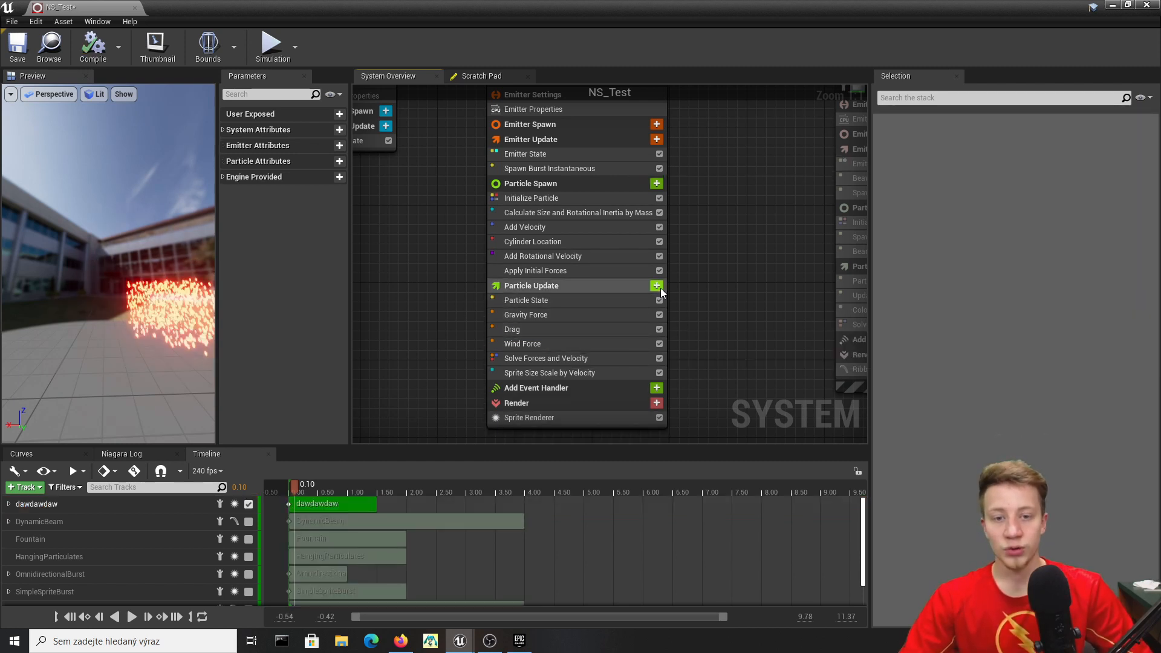
# Add a Color module to the Particle Update group and scrub the timeline to preview it.
pyautogui.click(657, 285)
pyautogui.click(659, 287)
pyautogui.click(657, 286)
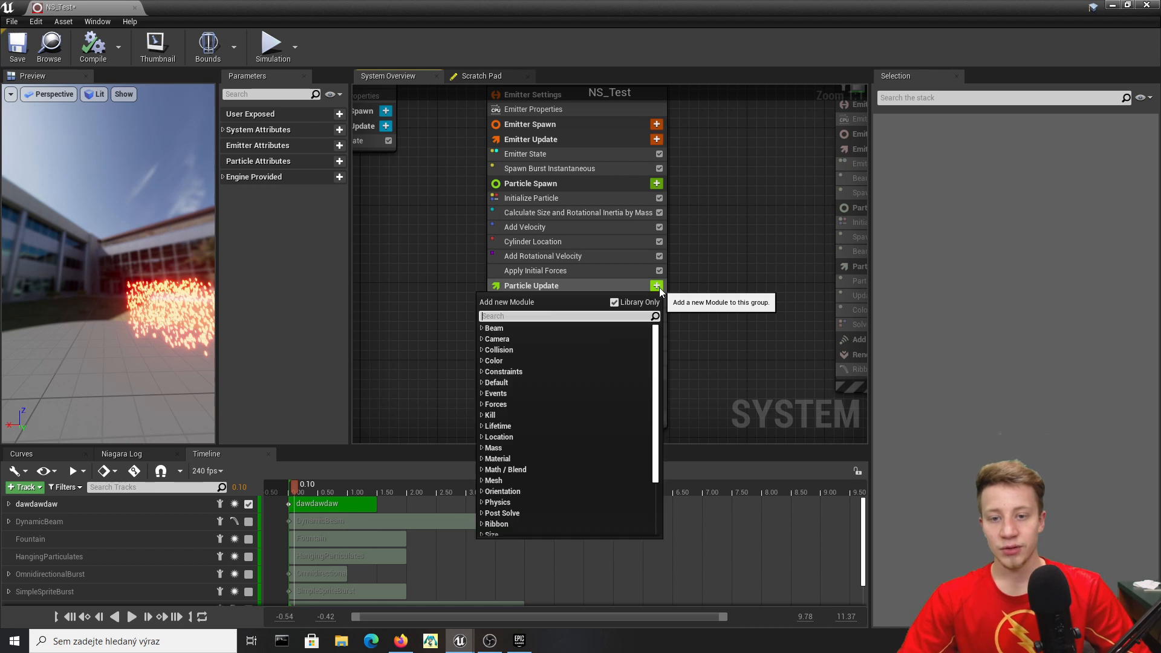
pyautogui.write('color')
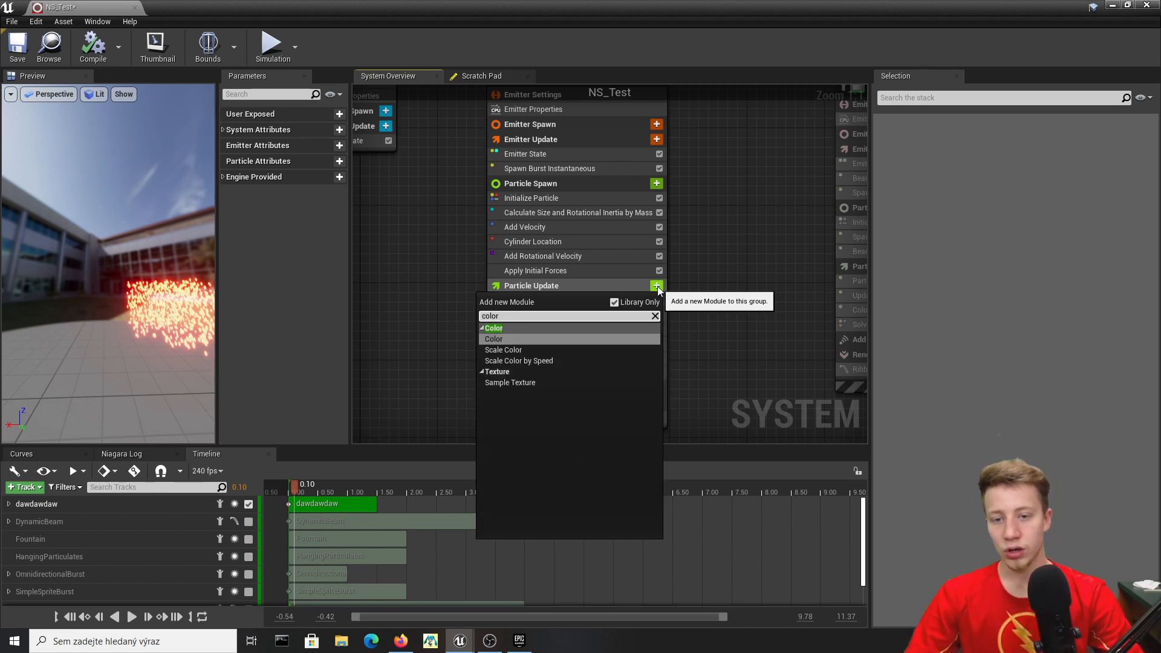
pyautogui.press('Return')
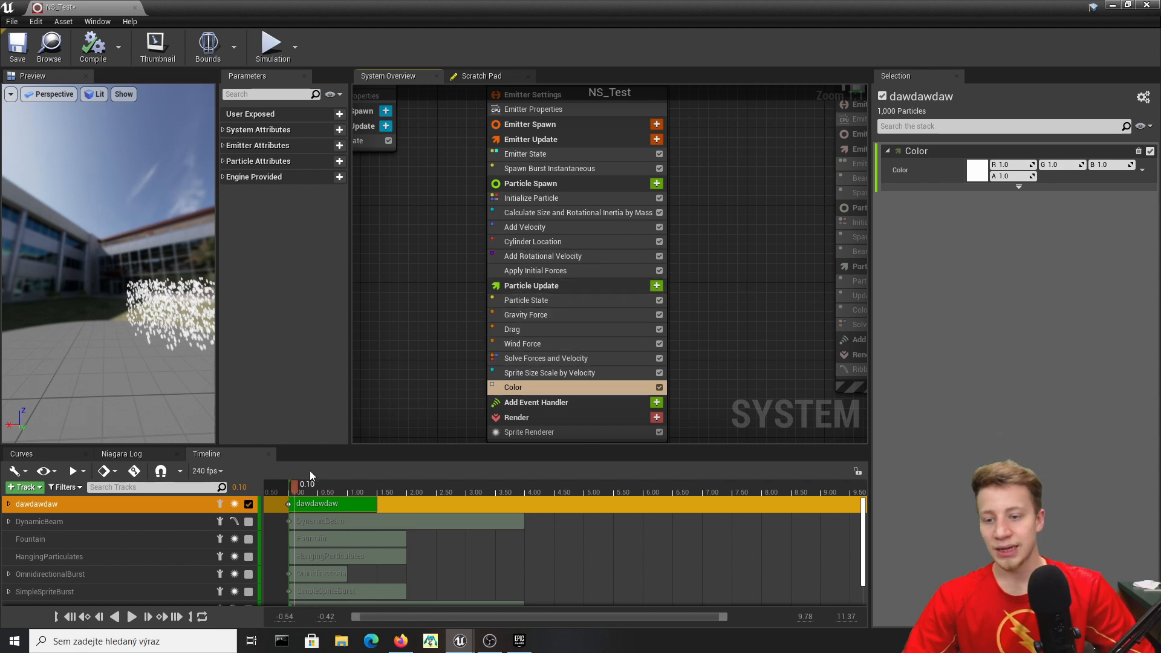
pyautogui.moveTo(298, 485); pyautogui.dragTo(289, 486)
# Set the Color module's input to the Color from Curve dynamic input and scrub through the particles' life.
pyautogui.click(1143, 169)
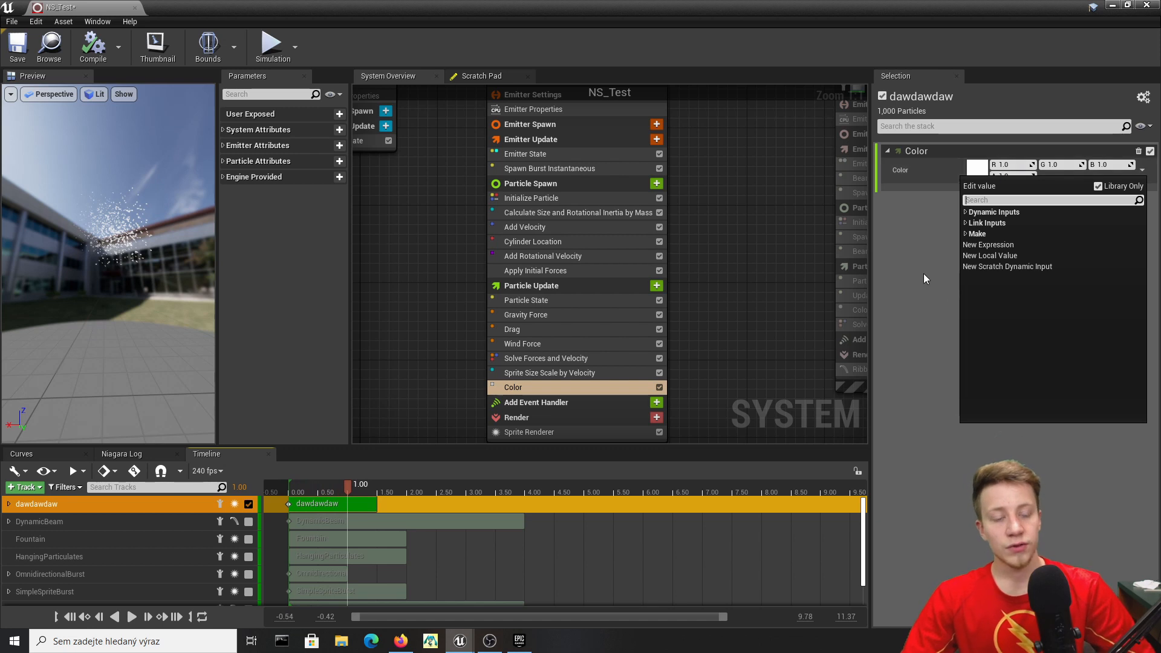
pyautogui.click(1149, 170)
pyautogui.click(1143, 171)
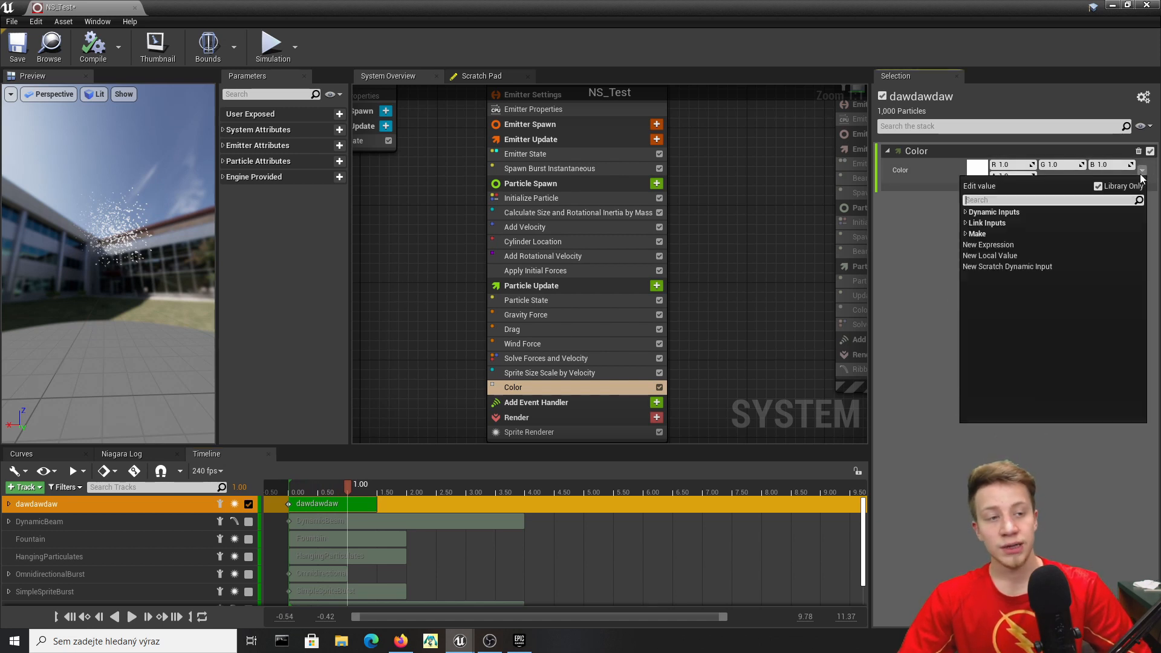
pyautogui.write('curve')
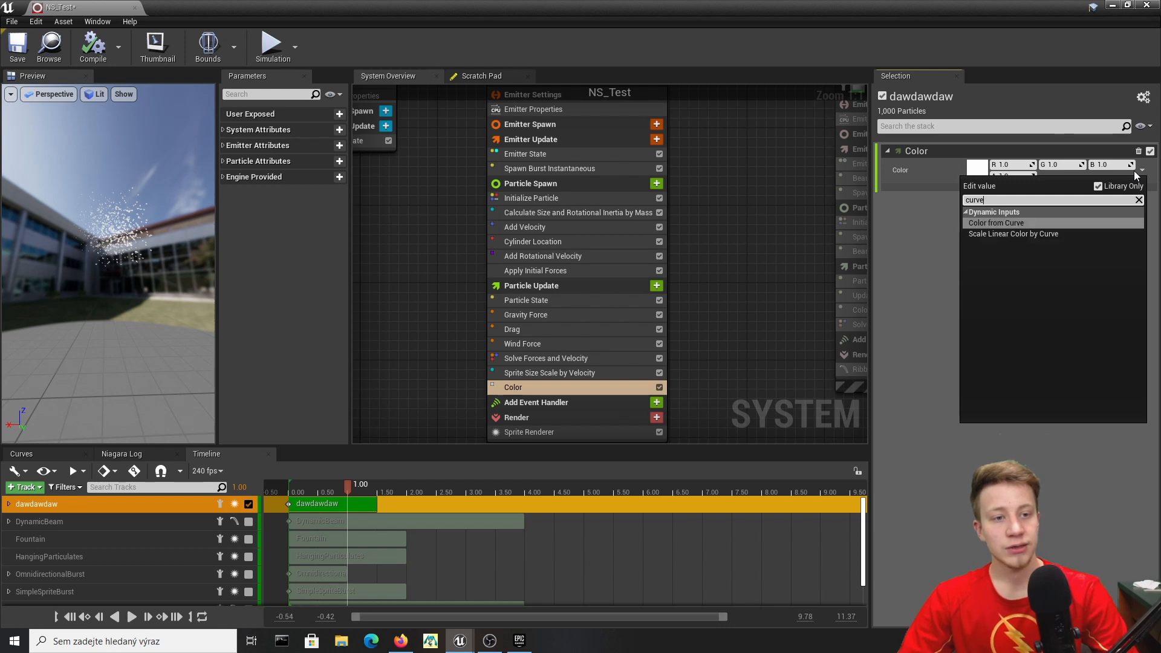
pyautogui.press('Return')
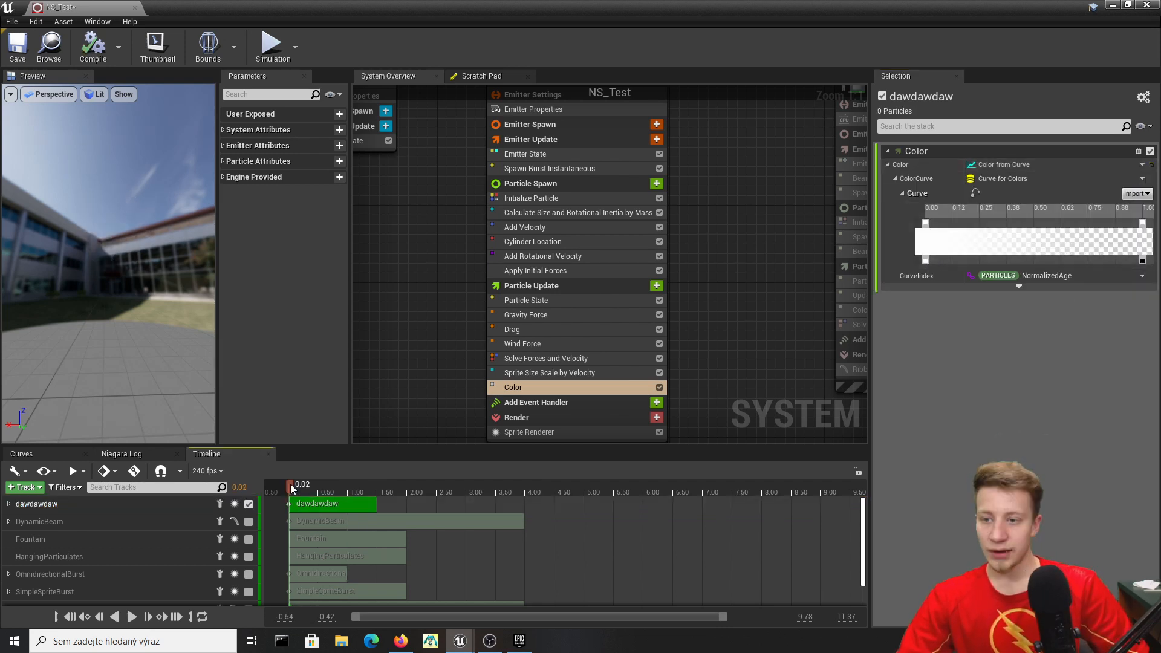
pyautogui.moveTo(291, 484); pyautogui.dragTo(318, 484)
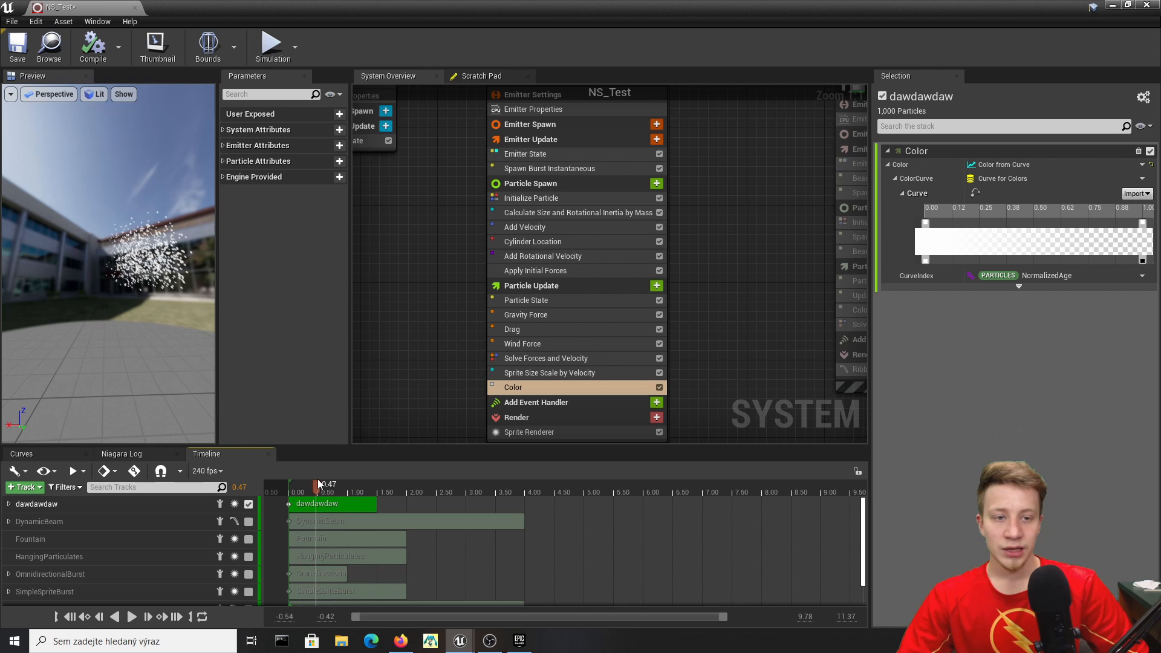
# Move the gradient's first alpha stop to about 0.15 and add another alpha stop at about 0.5.
pyautogui.click(926, 262)
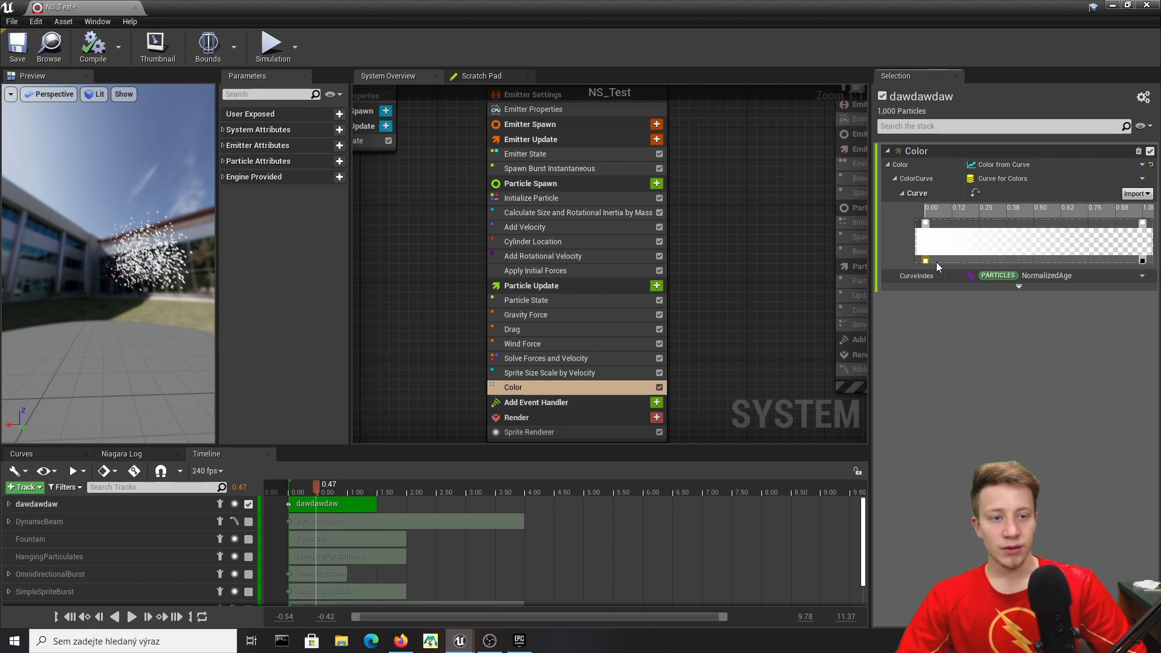
pyautogui.moveTo(936, 263); pyautogui.dragTo(949, 261)
pyautogui.doubleClick(1038, 261)
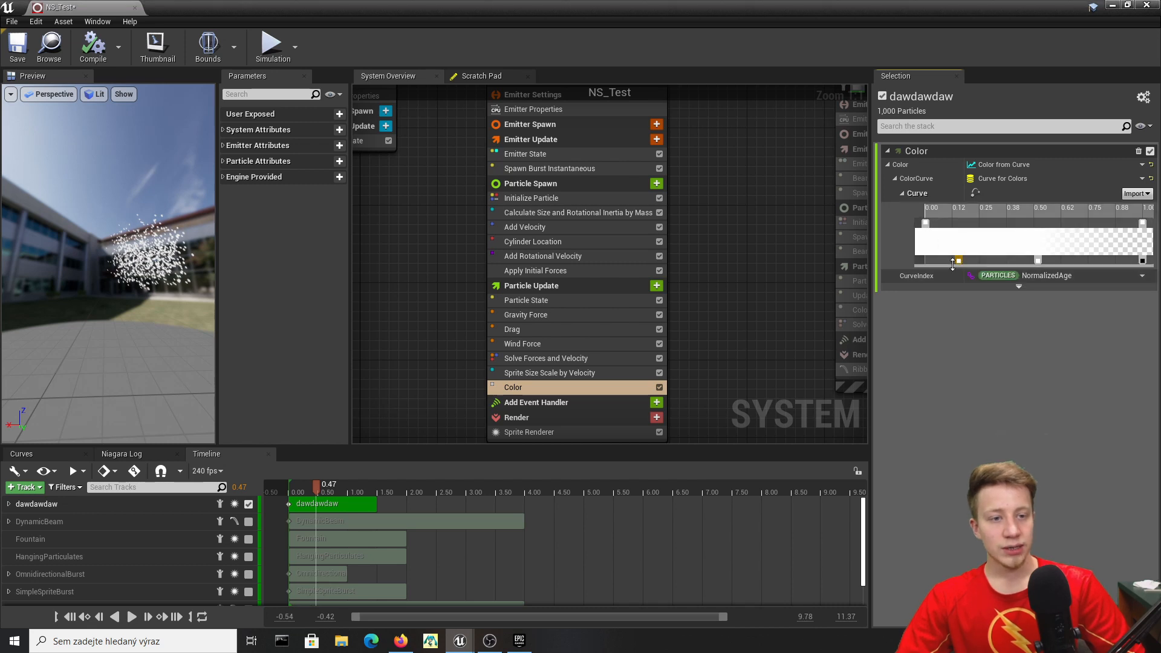
# Set the colour of the gradient's first colour stop to R 50, G 1, B 3.
pyautogui.doubleClick(926, 223)
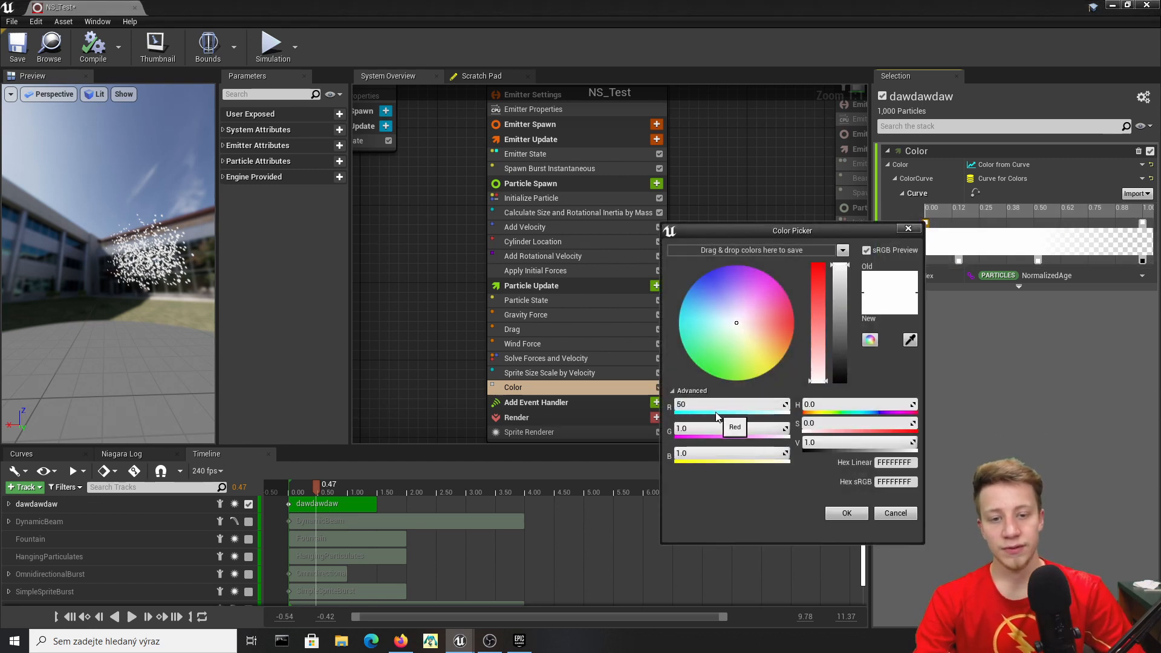
pyautogui.click(720, 435)
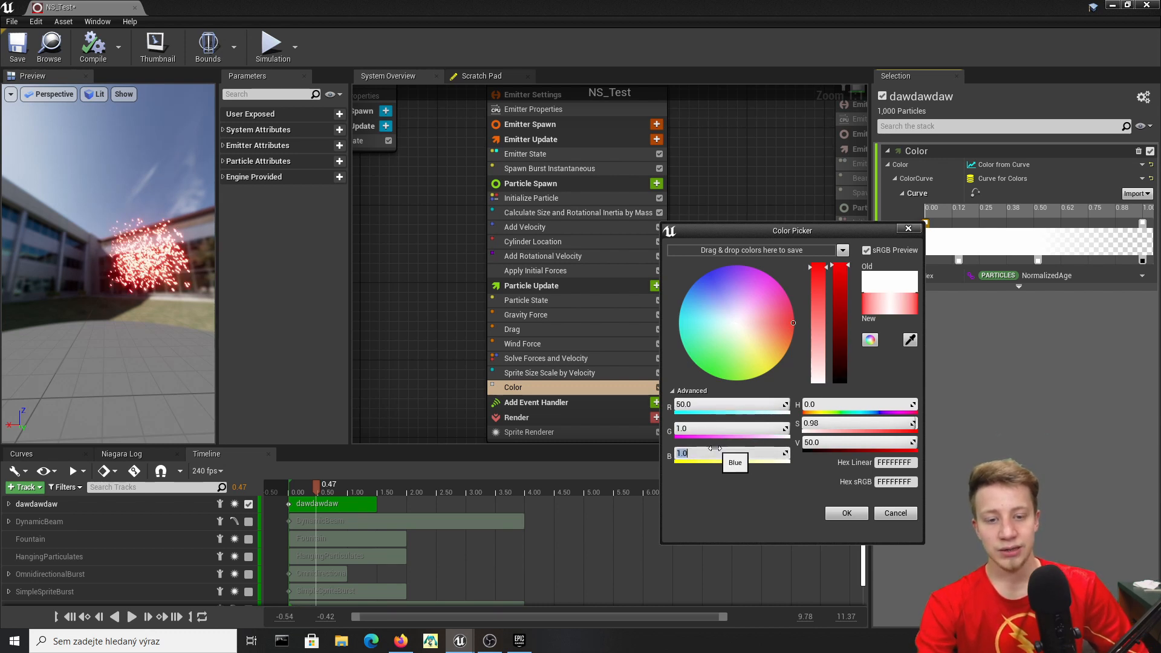
pyautogui.click(713, 450)
pyautogui.write('33')
pyautogui.press('Return')
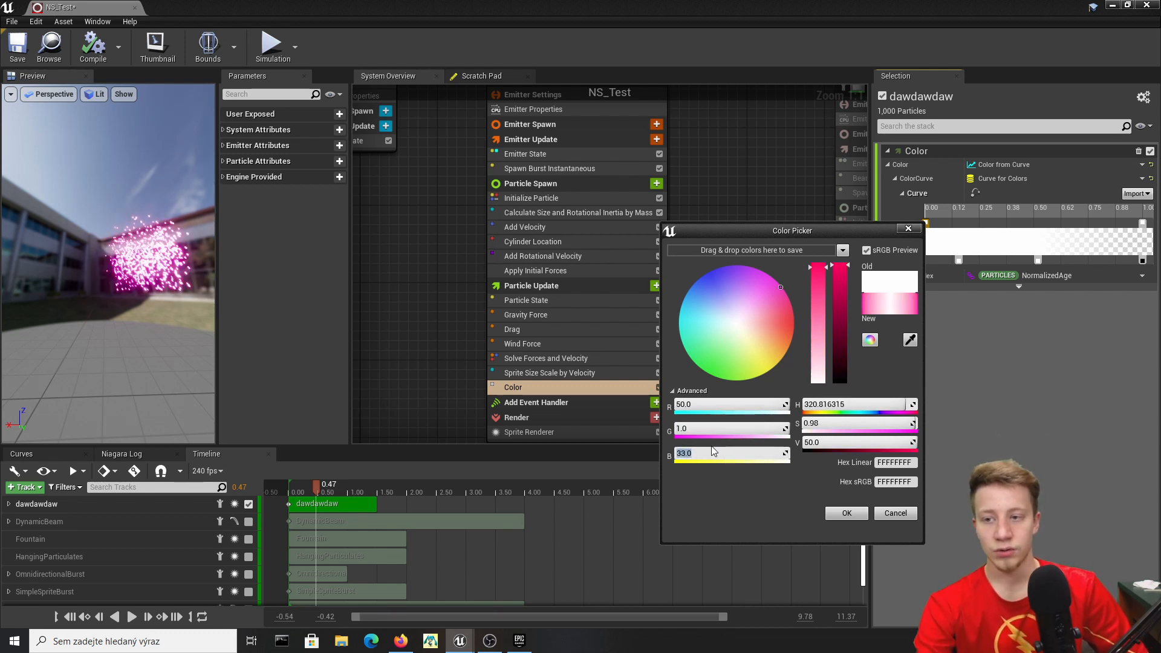
pyautogui.write('3')
pyautogui.press('Return')
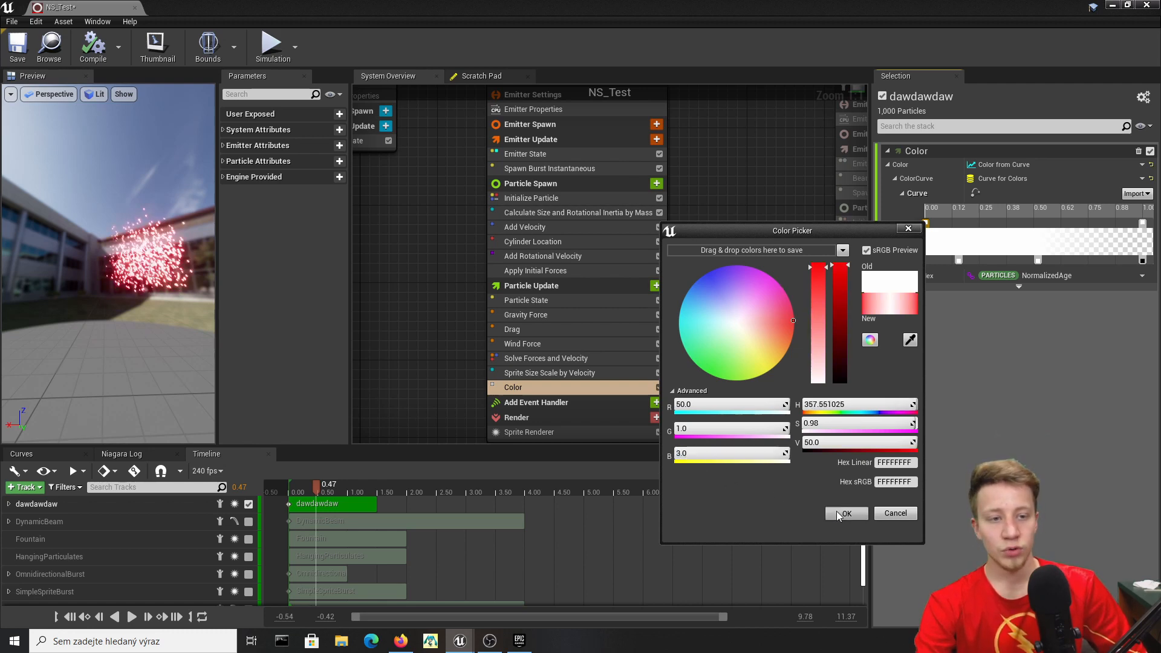
pyautogui.click(840, 514)
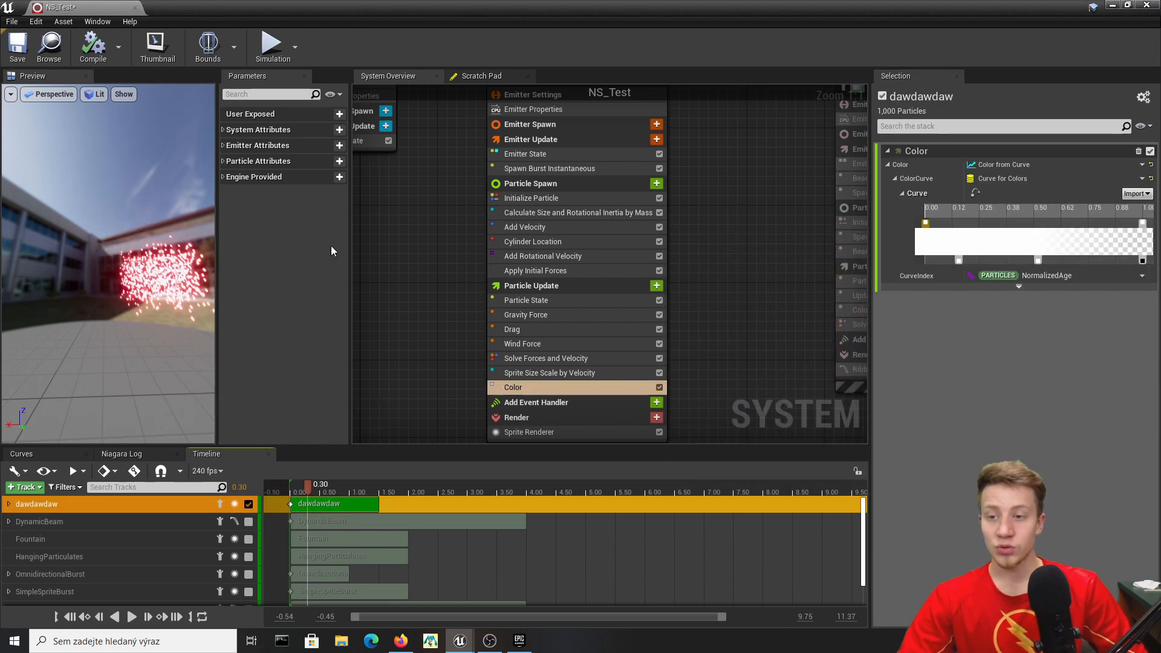
# Add a colour stop at about 0.4 on the gradient and set its colour to R 0, G 0, B 50.
pyautogui.click(1015, 224)
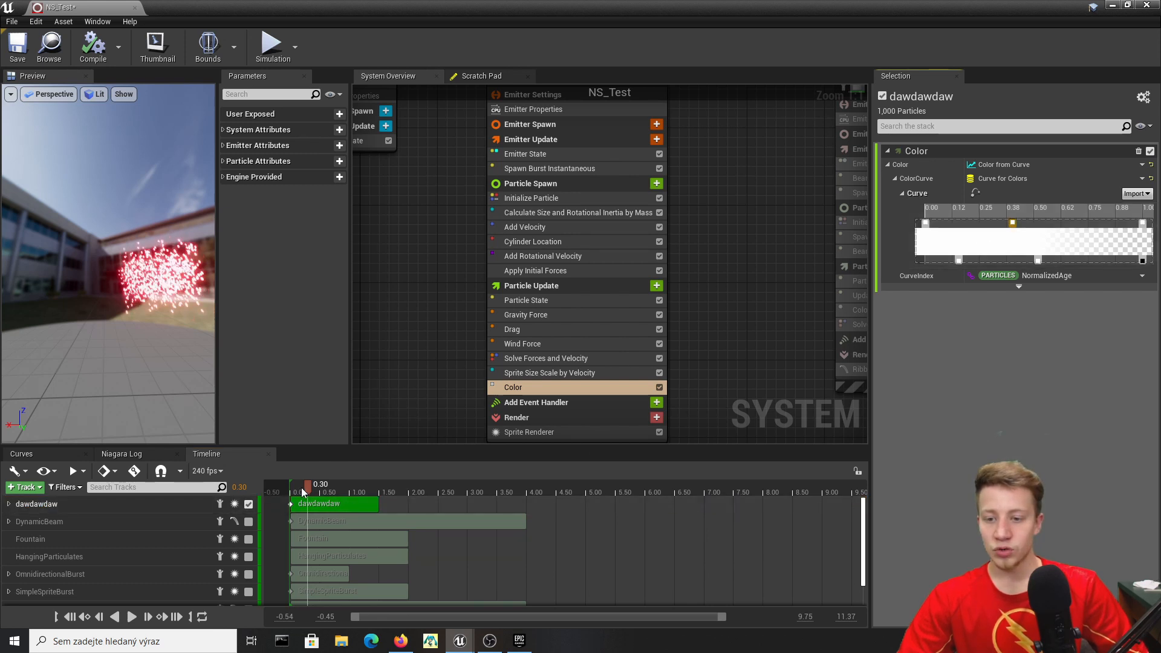
pyautogui.moveTo(302, 487); pyautogui.dragTo(338, 488)
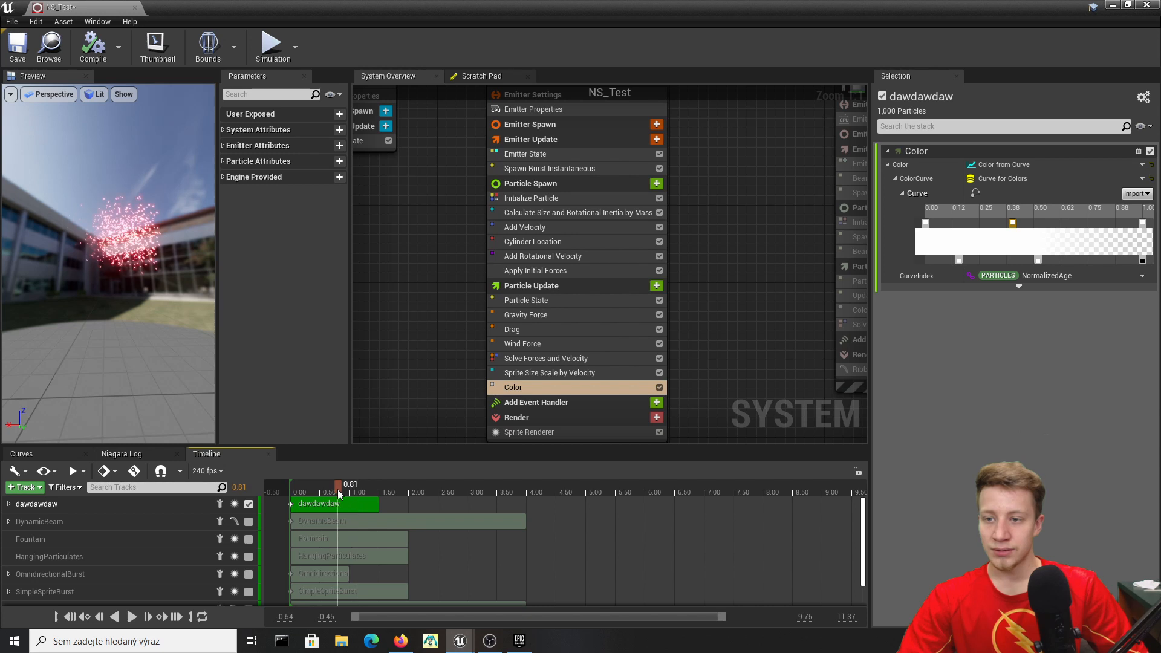
pyautogui.doubleClick(1013, 224)
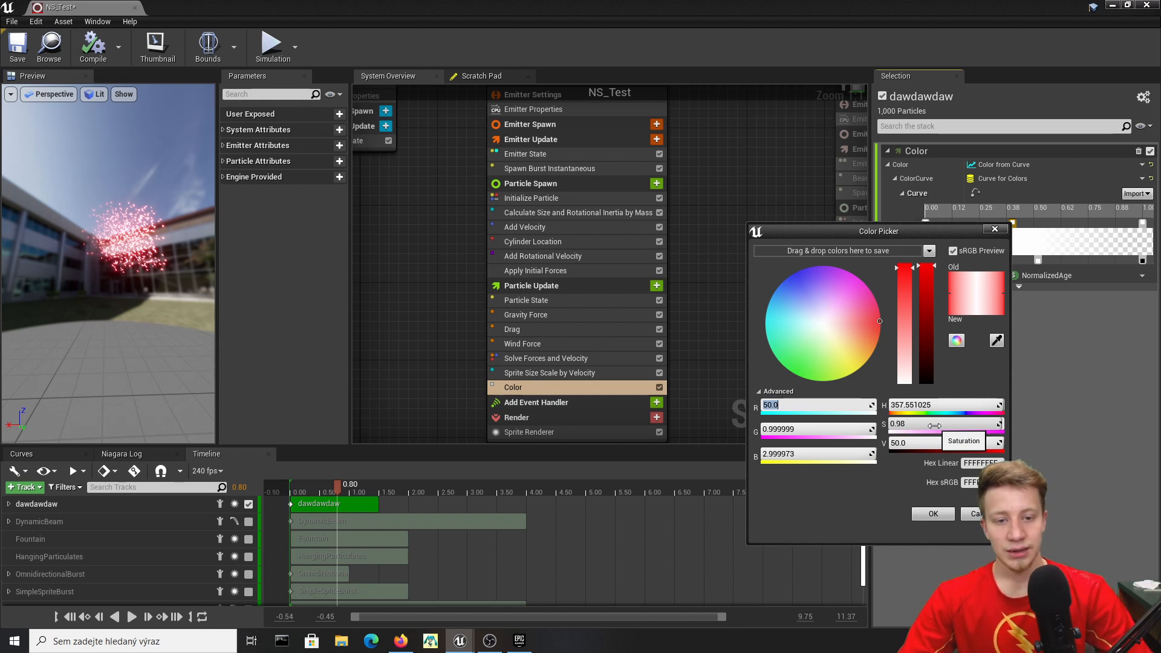
pyautogui.write('0')
pyautogui.press('Return')
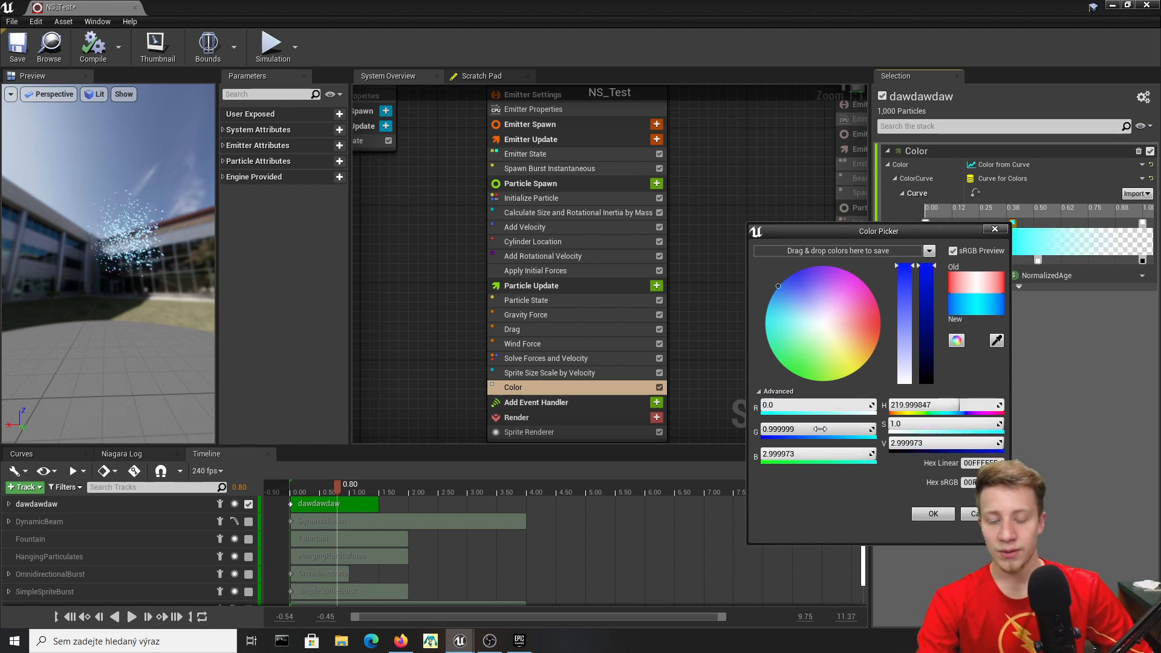
pyautogui.click(821, 428)
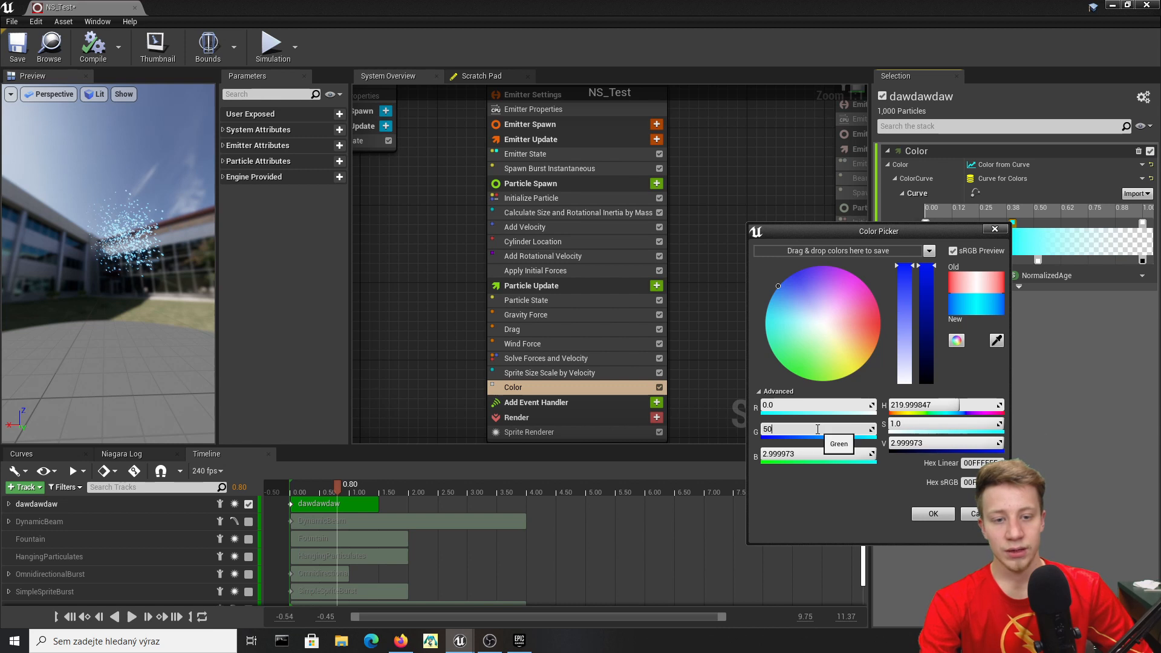
pyautogui.write('0')
pyautogui.click(811, 453)
pyautogui.write('500')
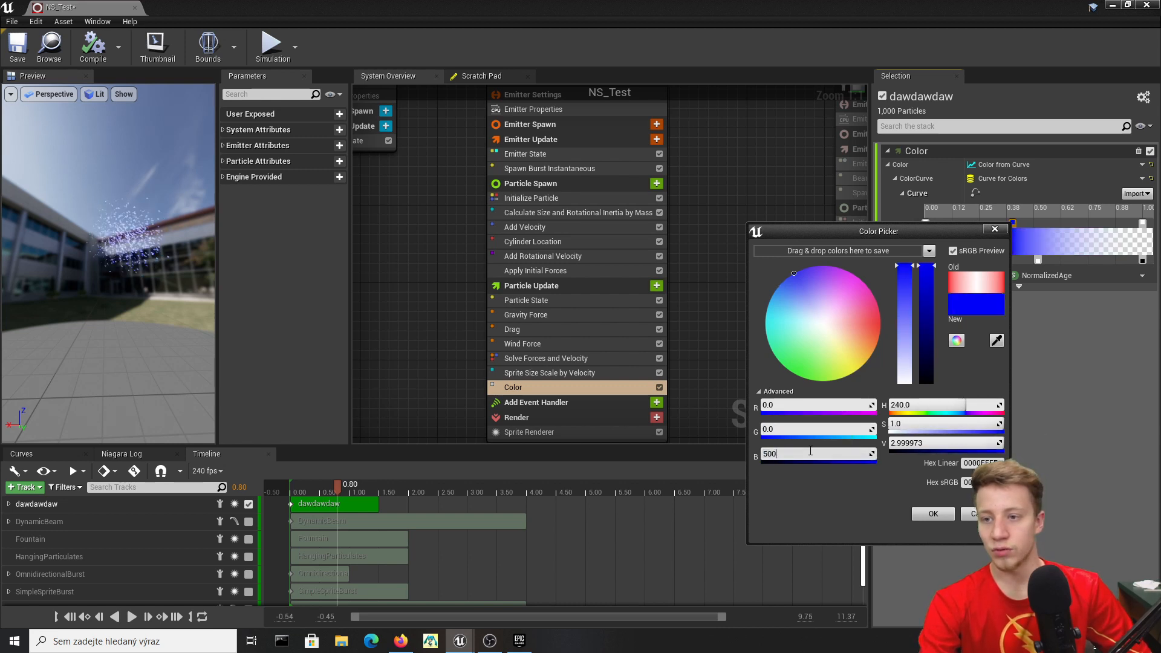
pyautogui.press('BackSpace')
pyautogui.press('Return')
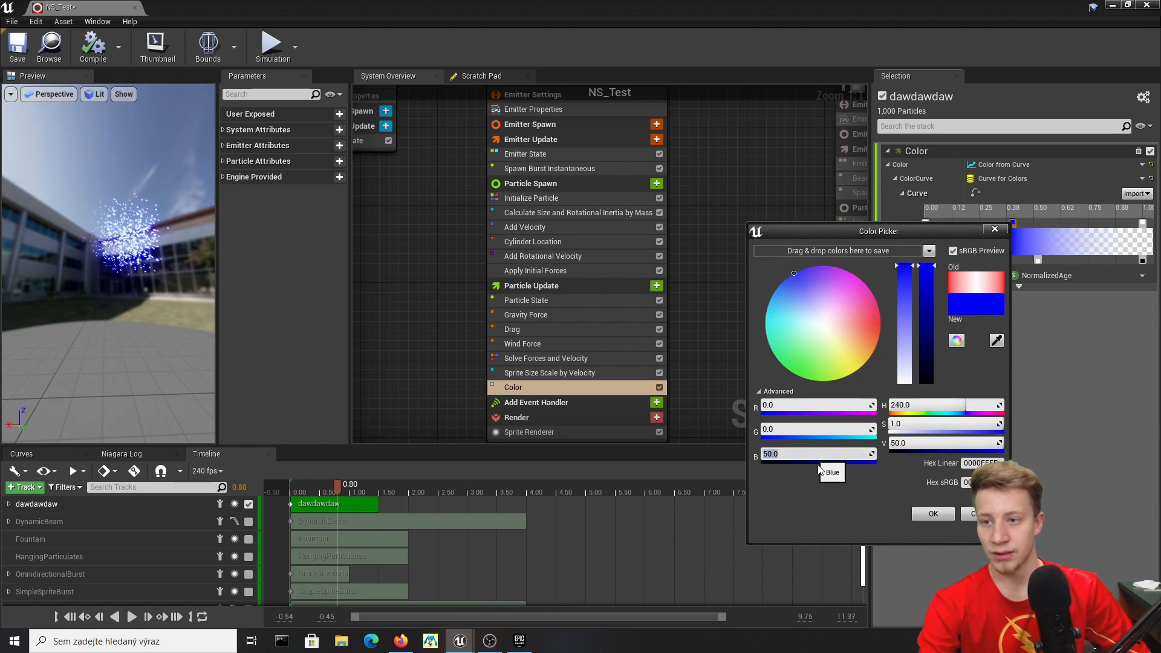
pyautogui.click(933, 514)
# Move the blue colour stop to about 0.6 and the middle alpha stop to about 0.78 on the gradient.
pyautogui.moveTo(290, 475); pyautogui.dragTo(327, 477)
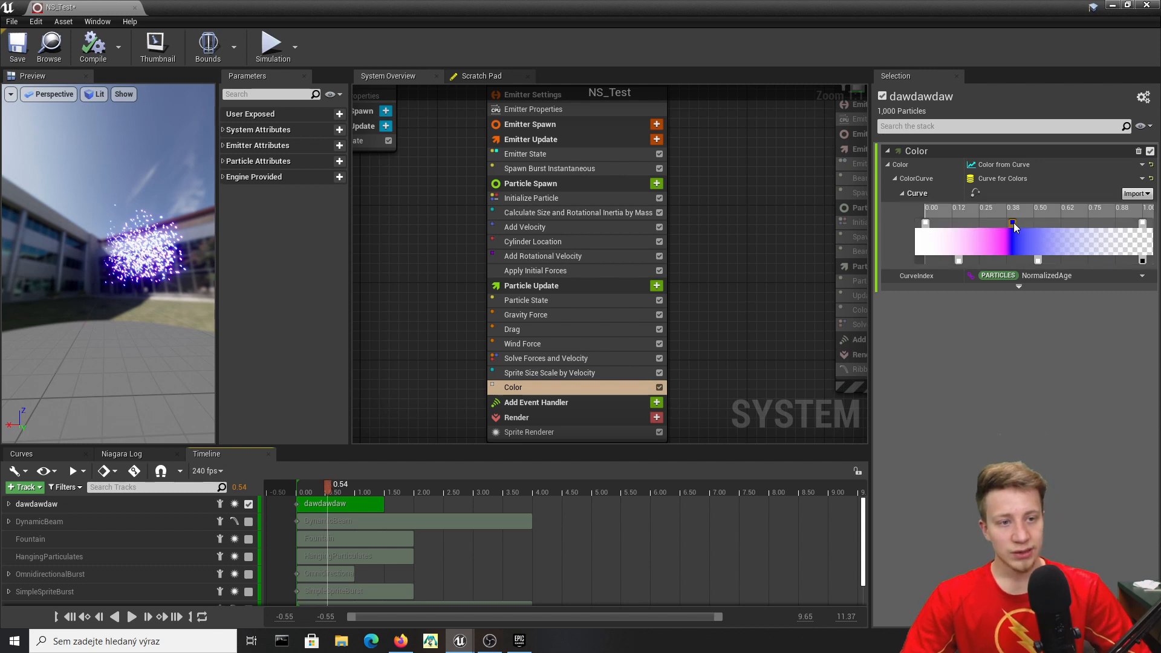
pyautogui.moveTo(1013, 222); pyautogui.dragTo(1057, 222)
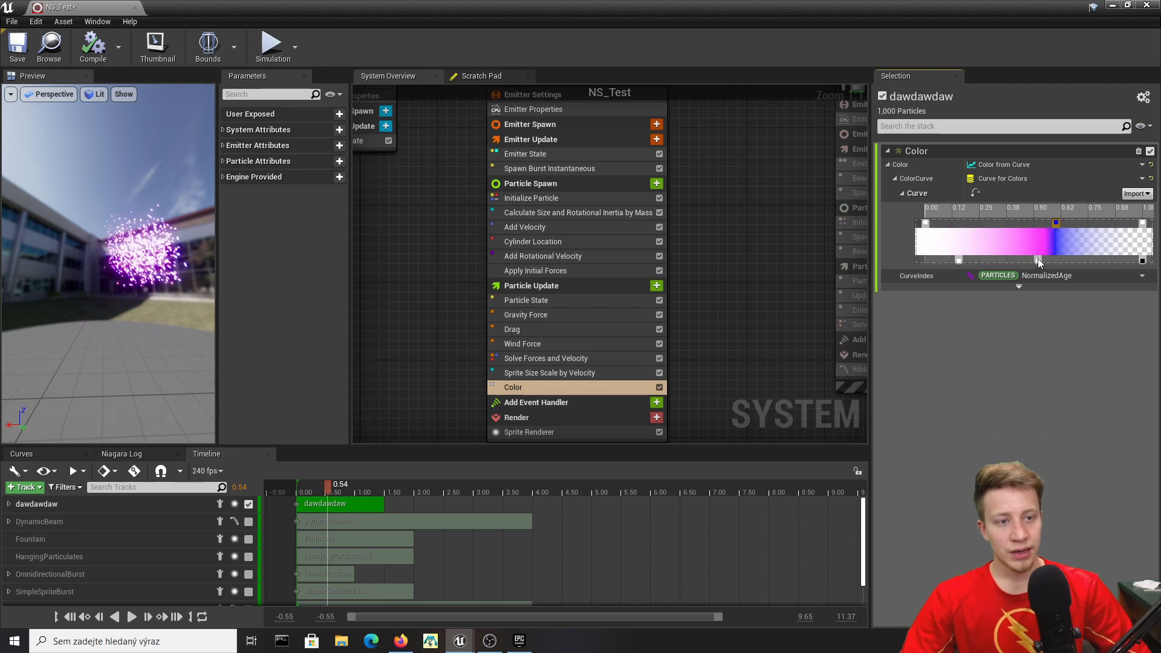
pyautogui.moveTo(1038, 260); pyautogui.dragTo(1094, 259)
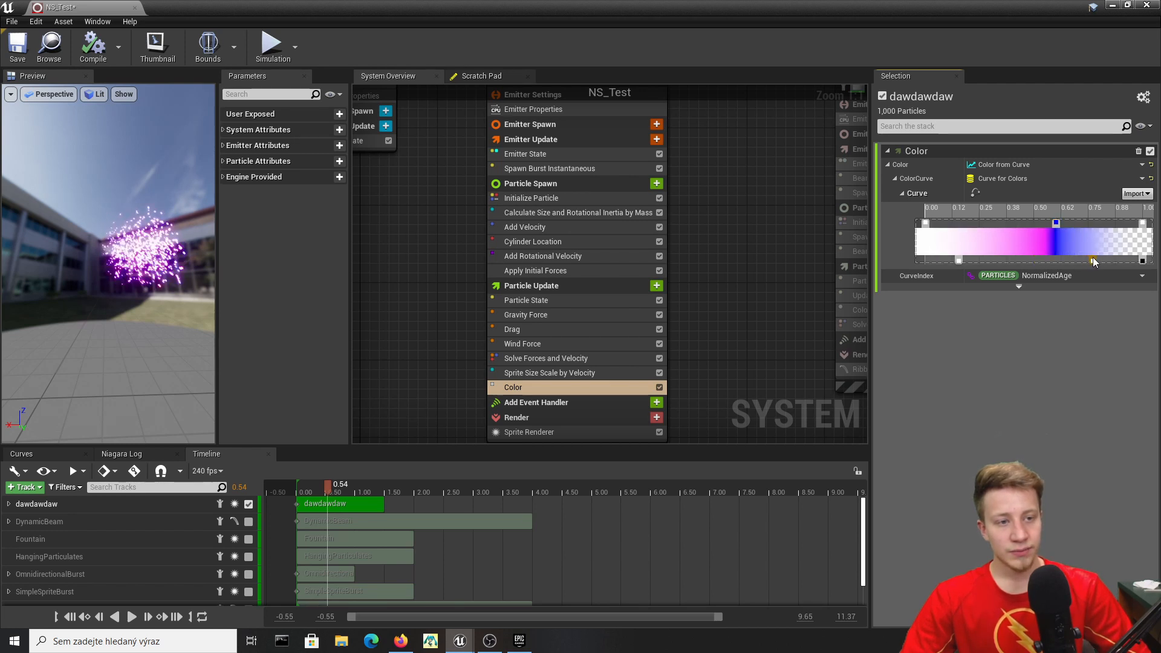
# Add a second blue colour stop at about 0.44 and an alpha stop at about 0.47 on the gradient.
pyautogui.click(1021, 224)
pyautogui.moveTo(1022, 224); pyautogui.dragTo(1022, 223)
pyautogui.rightClick(1013, 240)
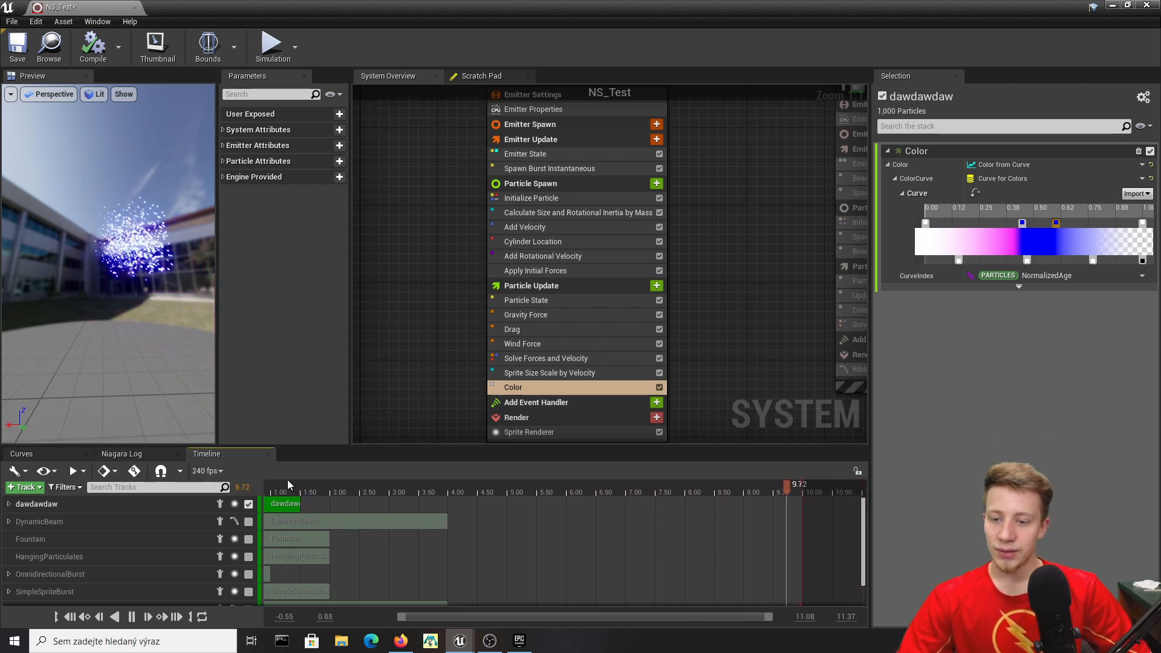
# Examine the recoloured particles in the preview at about 0.55 s and at the start of the simulation.
pyautogui.moveTo(314, 480); pyautogui.dragTo(320, 476)
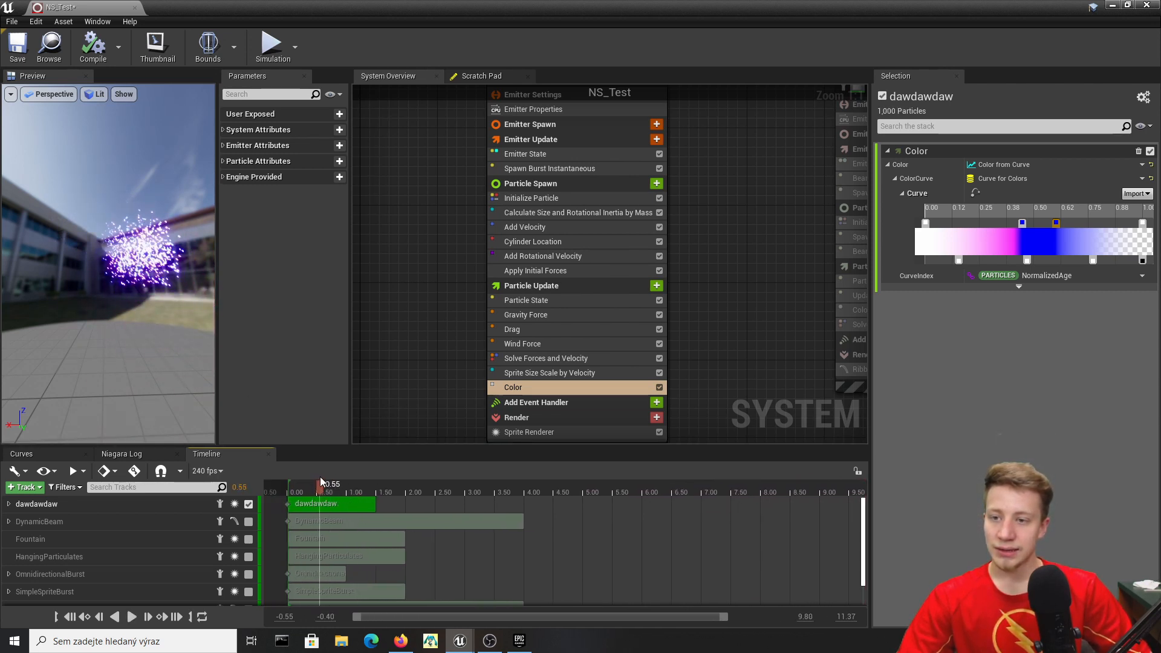
pyautogui.scroll(3, 151, 283)
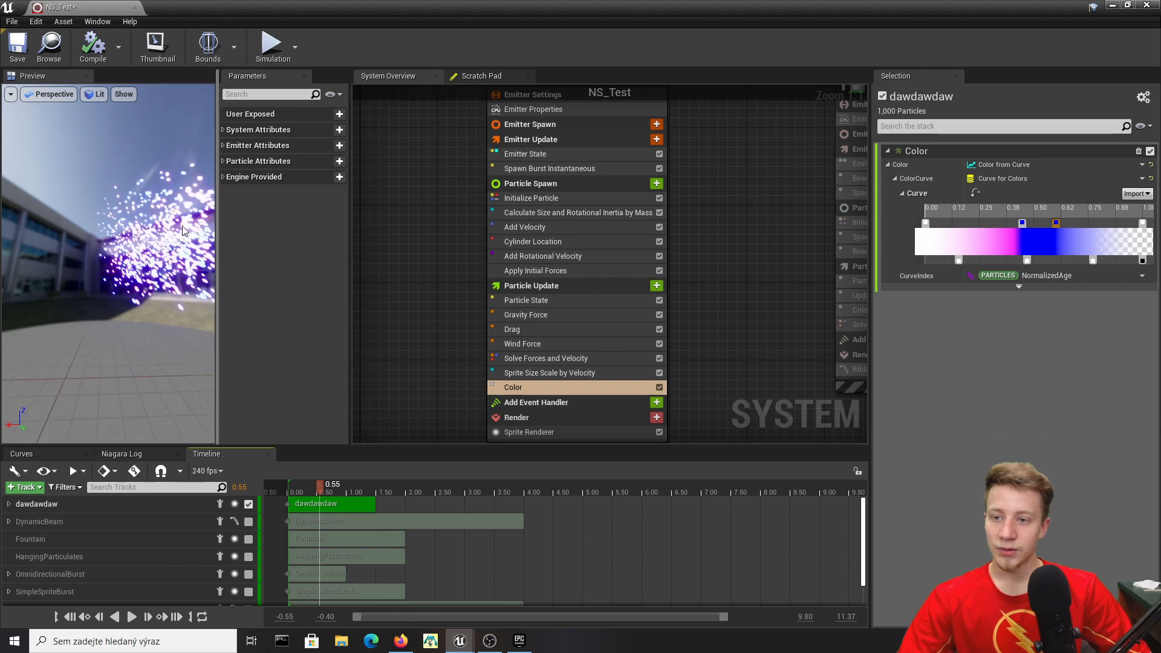
pyautogui.scroll(-5, 186, 242)
pyautogui.moveTo(190, 261); pyautogui.dragTo(190, 236, button='right')
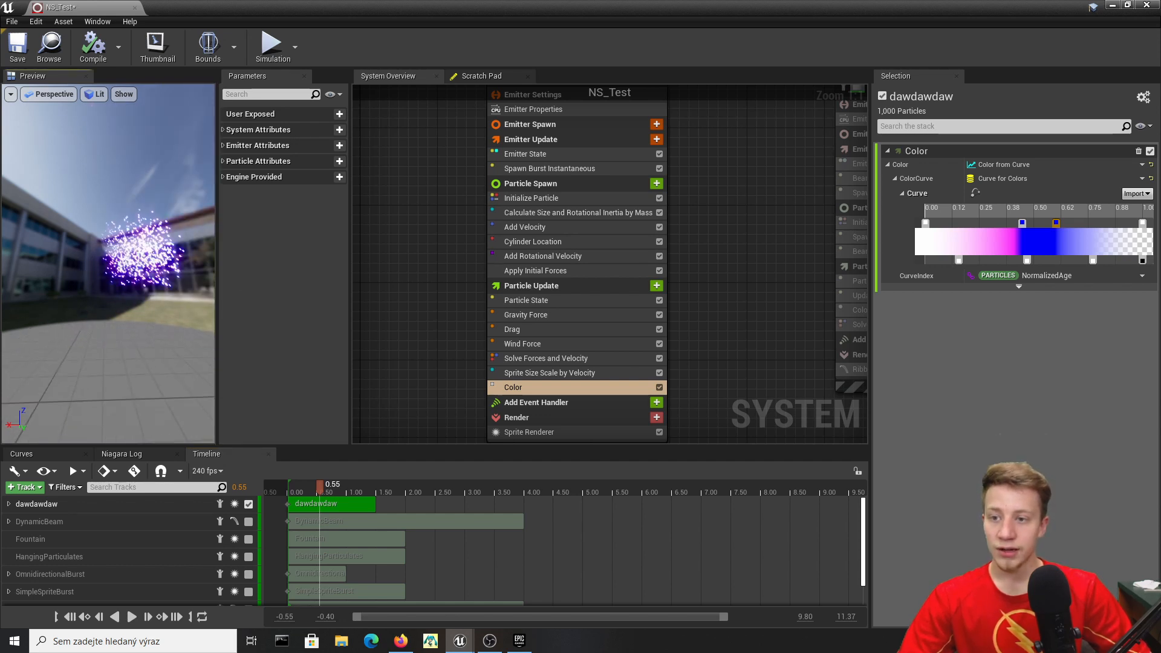
pyautogui.moveTo(326, 487); pyautogui.dragTo(328, 488)
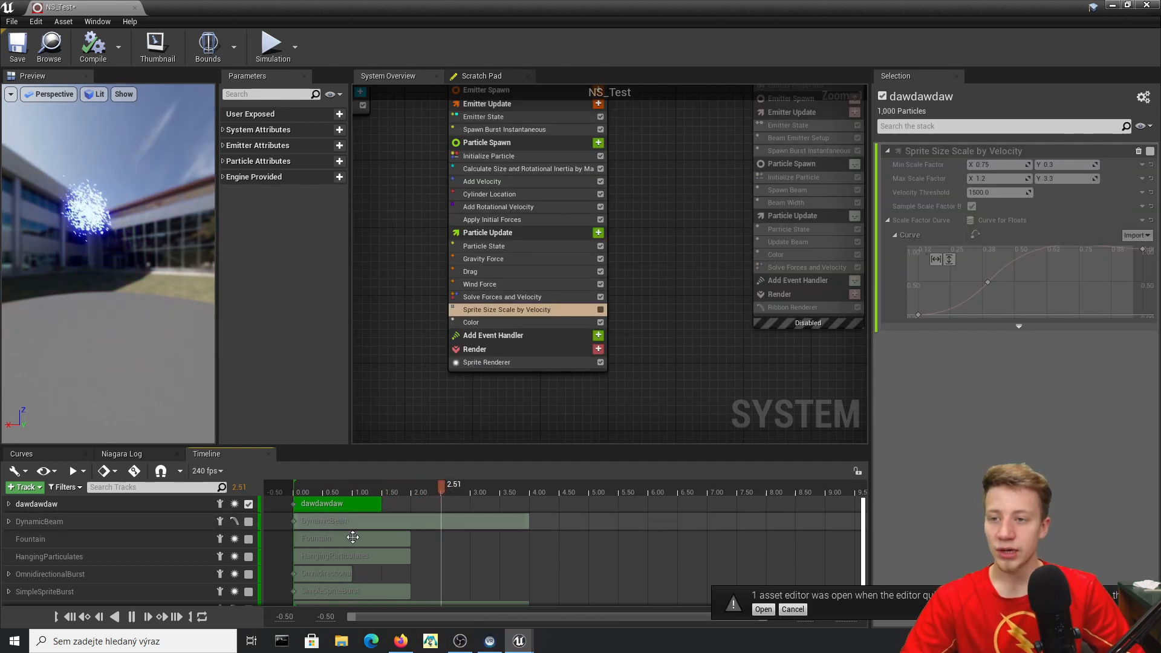
pyautogui.press('space')
pyautogui.click(297, 484)
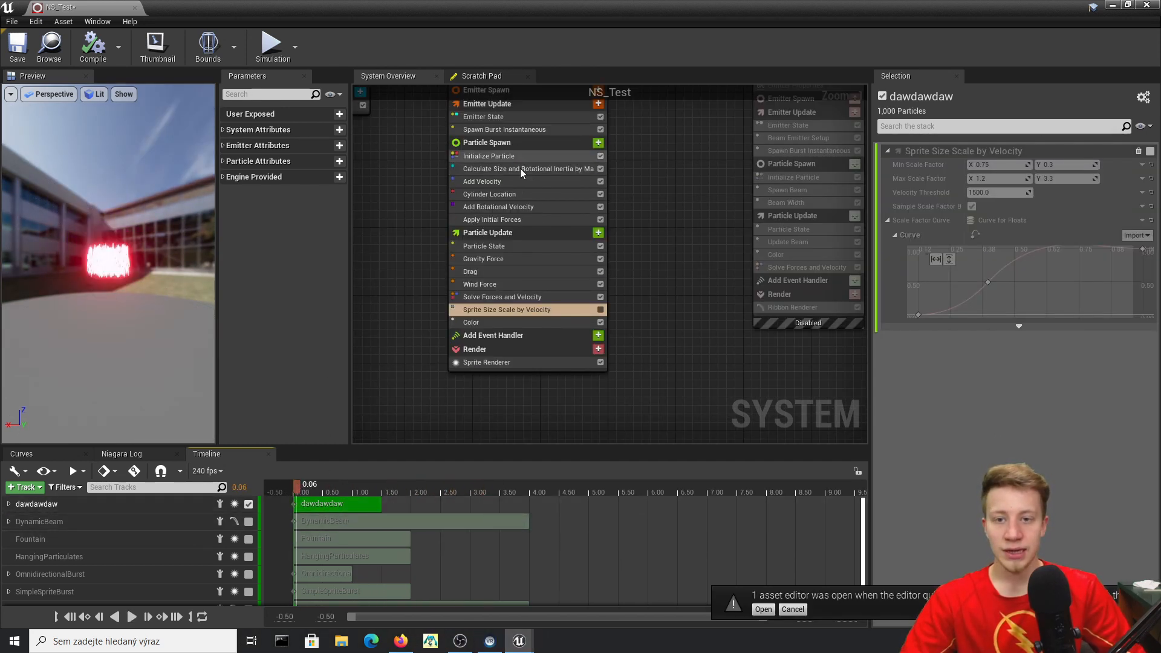
# Add a Scale Sprite Size module to the dawdawdaw emitter's Particle Update group and preview the particles at about 0.77 s.
pyautogui.scroll(5, 114, 274)
pyautogui.scroll(-4, 94, 267)
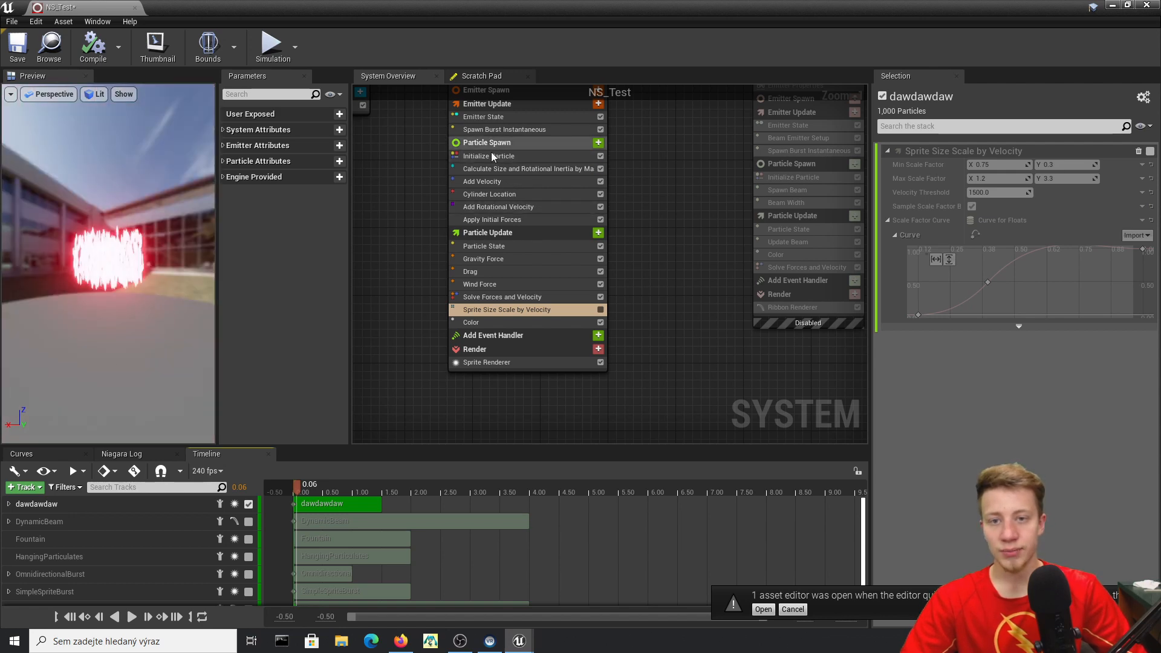
pyautogui.click(598, 233)
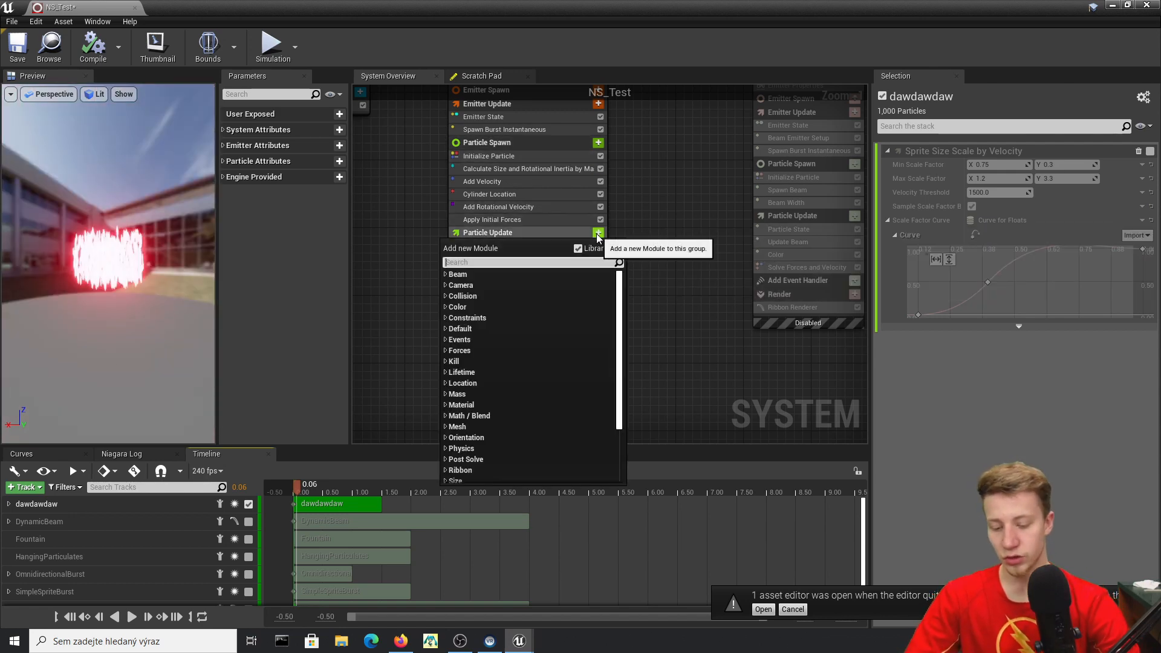
pyautogui.write('sprite')
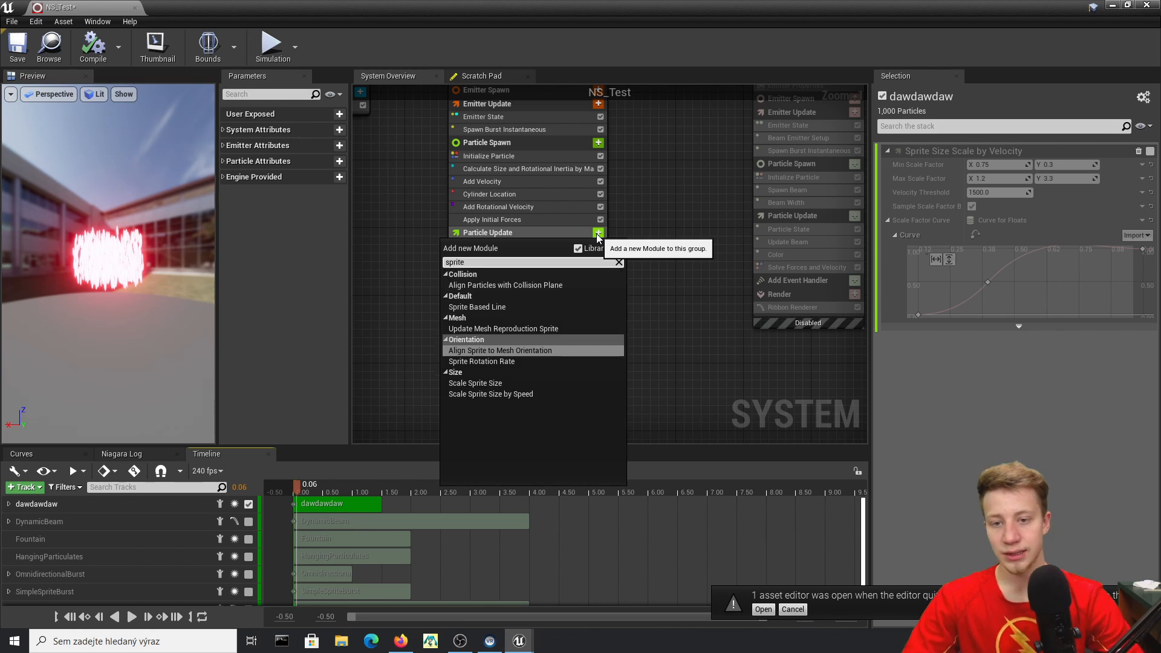
pyautogui.write(' s')
pyautogui.press('Up')
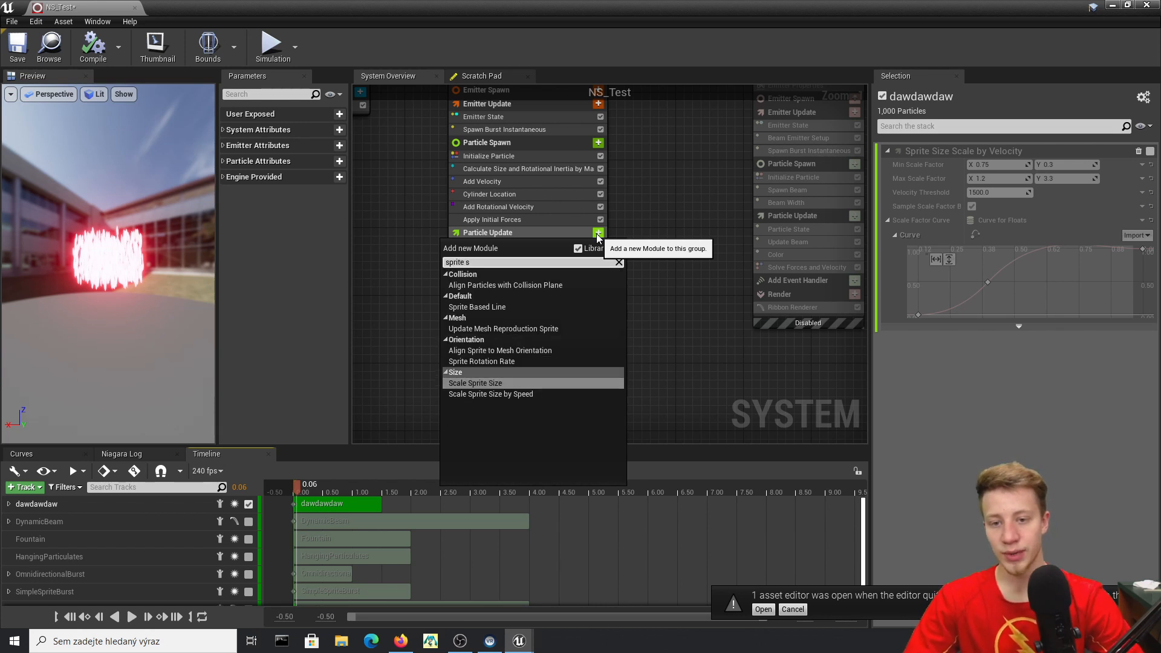
pyautogui.press('Return')
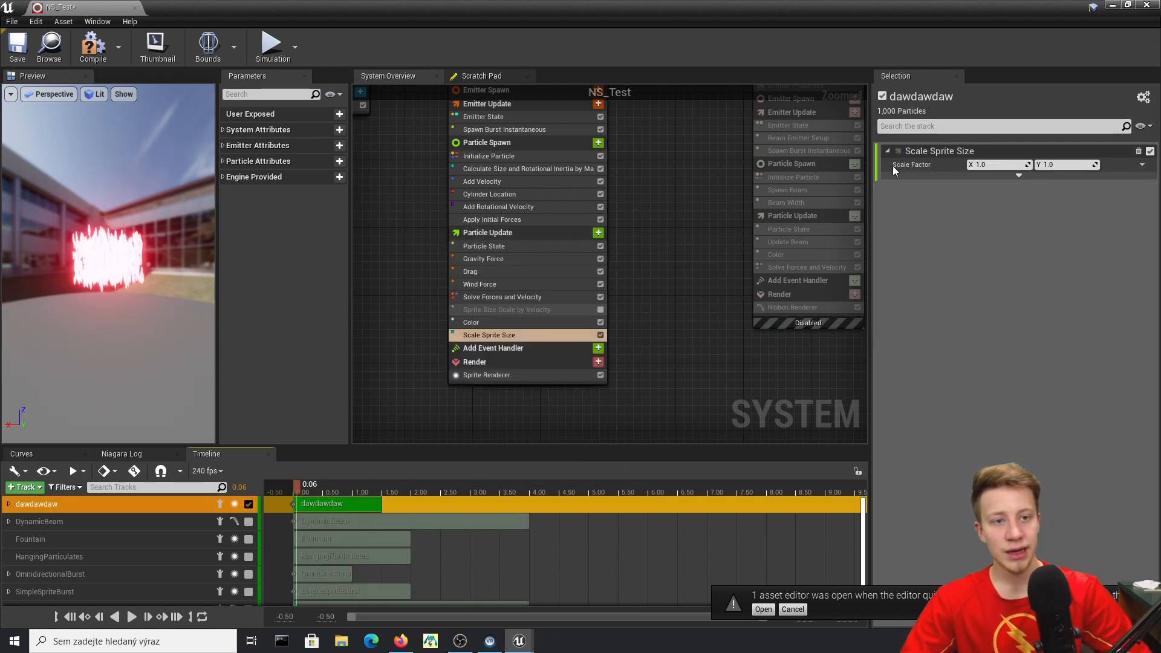
pyautogui.click(292, 483)
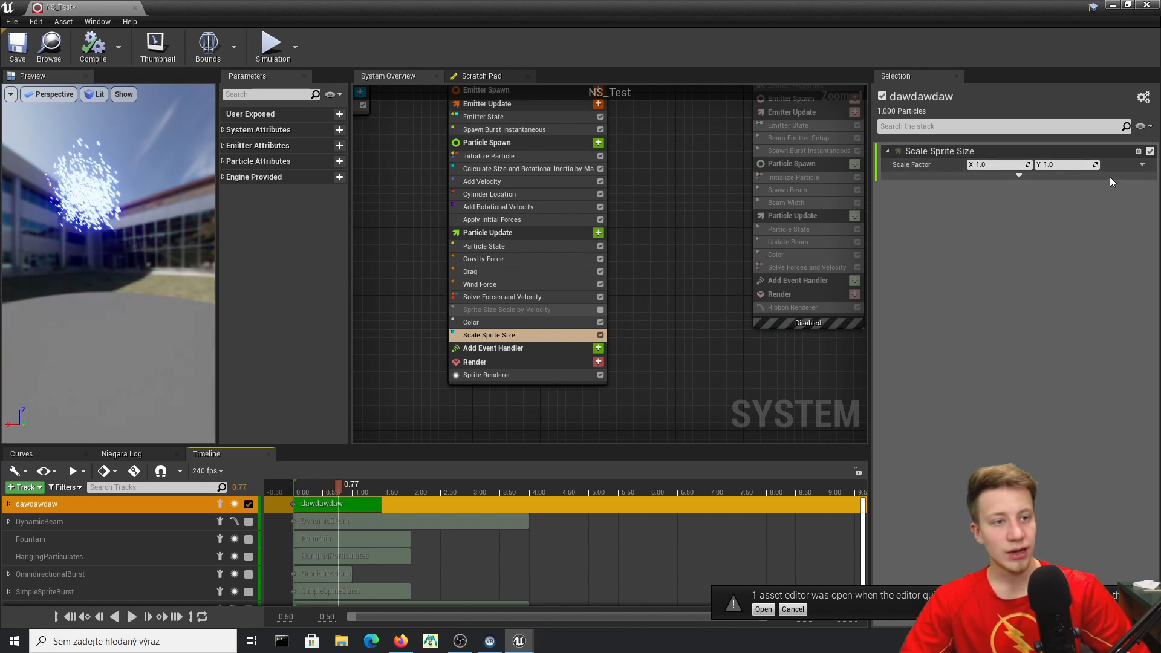
# Drive the sprite Scale Factor with Vector 2D From Float, its value supplied by Float from Curve, and preview up to about 1.49 s.
pyautogui.click(1142, 165)
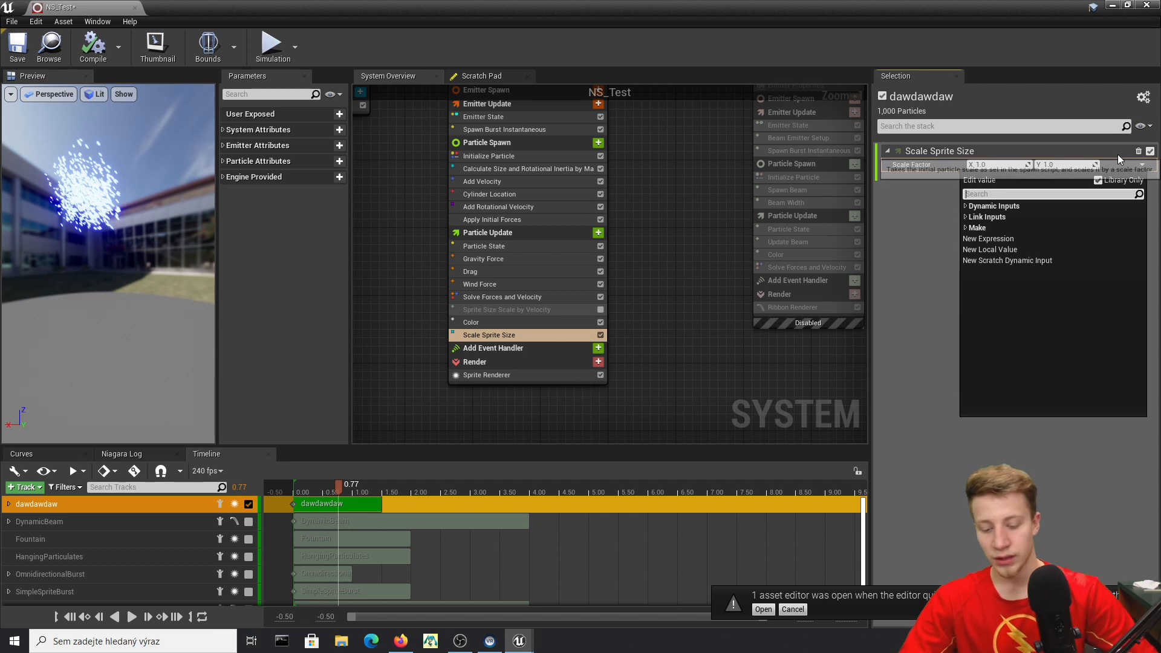
pyautogui.write('float')
pyautogui.press('Return')
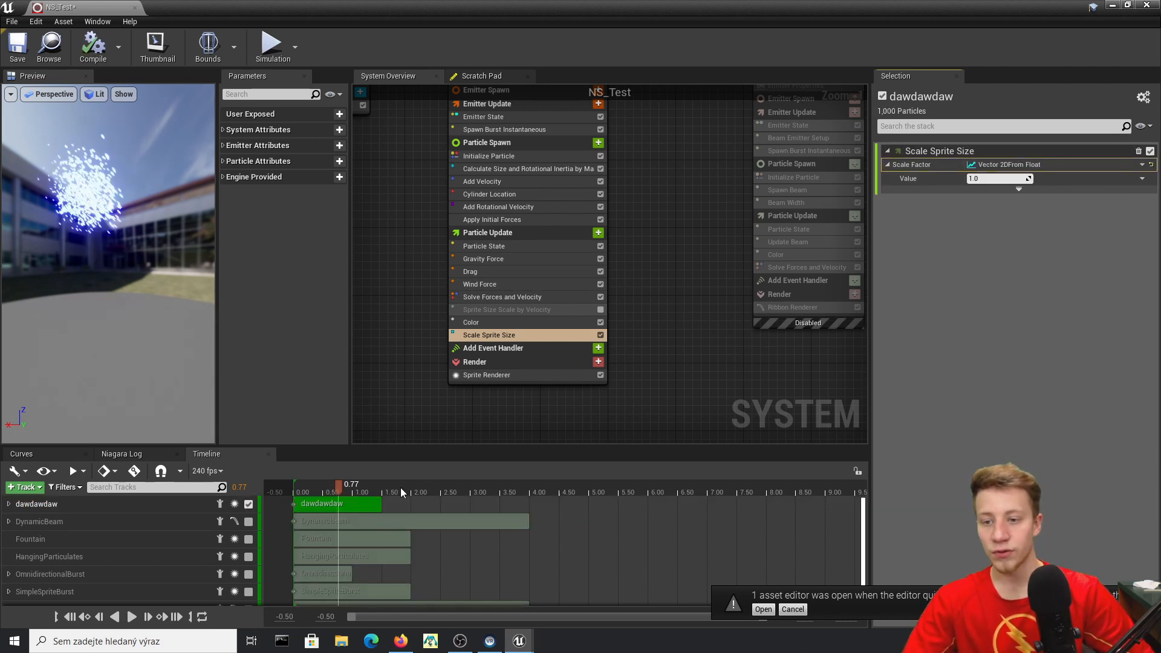
pyautogui.click(1142, 180)
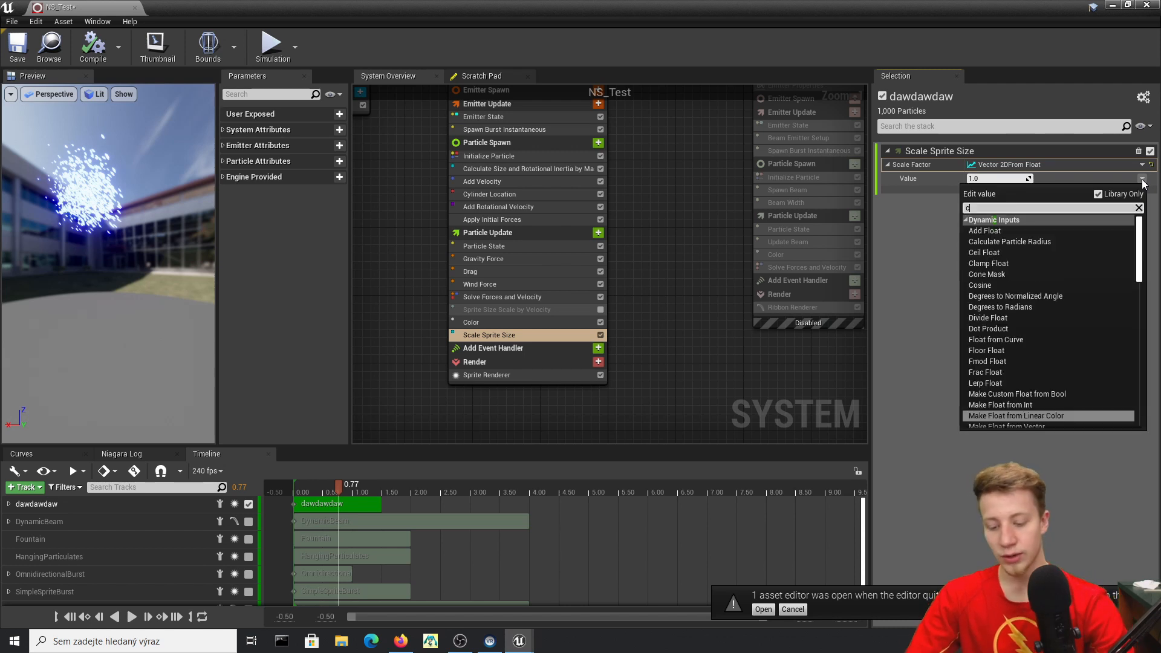
pyautogui.write('cur')
pyautogui.press('Return')
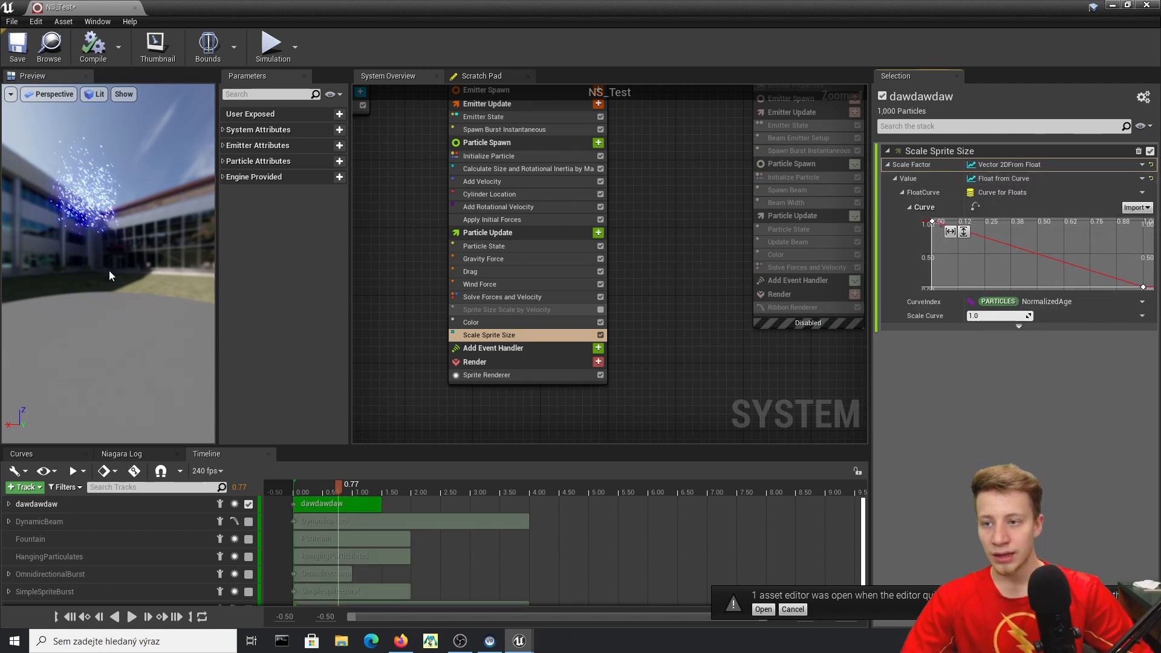
pyautogui.moveTo(306, 491); pyautogui.dragTo(383, 510)
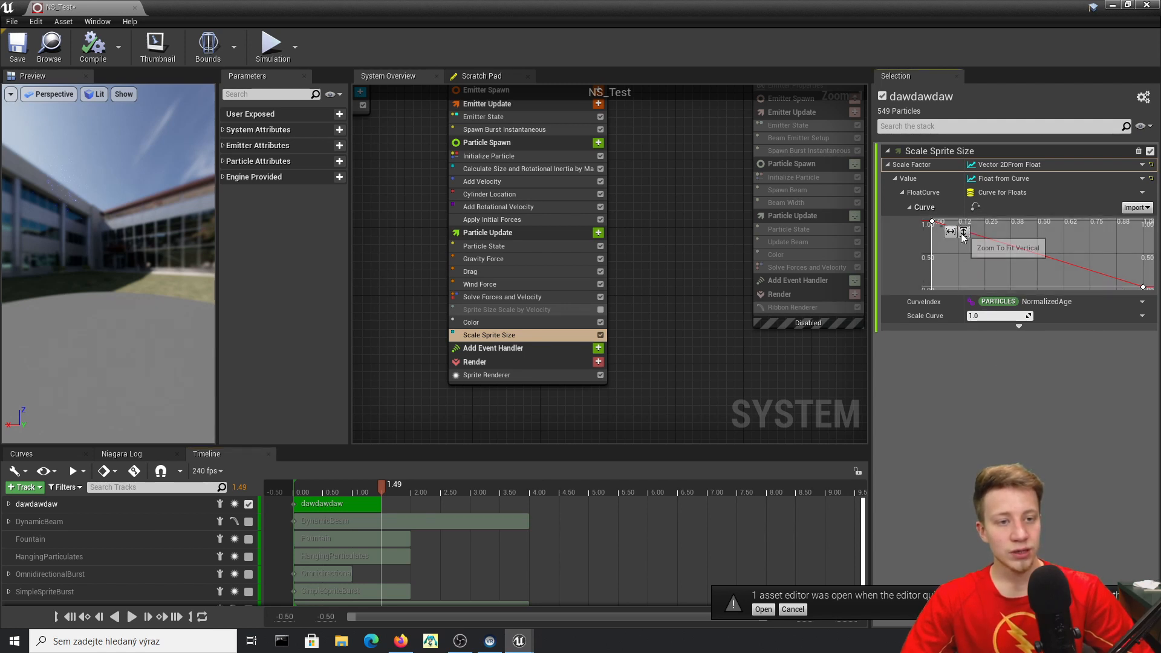
# Enlarge the scale curve graph and add a key at time 0.5 with value 2.
pyautogui.moveTo(1021, 327); pyautogui.dragTo(1020, 401)
pyautogui.rightClick(1012, 274)
pyautogui.click(1035, 293)
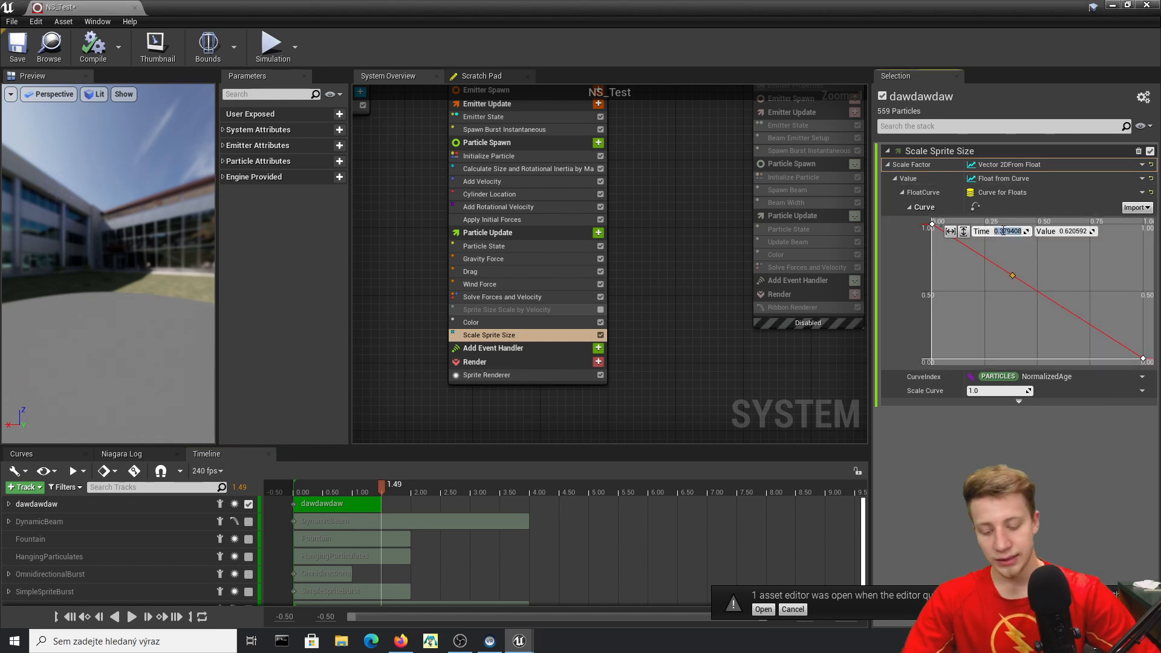
pyautogui.write('0.5')
pyautogui.press('Return')
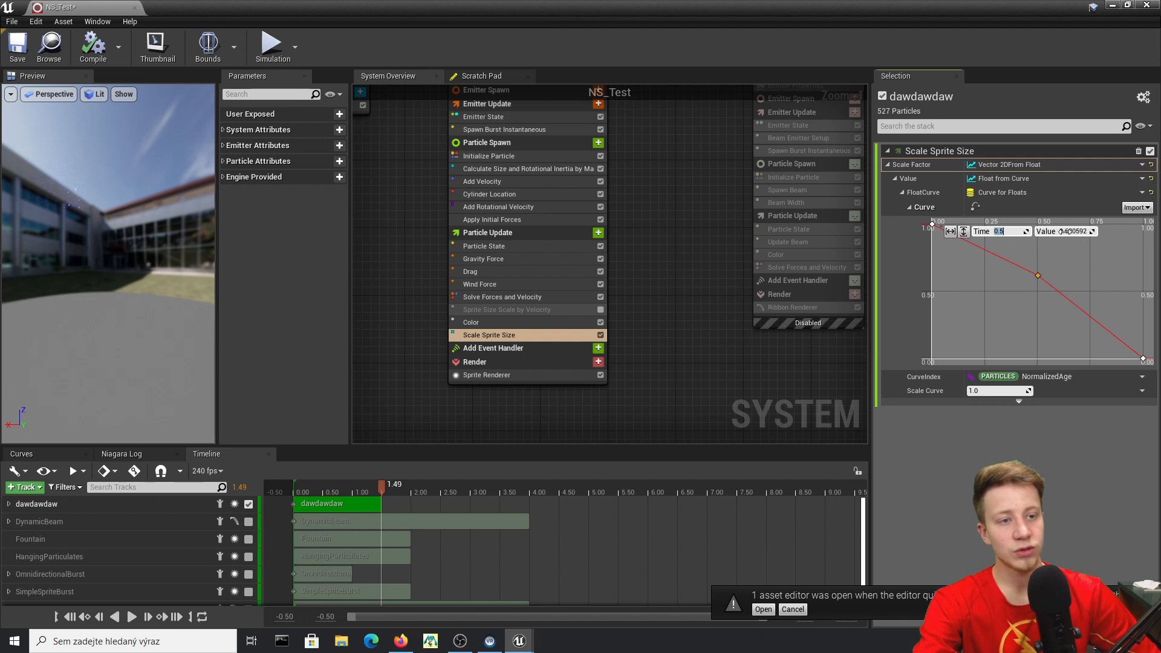
pyautogui.write('2')
pyautogui.press('Return')
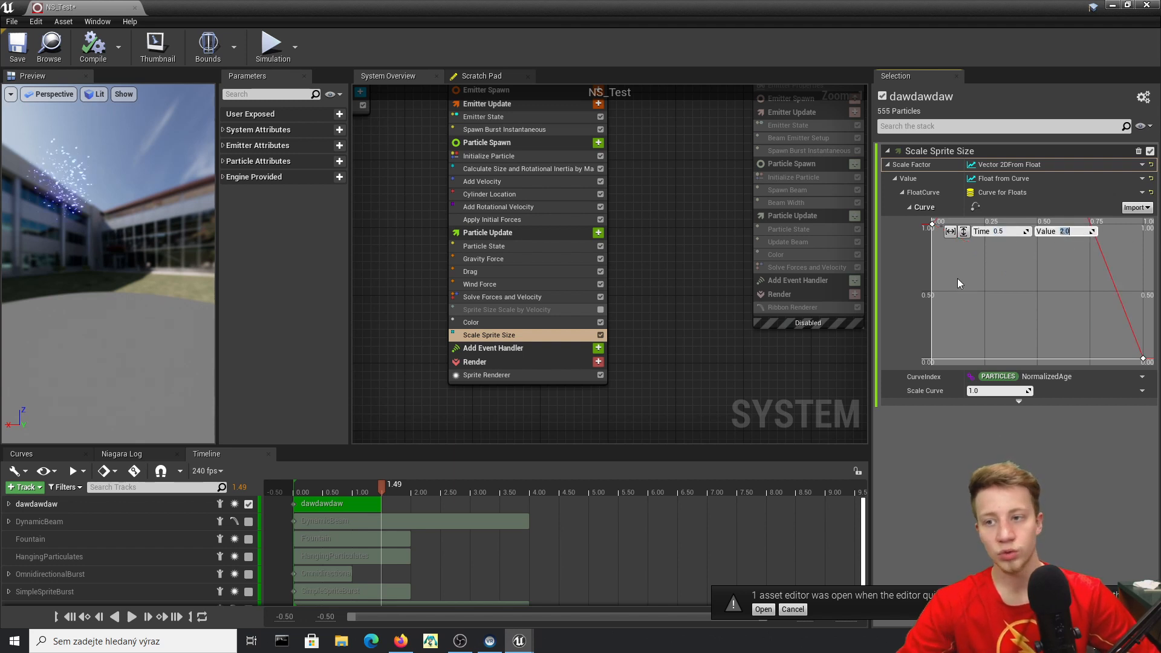
# Add two keys to the scale curve, at about time 0.38, value 1.13 and about time 0.8, value 0.29.
pyautogui.rightClick(1046, 327)
pyautogui.click(1042, 304)
pyautogui.scroll(-14, 1041, 303)
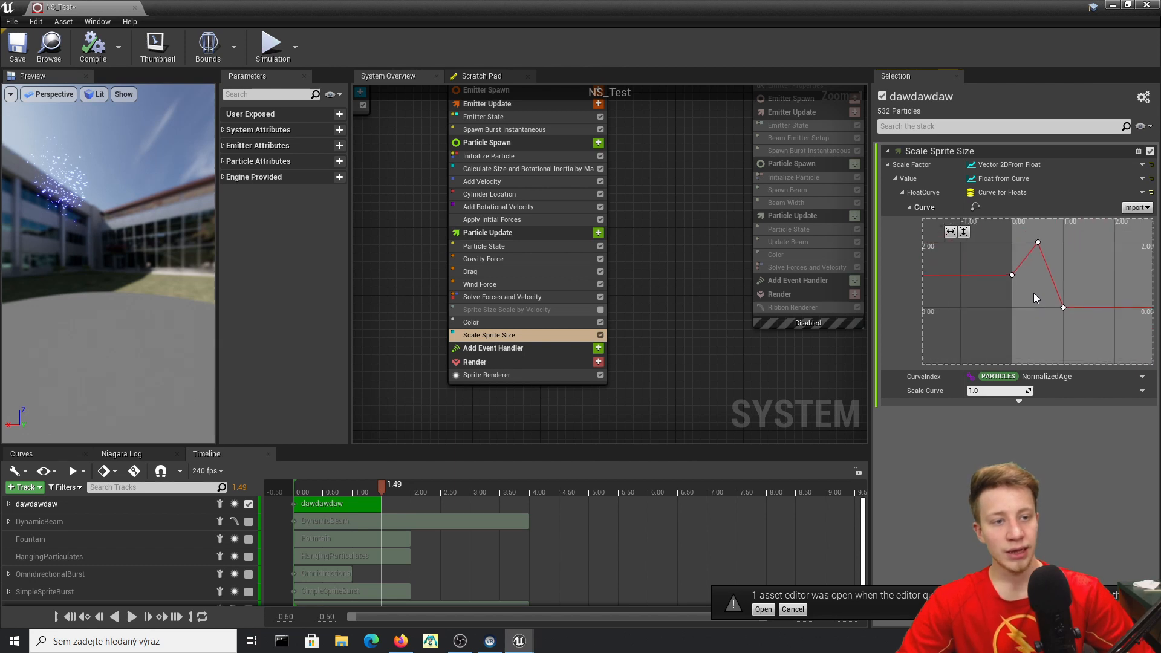
pyautogui.scroll(2, 1034, 294)
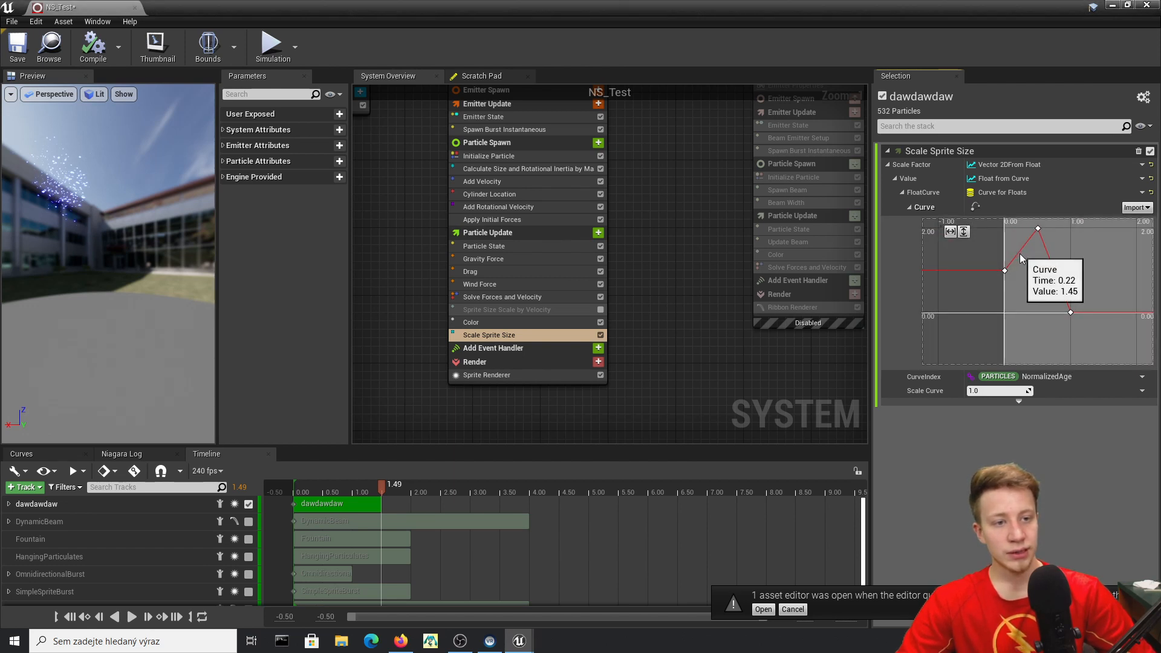
pyautogui.scroll(2, 1020, 282)
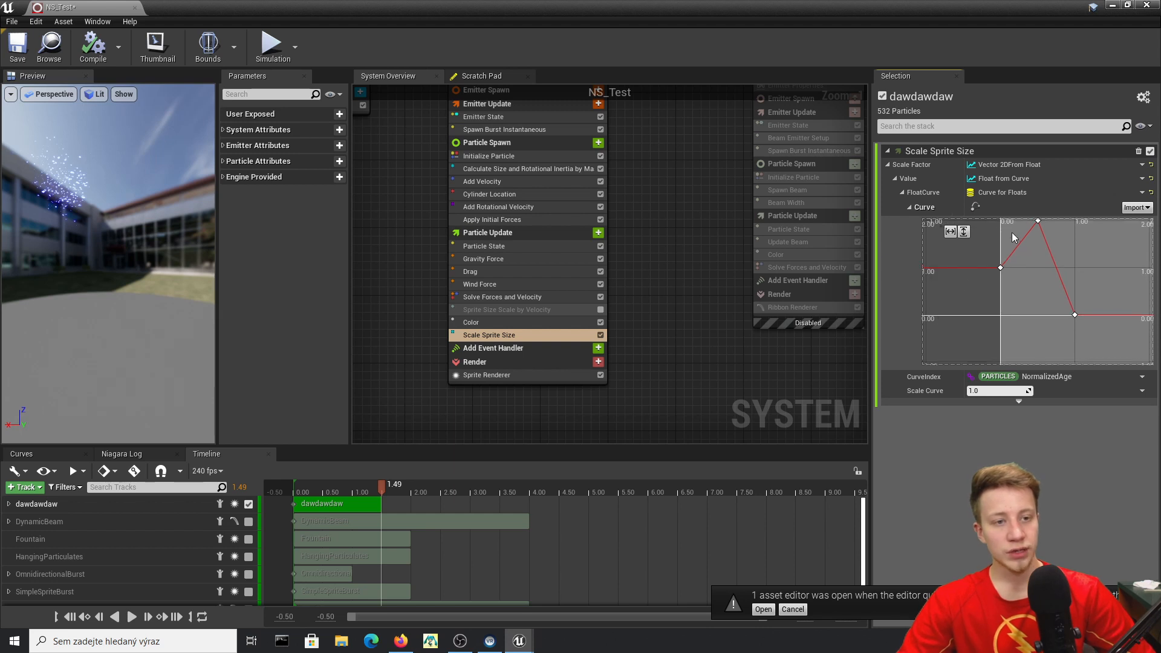
pyautogui.rightClick(1016, 249)
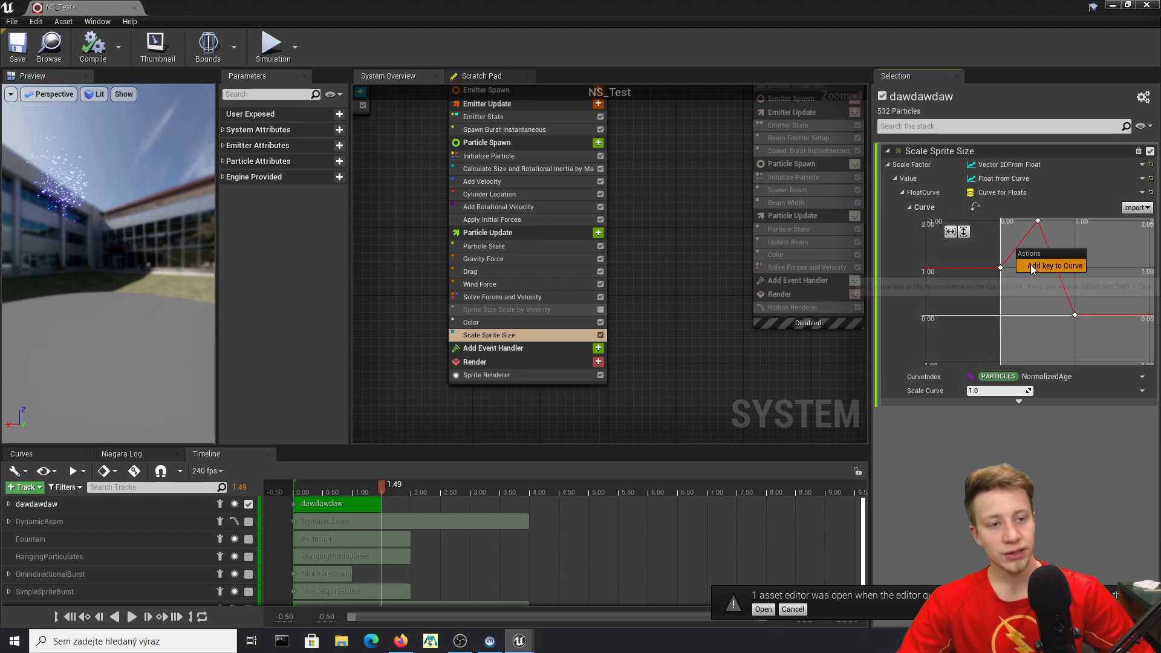
pyautogui.click(1031, 264)
pyautogui.moveTo(1018, 249); pyautogui.dragTo(1029, 262)
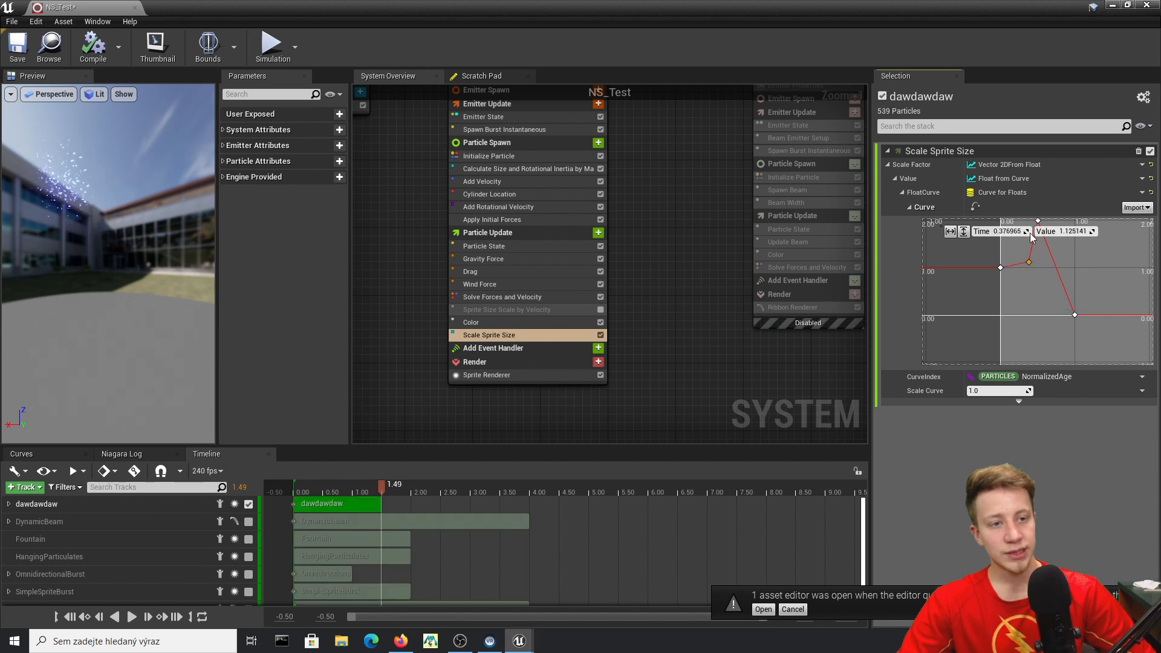
pyautogui.rightClick(1058, 268)
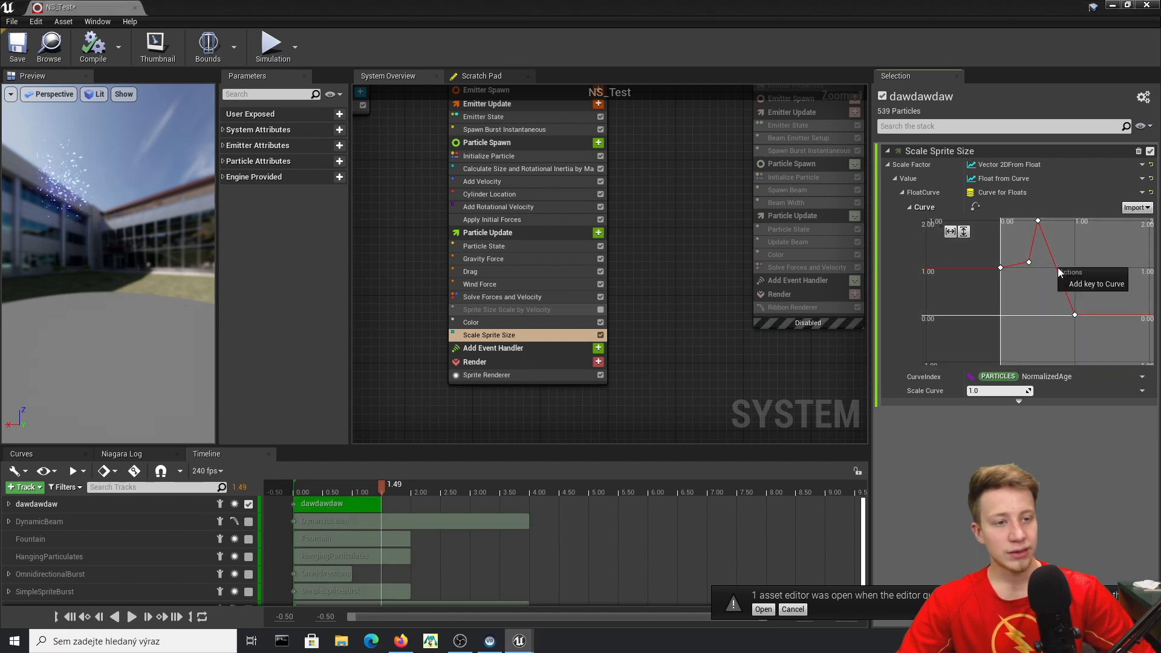
pyautogui.click(1067, 285)
pyautogui.moveTo(1058, 268); pyautogui.dragTo(1061, 301)
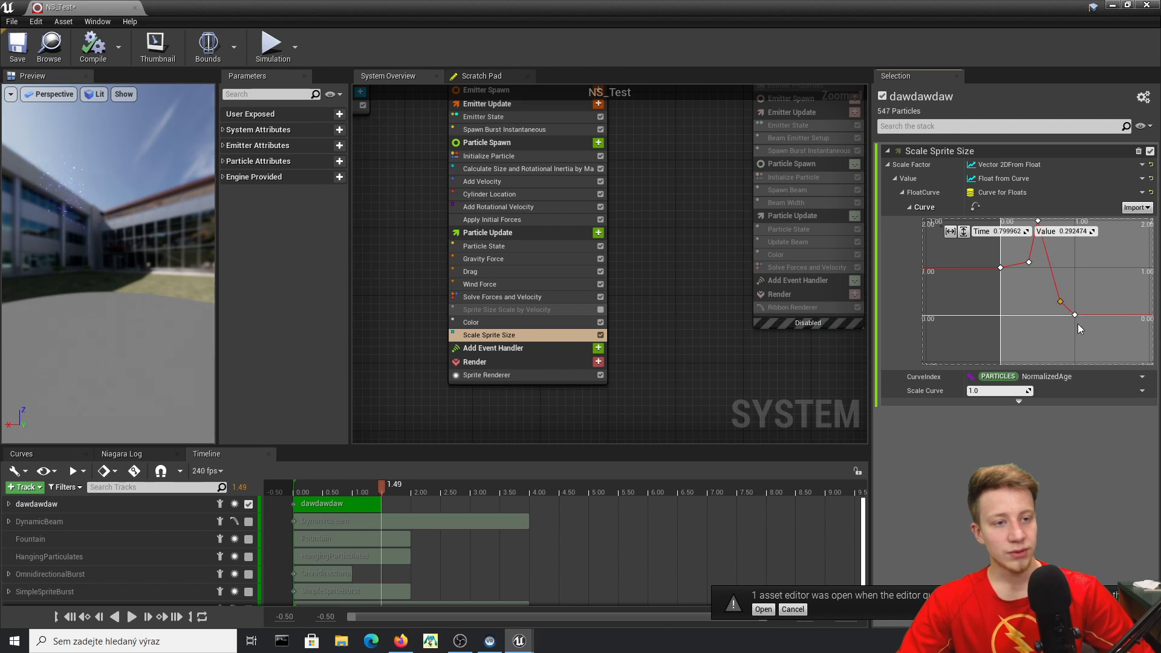
# Set all scale curve keys to Auto interpolation and preview the simulation from its start to about 1.38 s.
pyautogui.hotkey('ctrl', 'a')
pyautogui.rightClick(1055, 299)
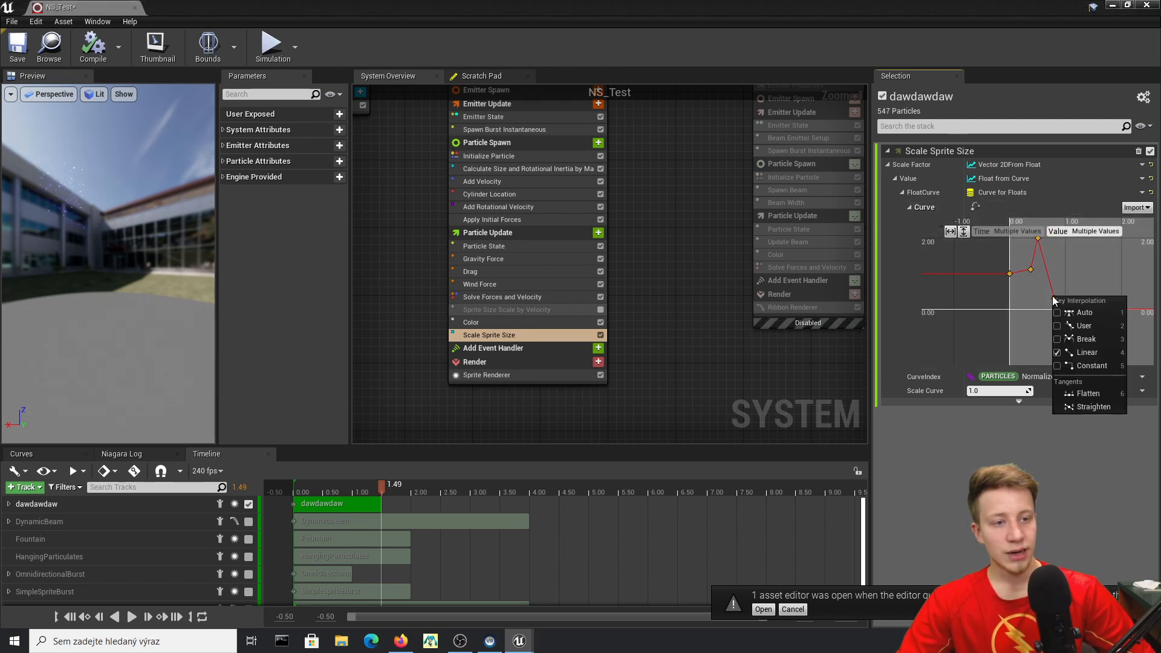
pyautogui.click(1094, 313)
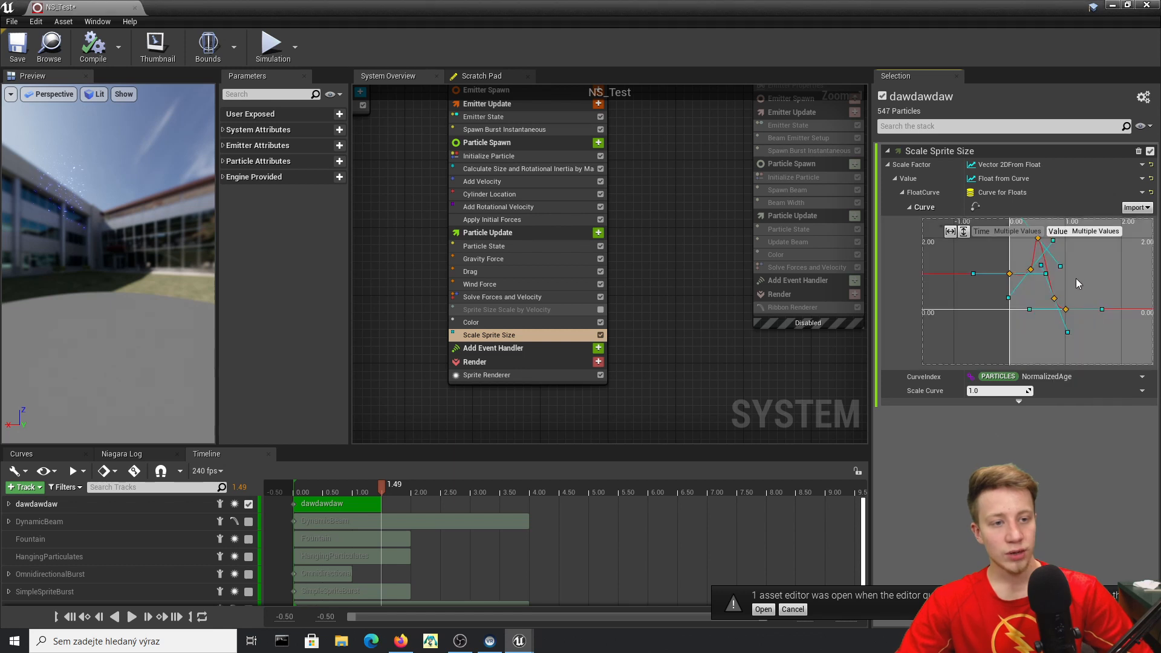
pyautogui.click(301, 492)
pyautogui.click(284, 487)
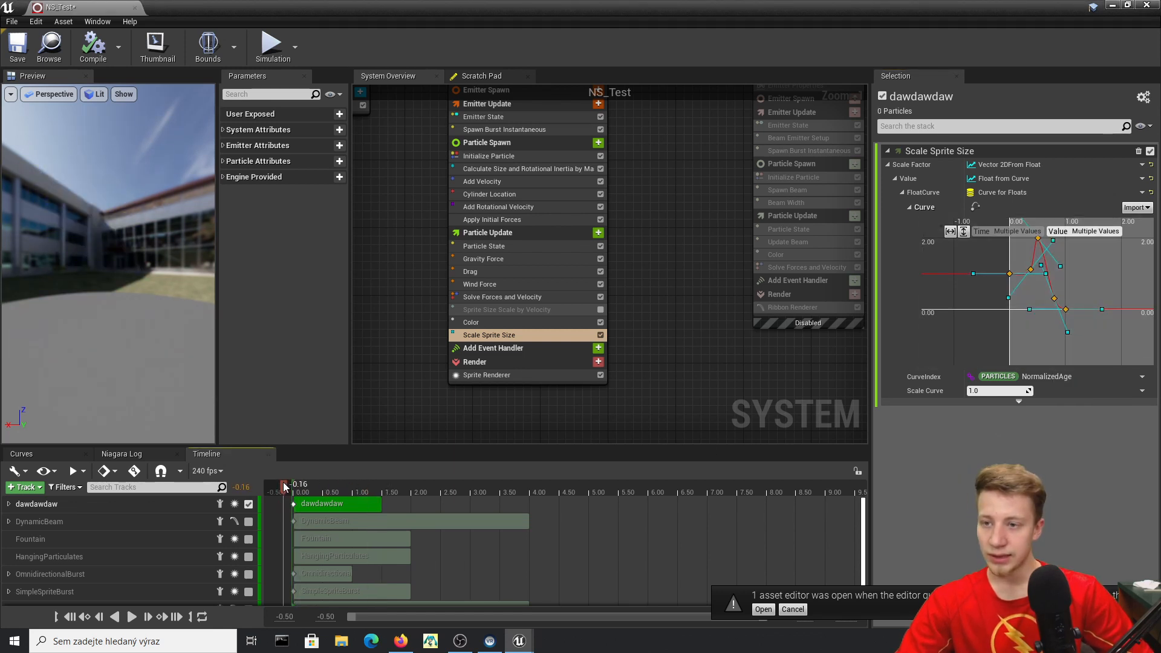
pyautogui.moveTo(297, 486); pyautogui.dragTo(375, 484)
pyautogui.scroll(3, 118, 222)
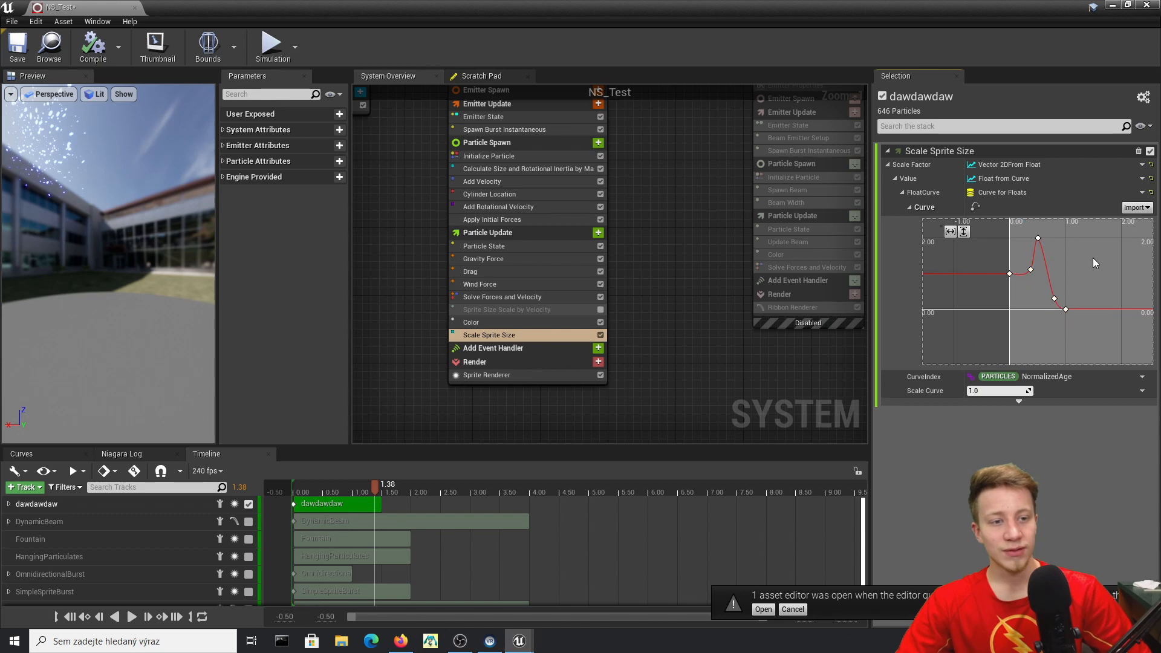
# Select the dawdawdaw emitter in the system overview and display its Emitter Settings.
pyautogui.scroll(-2, 699, 245)
pyautogui.moveTo(684, 251); pyautogui.dragTo(669, 288, button='right')
pyautogui.moveTo(699, 399); pyautogui.dragTo(539, 133)
pyautogui.moveTo(689, 219); pyautogui.dragTo(703, 379, button='right')
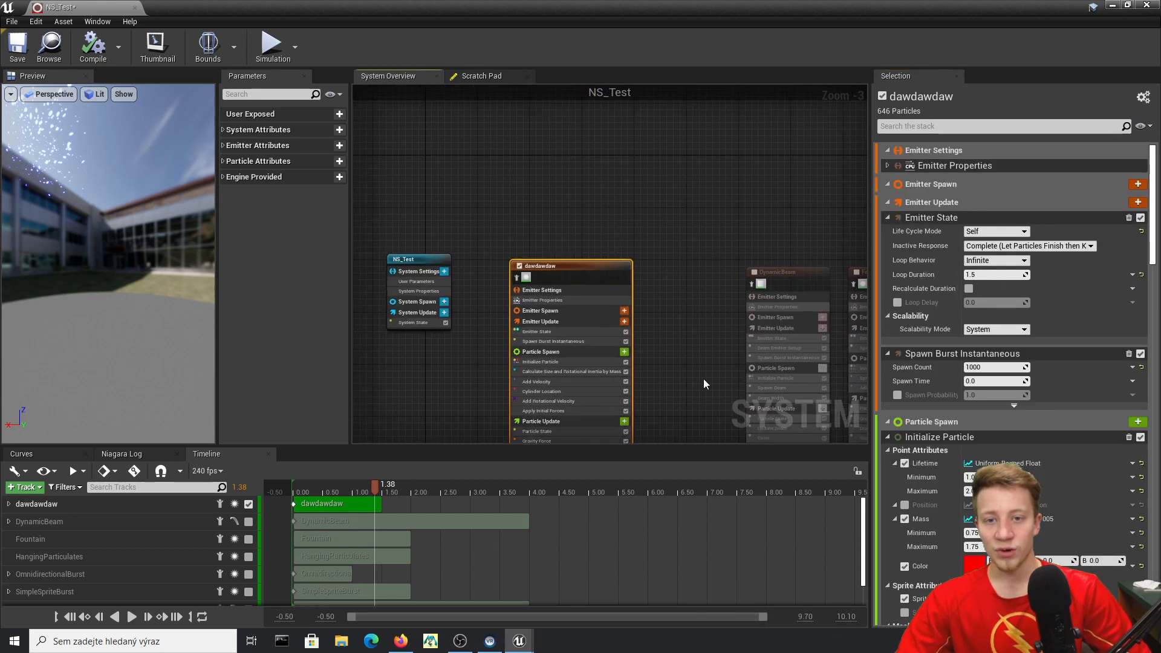
pyautogui.click(568, 300)
# Move the DynamicBeam emitter node closer to dawdawdaw and enable it, then reselect the dawdawdaw emitter.
pyautogui.moveTo(688, 280); pyautogui.dragTo(573, 162, button='right')
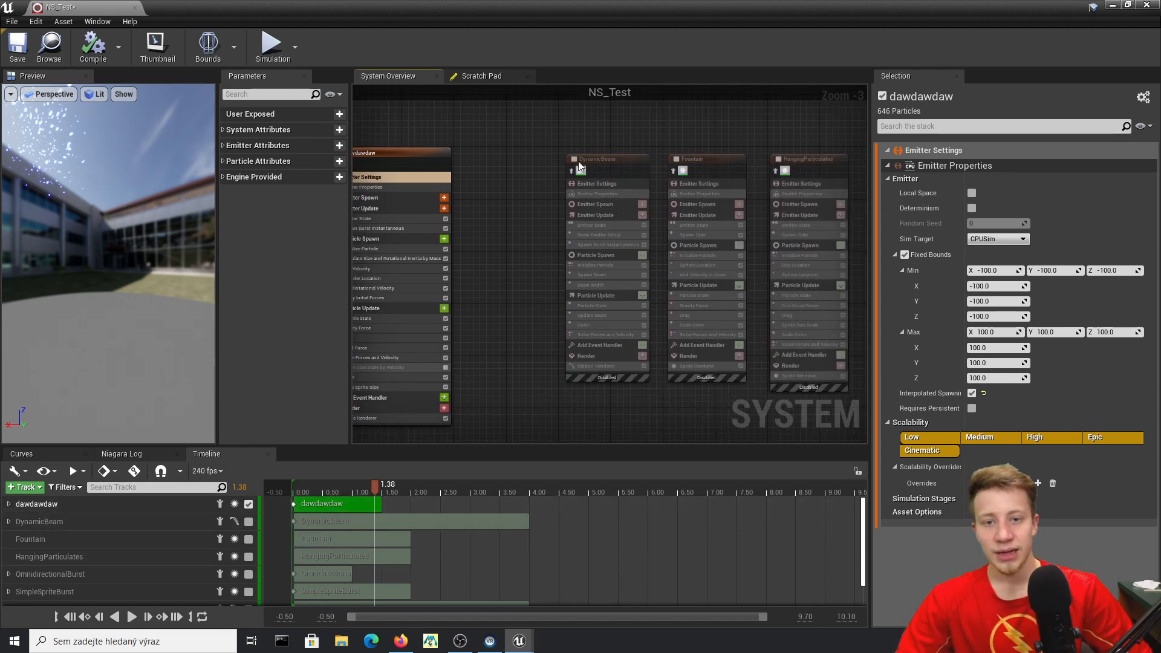
pyautogui.moveTo(570, 165); pyautogui.dragTo(531, 204)
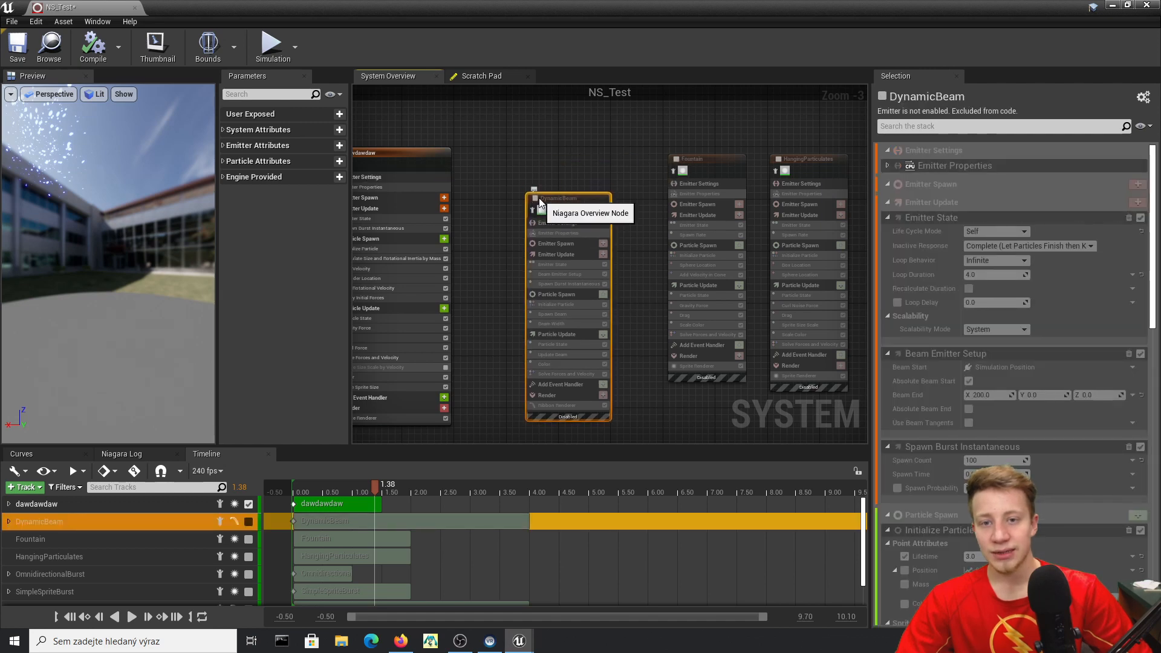
pyautogui.click(535, 198)
pyautogui.moveTo(521, 160); pyautogui.dragTo(565, 142, button='right')
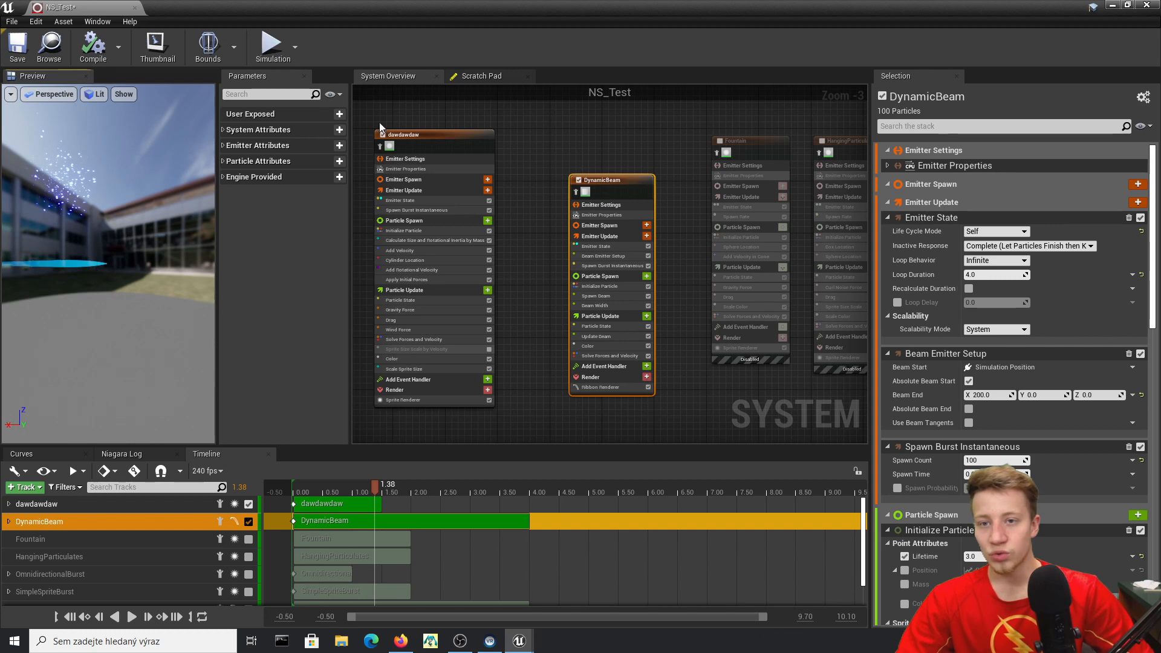
pyautogui.click(450, 134)
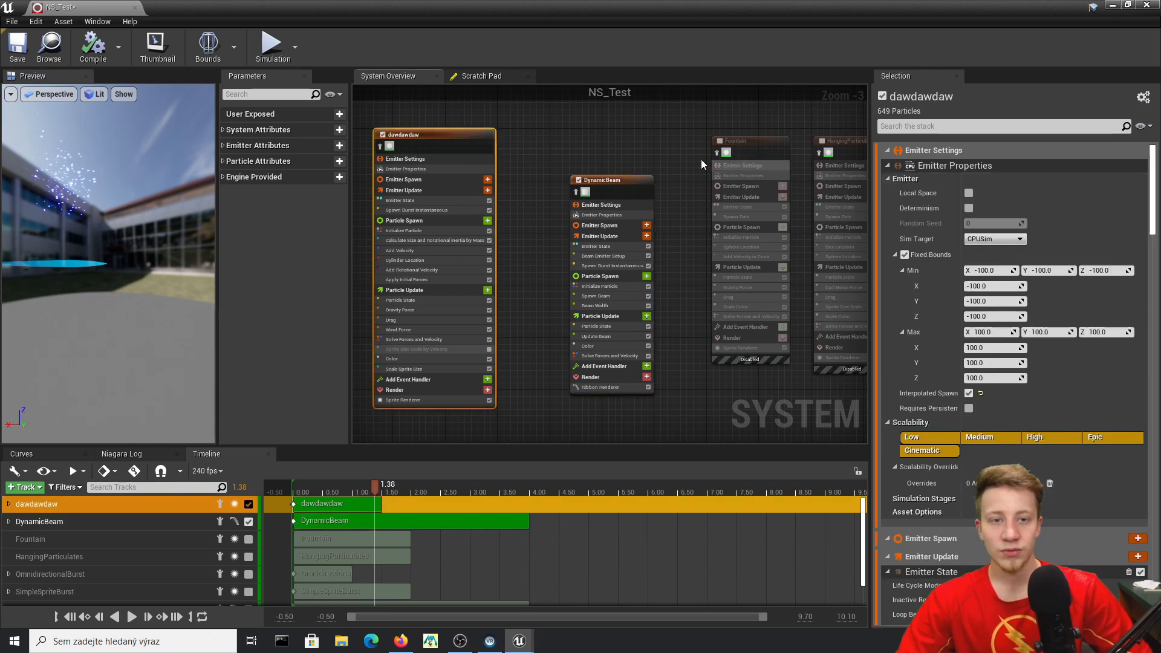
pyautogui.moveTo(792, 134); pyautogui.dragTo(793, 123, button='right')
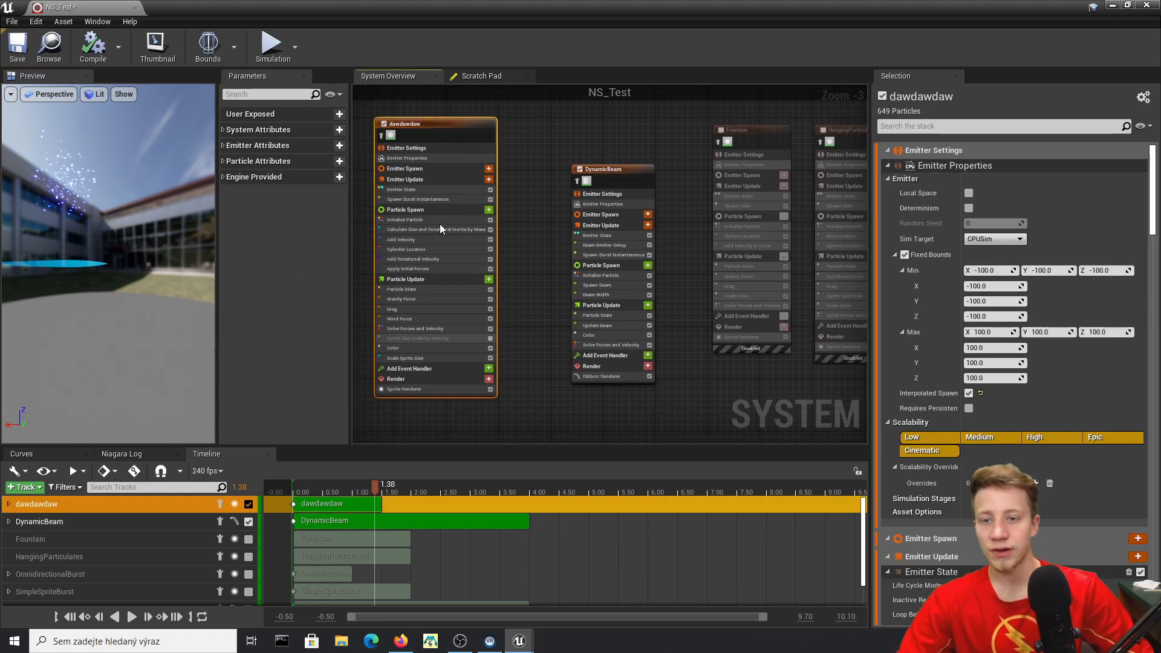
# Minimize the NS_Test editor and open the Explosion folder inside NiagaraEffects in the project content.
pyautogui.doubleClick(728, 10)
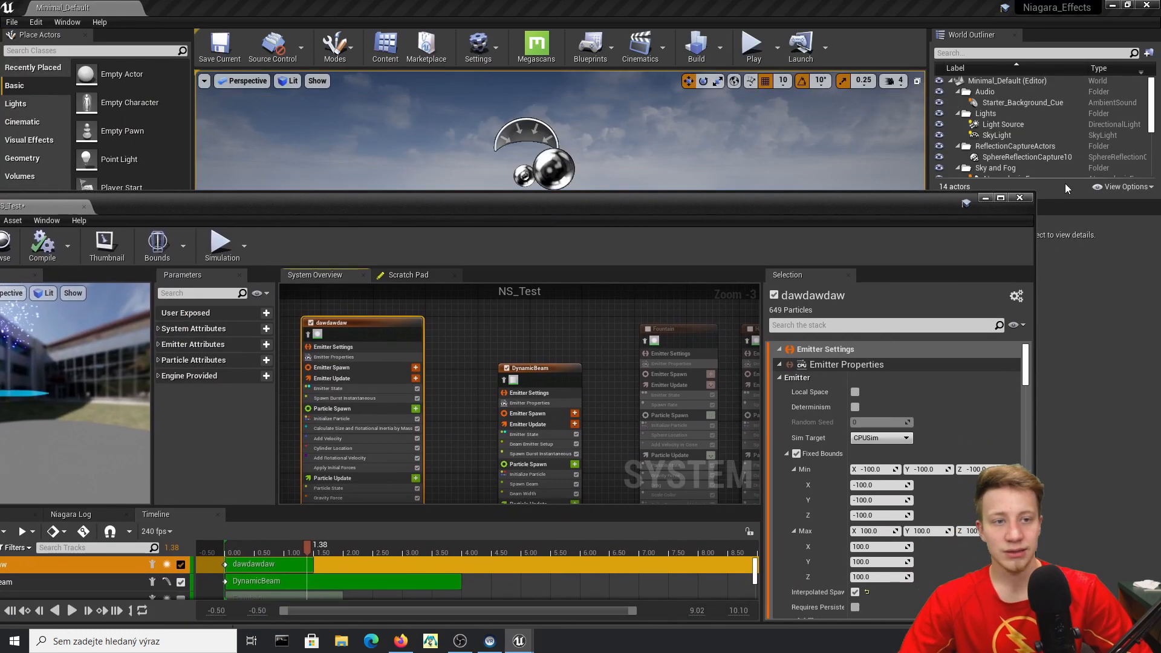
pyautogui.click(985, 199)
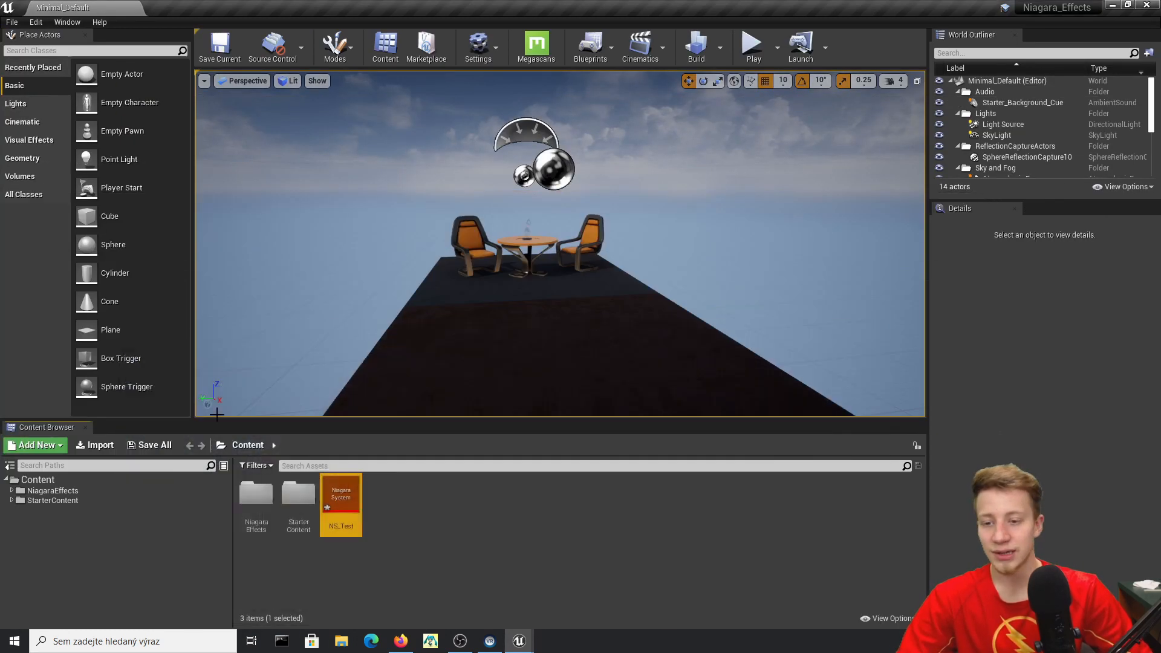
pyautogui.doubleClick(265, 519)
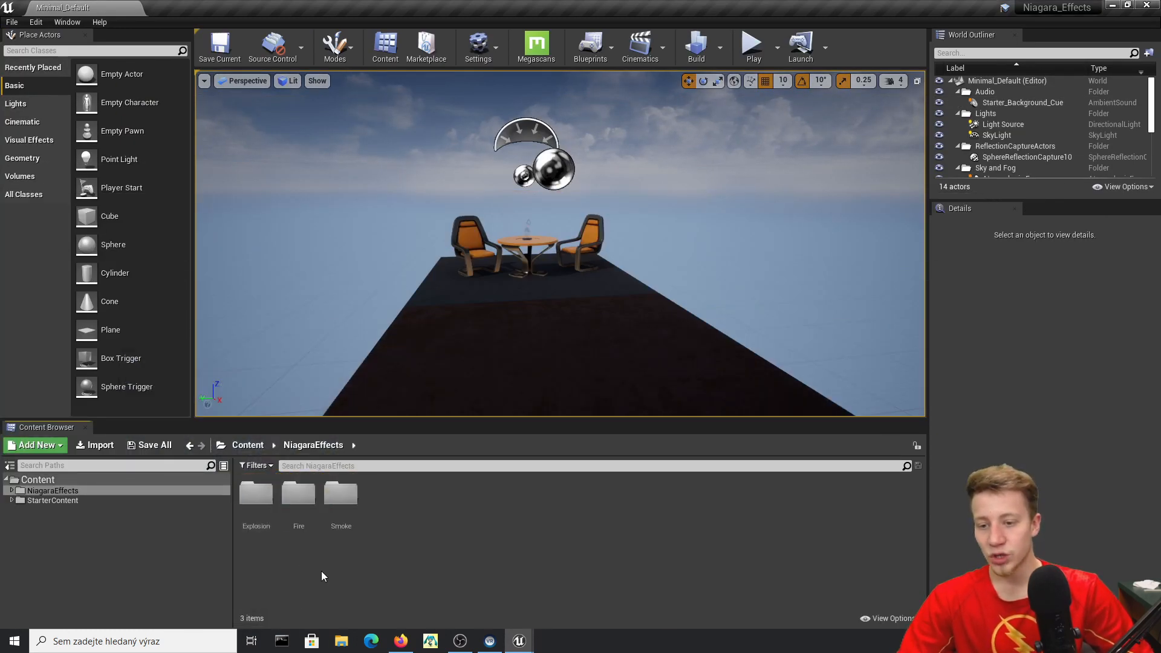
pyautogui.doubleClick(255, 495)
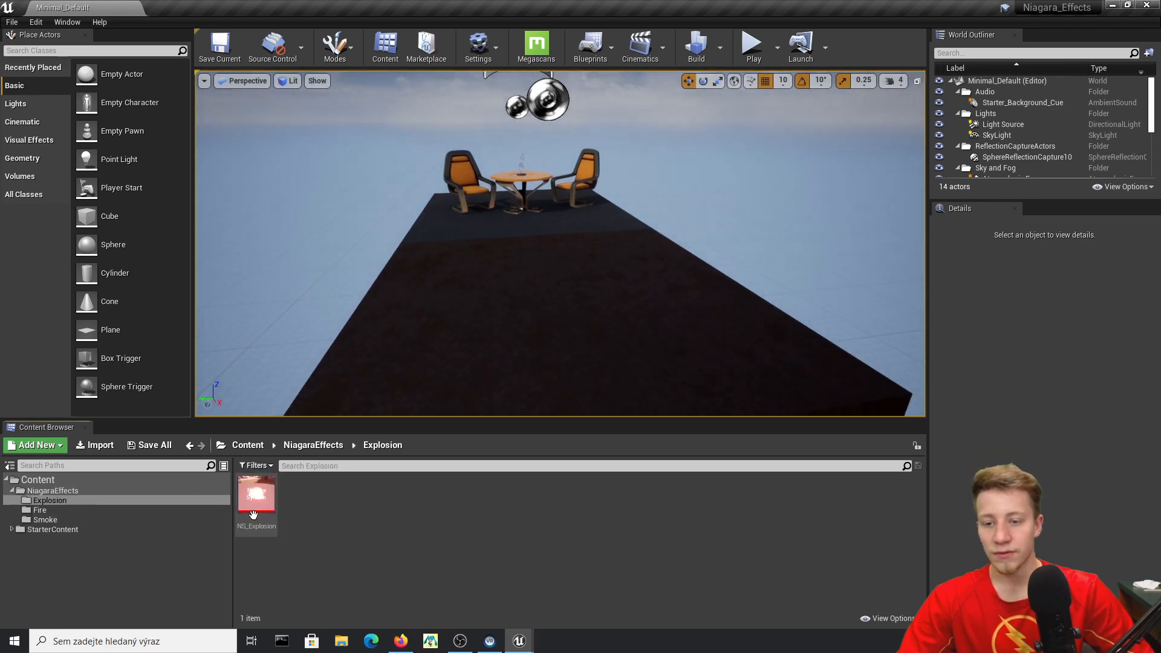
# Place the NS_Explosion system in the level near the chairs at X 40, Y 180, Z 30 to preview it, and delete it again.
pyautogui.moveTo(256, 494); pyautogui.dragTo(475, 242)
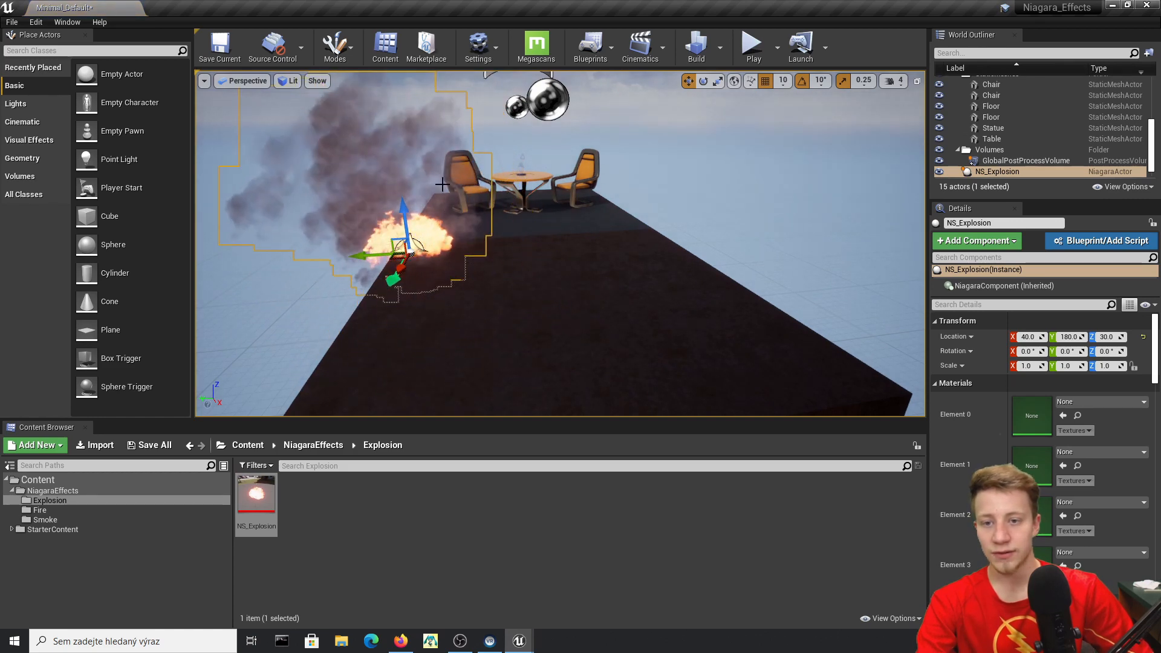
pyautogui.press('Delete')
# Open the Smoke folder inside NiagaraEffects and place NE_SmokewithVelocity_System on the floor in front of the table.
pyautogui.click(329, 446)
pyautogui.doubleClick(333, 513)
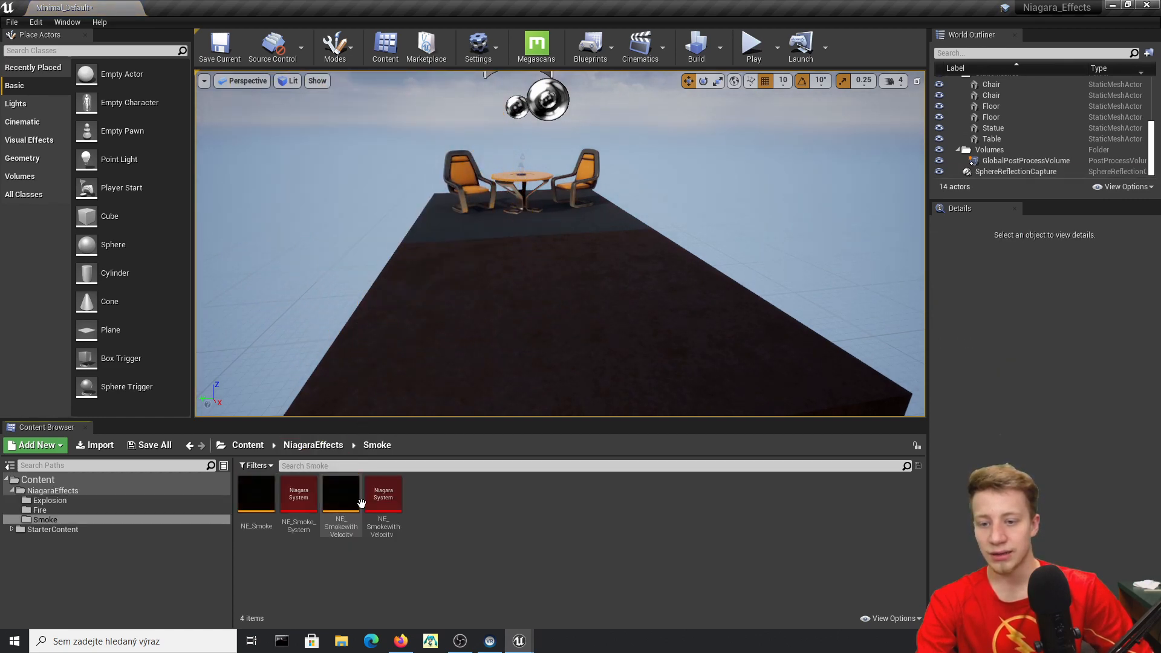
pyautogui.moveTo(384, 496); pyautogui.dragTo(511, 245)
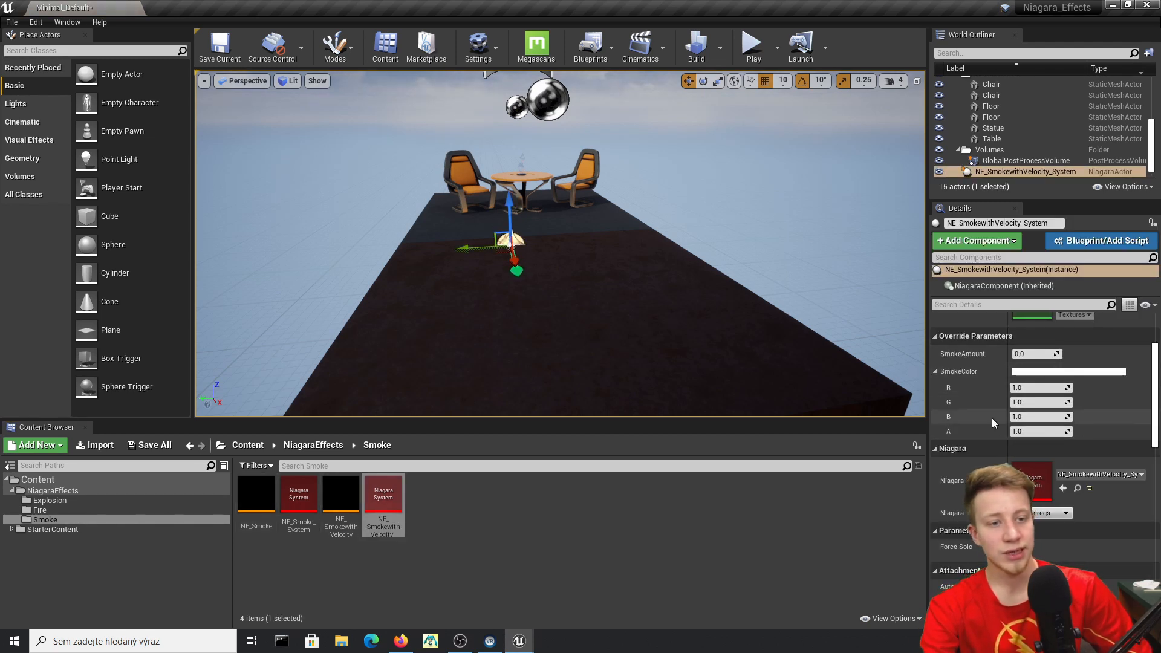
# Set the placed smoke system's SmokeAmount to 50 and its SmokeColor to magenta with R 1.0, G 0.0 and B 0.739948.
pyautogui.scroll(-1, 977, 349)
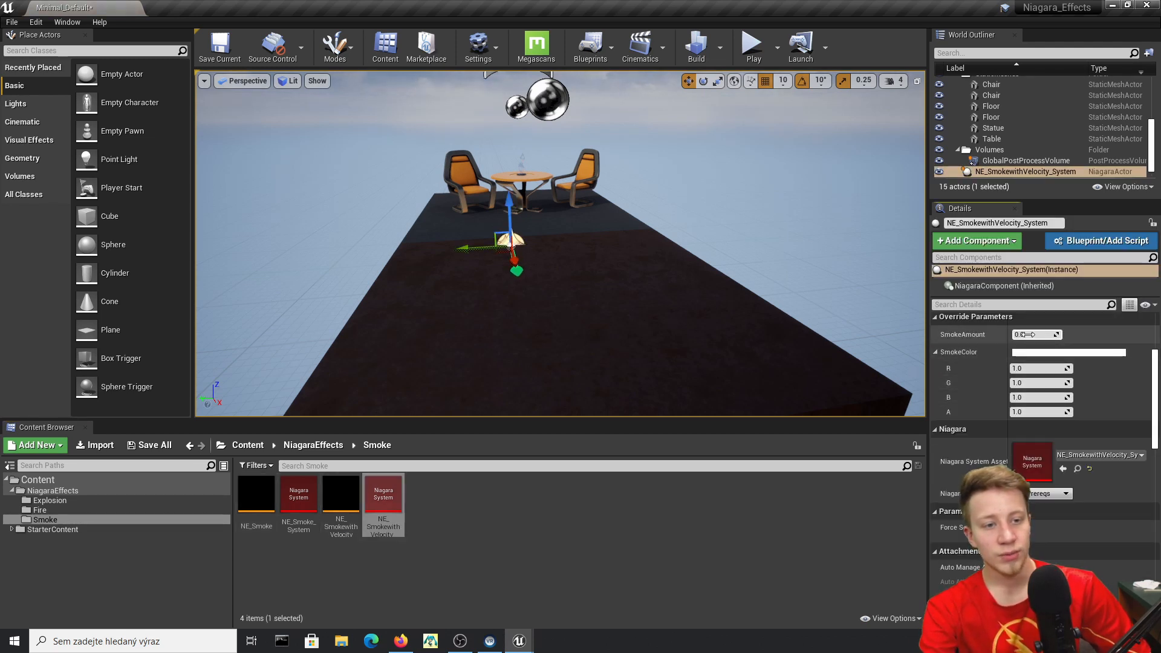
pyautogui.click(1034, 339)
pyautogui.write('50')
pyautogui.press('Return')
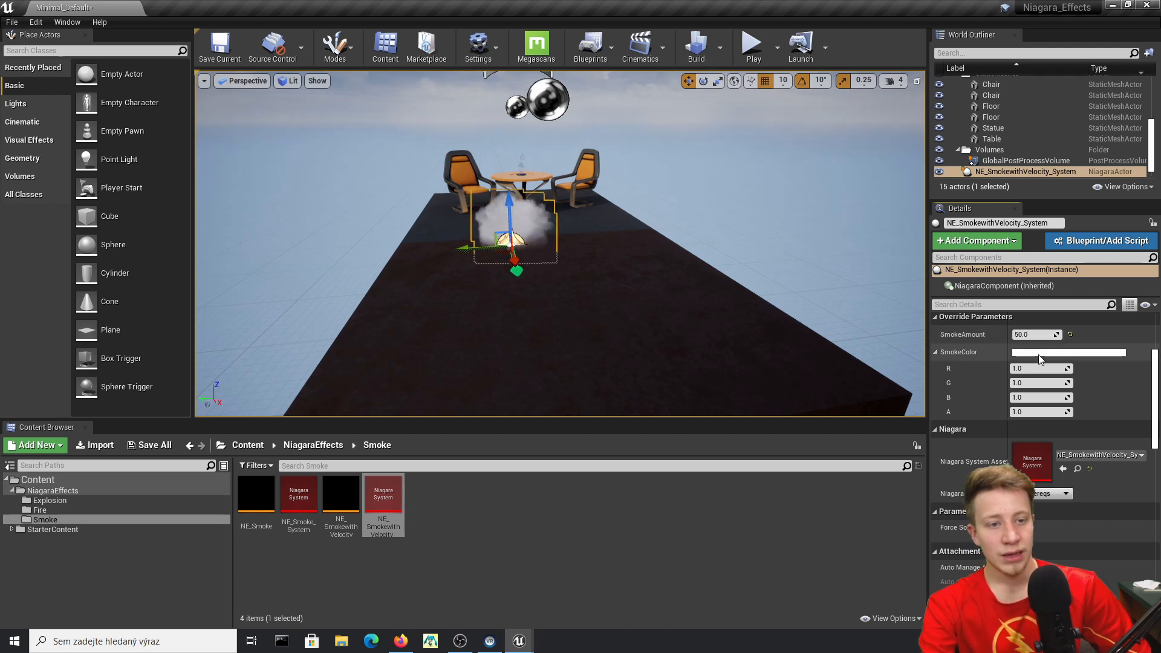
pyautogui.click(1040, 353)
pyautogui.click(891, 366)
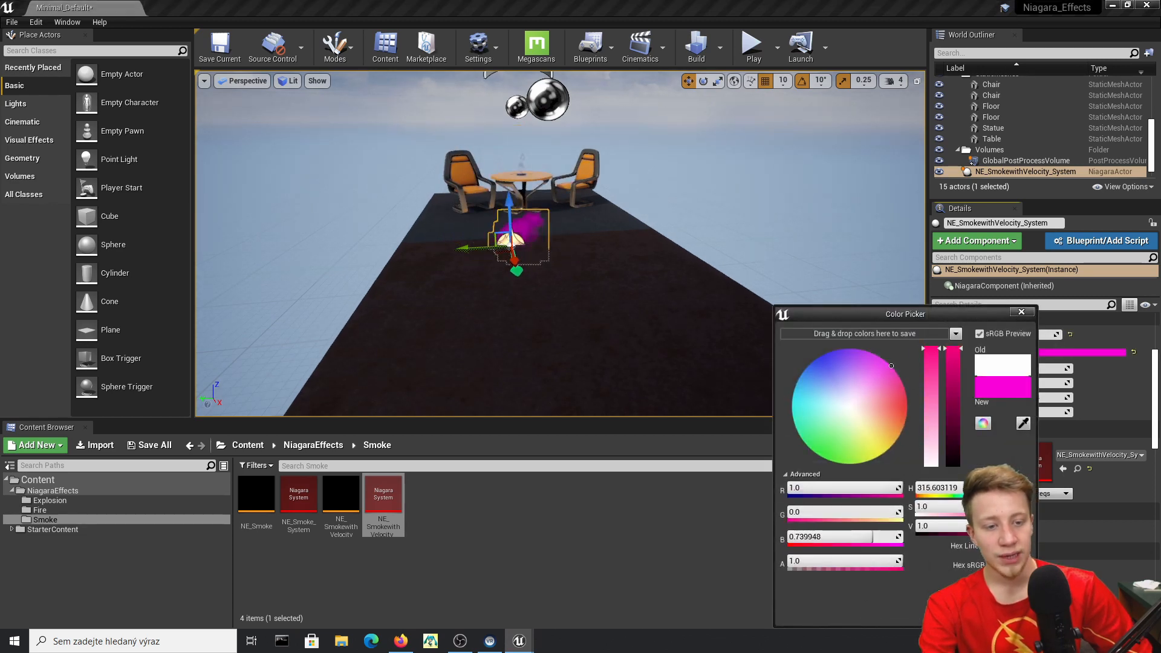
pyautogui.click(967, 614)
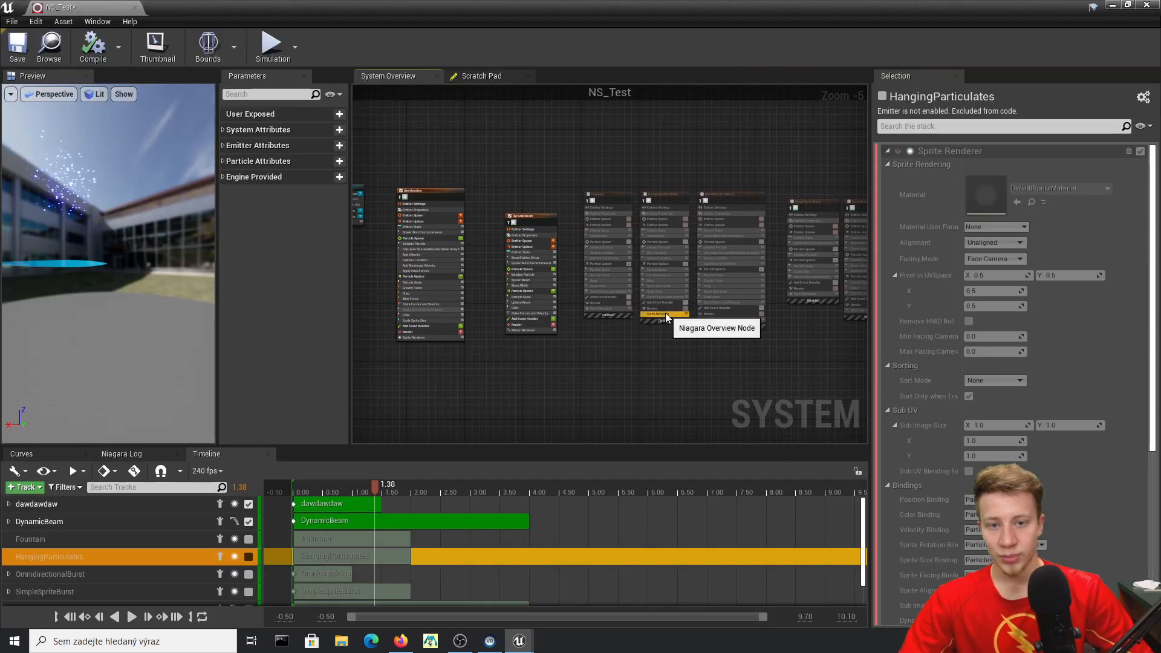
# Delete DynamicBeam and all the disabled emitters from the NS_Test system overview, keeping only the dawdawdaw emitter.
pyautogui.scroll(-1, 612, 382)
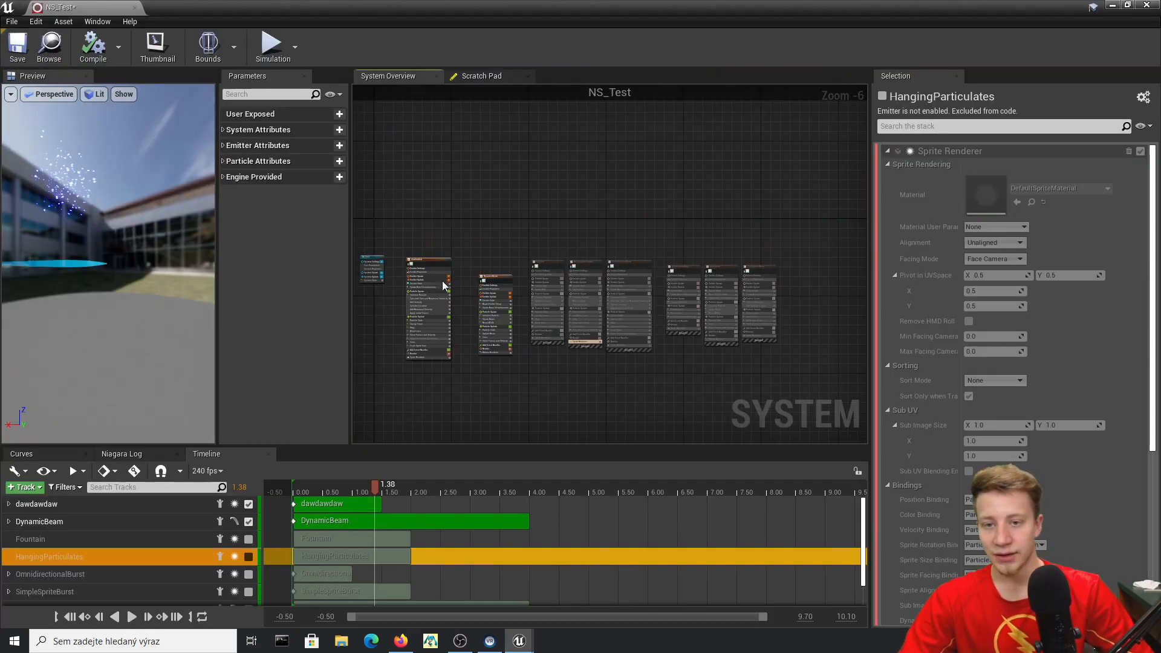
pyautogui.scroll(3, 524, 260)
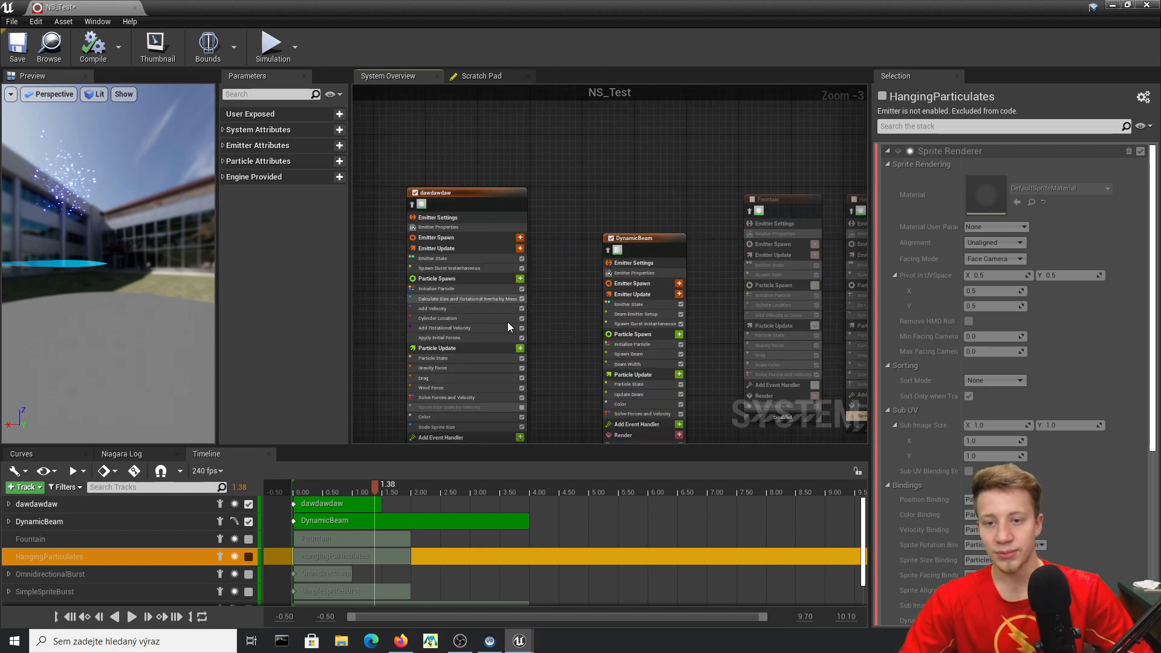
pyautogui.scroll(-3, 507, 323)
pyautogui.moveTo(814, 361); pyautogui.dragTo(539, 200)
pyautogui.press('Delete')
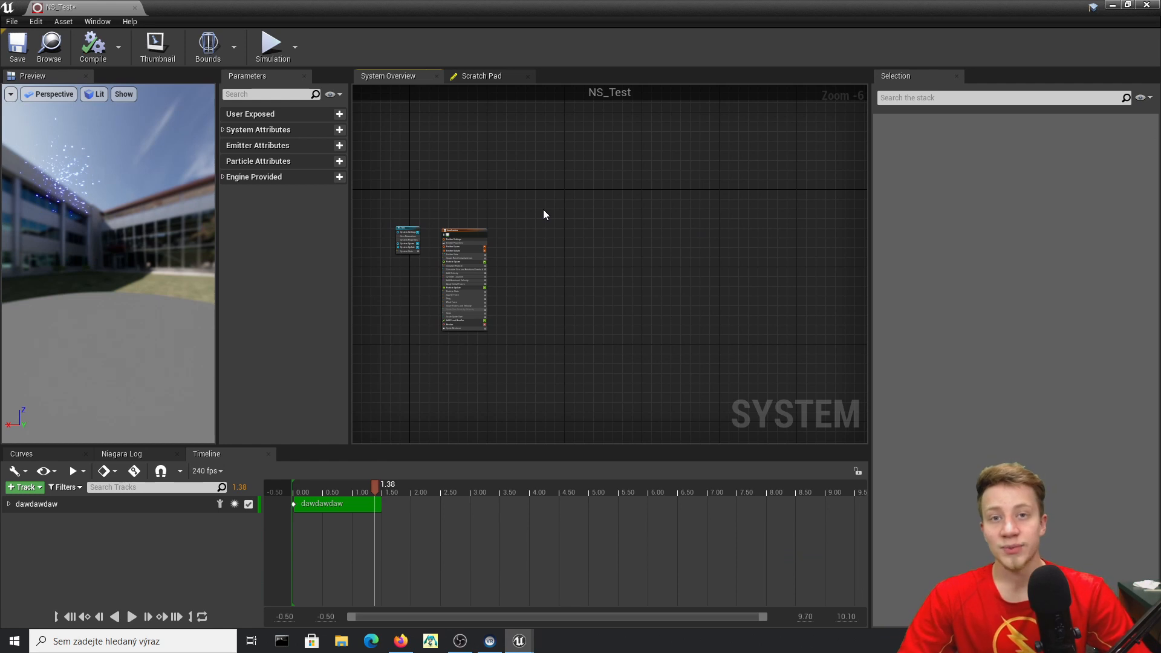